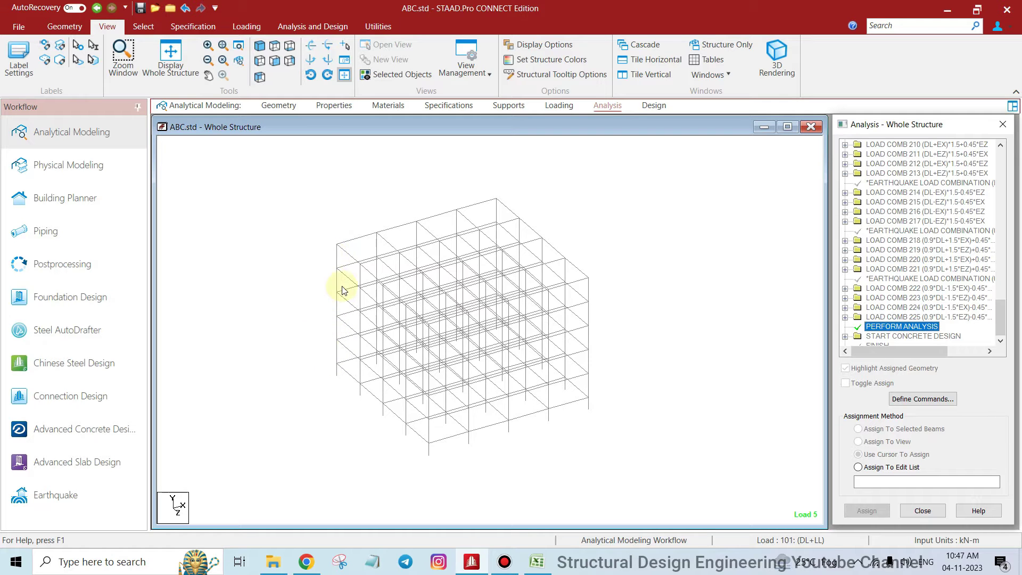
click(274, 160)
drag(342, 217, 710, 504)
click(658, 488)
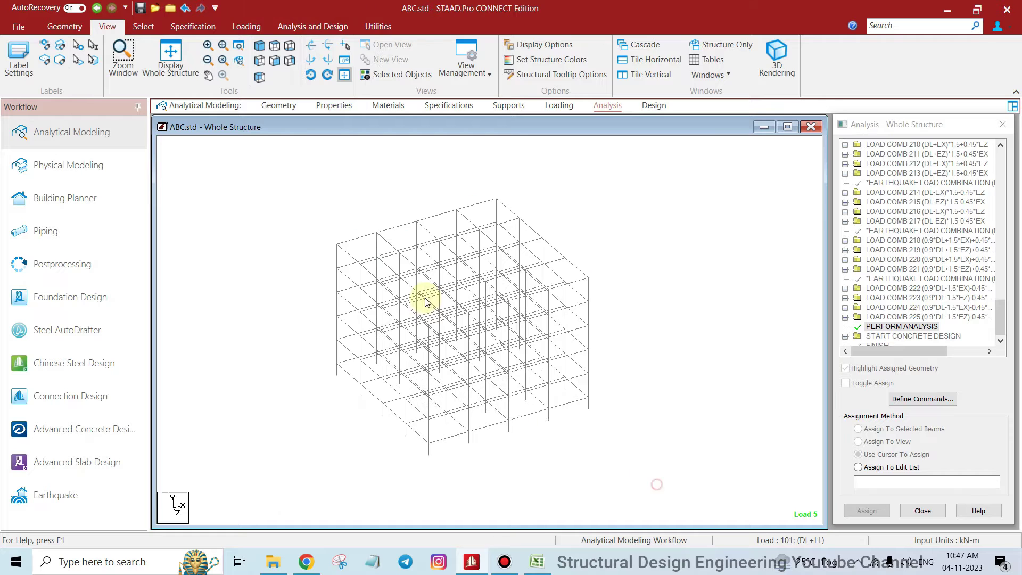
drag(284, 150, 629, 457)
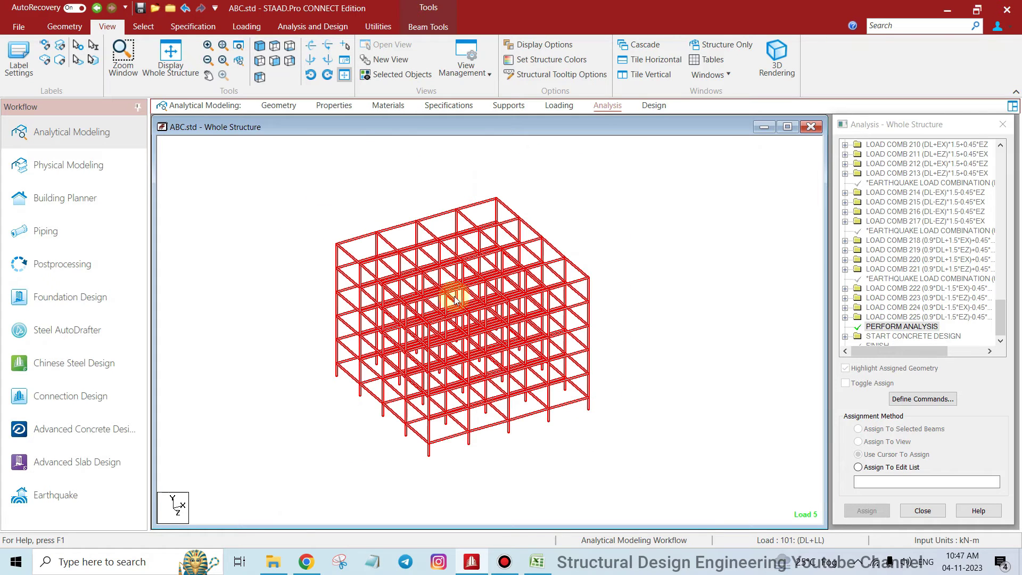
drag(273, 164, 688, 486)
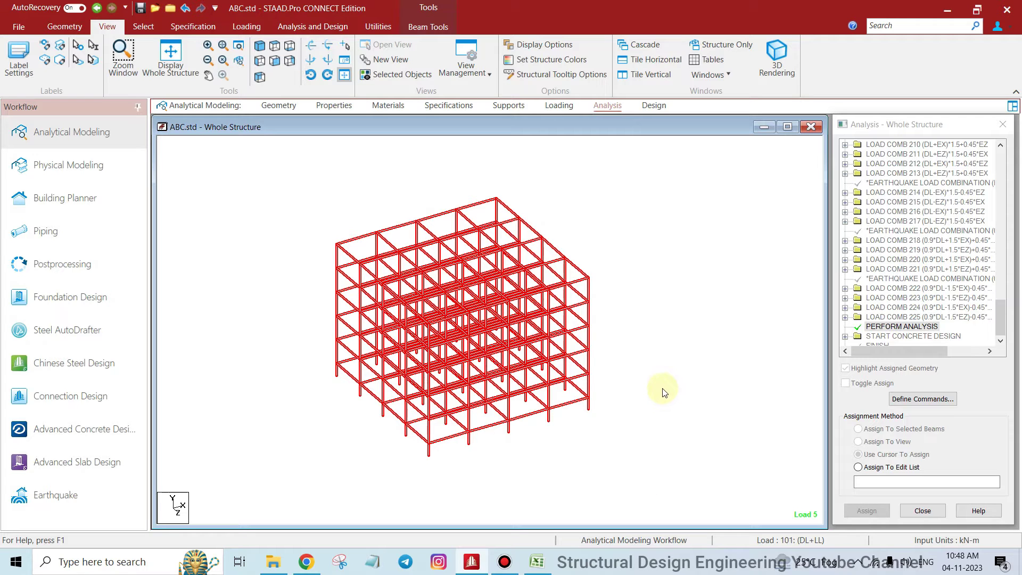
click(563, 222)
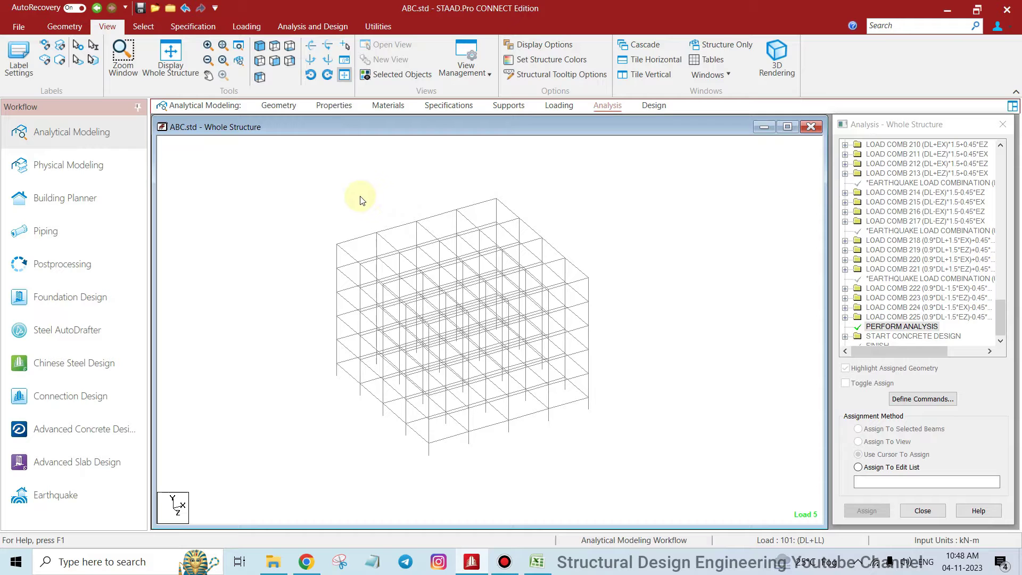
drag(274, 155, 667, 480)
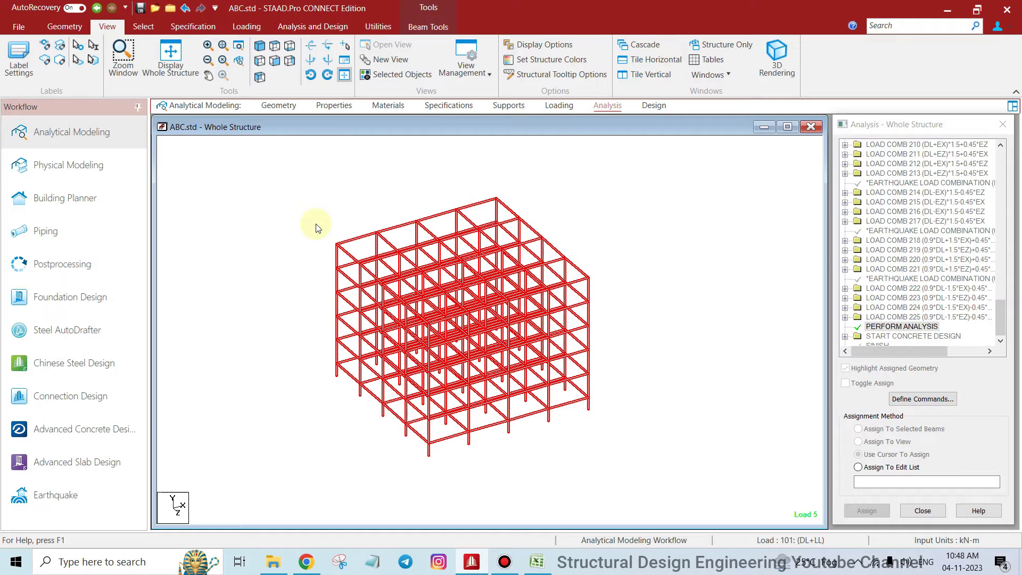
click(297, 25)
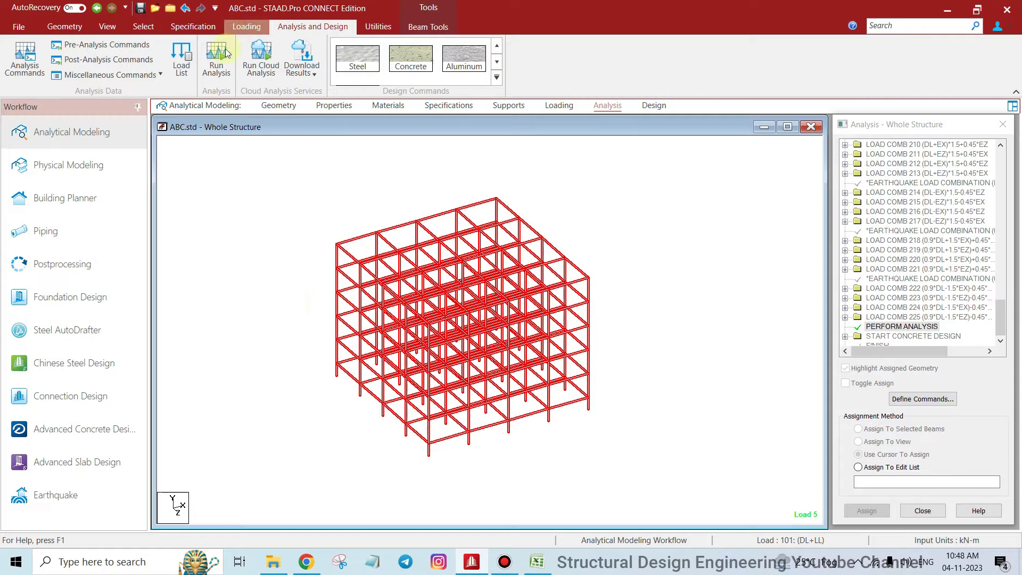
click(270, 182)
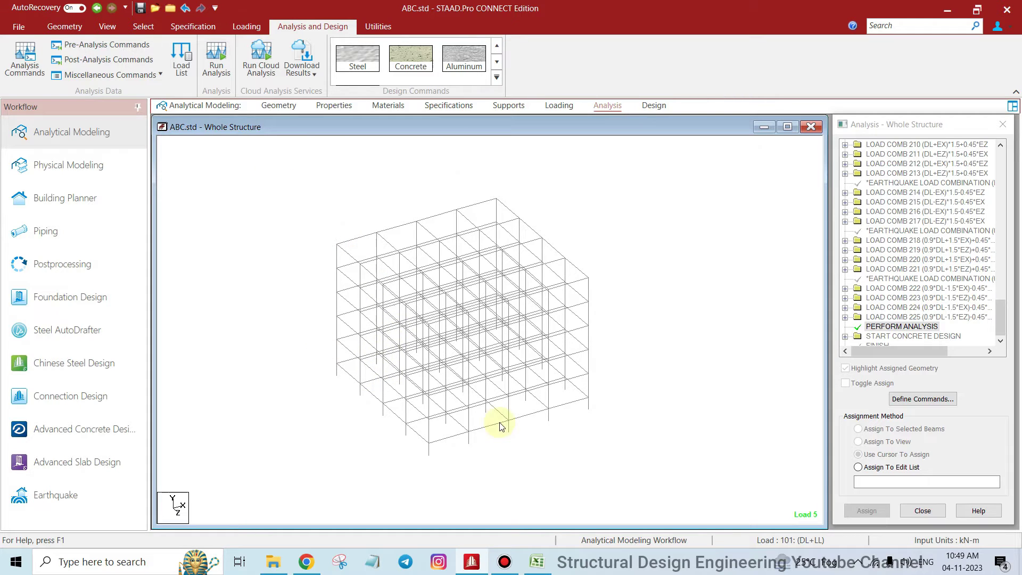
drag(360, 234, 630, 481)
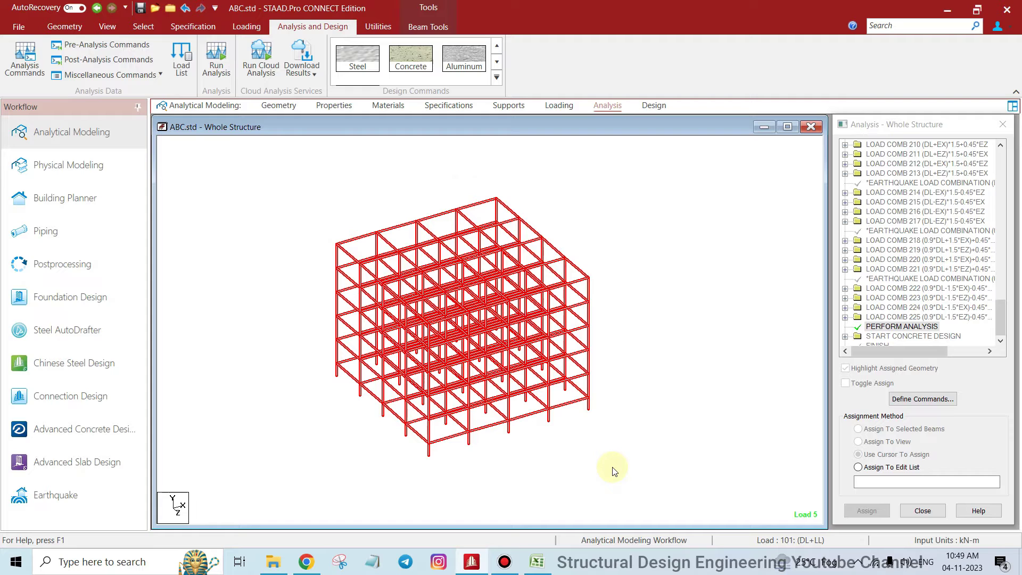
click(613, 366)
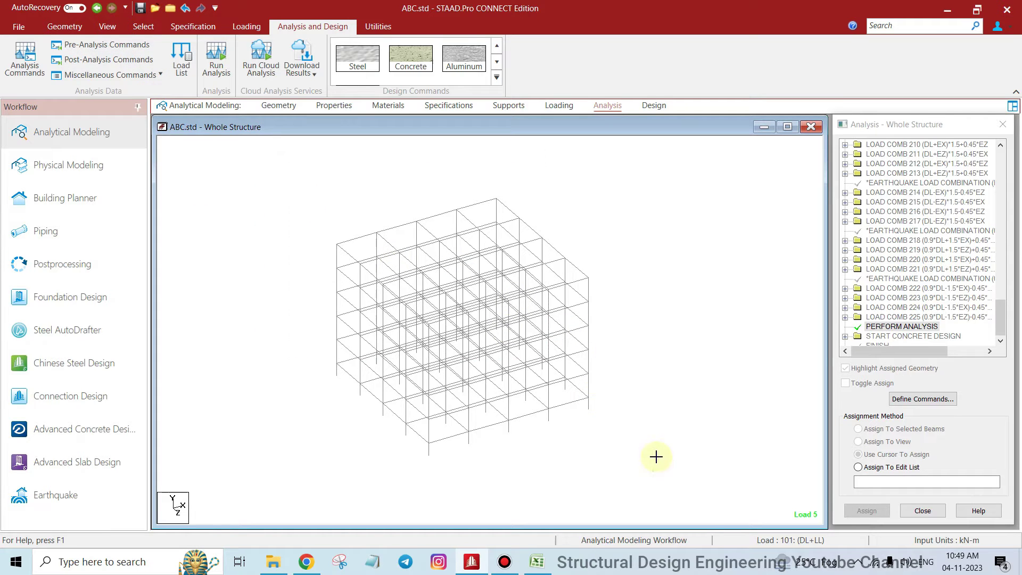
key(ctrl+a)
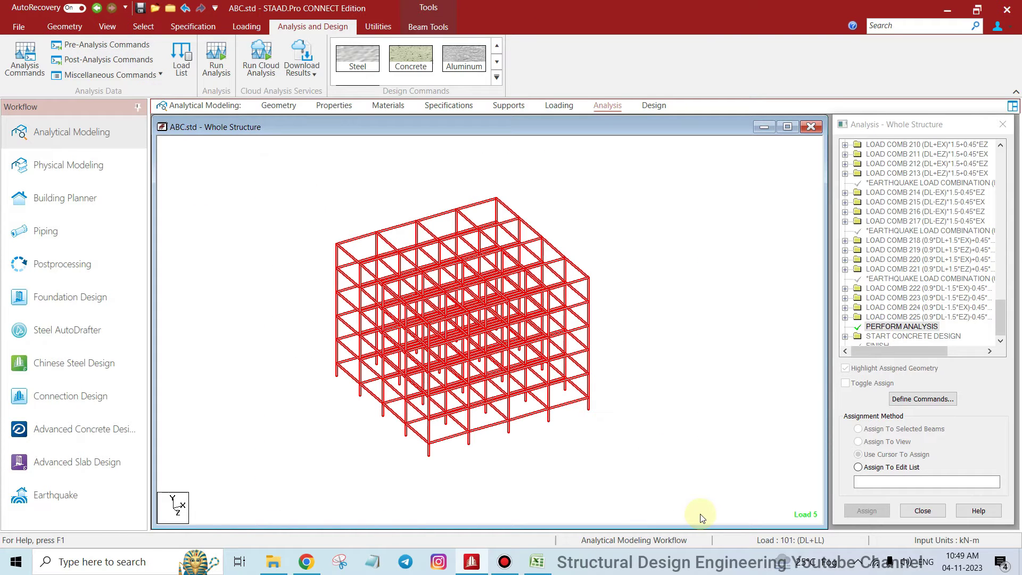
click(280, 151)
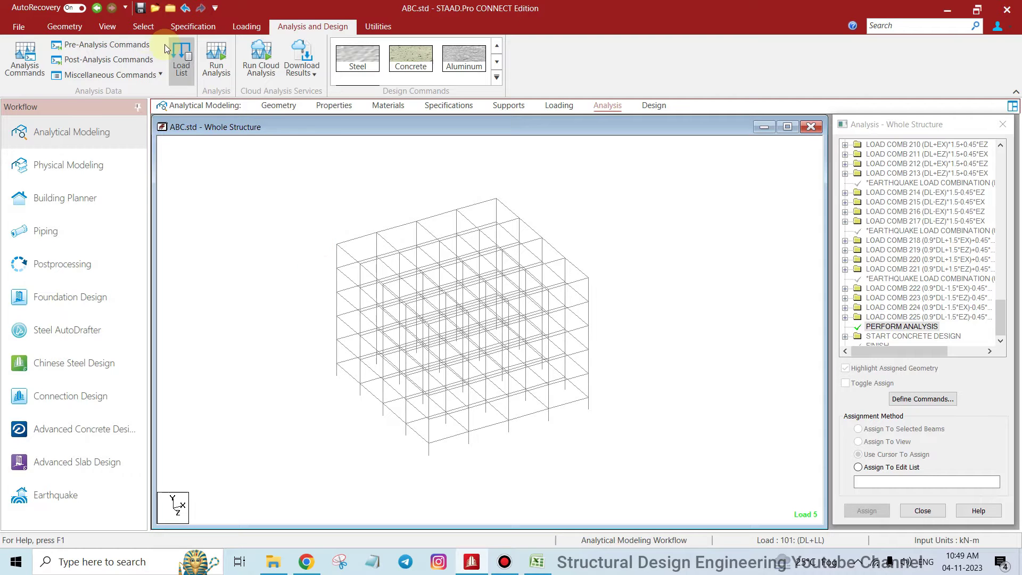
Select all the support nodes at the column bases of the frame with the Node Cursor.
click(108, 27)
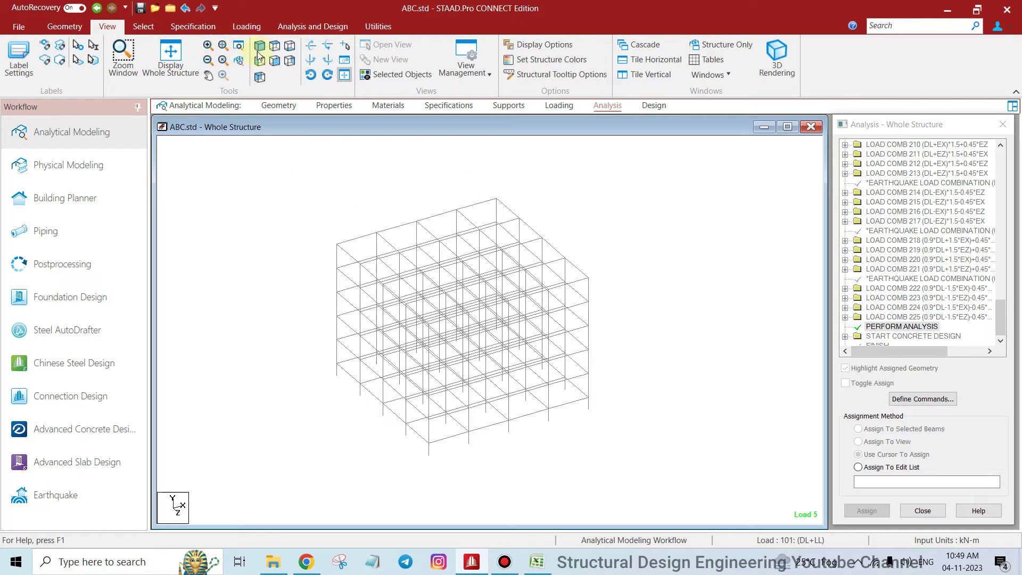
click(276, 62)
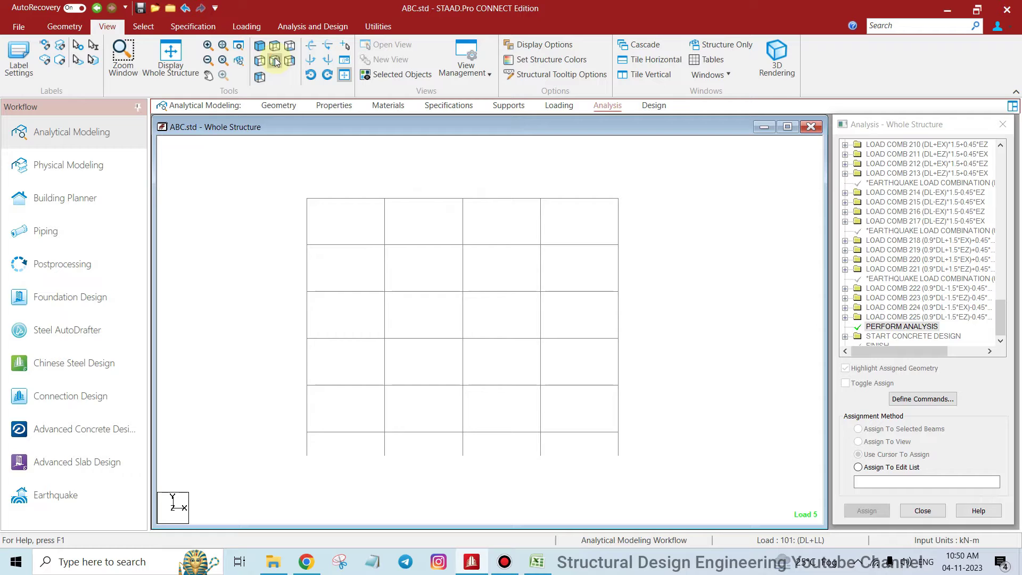
click(142, 27)
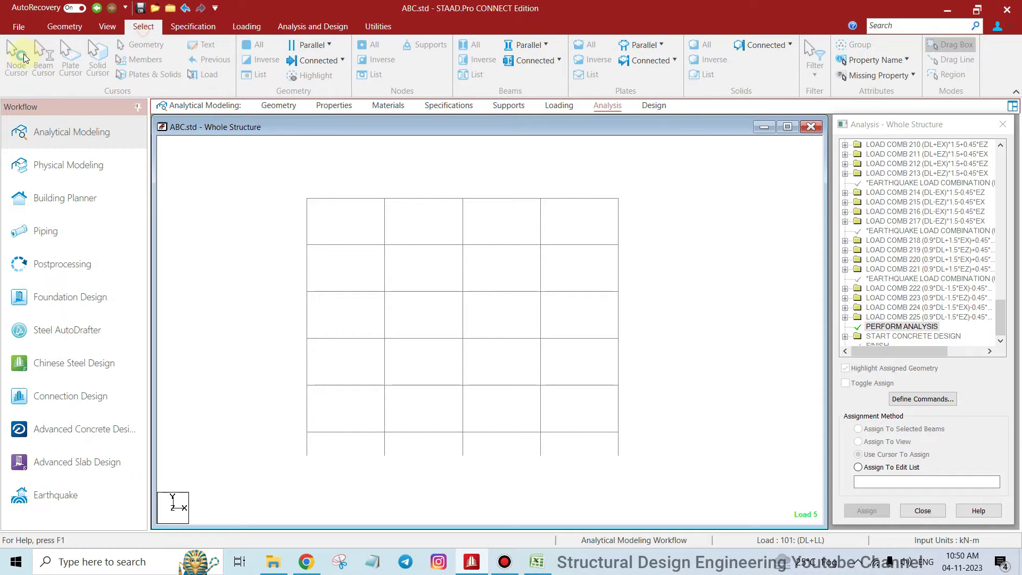
click(16, 64)
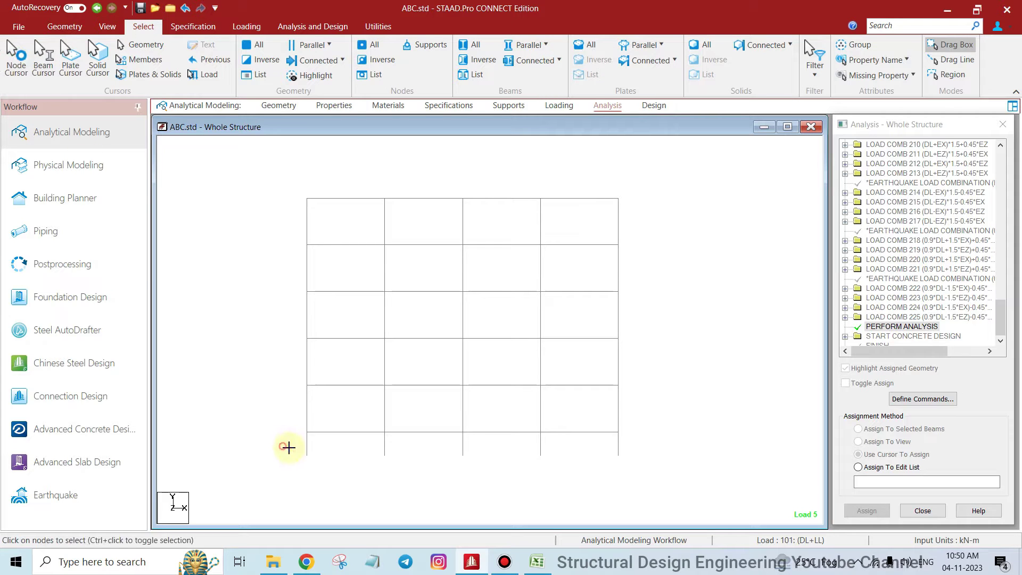
drag(713, 490, 713, 490)
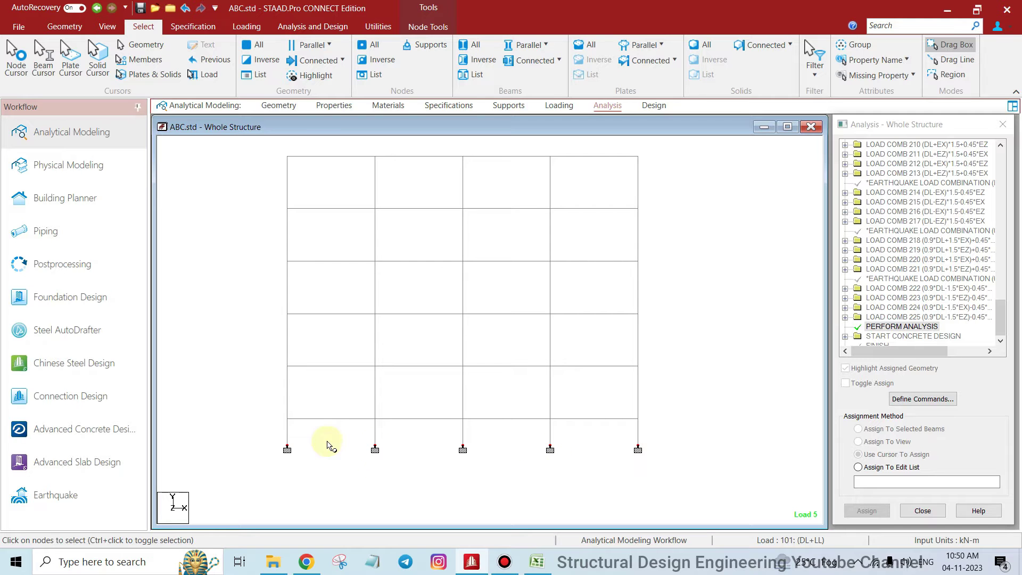
Switch to postprocessing with the default results setup and open the load case selection of the Support Reaction report.
click(56, 264)
click(547, 380)
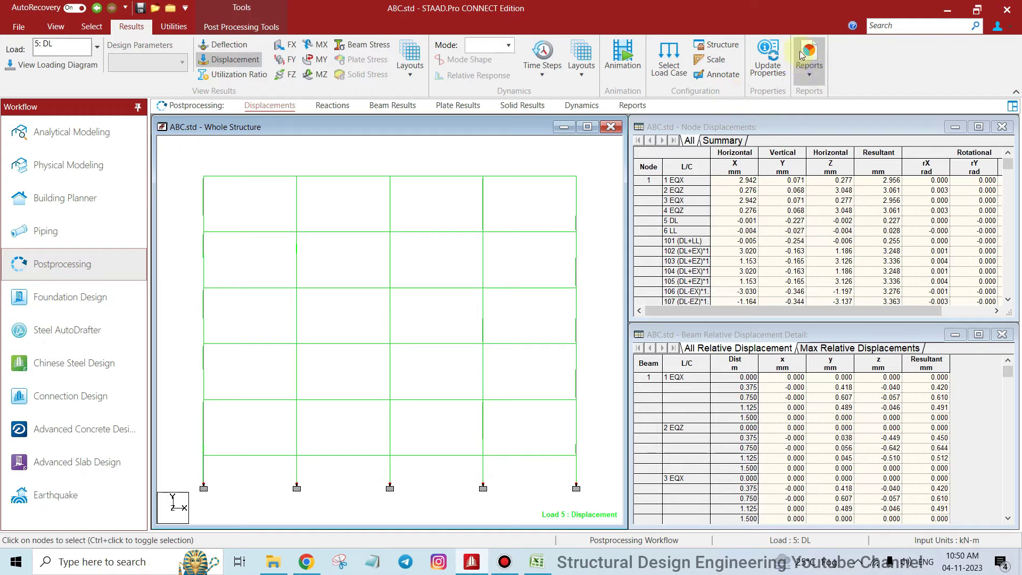
click(809, 79)
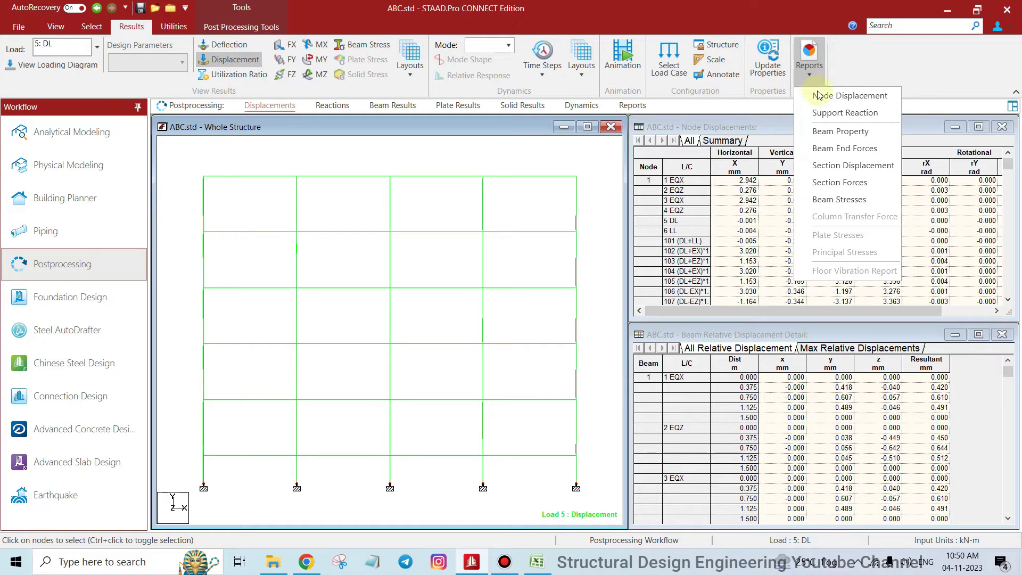
click(859, 114)
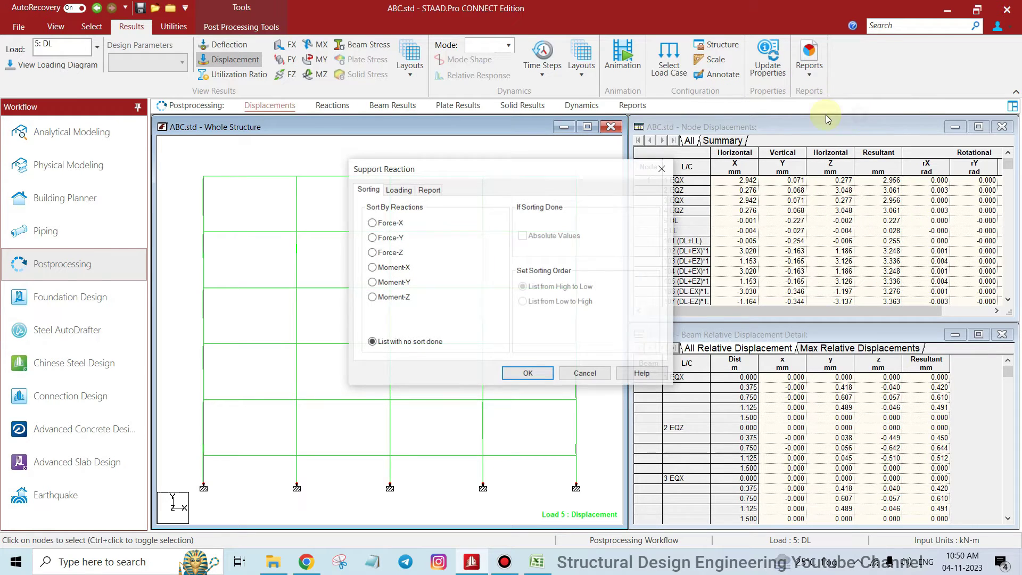
click(399, 190)
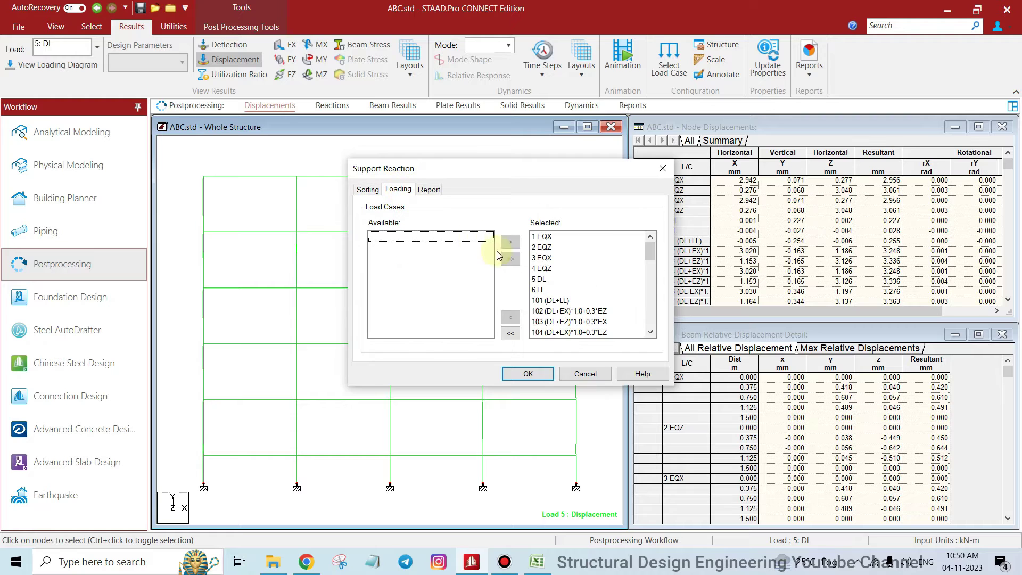
drag(546, 236, 578, 373)
scroll(570, 296, up, 15)
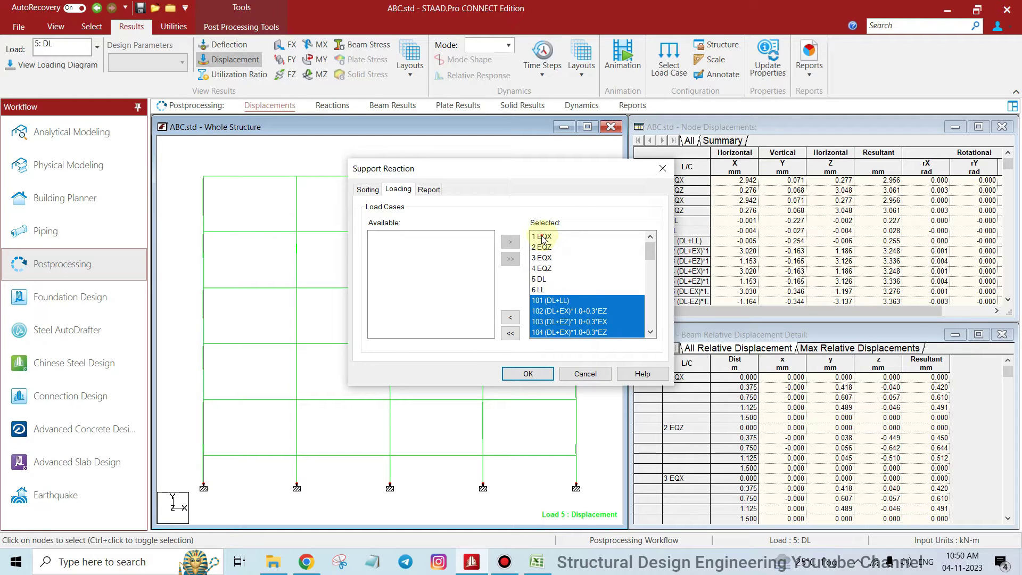
click(543, 239)
click(544, 240)
shift+click(548, 258)
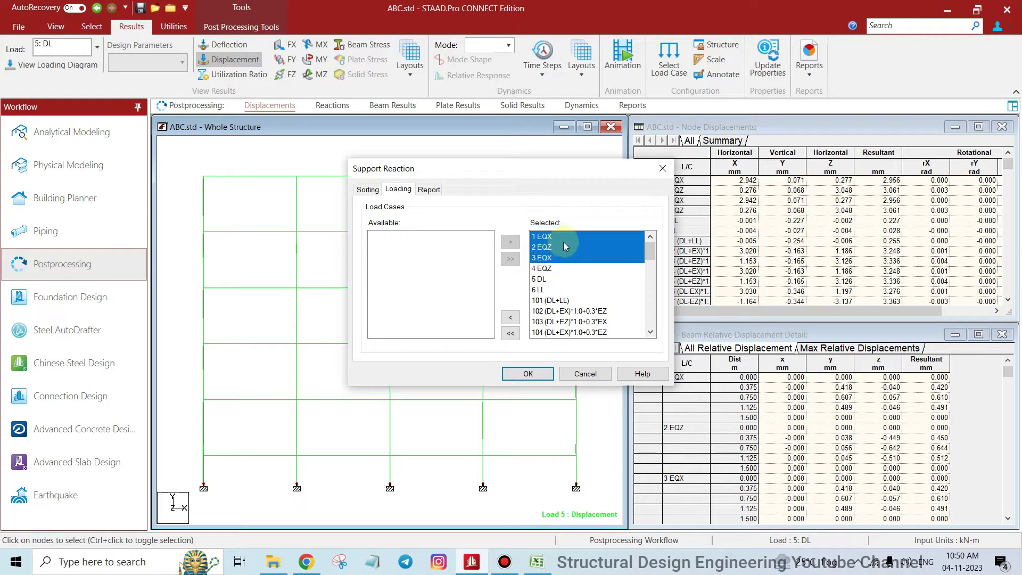
scroll(561, 243, down, 1)
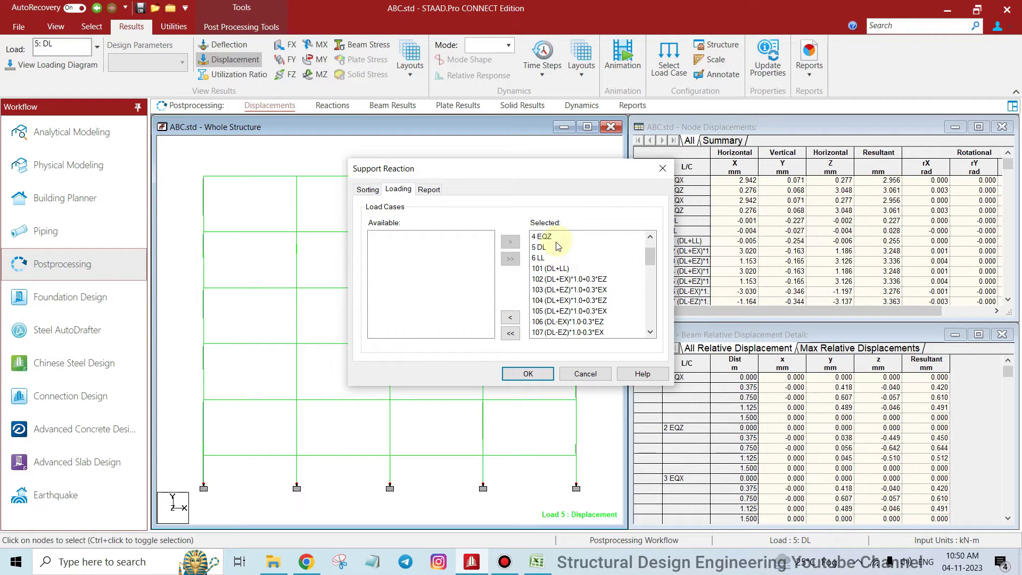
ctrl+click(549, 246)
ctrl+click(546, 257)
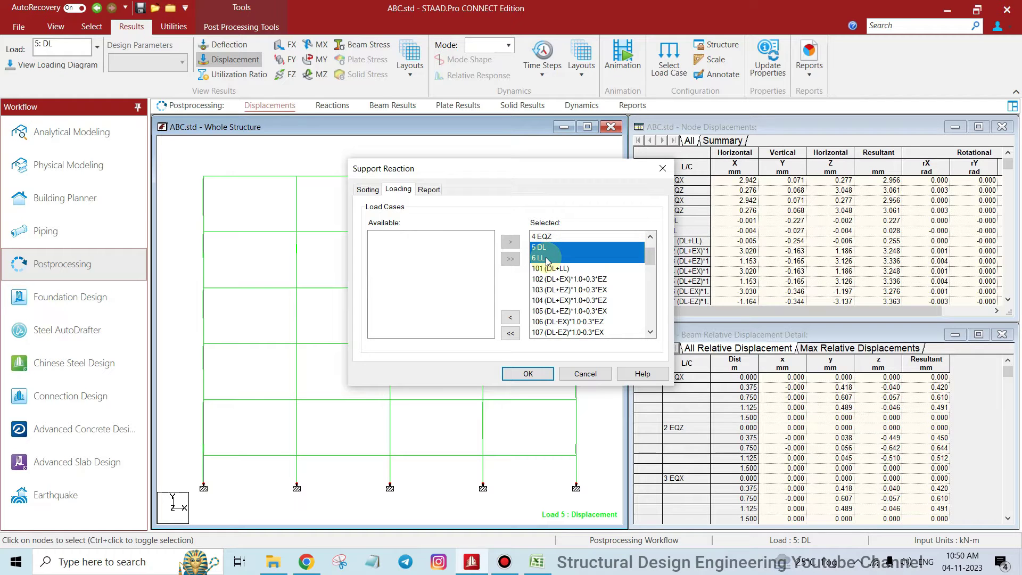
scroll(548, 260, up, 1)
drag(559, 240, 560, 292)
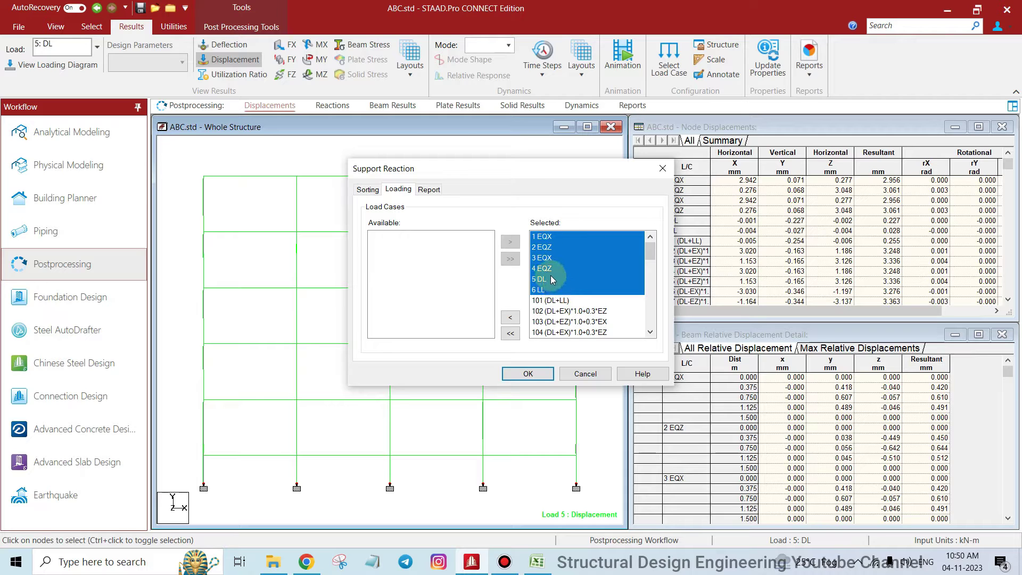
click(562, 303)
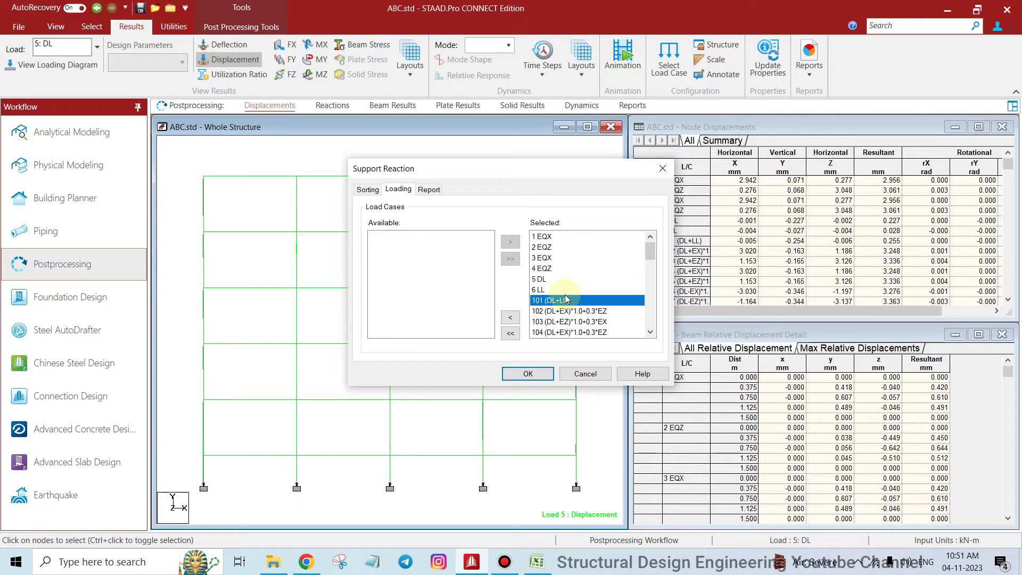
drag(555, 303, 558, 321)
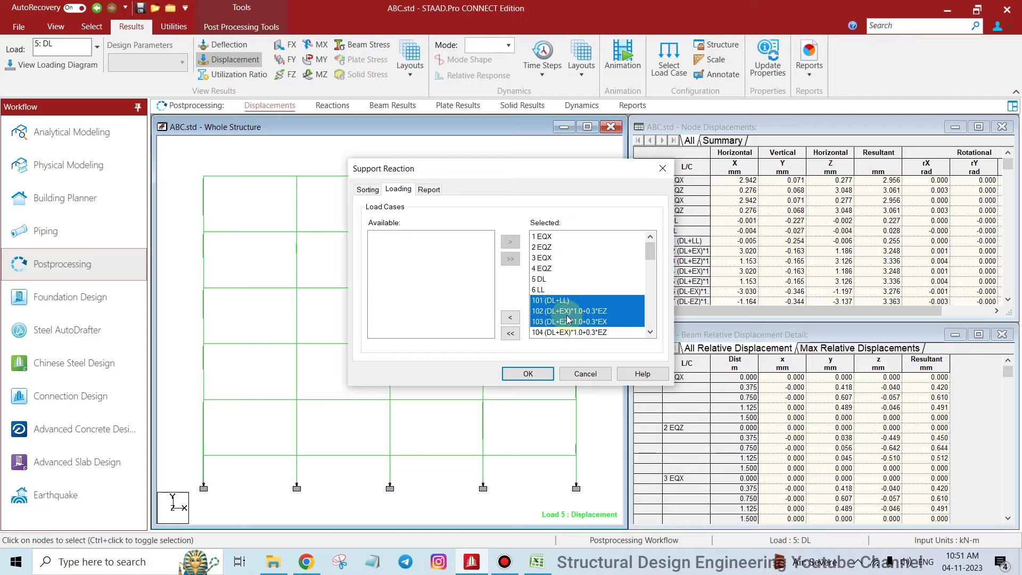
drag(548, 237, 551, 289)
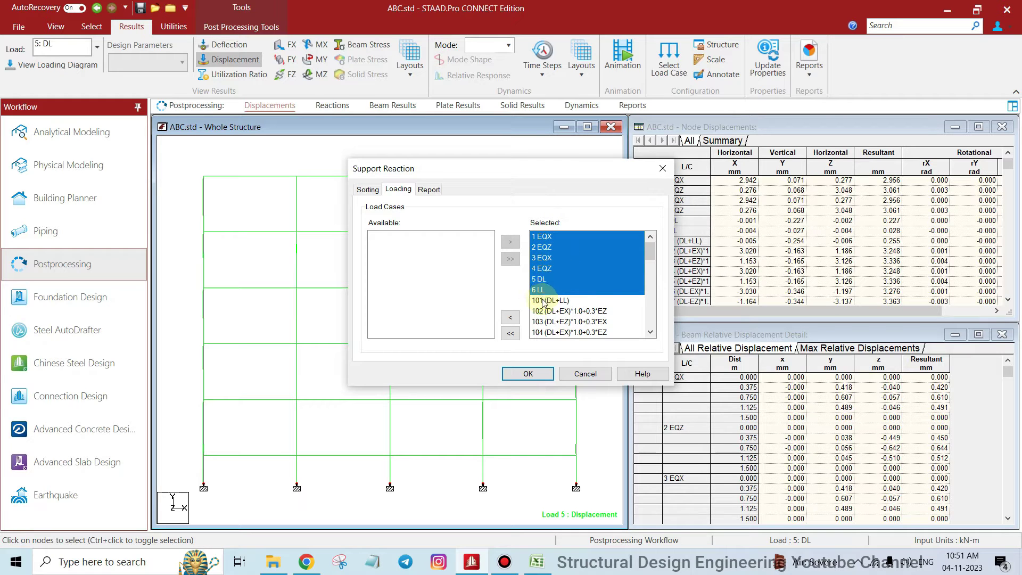
Generate the Support Reaction report for only the primary load cases 1 EQX through 6 LL, removing all load combinations.
click(510, 333)
drag(386, 238, 386, 291)
click(510, 243)
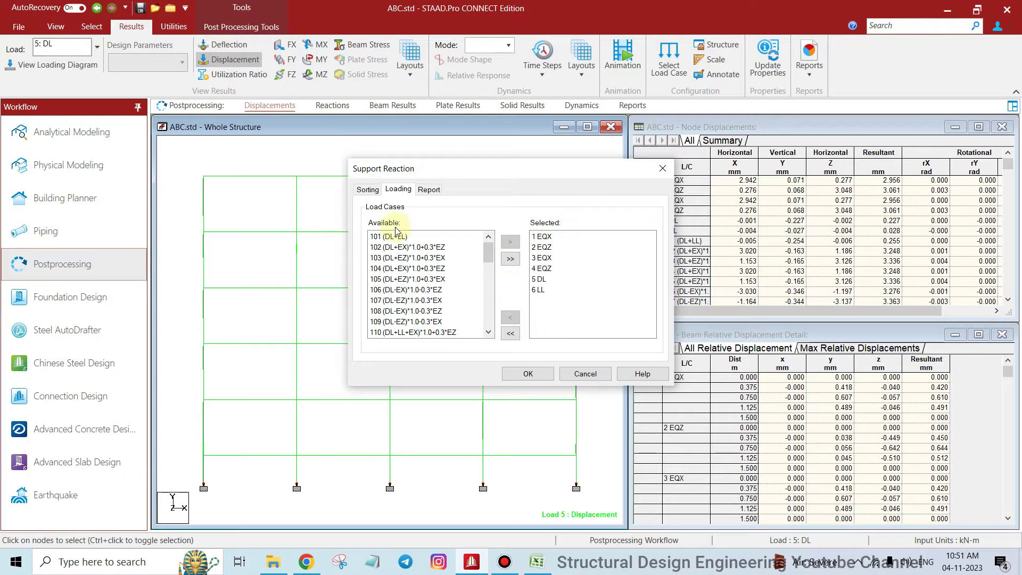
drag(539, 236, 544, 290)
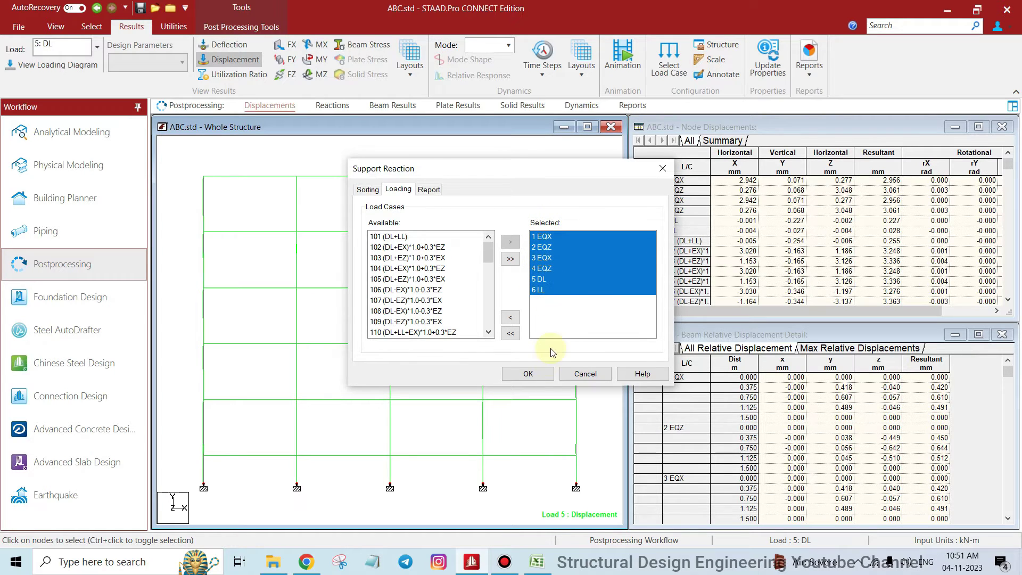
click(529, 373)
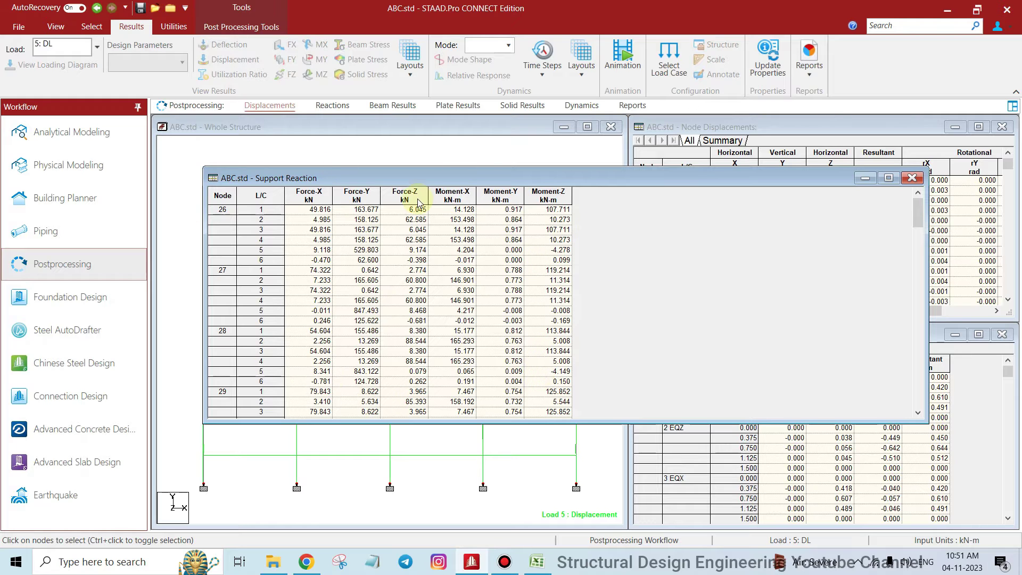
Copy the entire Support Reaction table and paste it into Excel at cell A1 of Sheet1 in Book1.
click(223, 196)
right_click(223, 196)
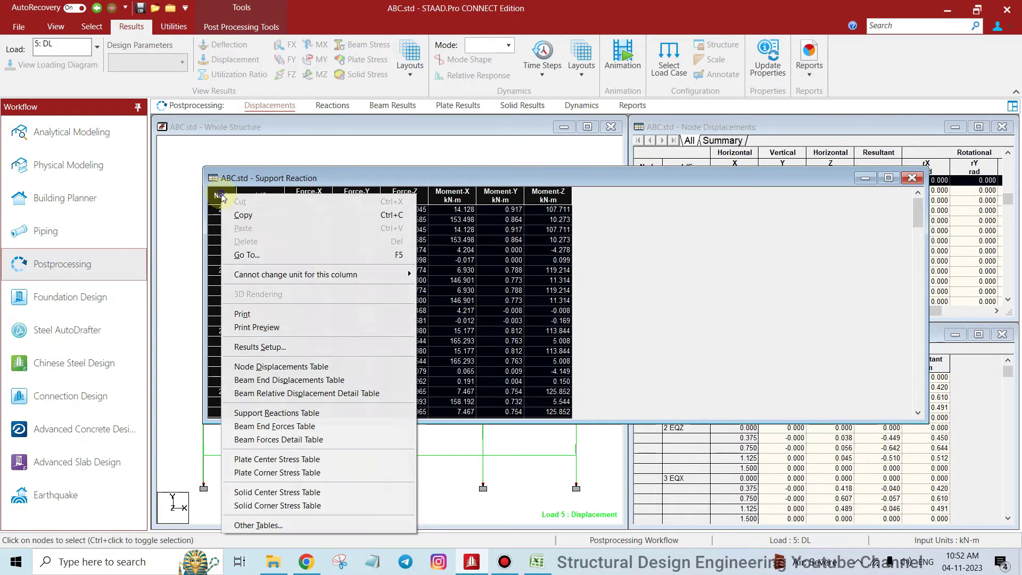
click(269, 215)
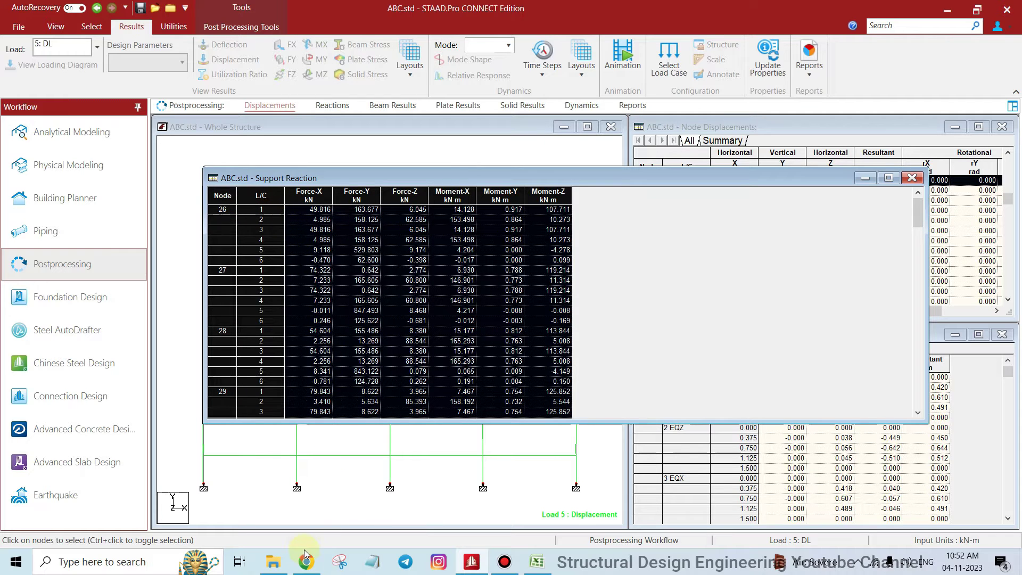
click(537, 561)
click(30, 128)
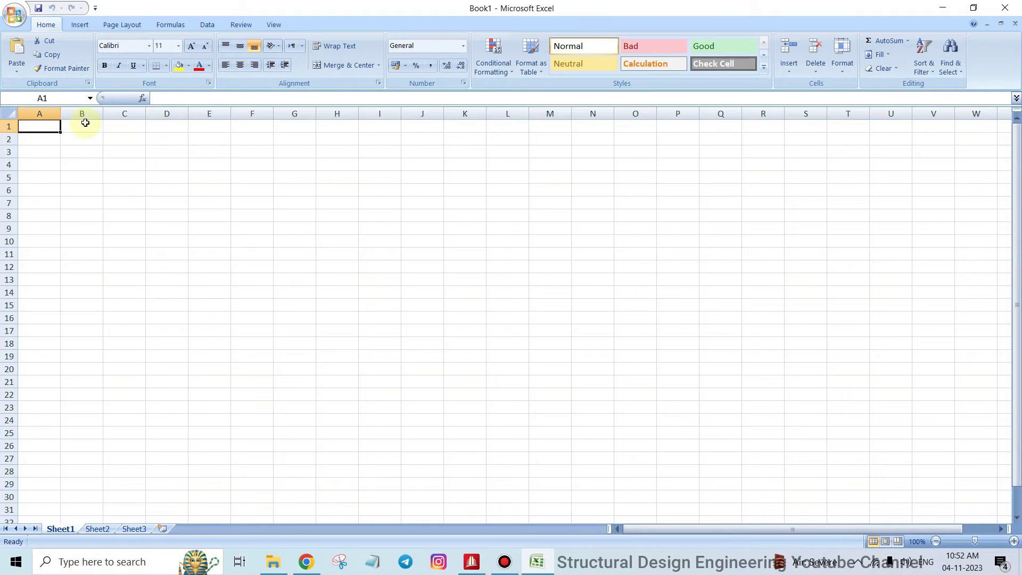
key(ctrl+v)
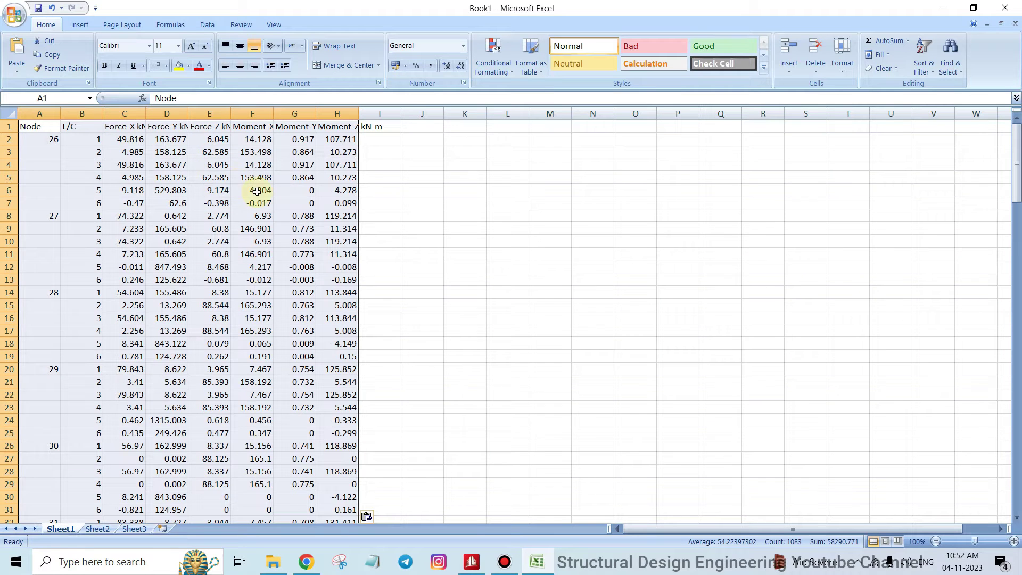
Clear the selection in the Excel sheet, return to STAAD.Pro and close the Support Reaction report.
click(460, 229)
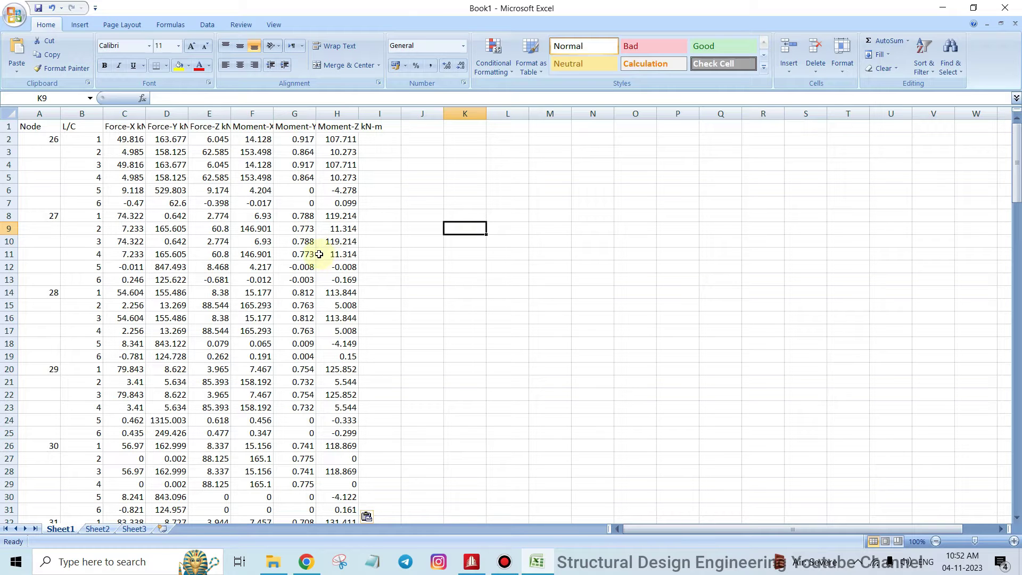
click(942, 8)
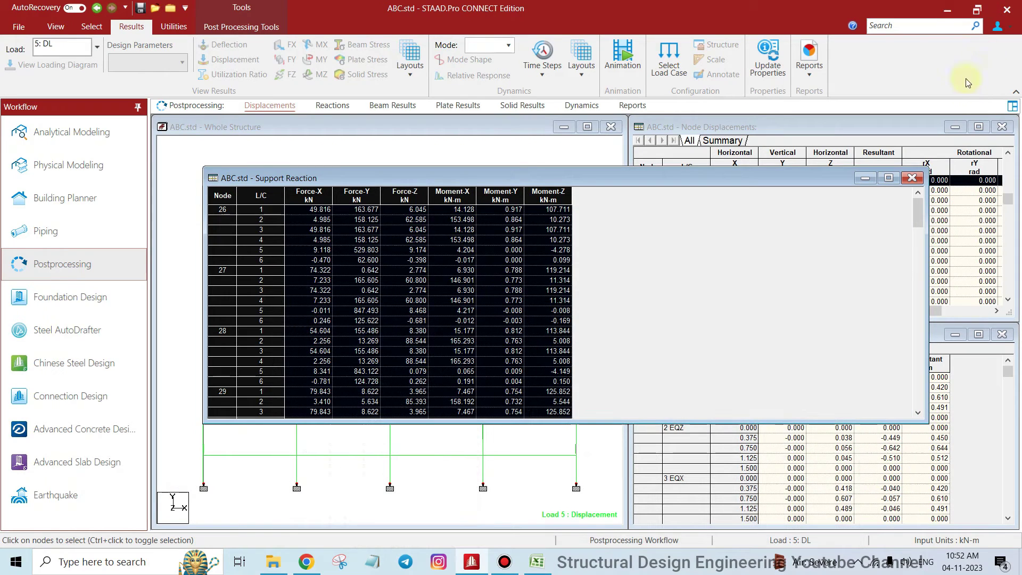
click(912, 178)
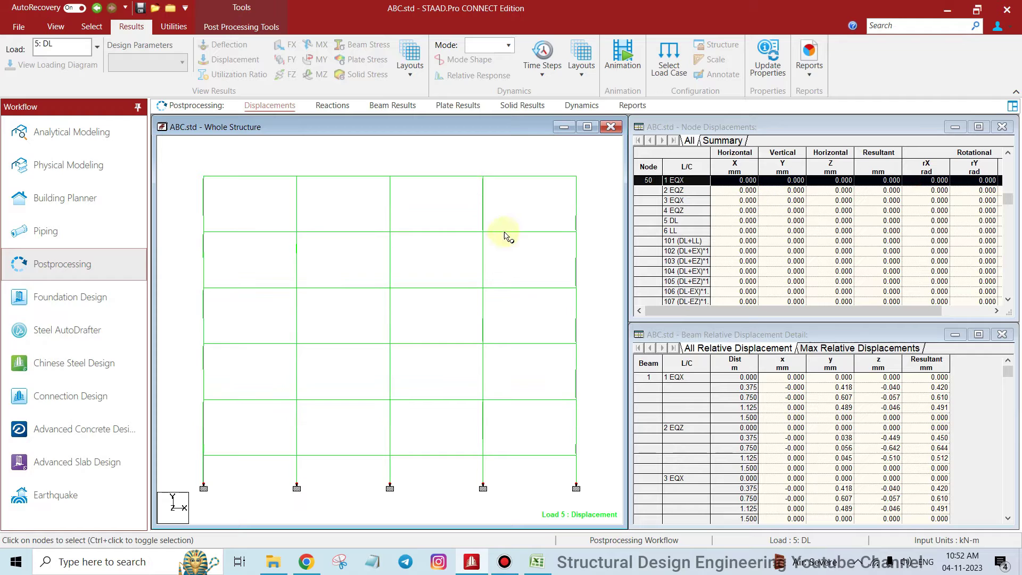
Save a copy of the model as ABC R1.std in H:\SDE Project.
click(19, 26)
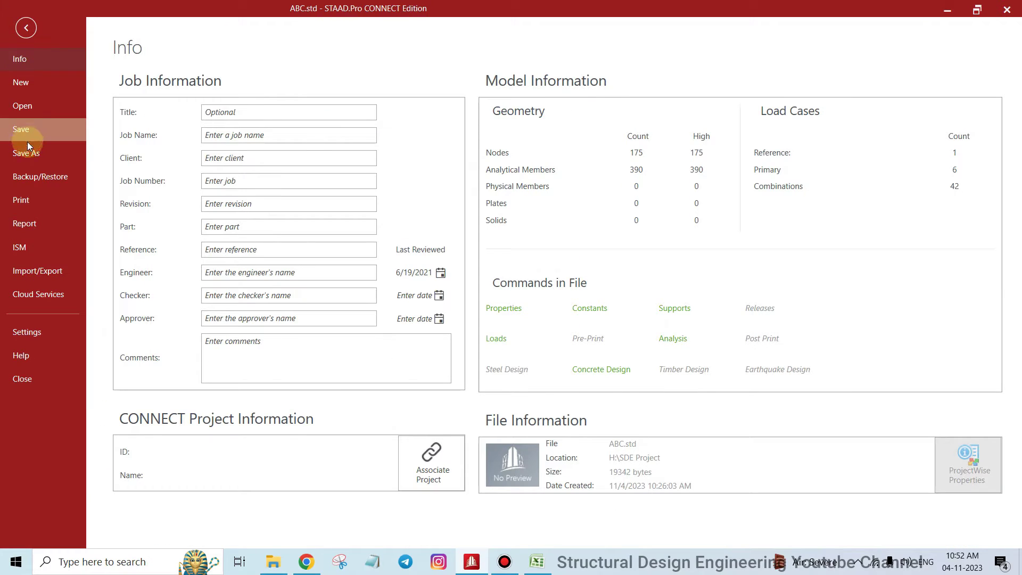
click(28, 151)
click(186, 80)
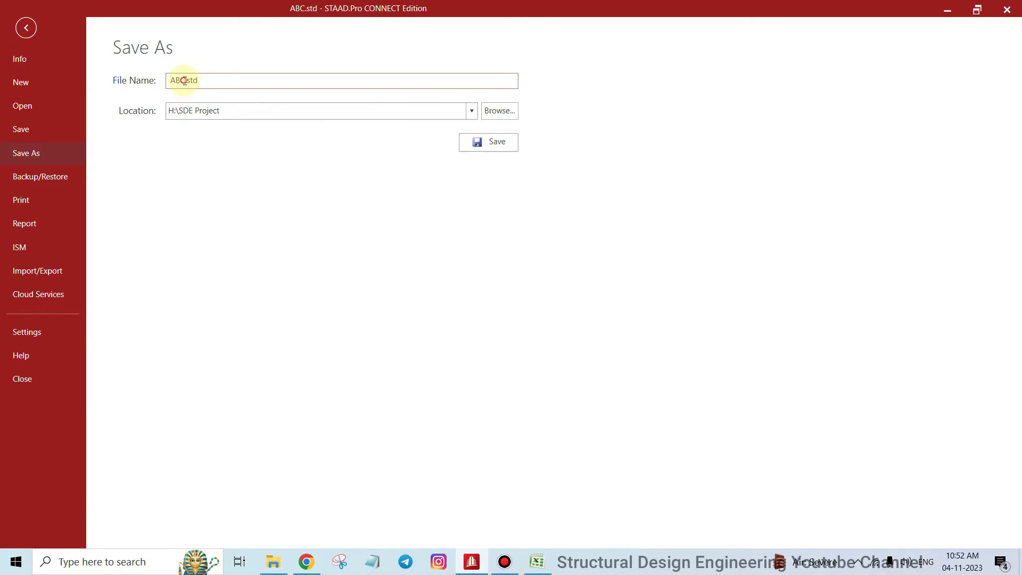
text(R1)
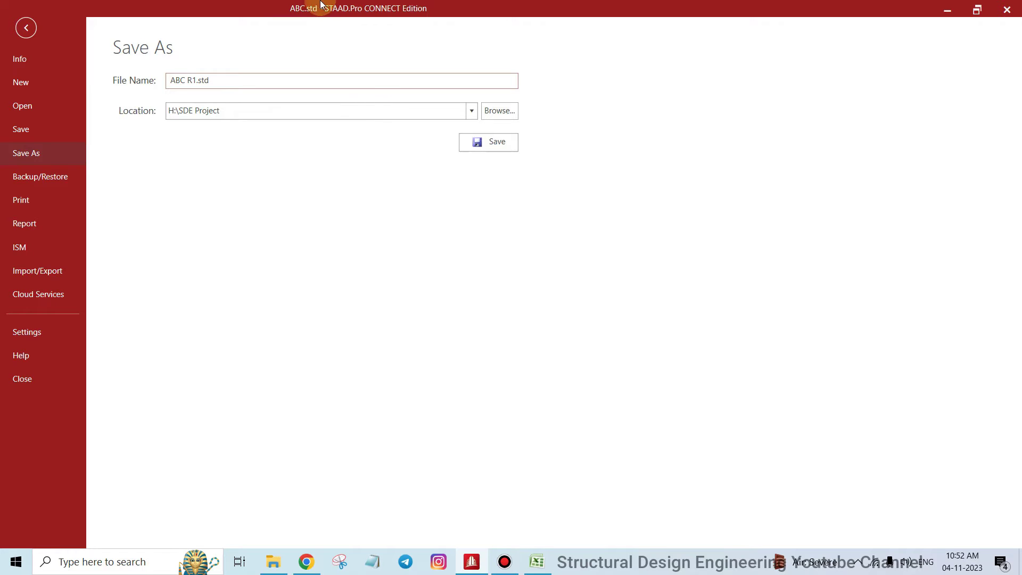
click(497, 145)
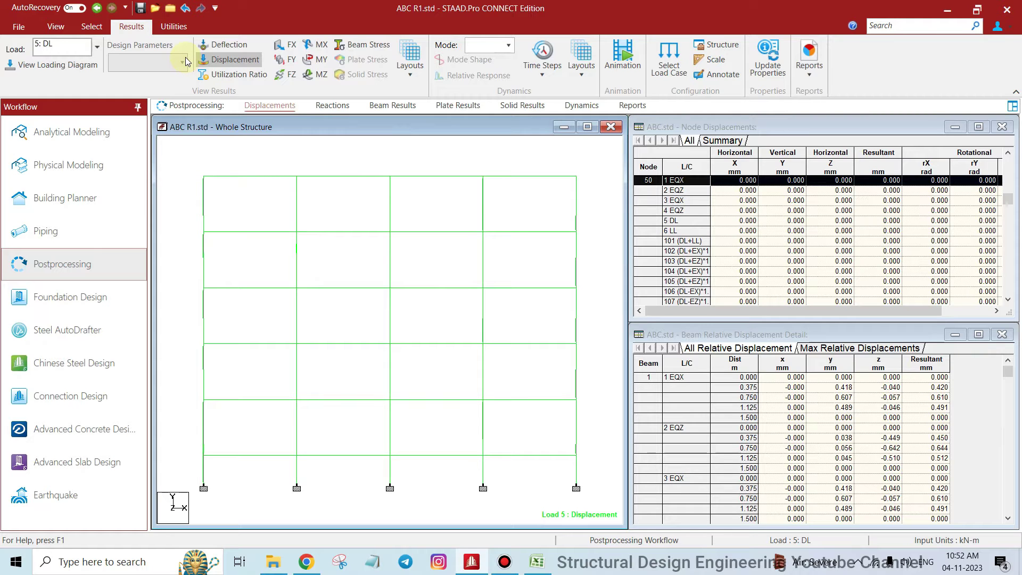
Delete all frame nodes above the supports together with their connected members, leaving only the support nodes at the column bases.
click(97, 31)
click(21, 58)
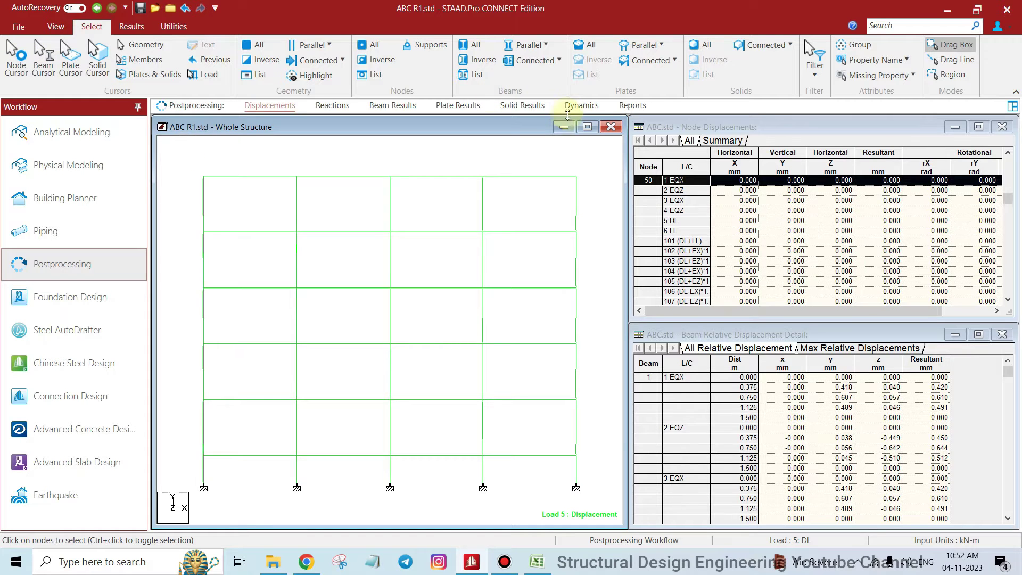
click(587, 126)
scroll(116, 26, up, 1)
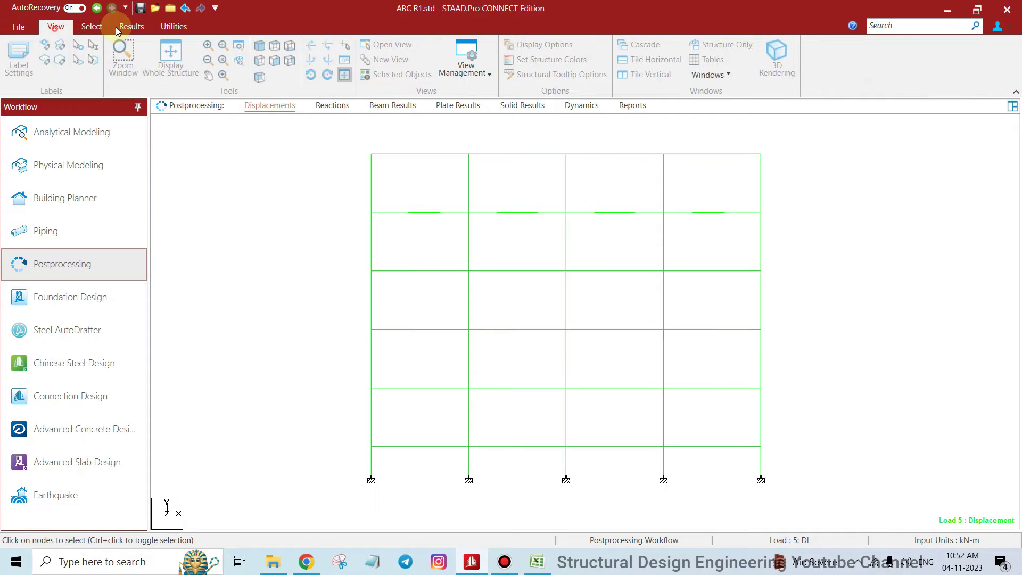
click(279, 64)
drag(319, 463, 860, 515)
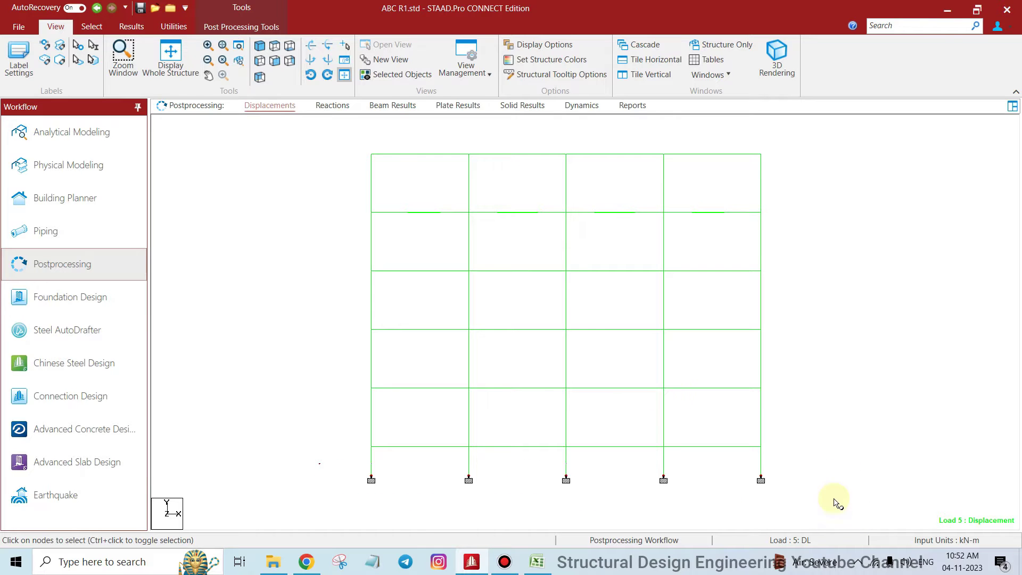
drag(333, 138, 660, 258)
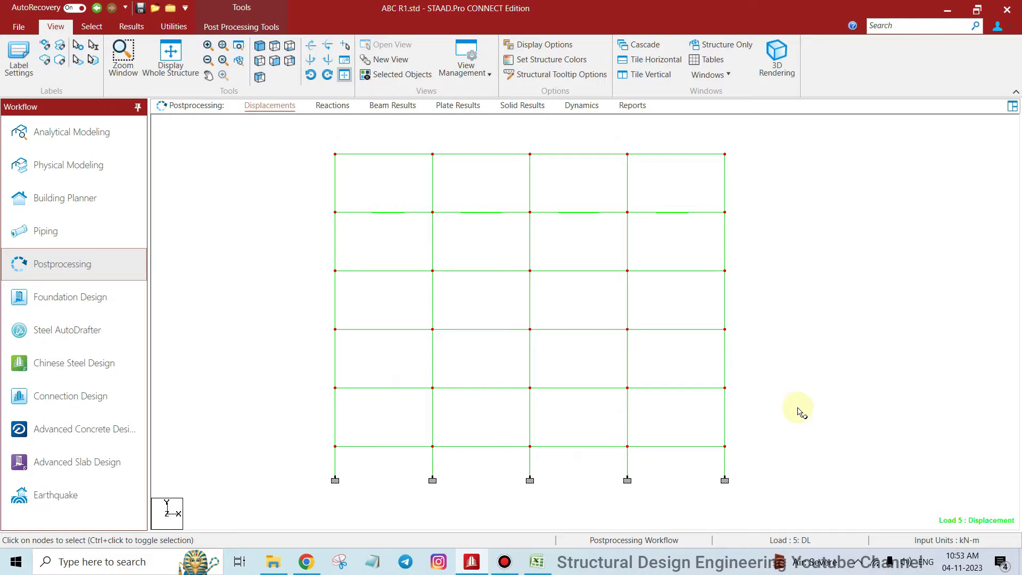
key(Delete)
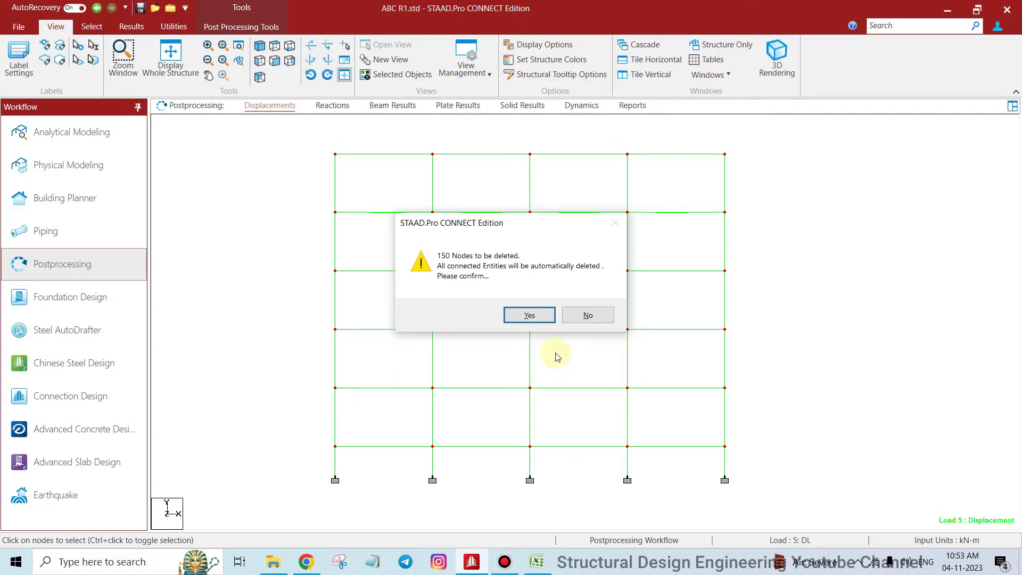
click(529, 317)
click(553, 315)
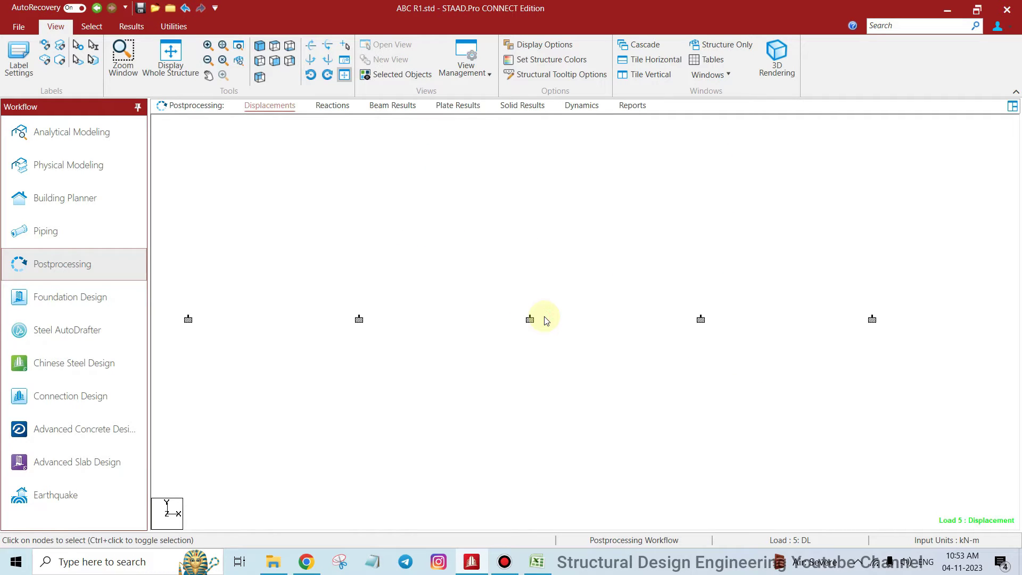
Show the remaining supports in plan view and switch to the Analytical Modeling workflow.
scroll(490, 364, down, 2)
click(275, 47)
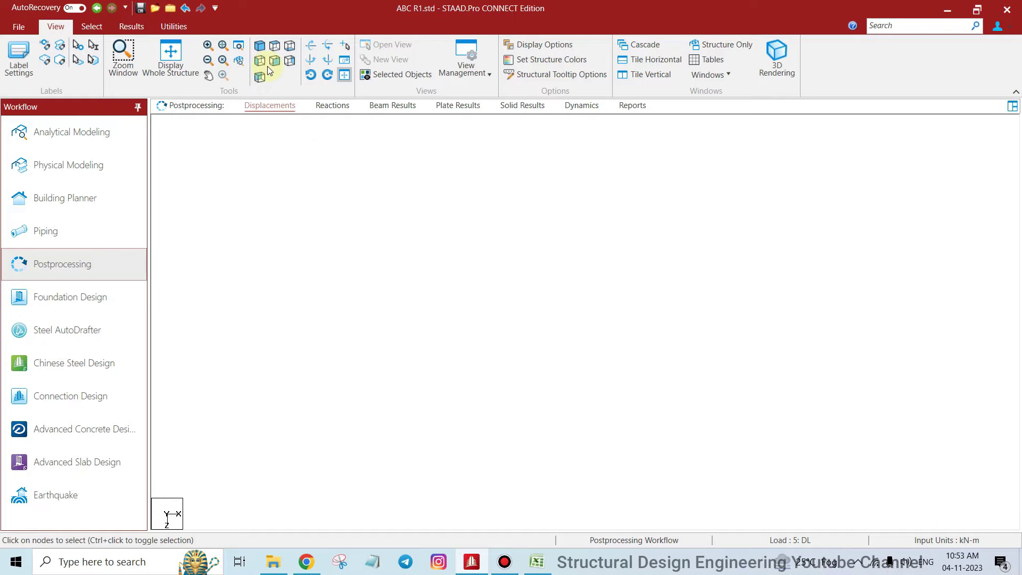
click(259, 46)
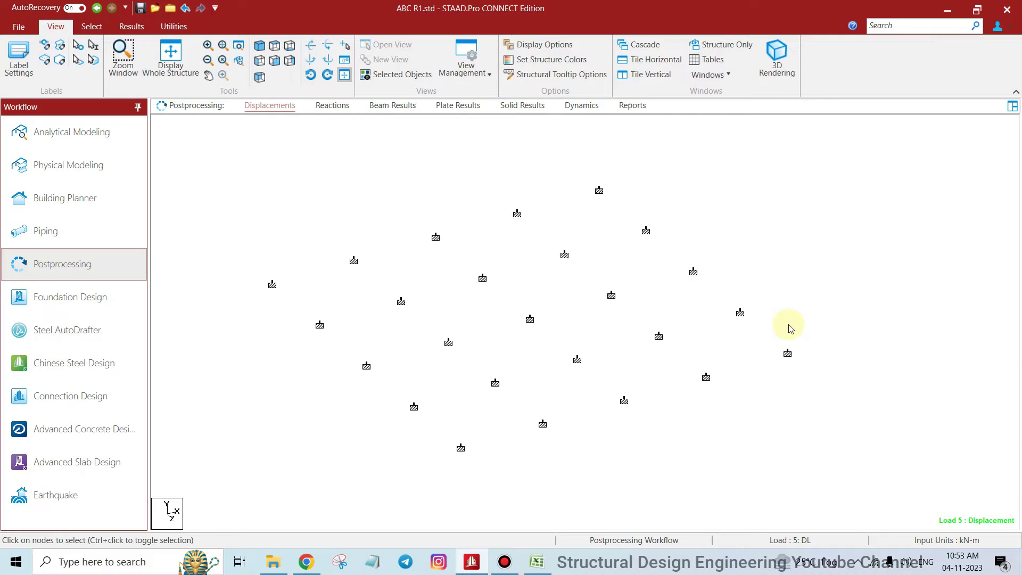
scroll(506, 318, down, 1)
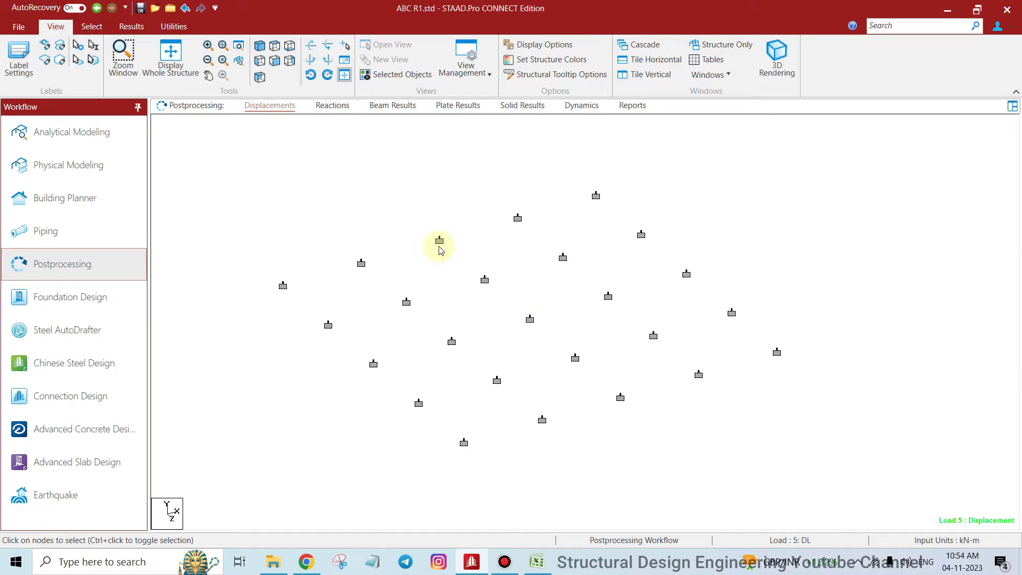
click(273, 50)
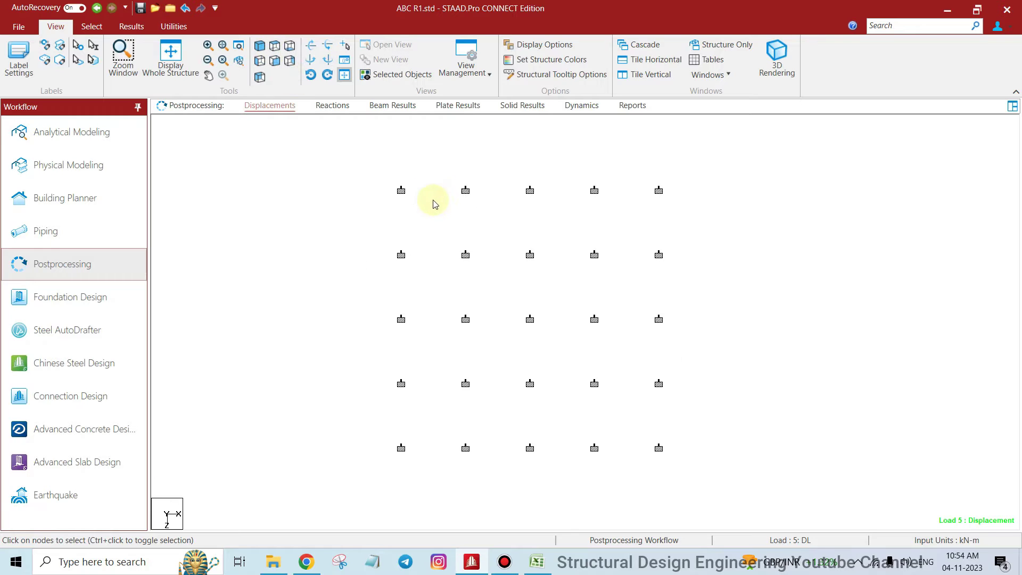
drag(351, 173, 800, 511)
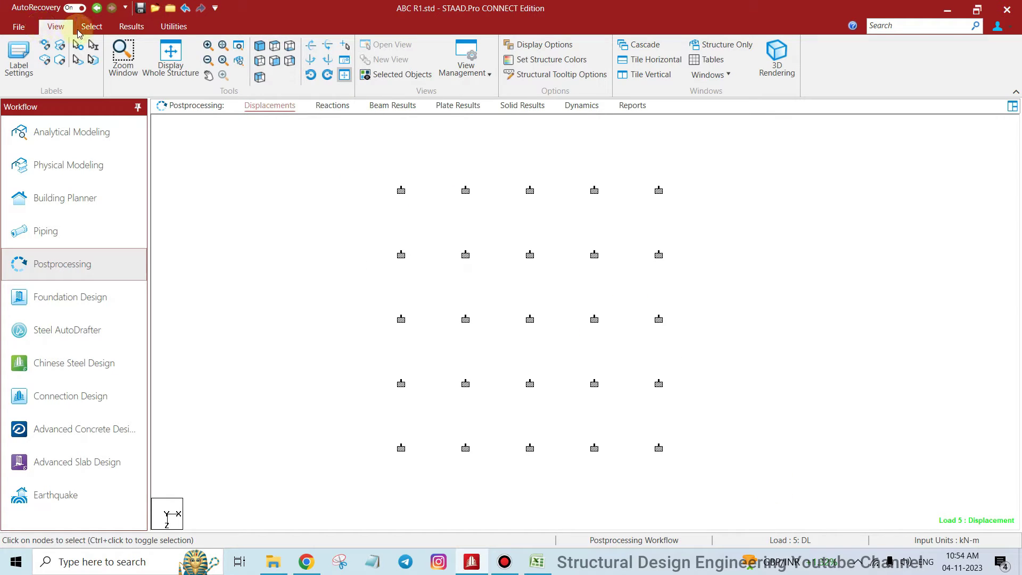
click(44, 137)
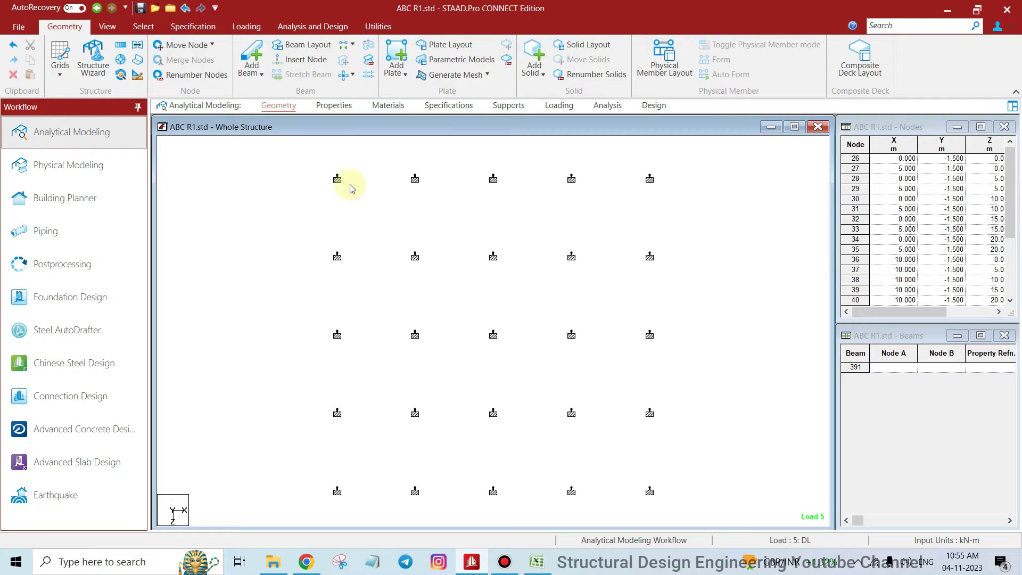
Outline a mesh area with Create Mesh through the four support nodes of the 5 m corner bay at the origin and choose Quadrilateral Meshing.
click(454, 78)
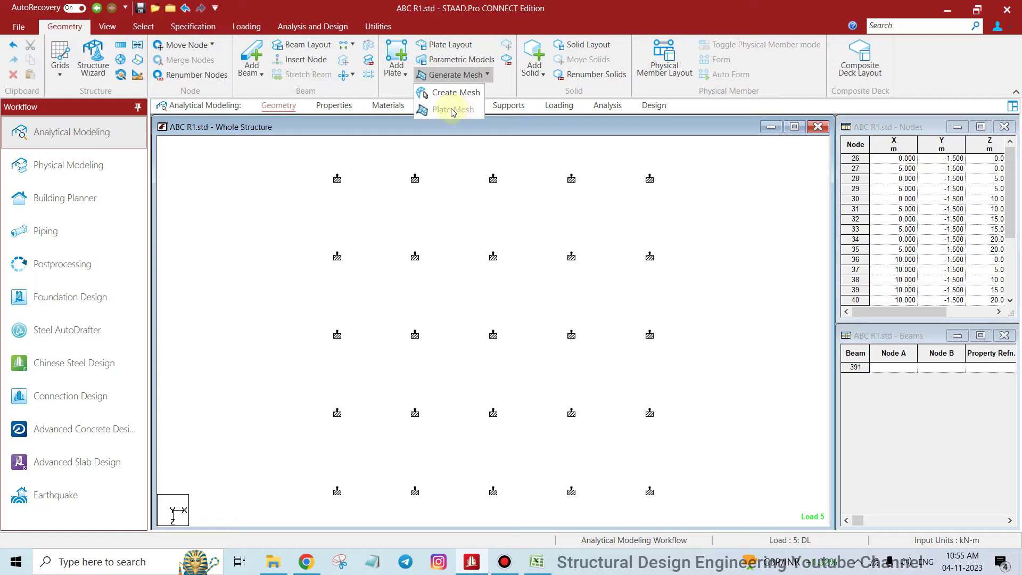
click(438, 94)
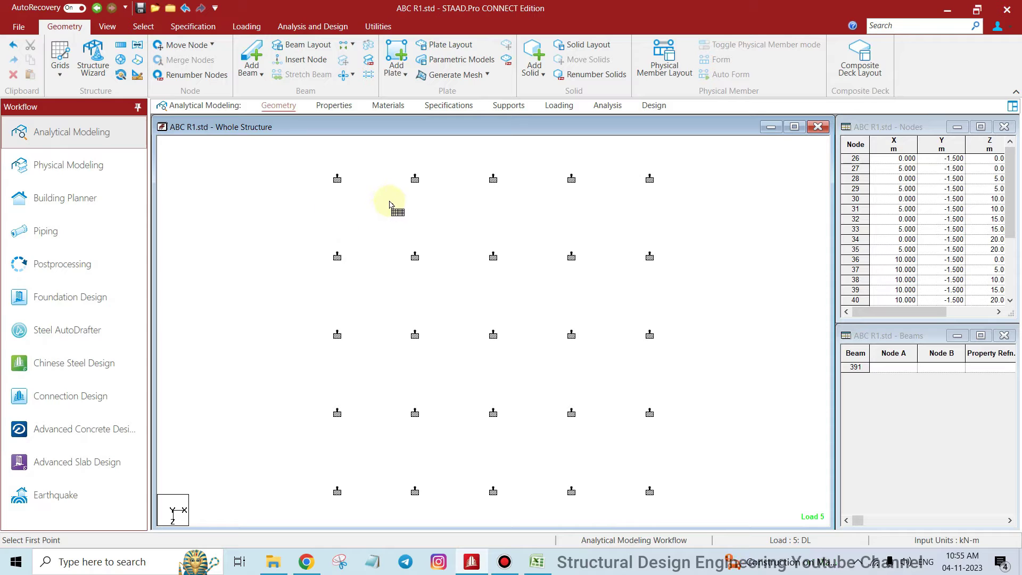
click(337, 255)
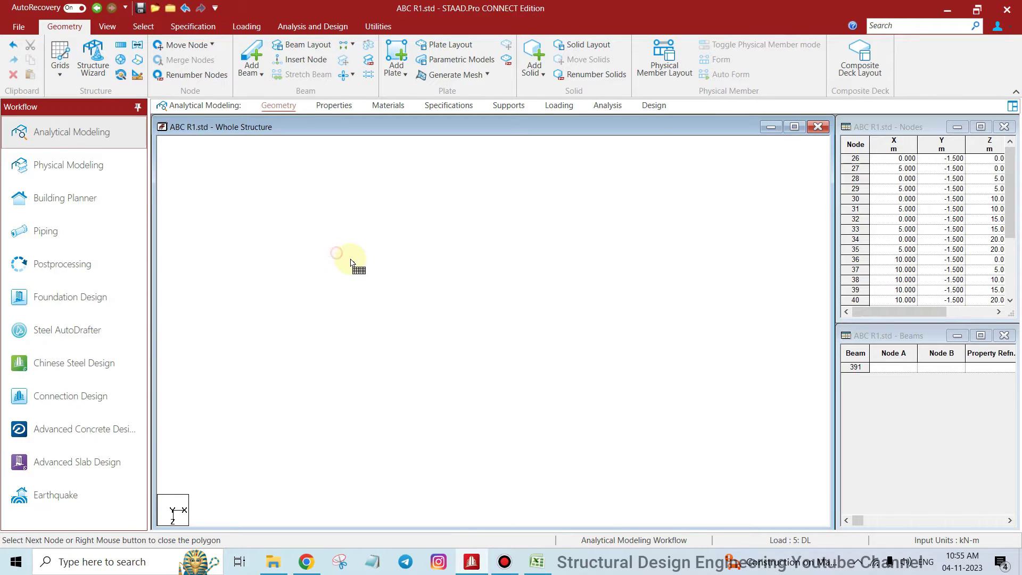
click(414, 255)
click(415, 179)
click(337, 178)
click(337, 256)
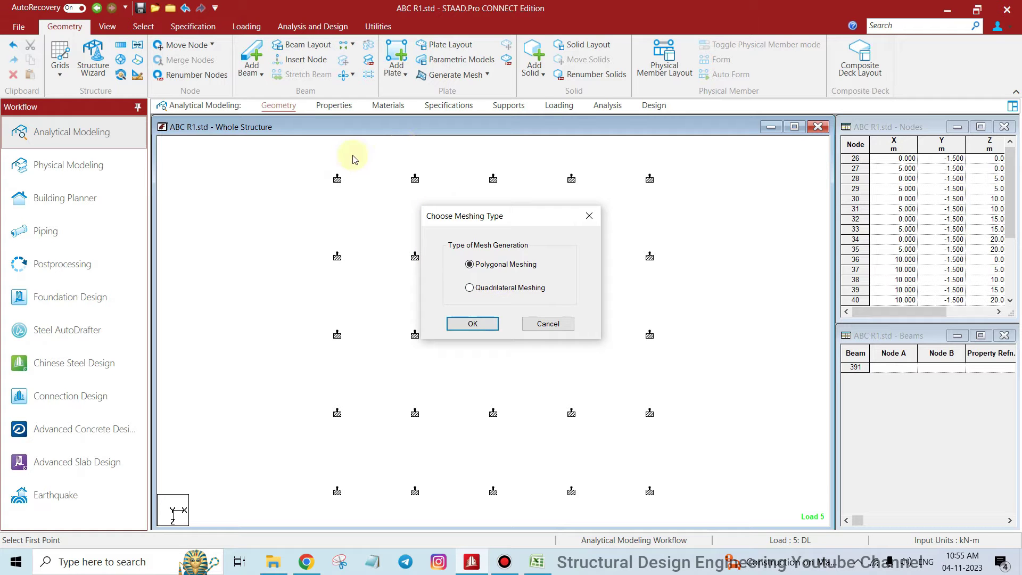
drag(488, 221, 512, 222)
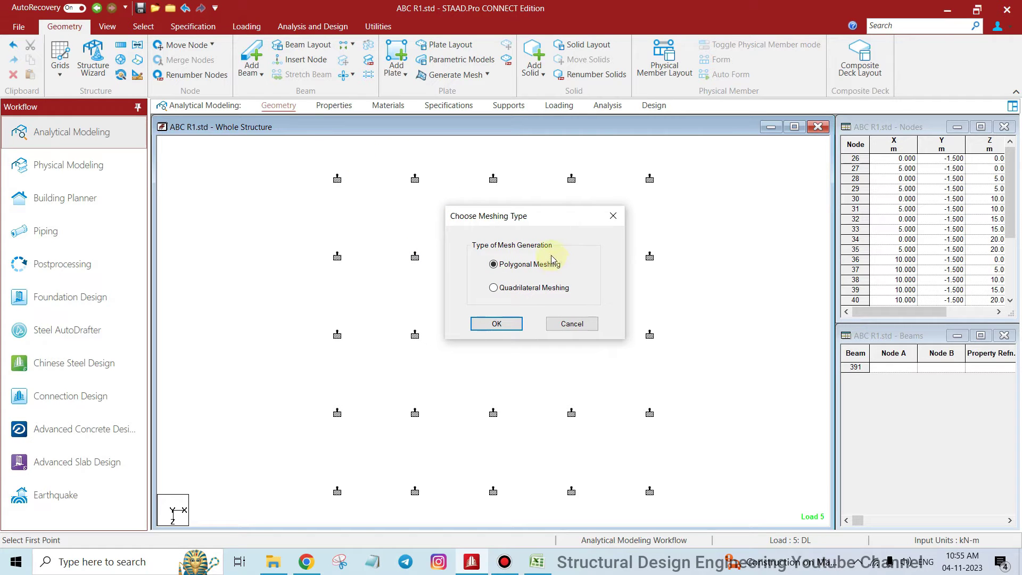
click(494, 288)
click(496, 323)
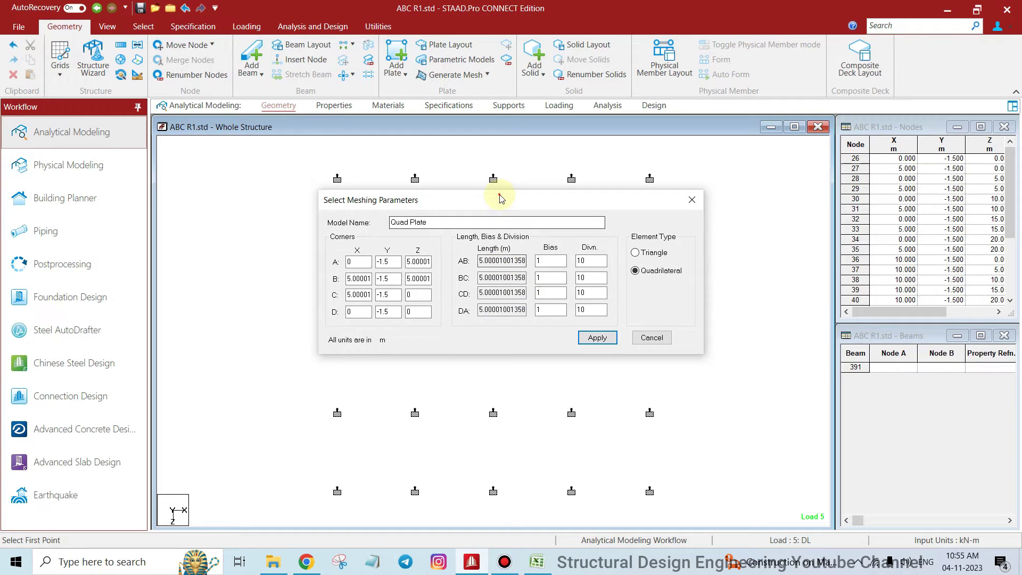
Generate the Quad Plate mesh with quadrilateral elements, bias 1 and 10 divisions along each of the sides AB, BC, CD and DA.
drag(497, 198, 624, 210)
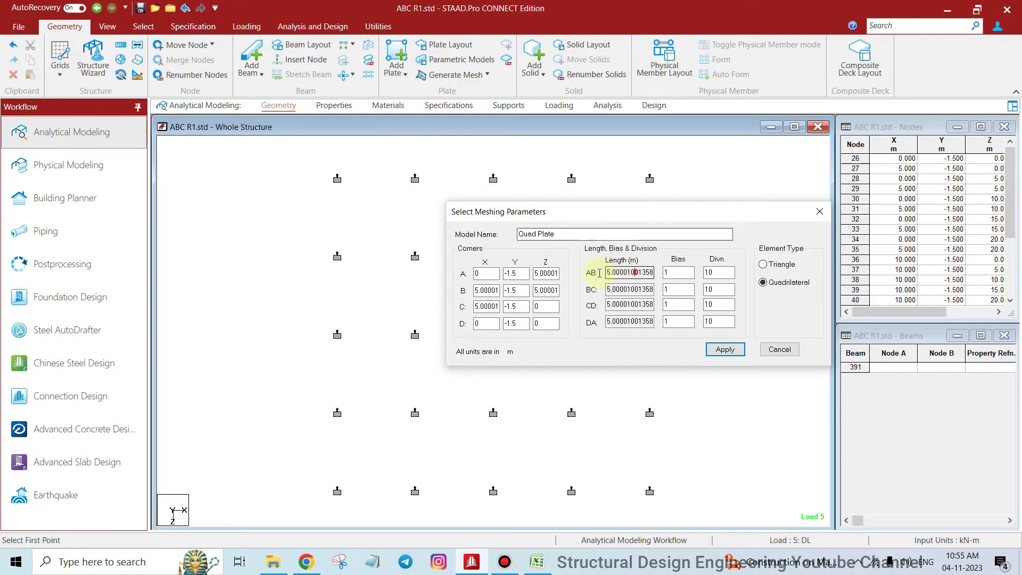
drag(607, 304, 631, 305)
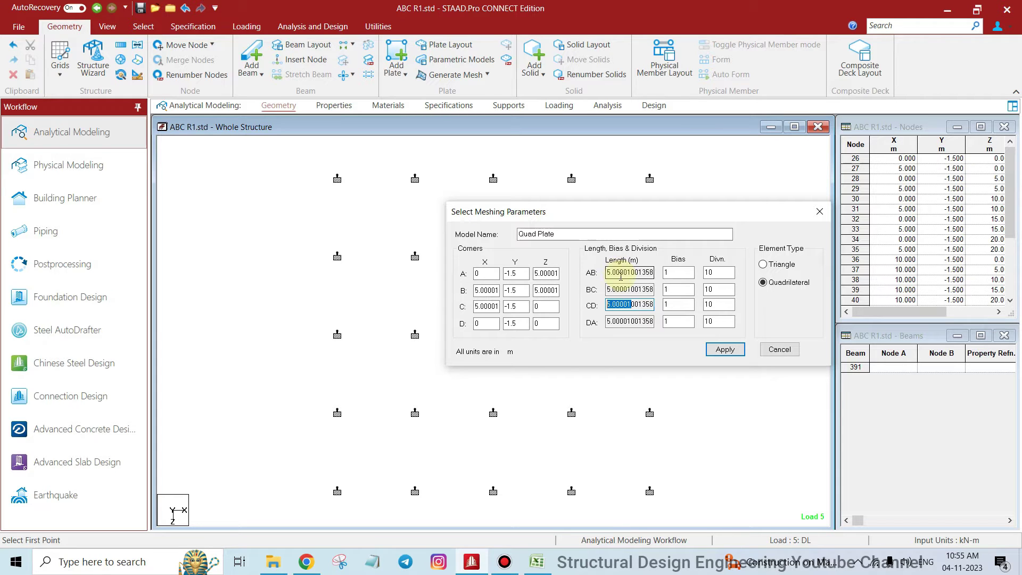
drag(620, 273, 574, 274)
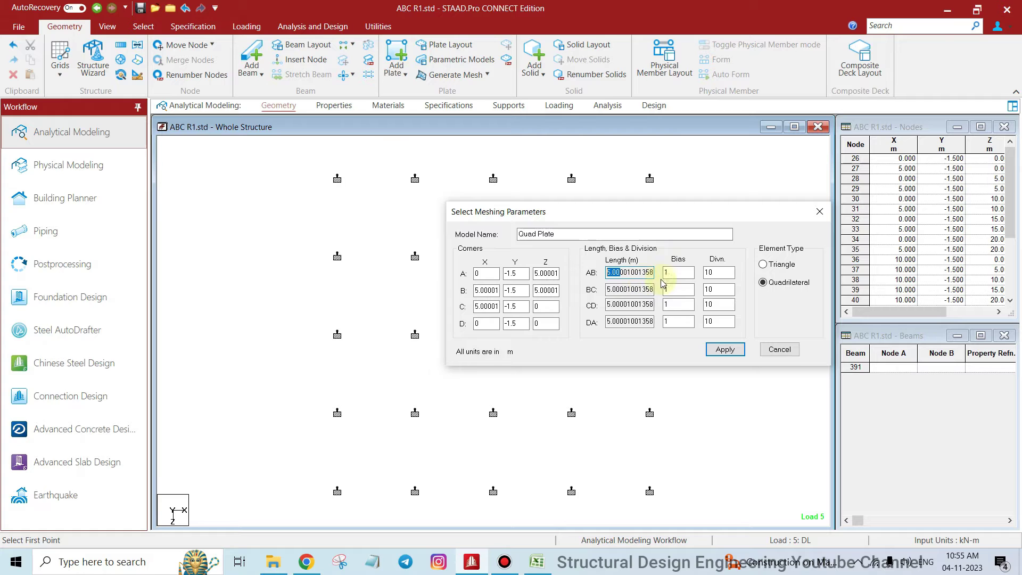
double_click(717, 274)
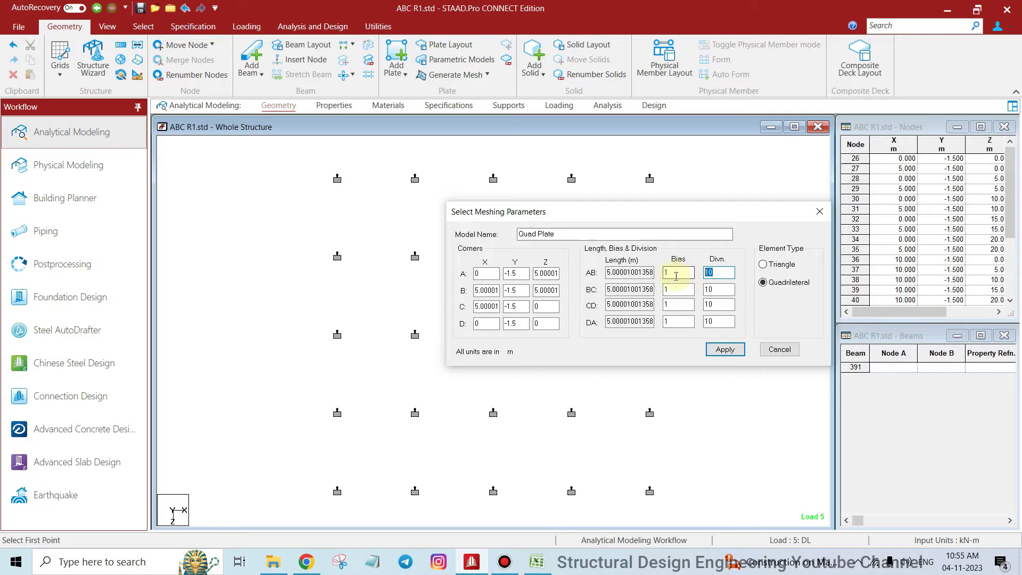
key(Tab)
double_click(719, 272)
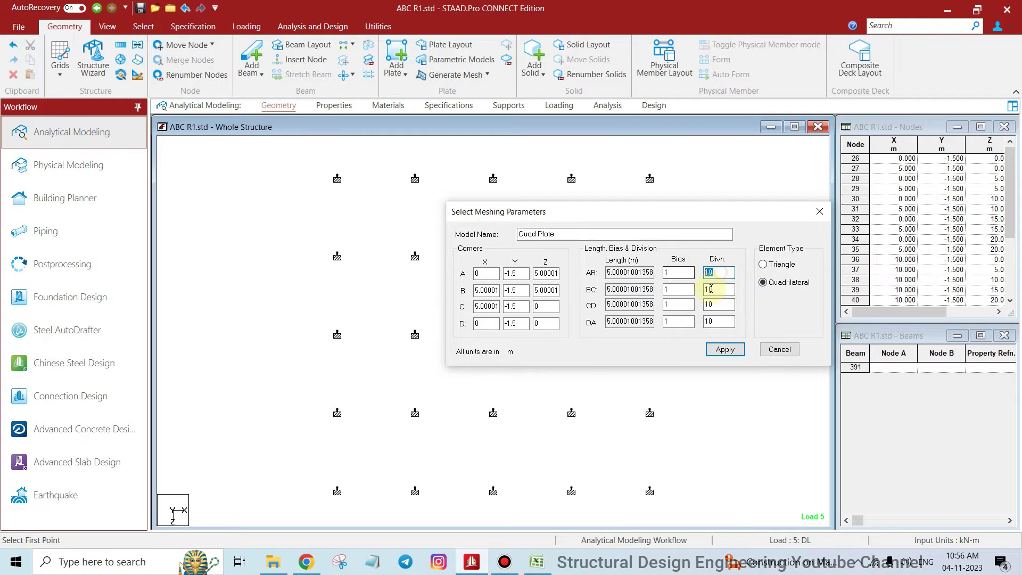
drag(640, 272, 583, 267)
key(Tab)
key(Tab)
key(Tab)
key(Tab)
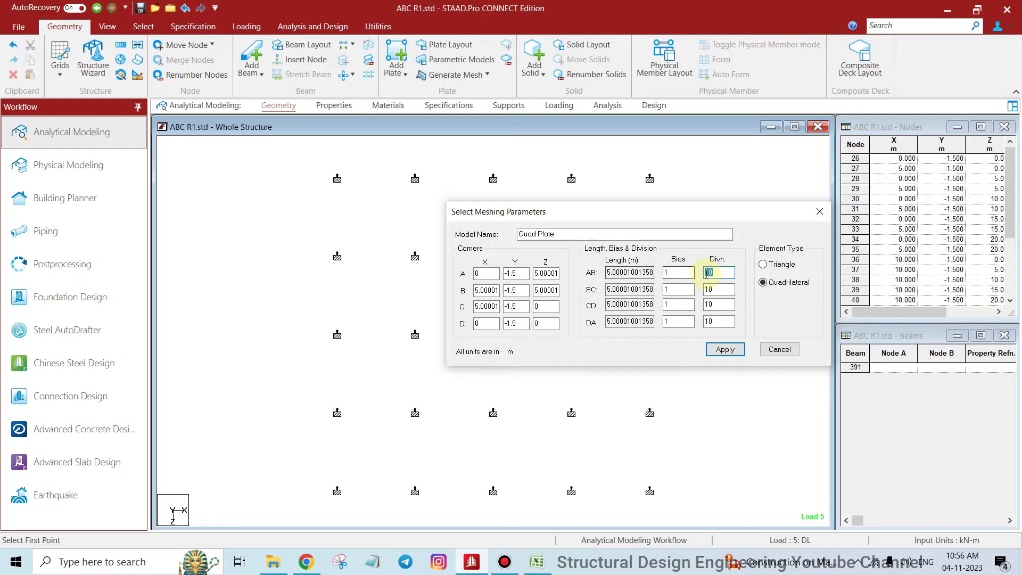
drag(647, 275, 578, 275)
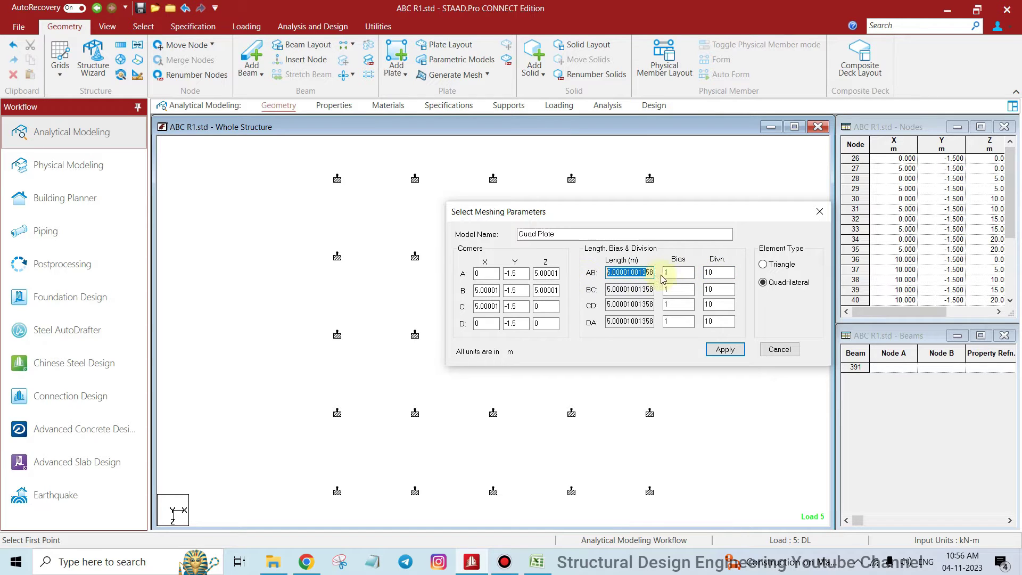
key(Tab)
key(Tab)
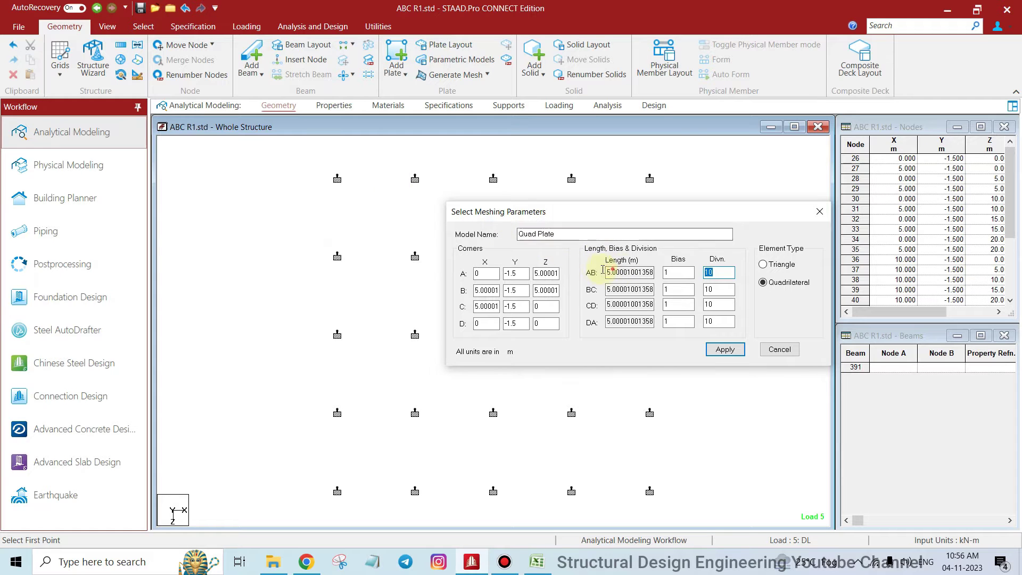
click(718, 273)
key(Tab)
key(Tab)
key(Tab)
key(Tab)
key(Tab)
key(Tab)
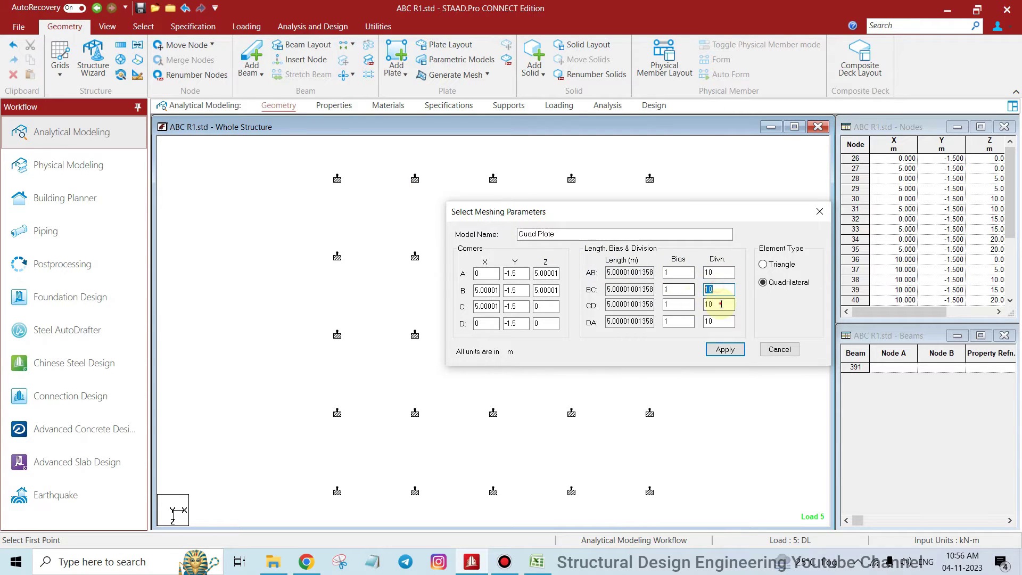
click(723, 350)
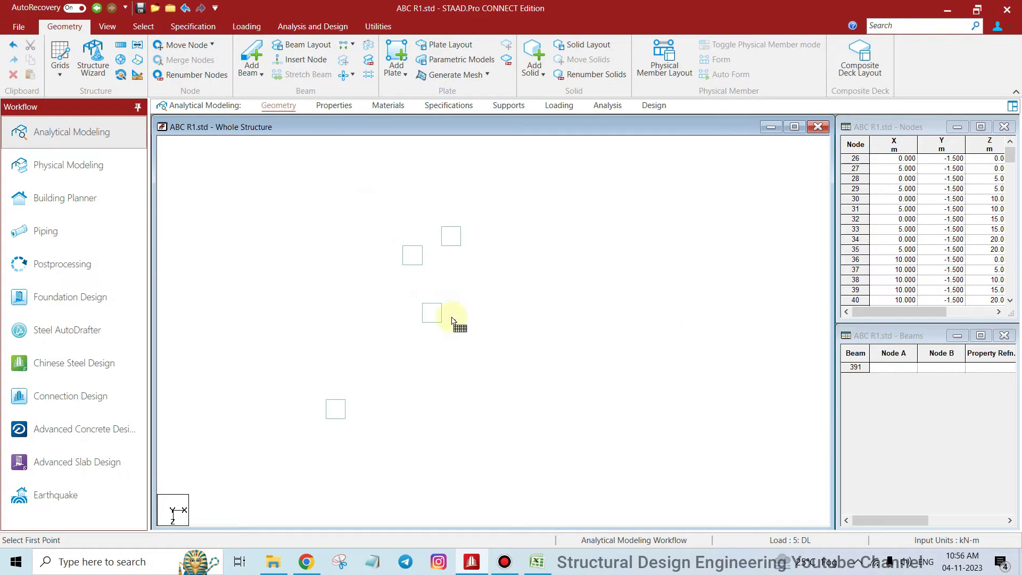
Measure the spacing of adjacent mesh nodes in both plan directions with Node to Node Distance, and remove the distance labels.
click(377, 27)
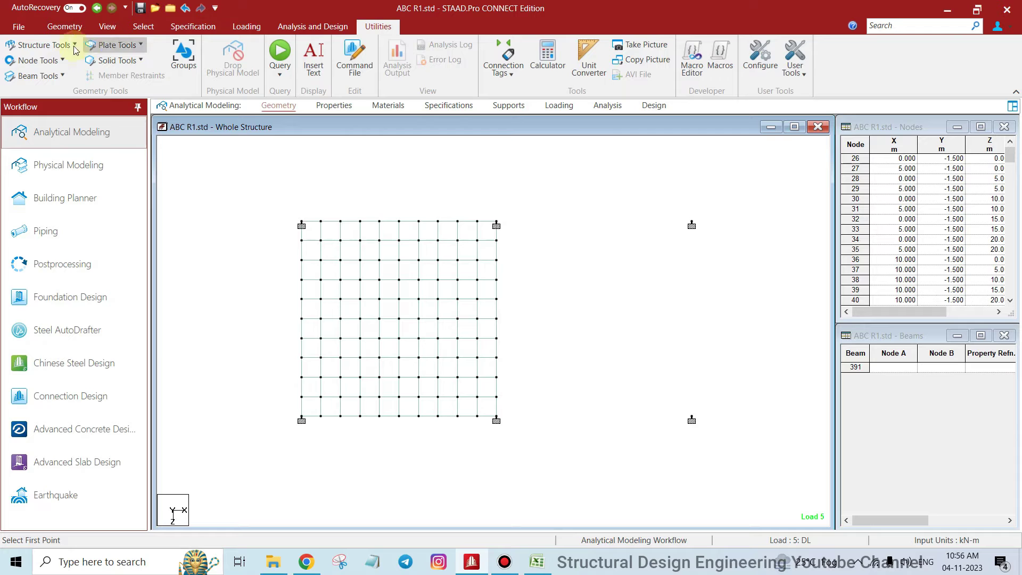
click(37, 60)
click(34, 129)
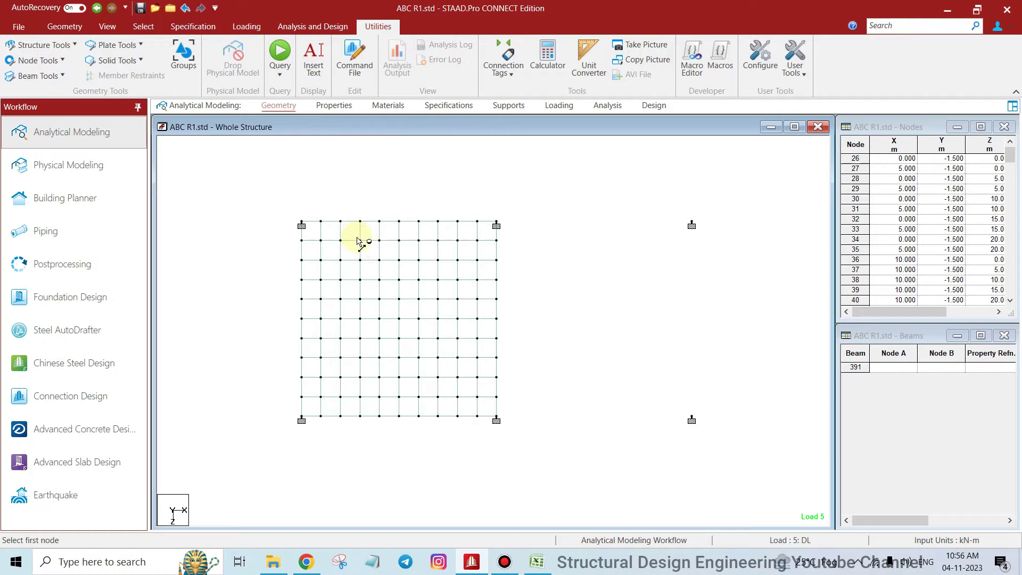
click(361, 240)
click(379, 240)
click(379, 260)
click(378, 279)
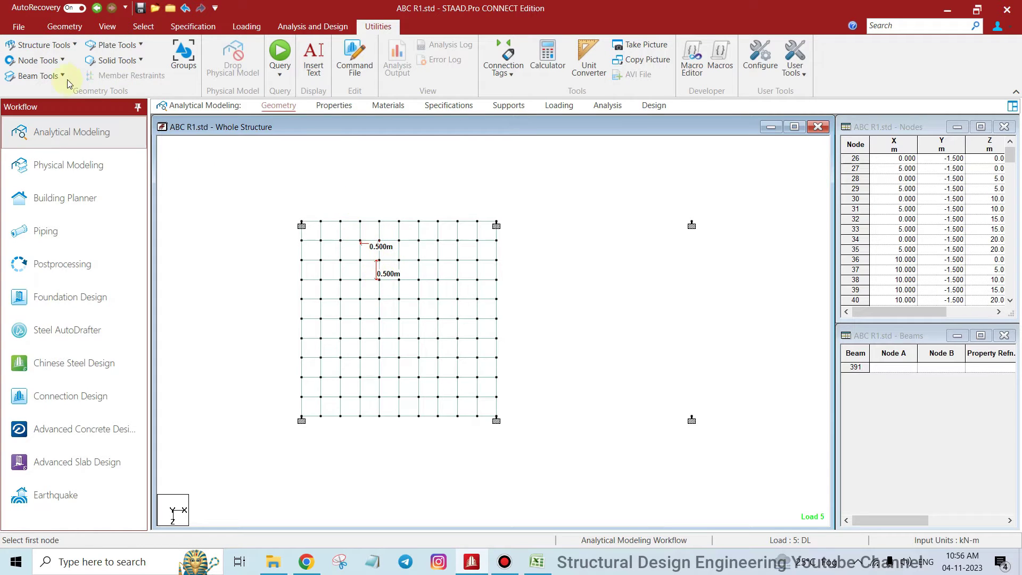
click(38, 60)
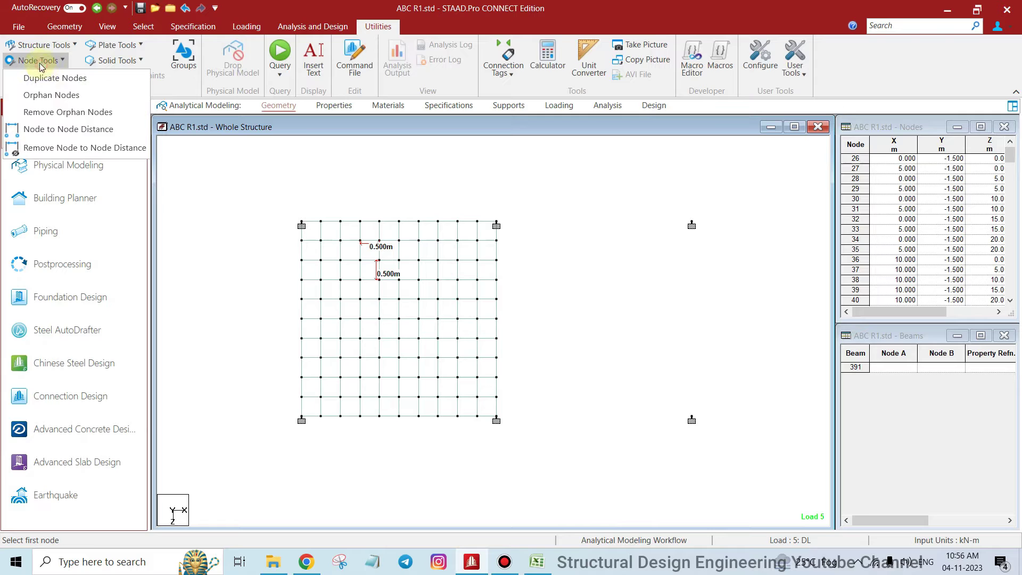
click(70, 147)
Select all plates of the meshed corner bay and copy them.
scroll(382, 223, down, 3)
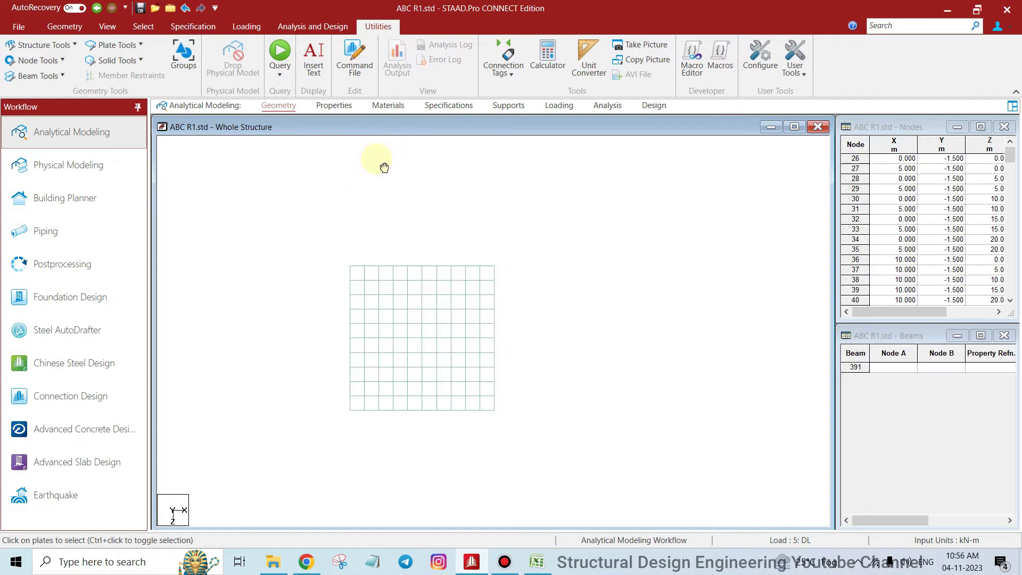
scroll(494, 270, down, 2)
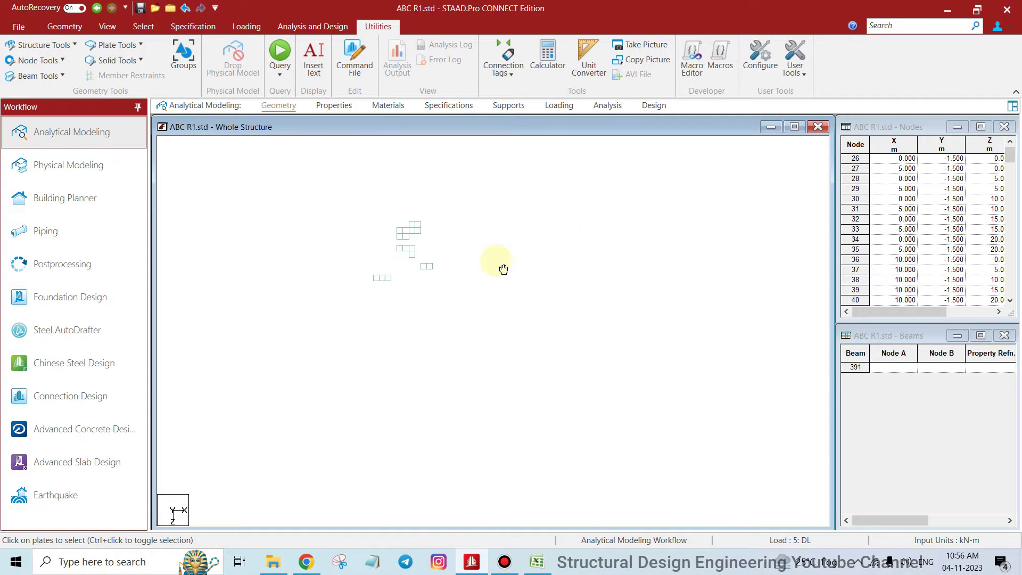
scroll(412, 242, up, 1)
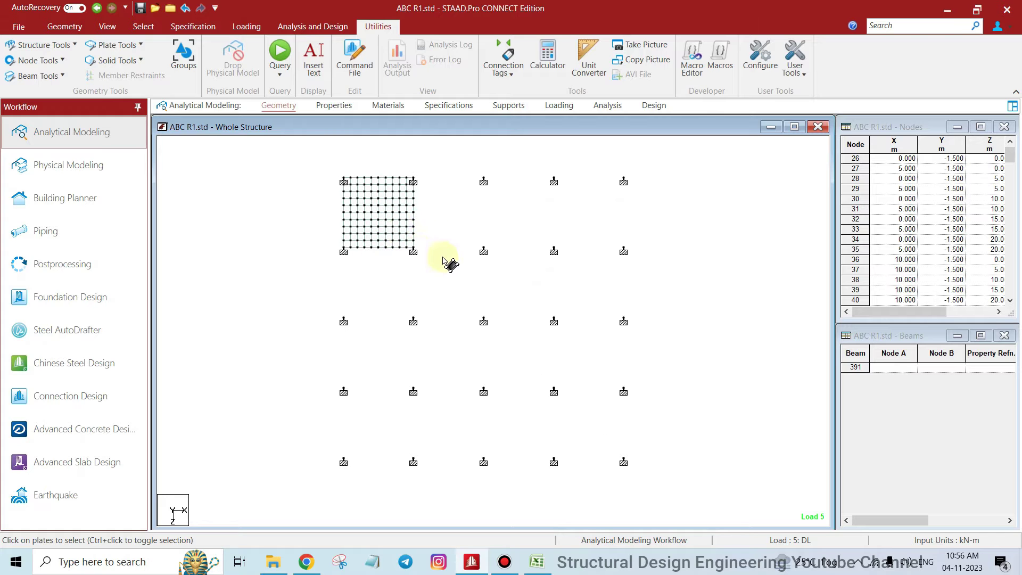
scroll(469, 243, up, 1)
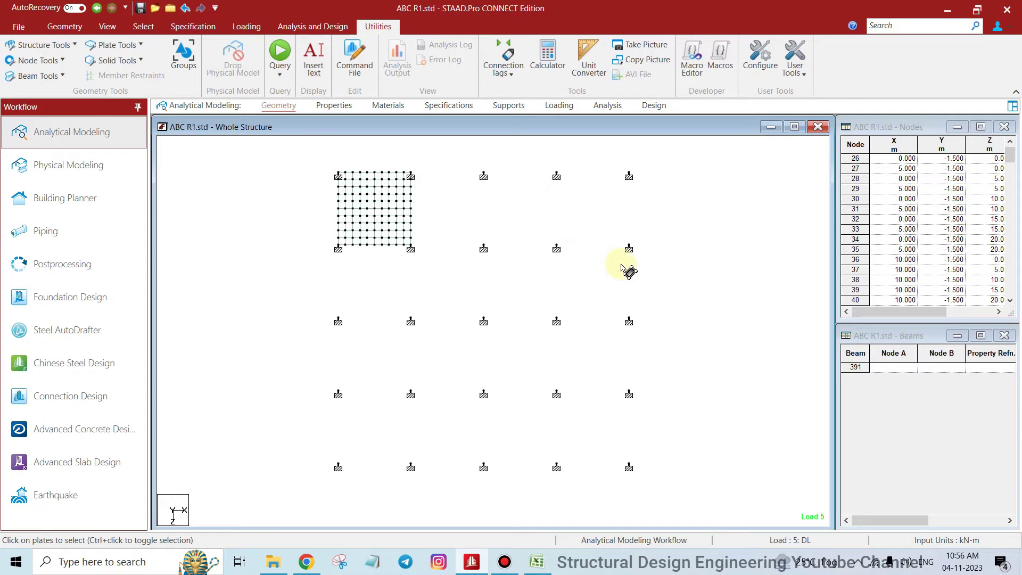
scroll(389, 292, up, 1)
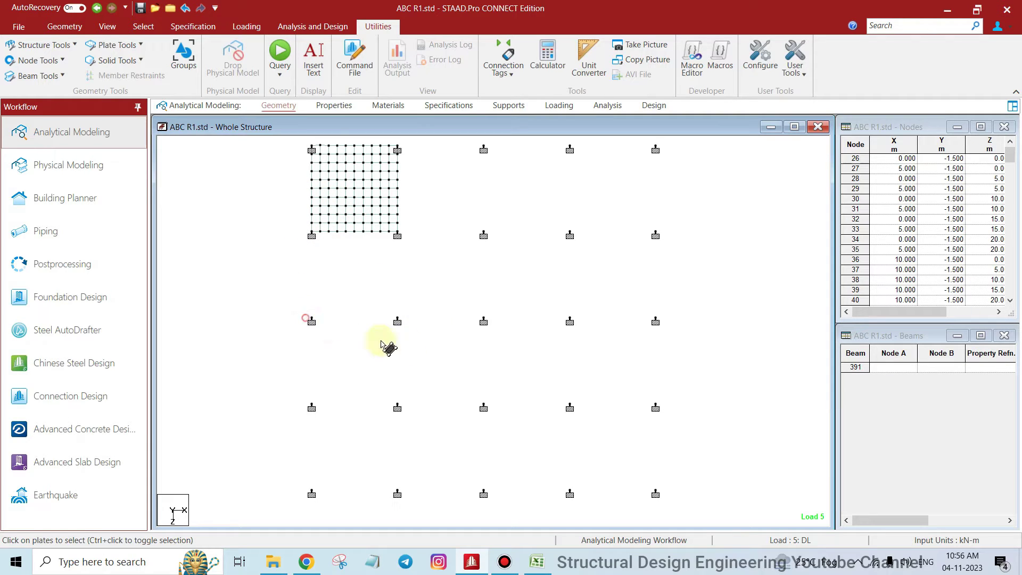
scroll(381, 223, down, 1)
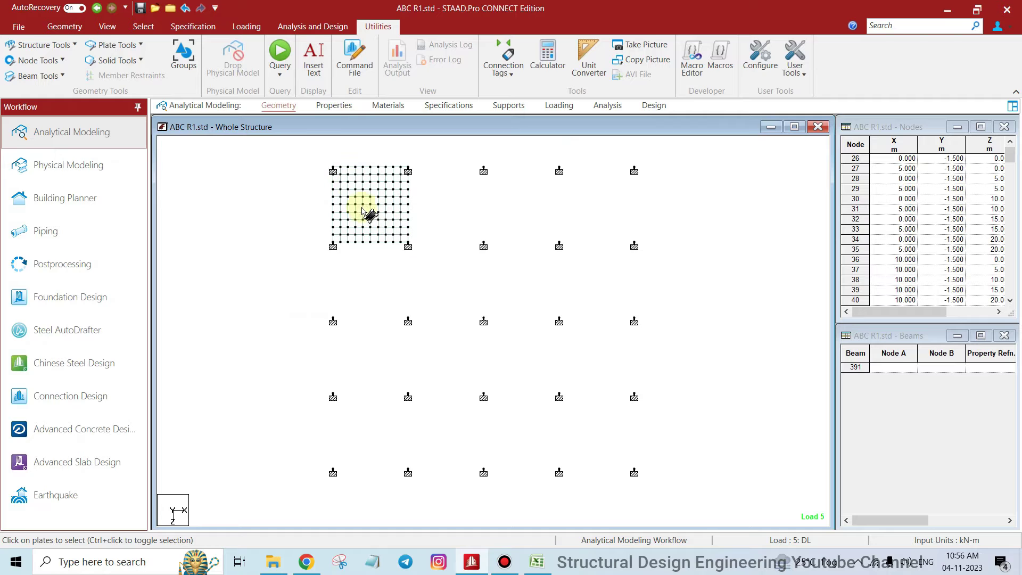
drag(296, 142, 449, 255)
right_click(271, 168)
click(295, 221)
Paste the plate mesh into the remaining bays between X = 0 and 5 m, using its corner node at the origin as reference point.
right_click(285, 203)
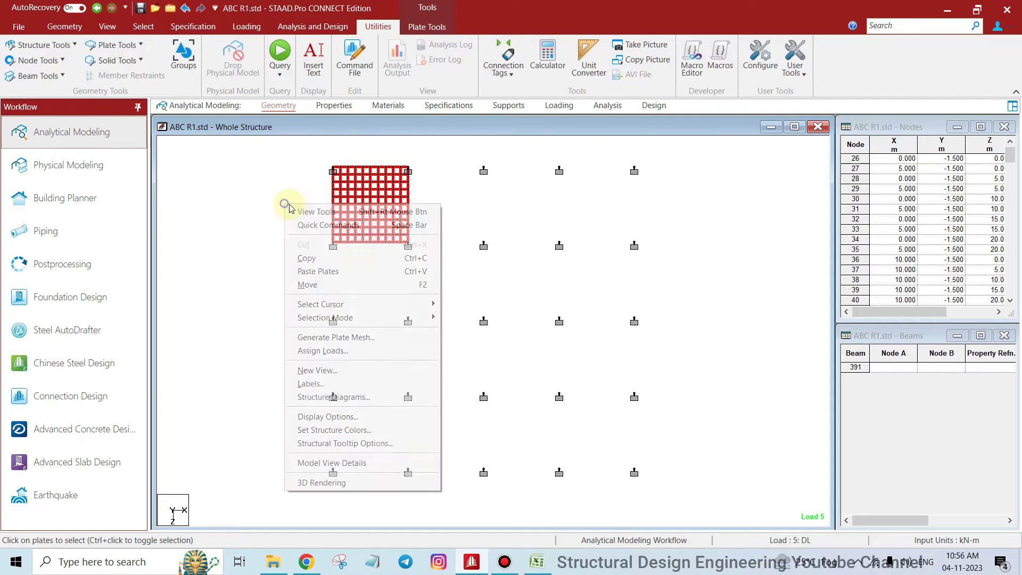
click(338, 273)
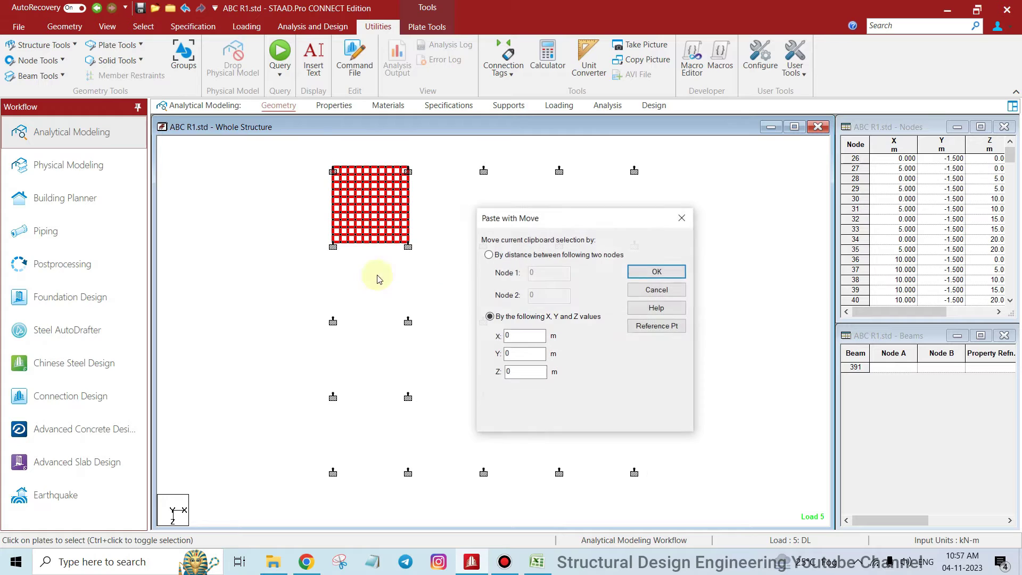
click(654, 326)
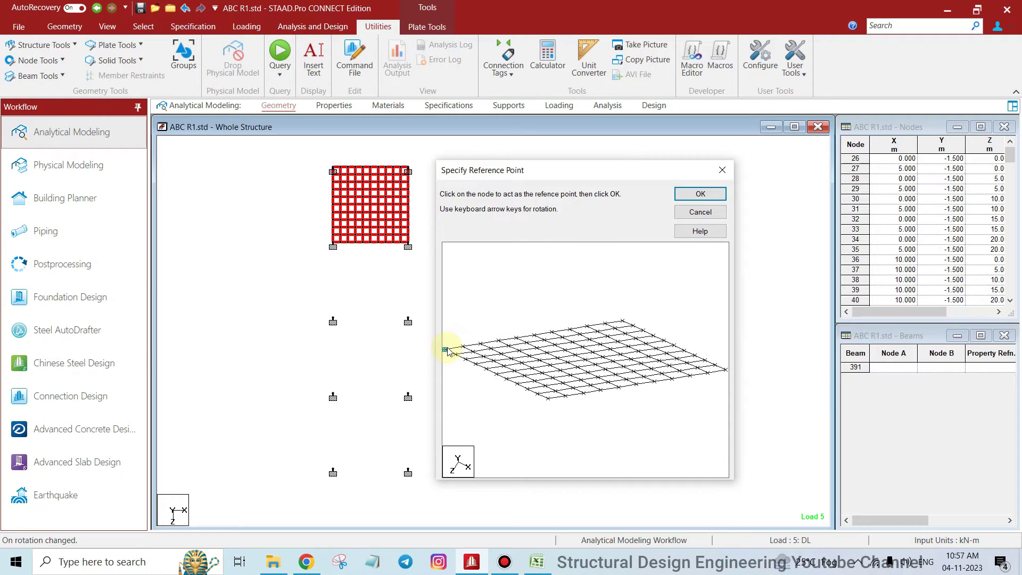
click(698, 195)
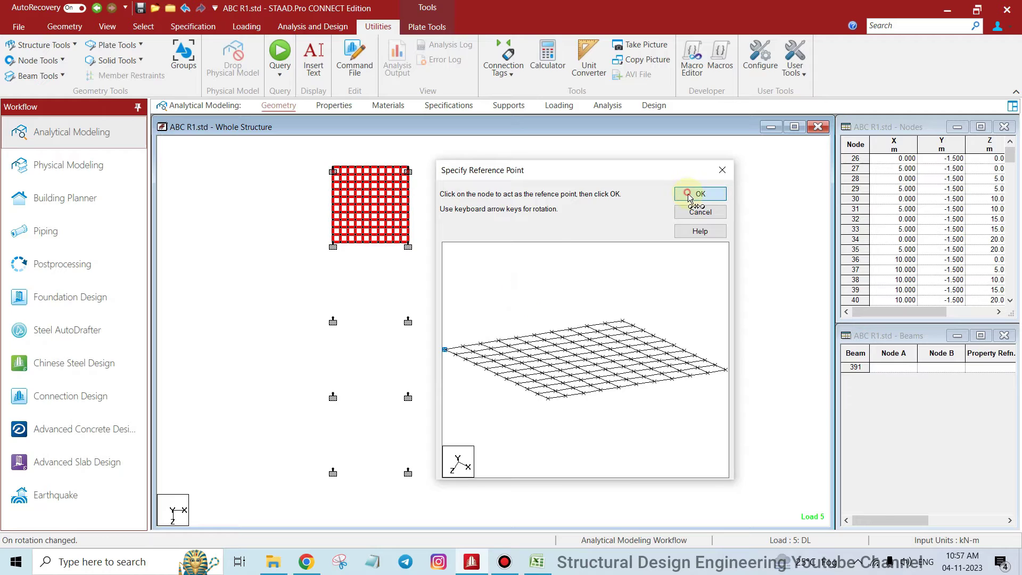
click(332, 247)
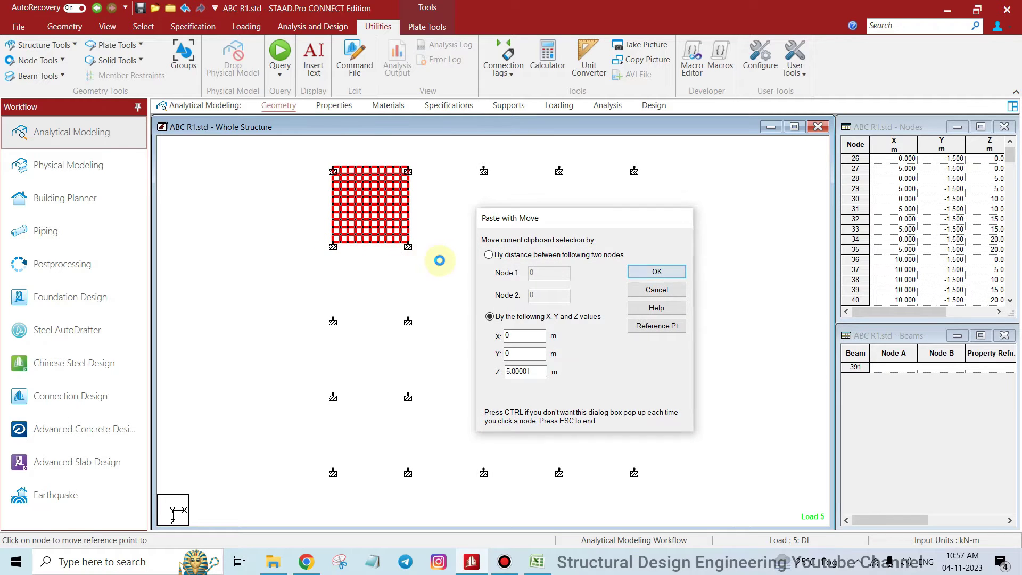
key(Return)
click(616, 311)
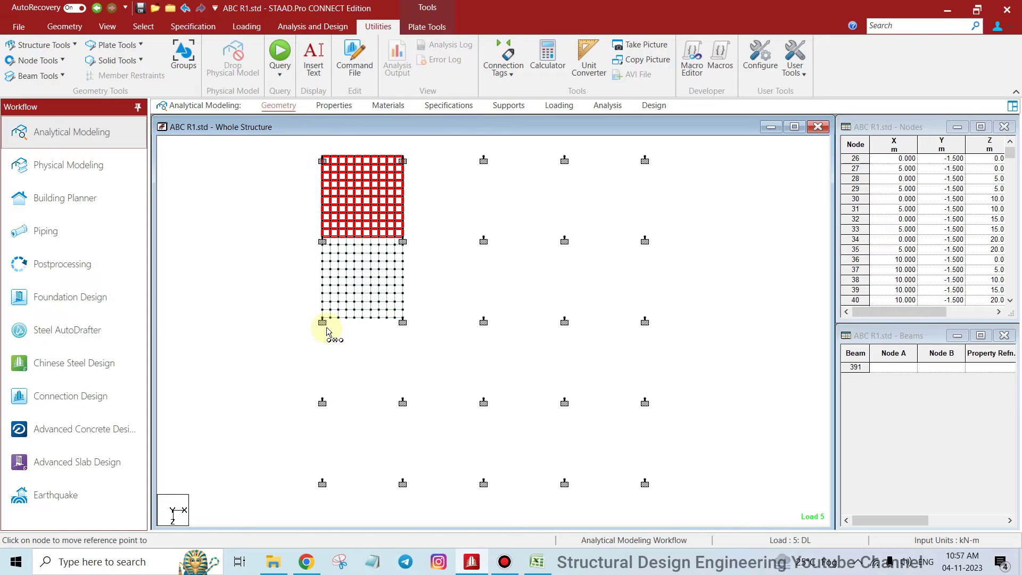
click(322, 322)
key(Return)
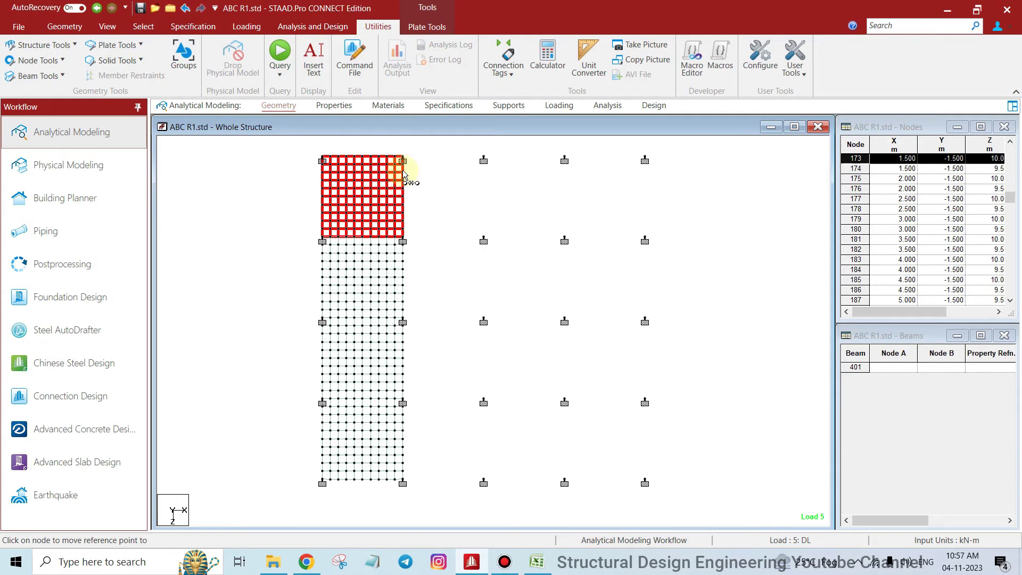
Paste the copied mesh at the support nodes along X = 5 m to fill the four bays of the second column.
click(404, 156)
key(Return)
click(403, 237)
key(Return)
click(405, 320)
key(Return)
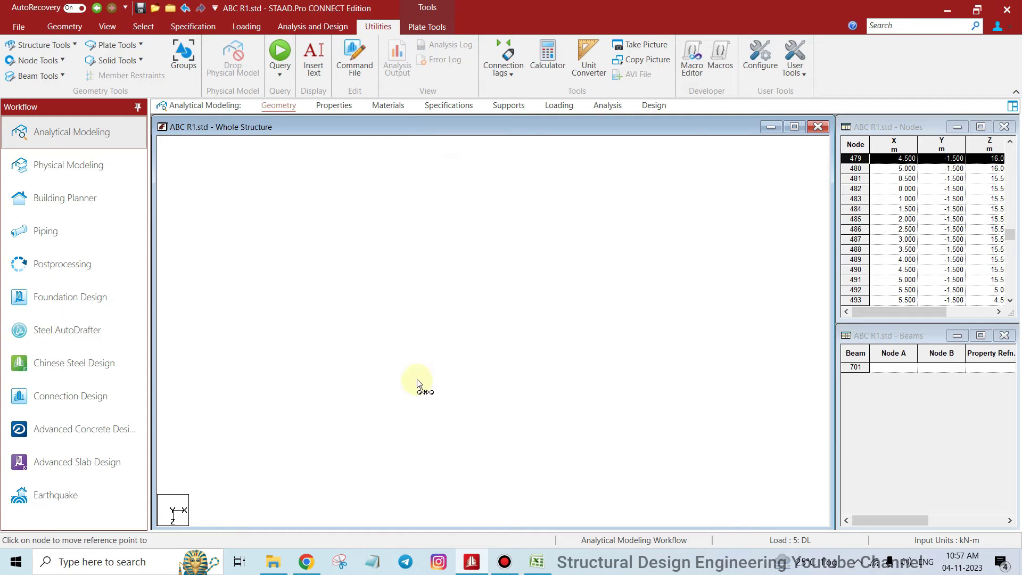
click(404, 402)
key(Return)
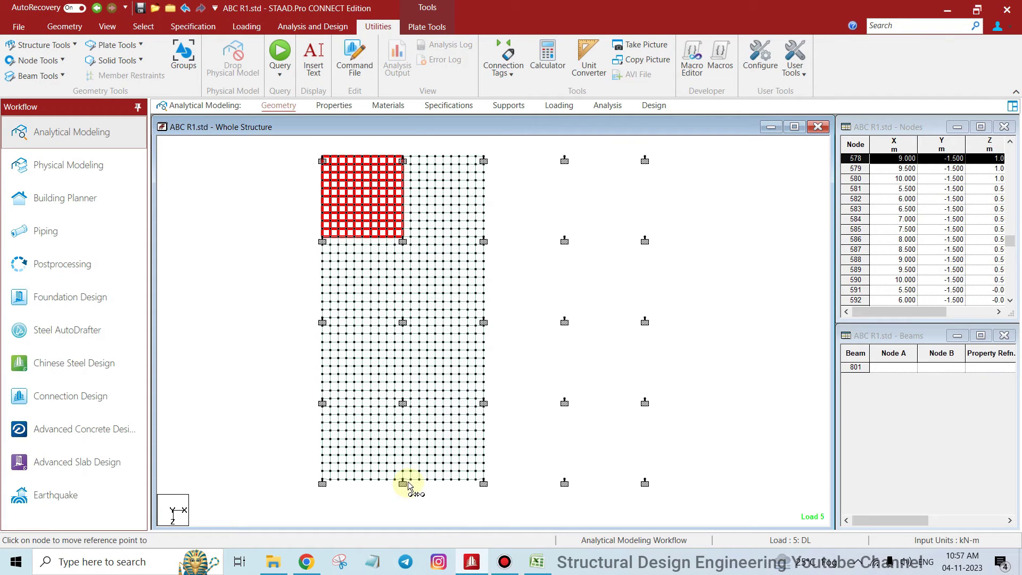
Paste the copied mesh at the support nodes along X = 10 m to fill the four bays of the third column.
click(484, 160)
key(Return)
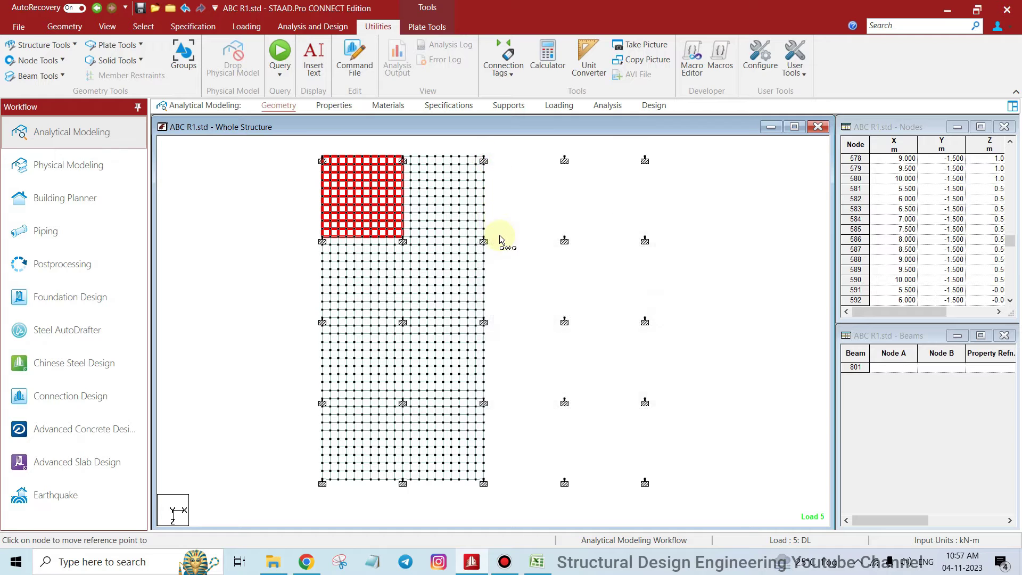
click(484, 242)
key(Return)
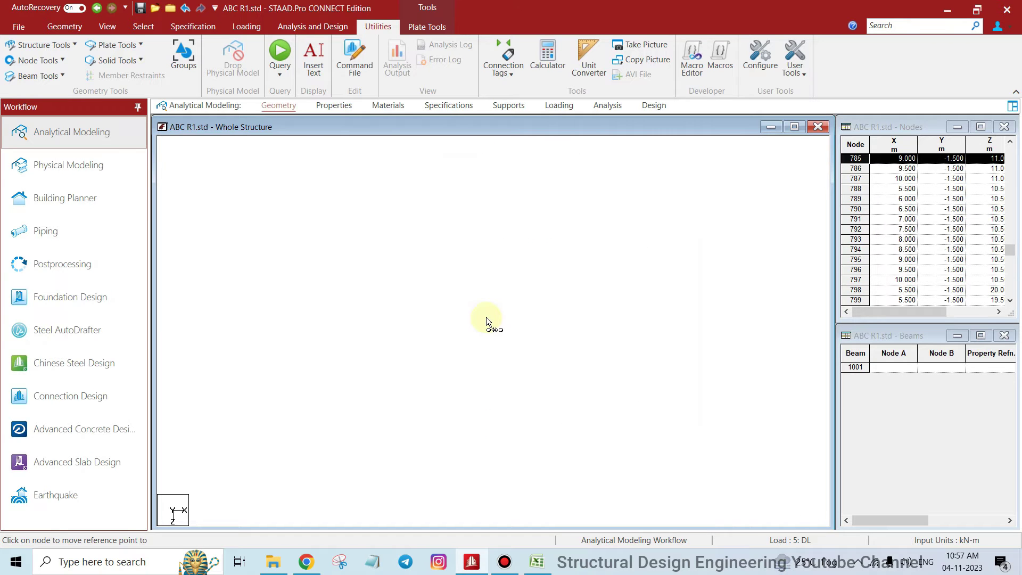
click(484, 322)
key(Return)
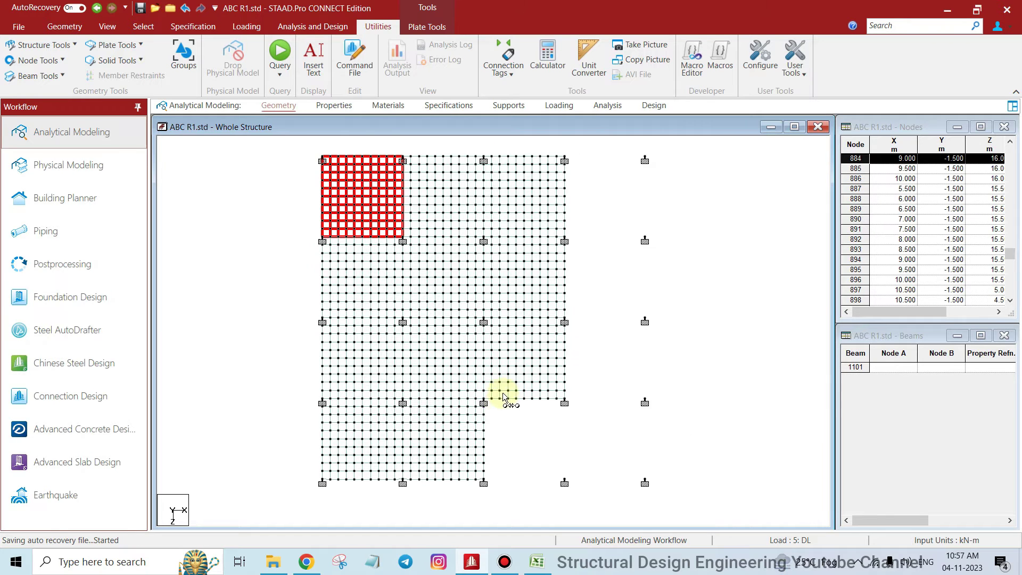
click(484, 403)
key(Return)
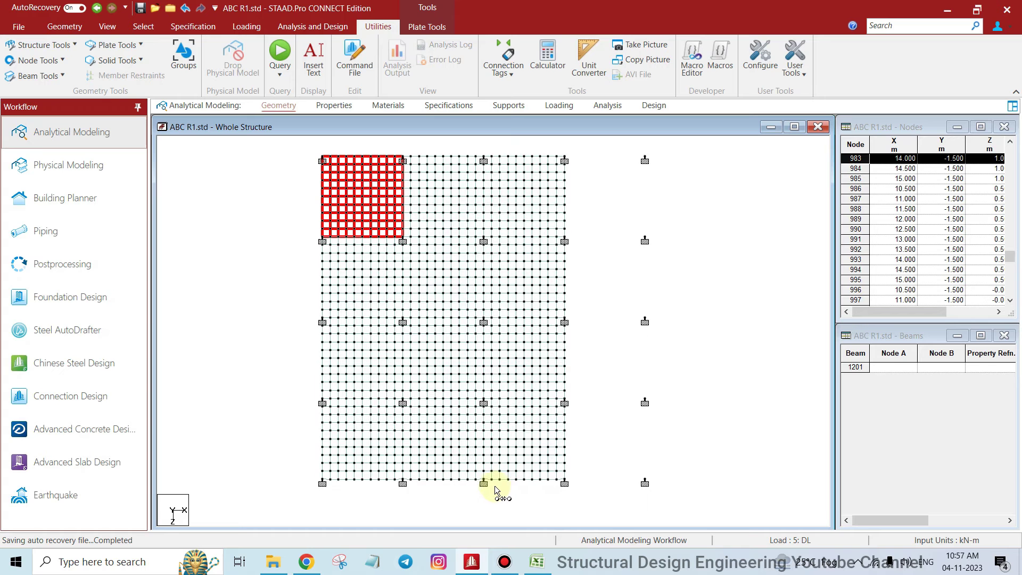
Paste the copied mesh at the support nodes along X = 15 m to fill the last four bays, and end the paste.
click(575, 168)
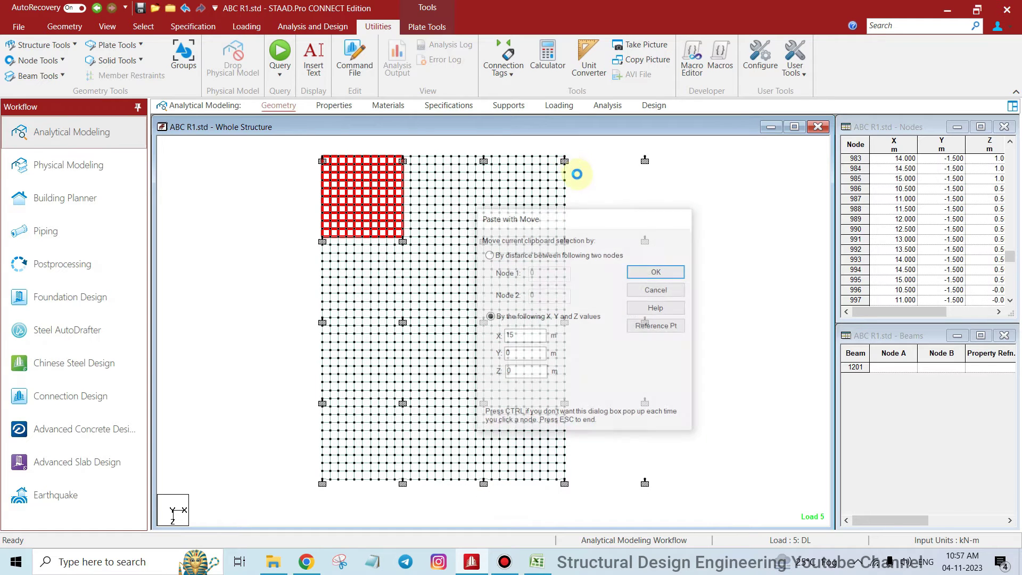
key(Return)
click(565, 241)
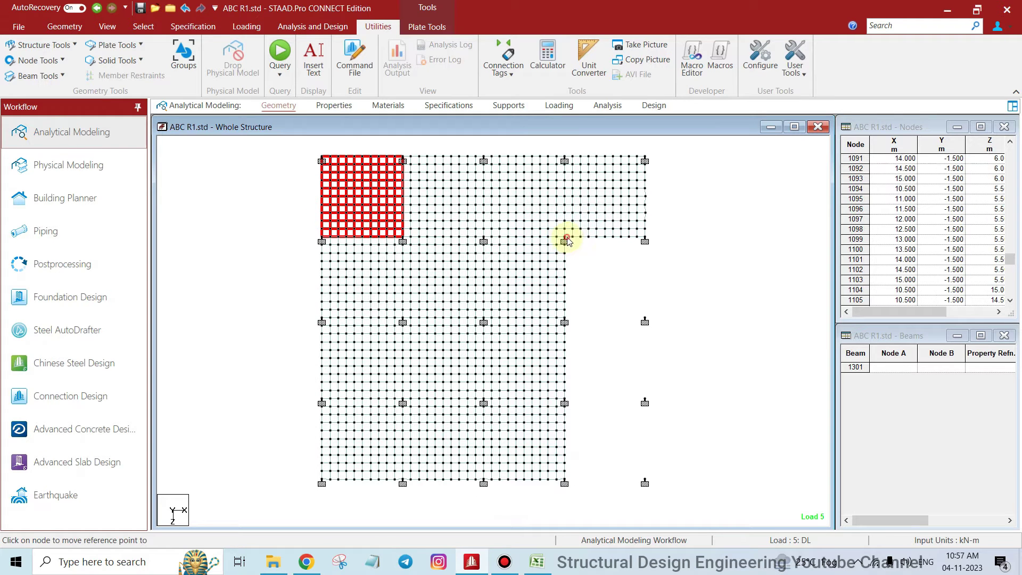
key(Return)
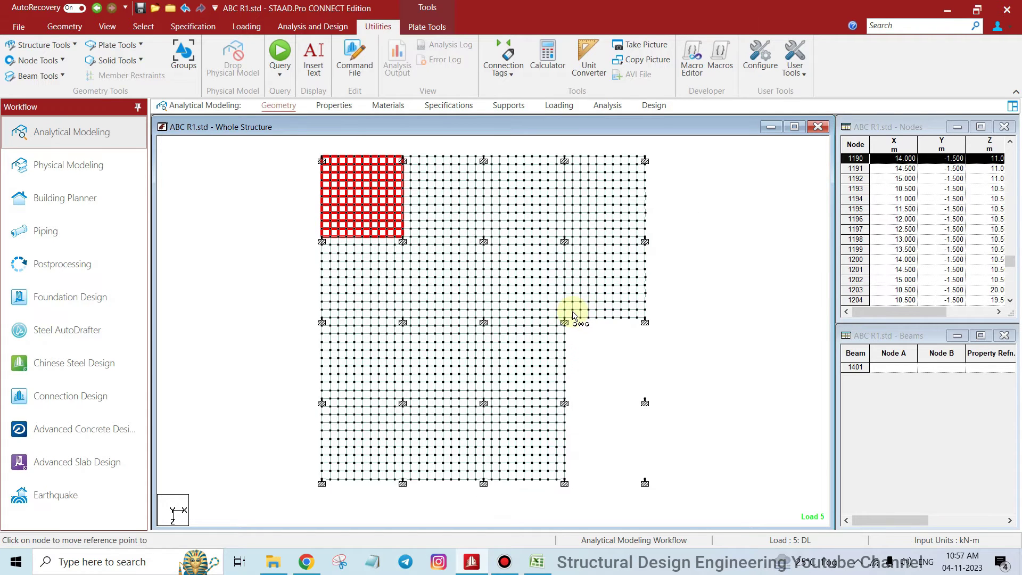
click(565, 322)
key(Return)
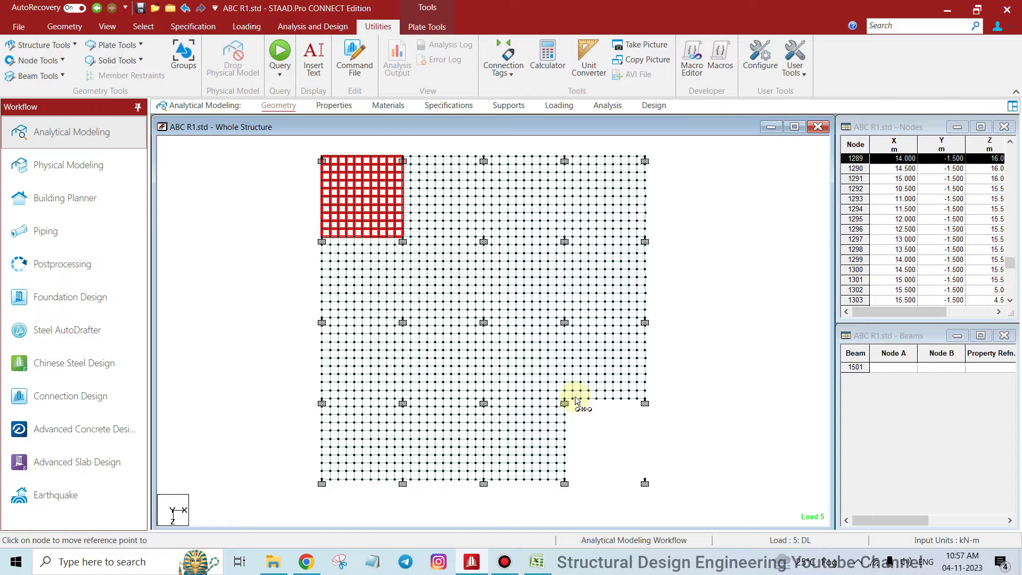
click(565, 400)
key(Return)
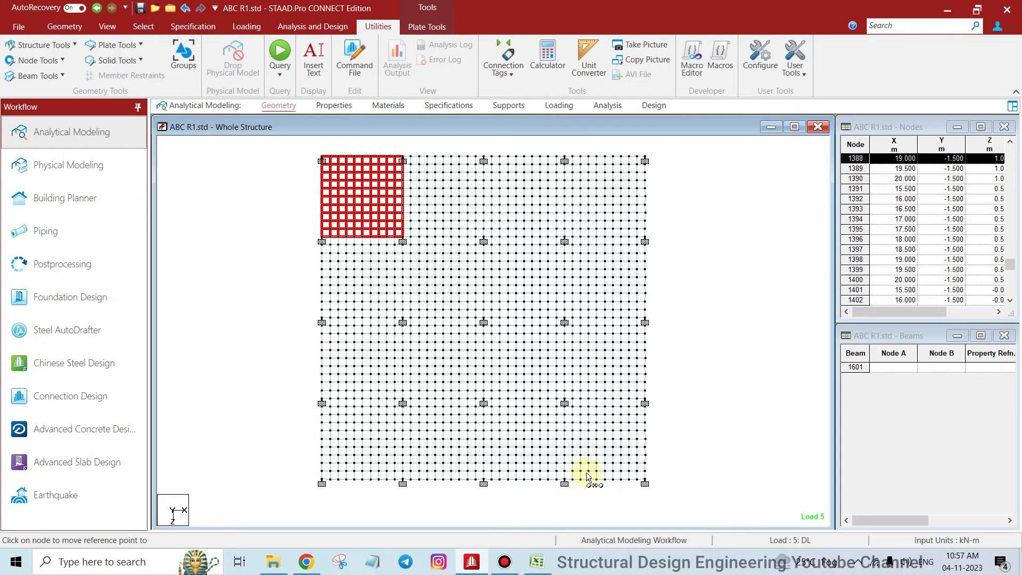
scroll(698, 339, down, 1)
key(Escape)
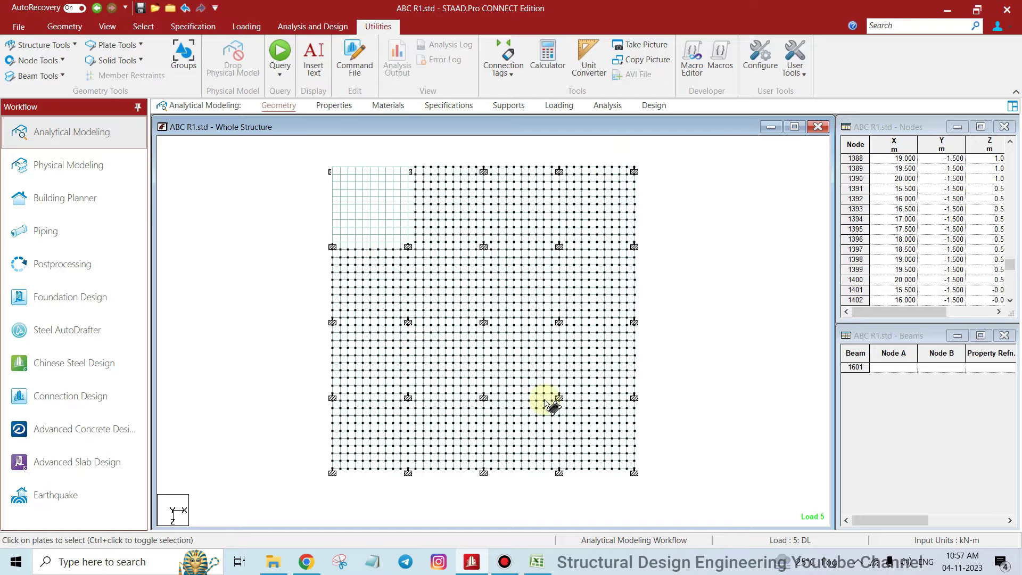
Select two adjacent full-width rows of plates within the first row of bays using the Plate Cursor, and copy them.
scroll(718, 351, up, 2)
scroll(710, 325, down, 1)
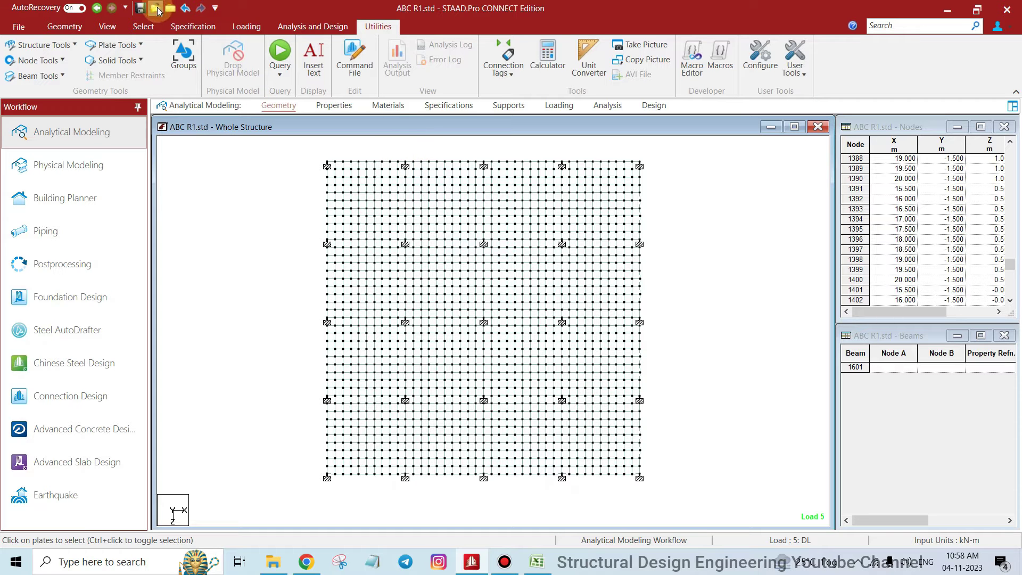
click(143, 26)
click(70, 56)
scroll(328, 199, up, 1)
drag(281, 174, 774, 202)
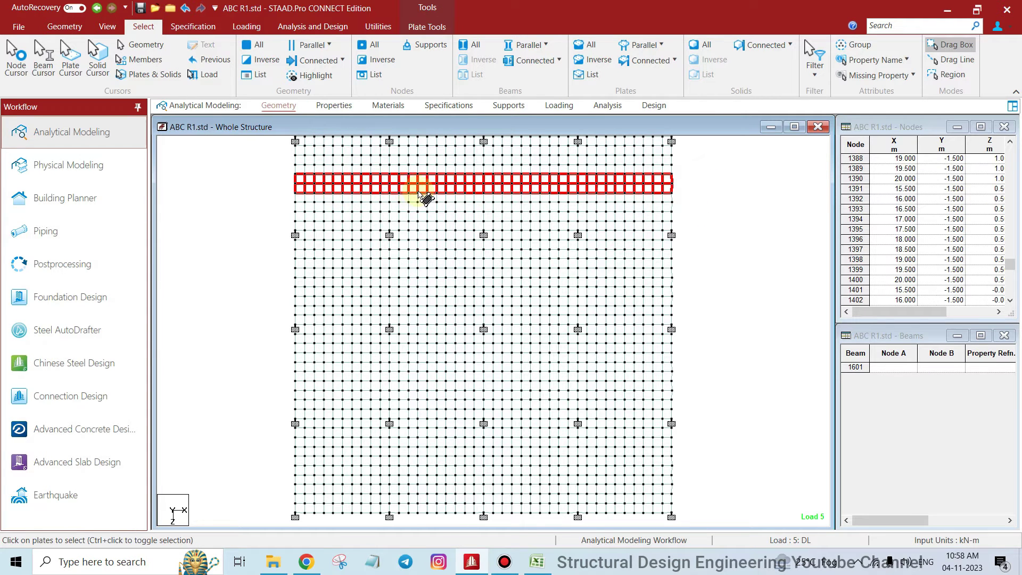
scroll(440, 213, down, 2)
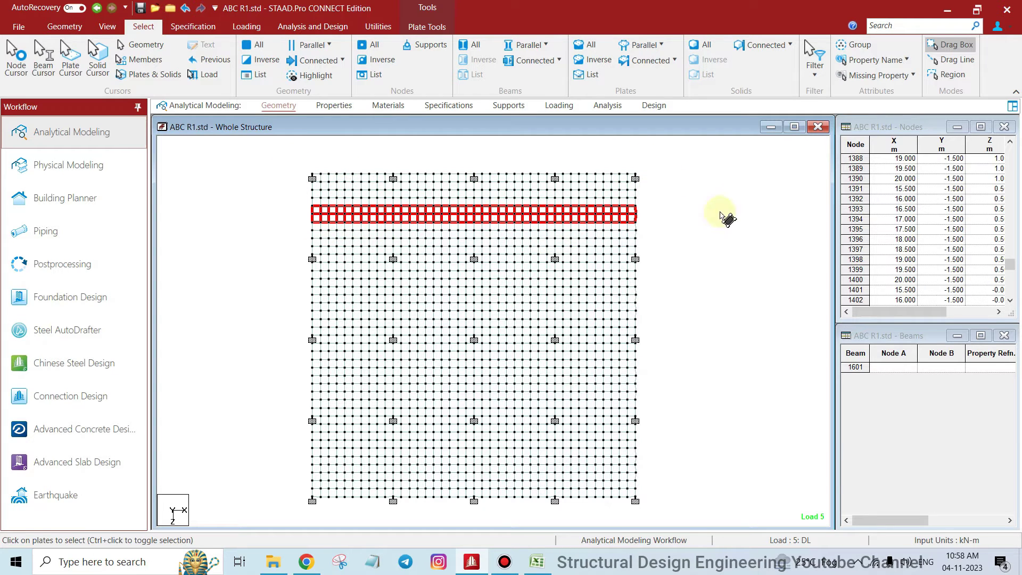
right_click(736, 203)
click(761, 255)
Paste the two-row plate strip outside the Z = 0 edge, moving its reference point to the mesh corner node at the origin.
right_click(739, 222)
click(751, 288)
click(656, 326)
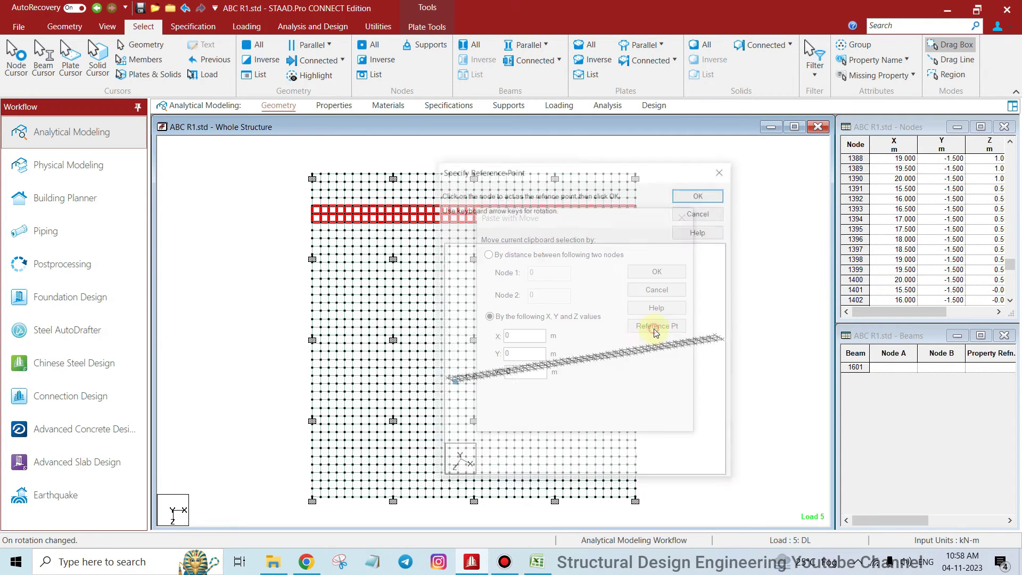
click(680, 194)
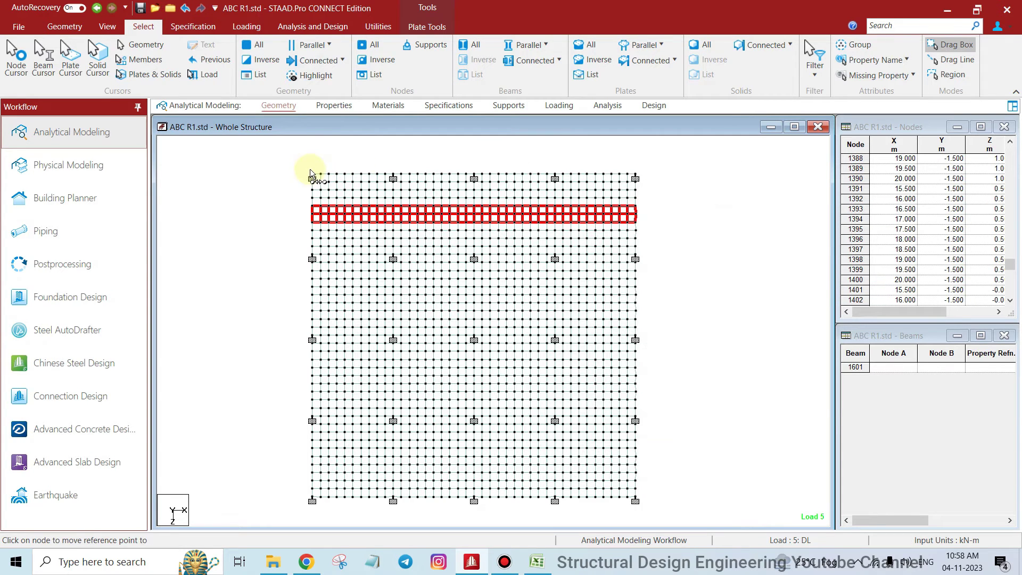
click(312, 176)
key(Return)
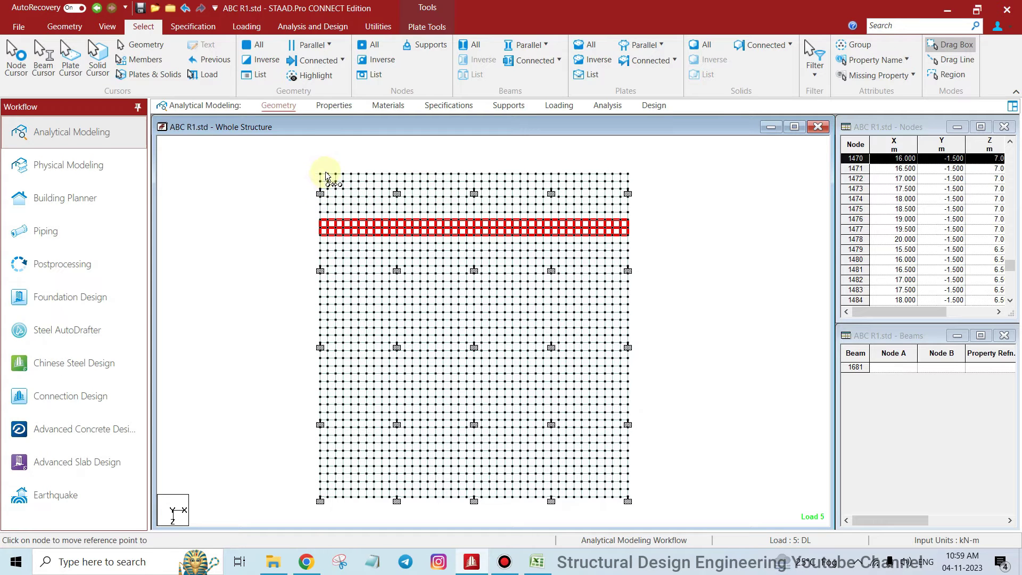
Paste the copied two-row plate strip outside the Z = 20 m edge, moving its reference point to the support node at X = 0.
right_click(694, 294)
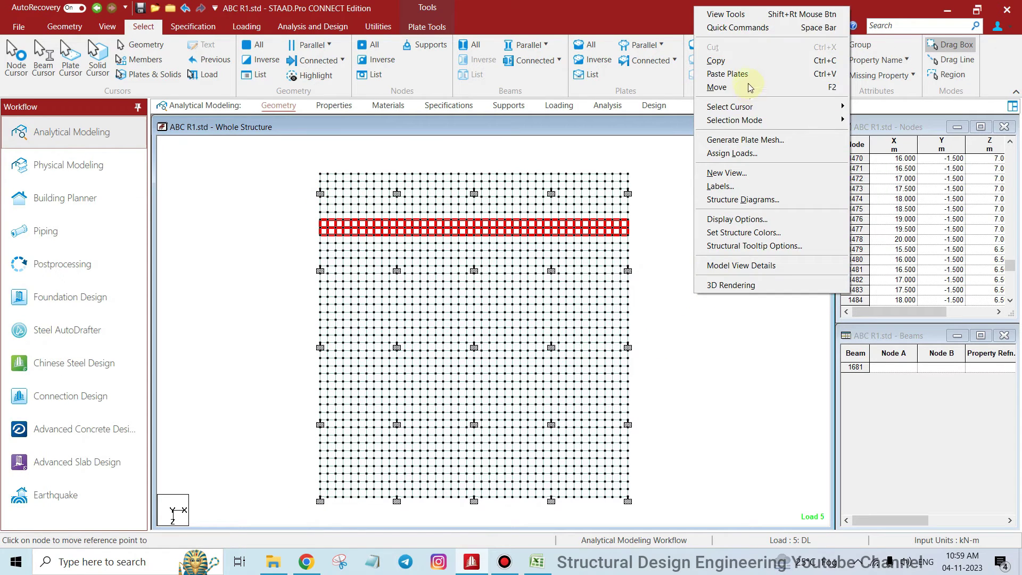
click(742, 63)
right_click(740, 152)
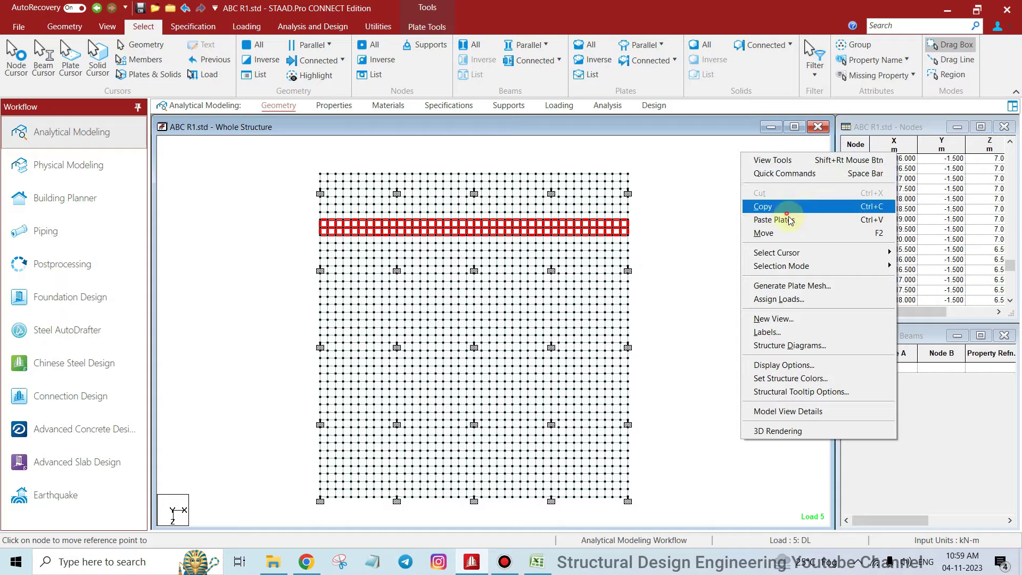
click(789, 219)
click(649, 326)
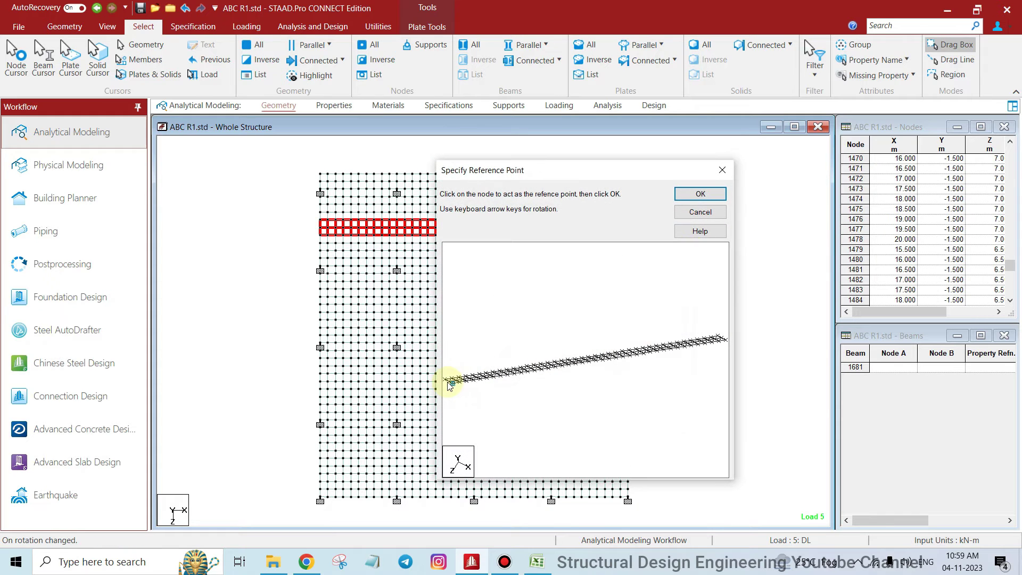
click(701, 195)
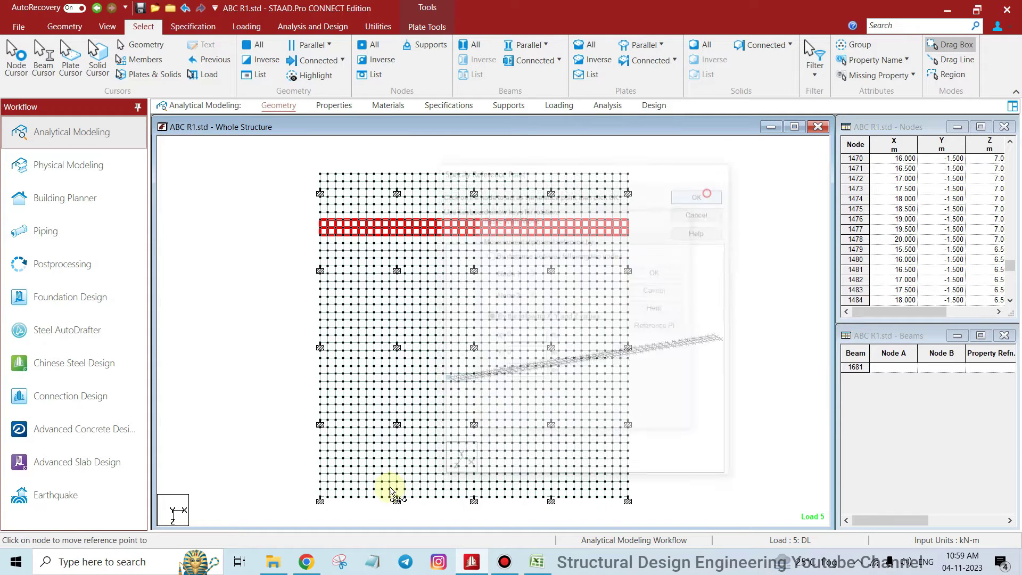
click(321, 500)
key(Return)
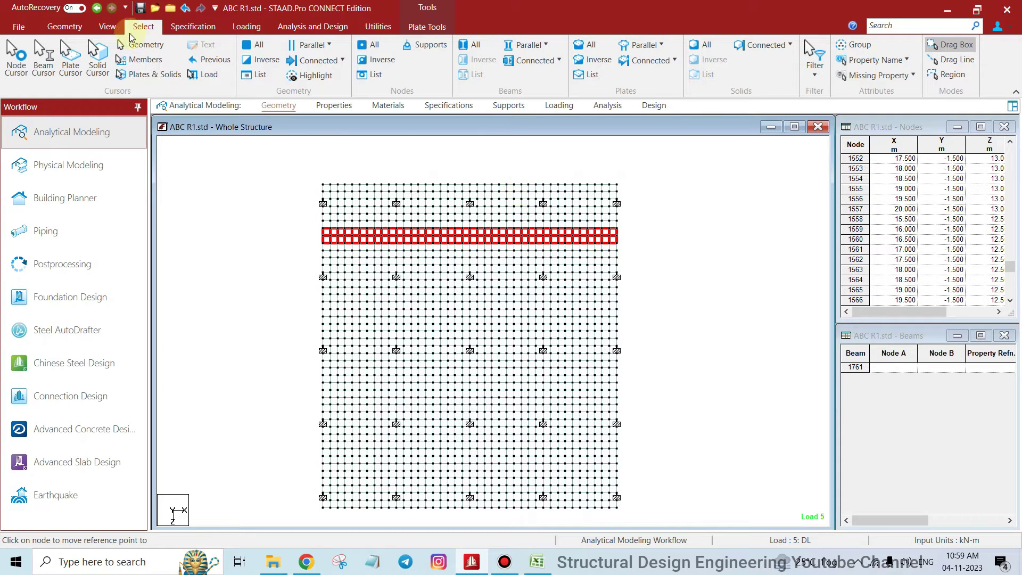
Try to copy the column of edge nodes at X = 20 m outward by 0.5 m in X.
click(19, 56)
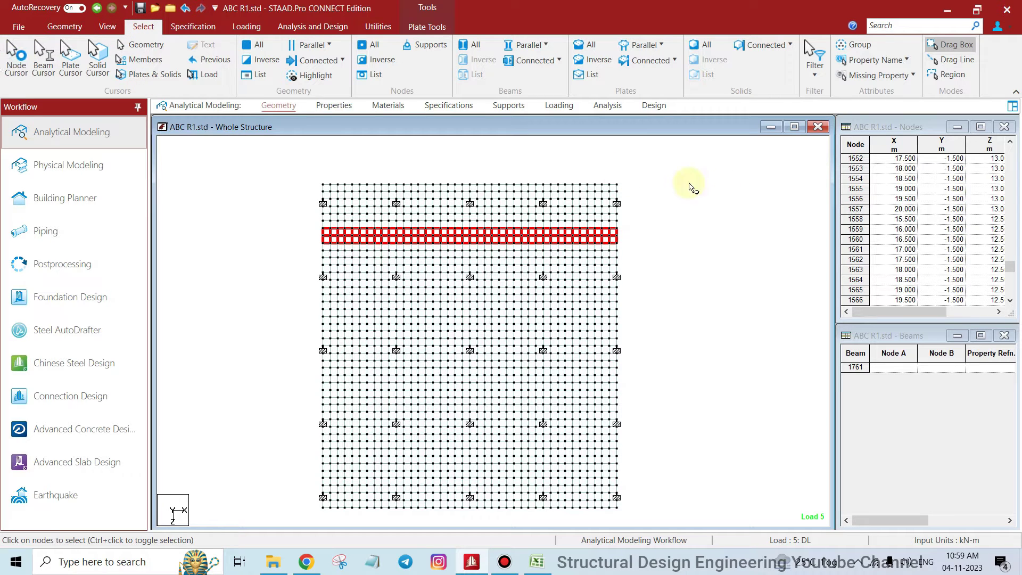
click(616, 171)
drag(688, 525, 690, 524)
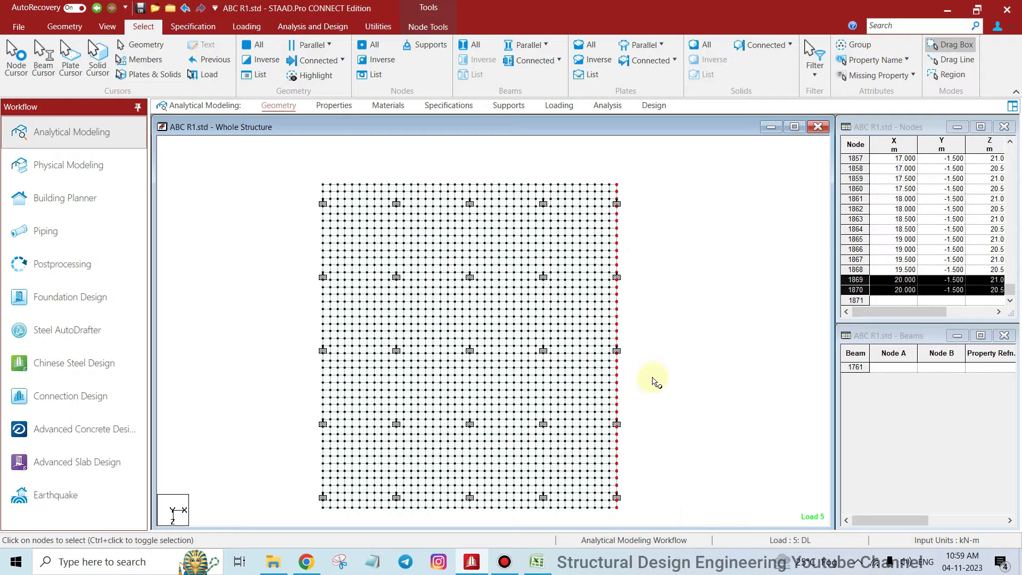
key(ctrl+v)
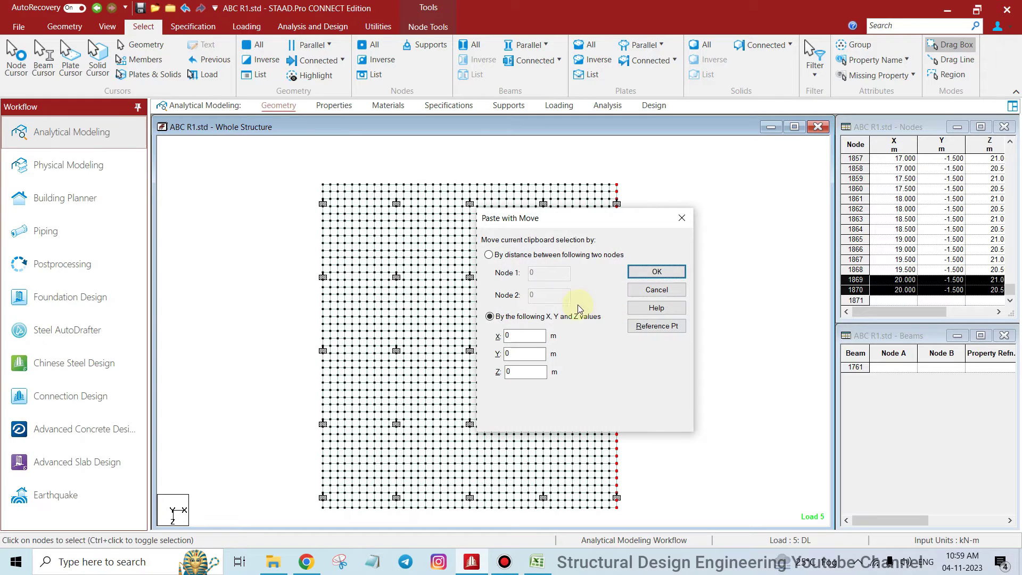
double_click(524, 333)
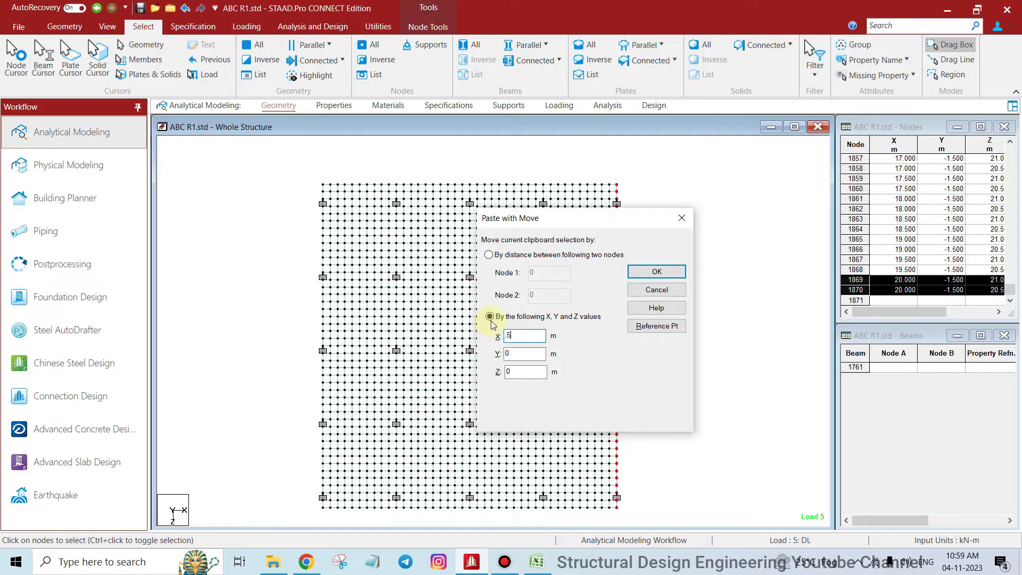
key(Return)
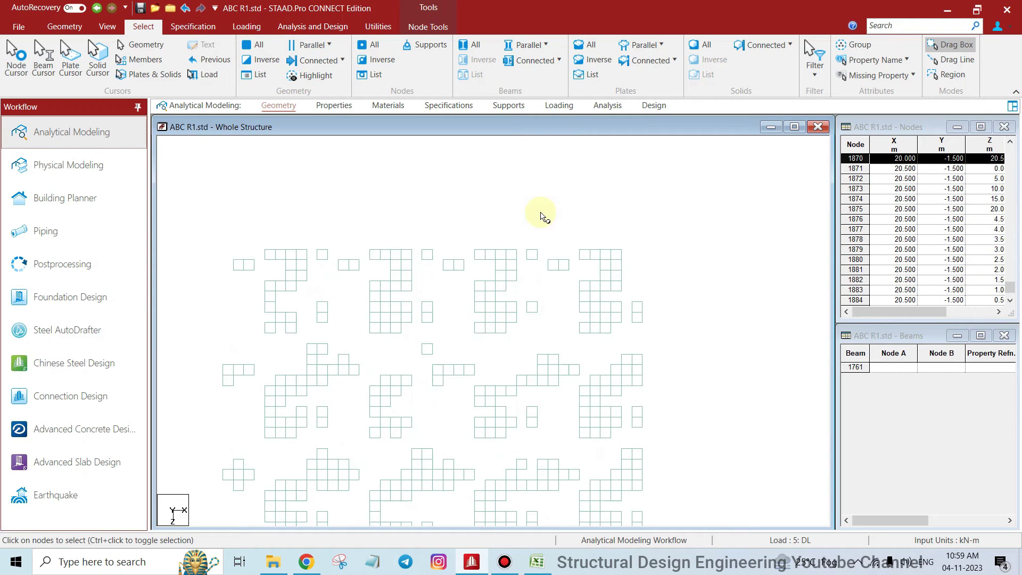
Undo the pasted column of nodes beyond the X = 20 m edge and clear the node selection.
click(64, 28)
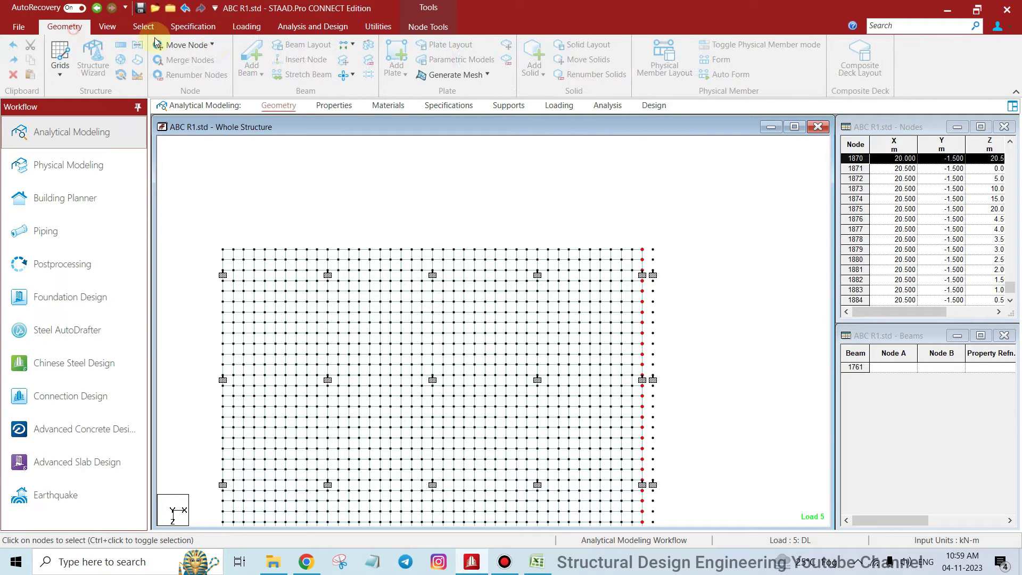
click(451, 74)
click(727, 242)
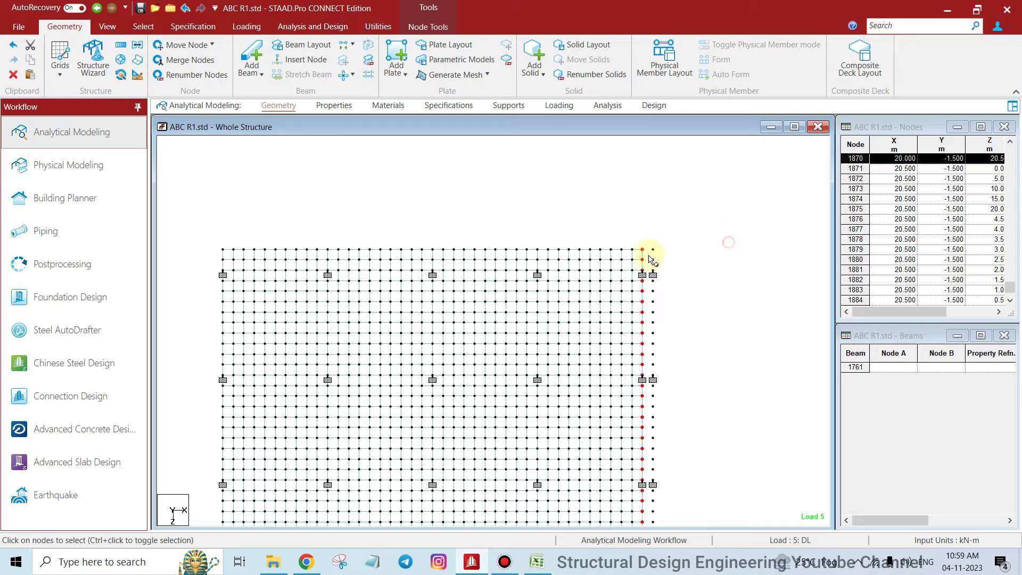
scroll(657, 216, down, 2)
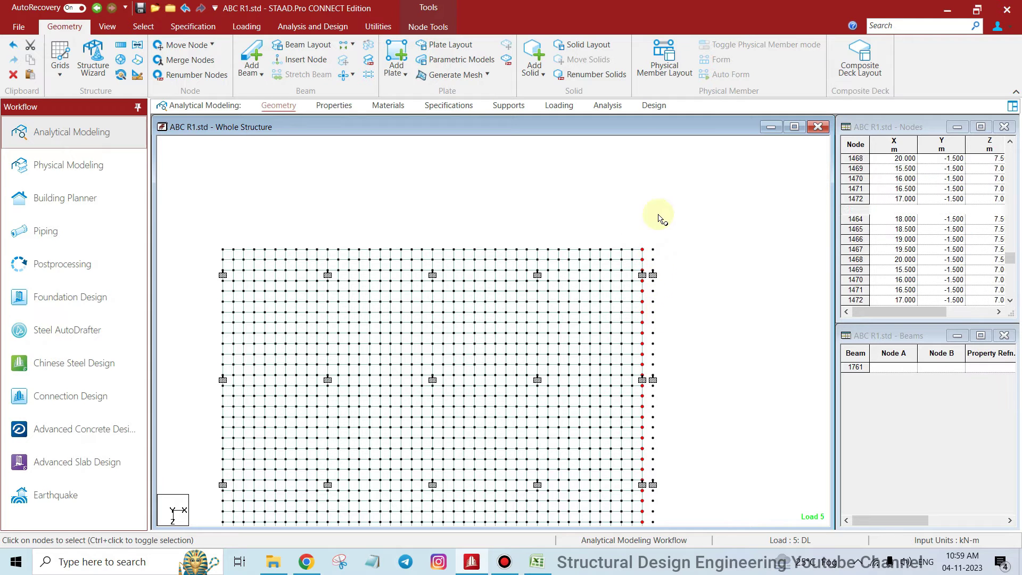
middle_drag(685, 308, 711, 302)
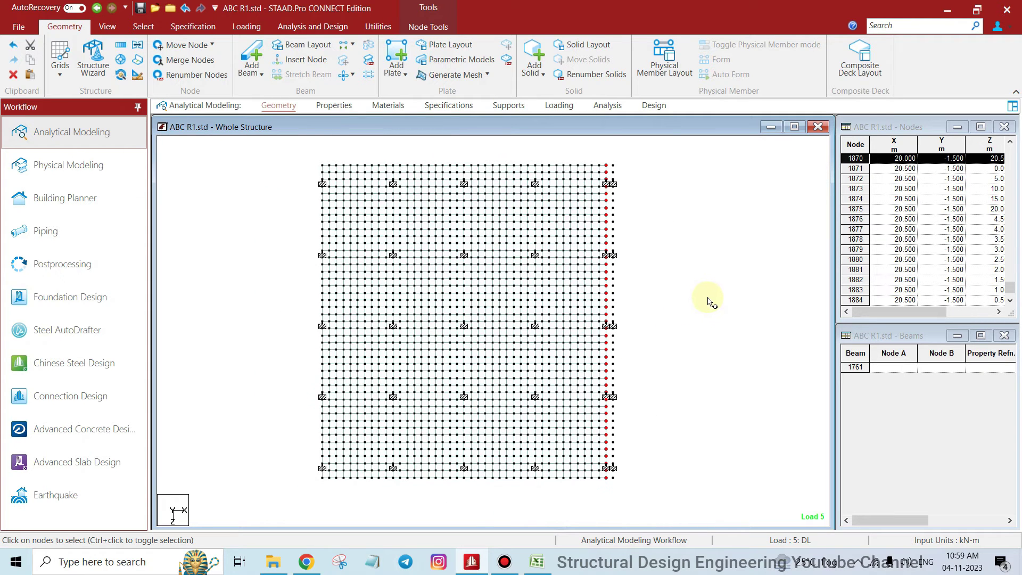
click(718, 290)
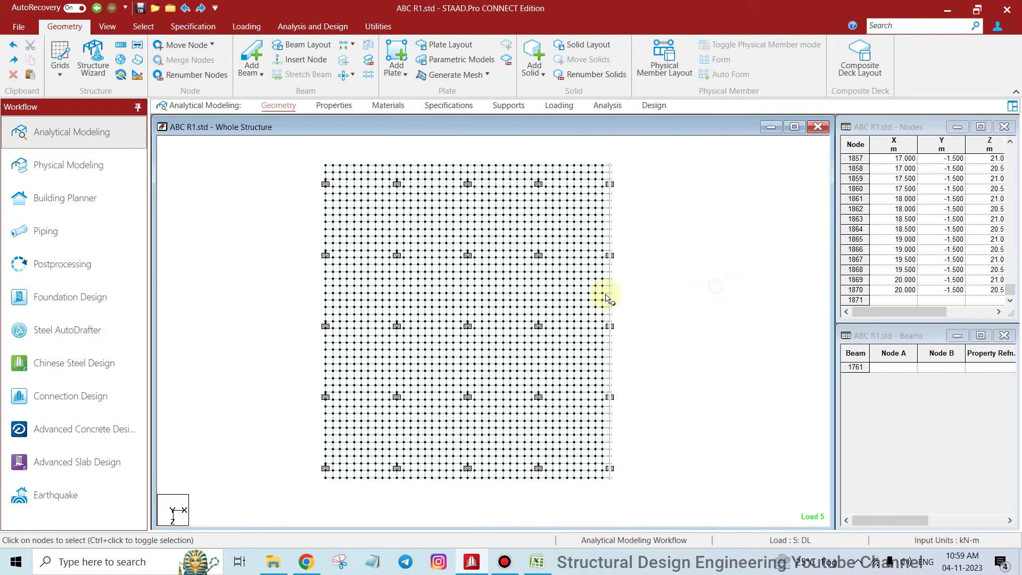
Select two adjacent full-length columns of plates between X = 17.5 and 18.5 m using the Plate Cursor, and copy them.
click(140, 26)
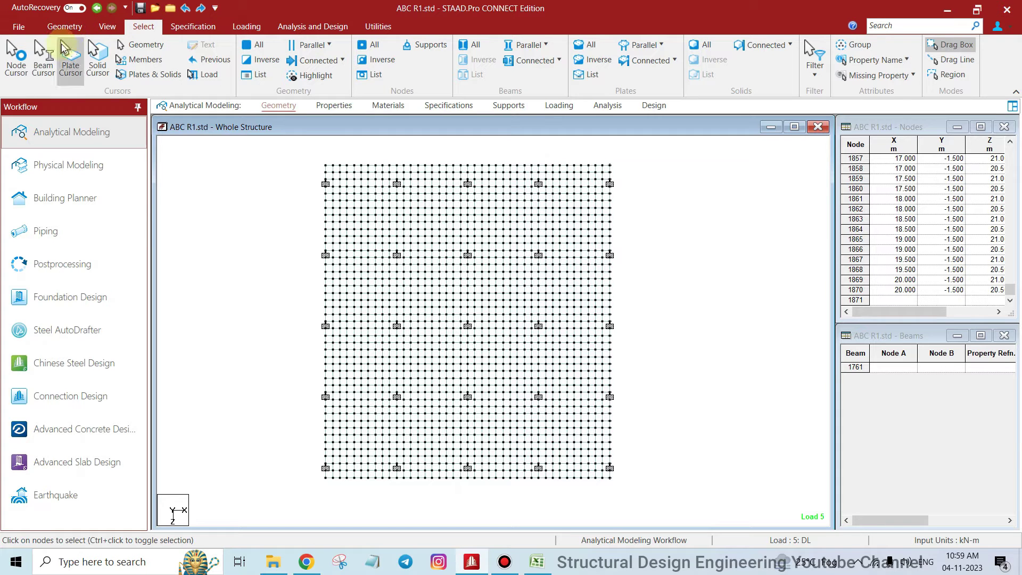
click(75, 67)
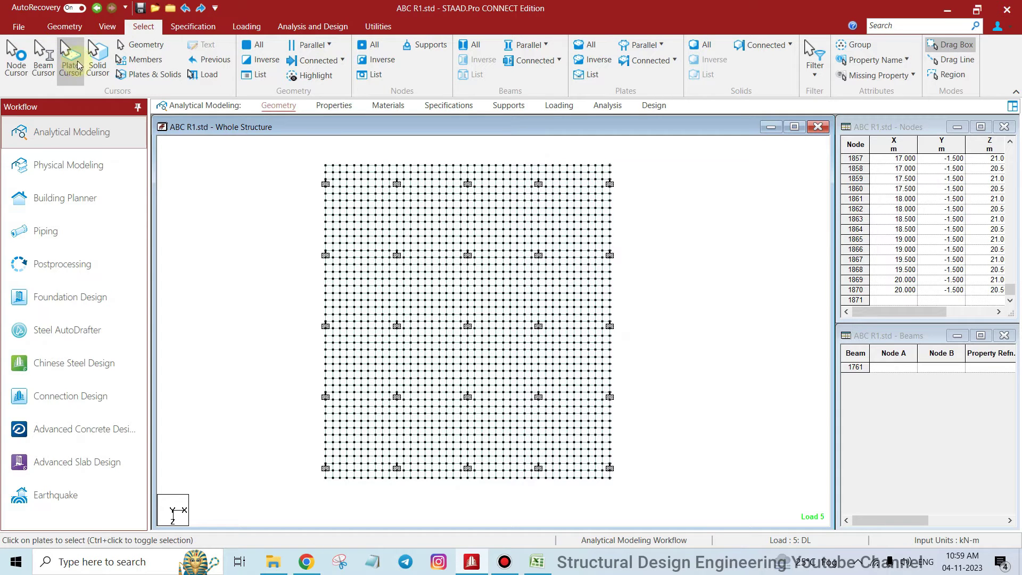
drag(542, 160, 585, 254)
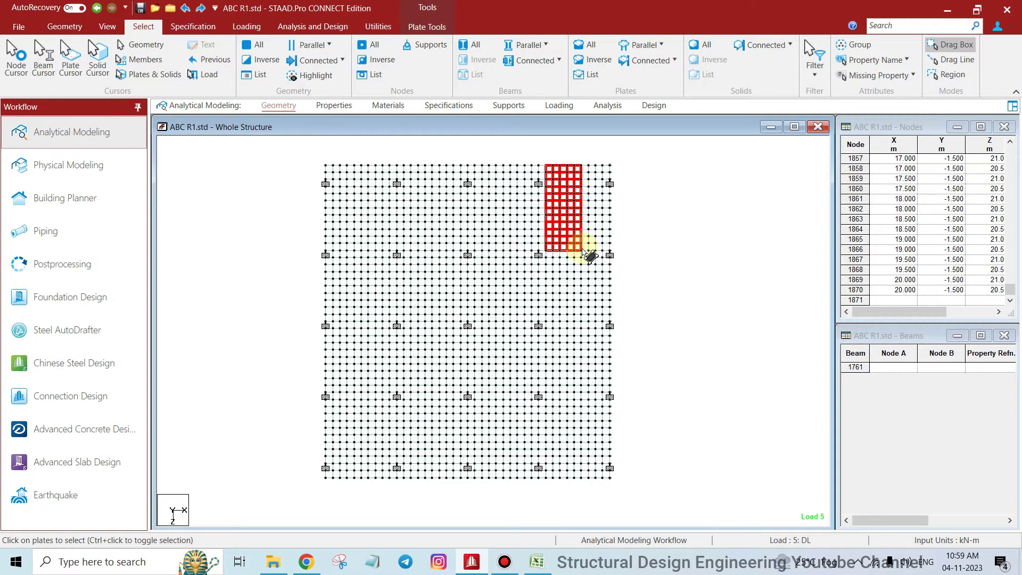
click(16, 56)
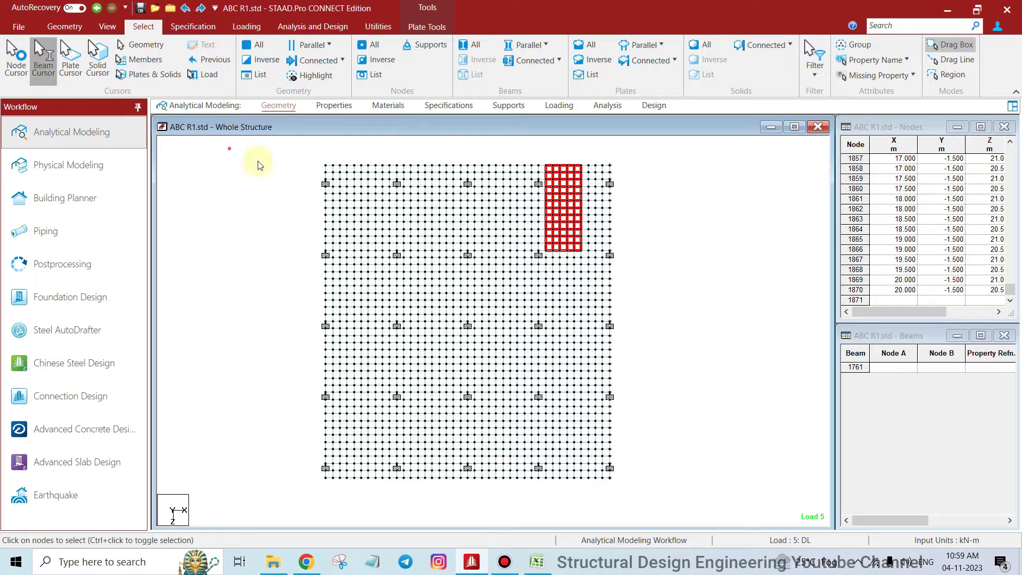
key(Delete)
click(70, 59)
drag(610, 451, 590, 490)
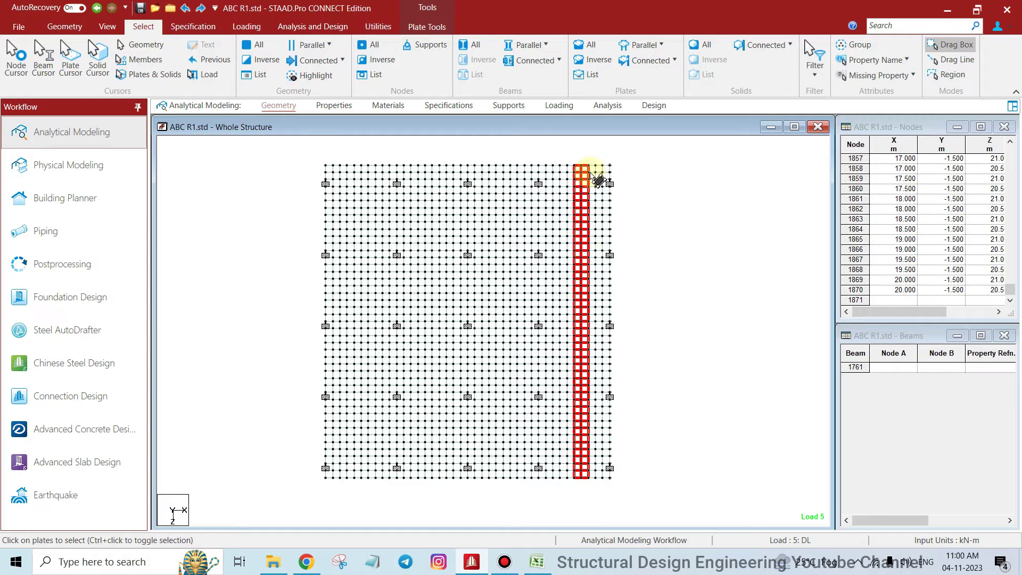
right_click(644, 202)
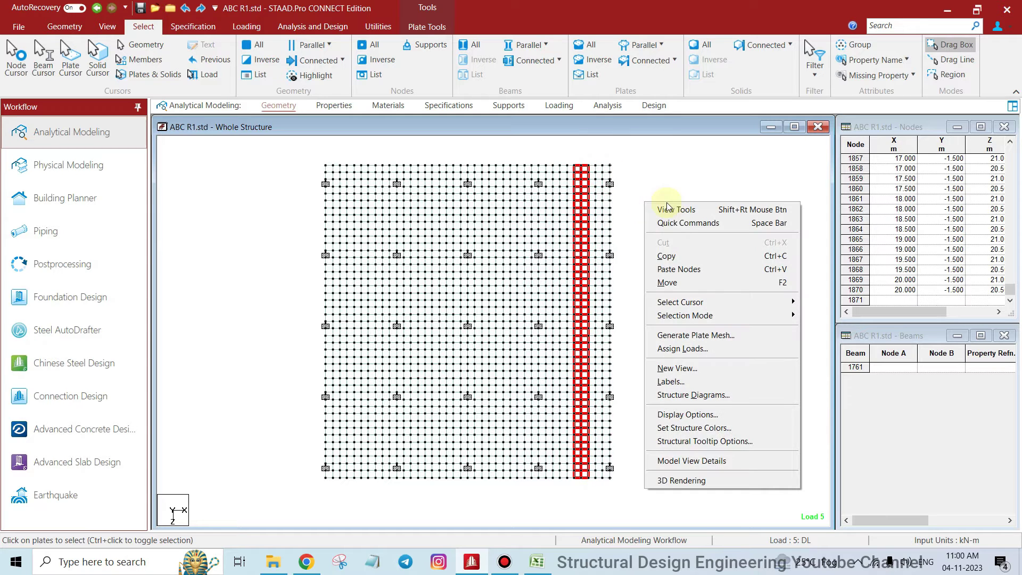
right_click(657, 201)
Paste the two-column plate strip outside the X = 20 m edge, moving its reference point to the mesh corner node at Z = -1 m.
click(686, 266)
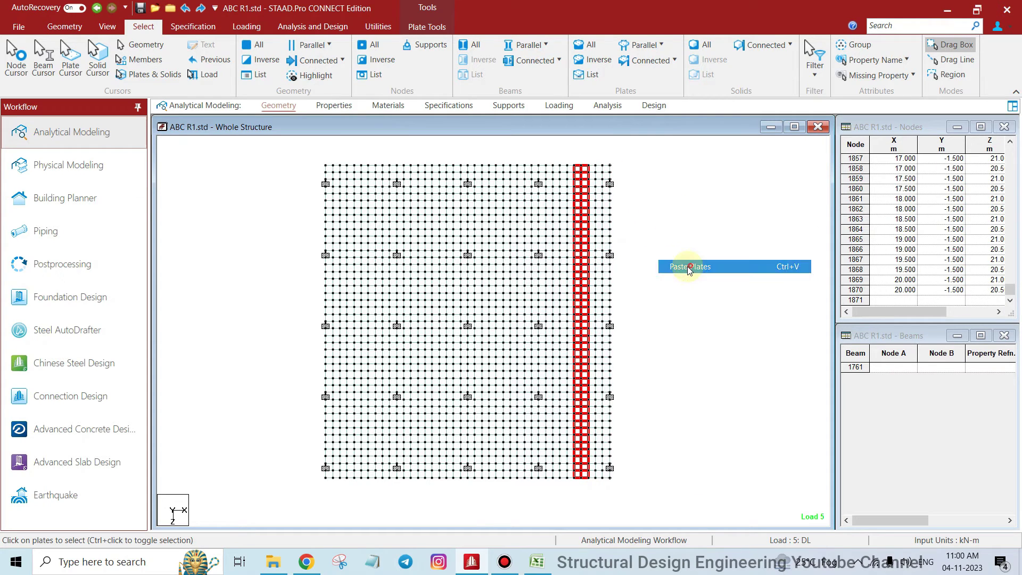
click(671, 334)
click(445, 298)
click(698, 193)
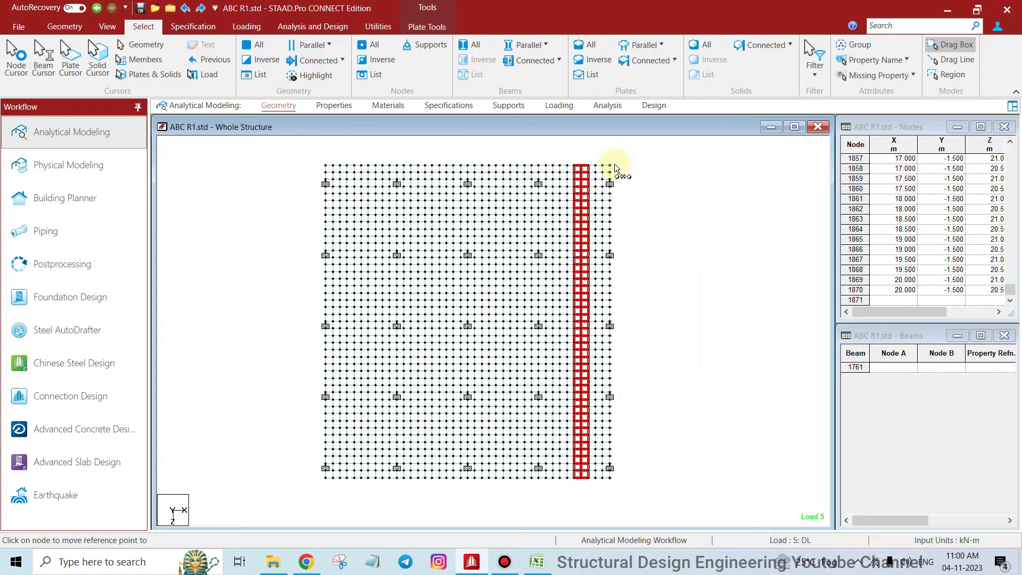
click(610, 166)
key(Return)
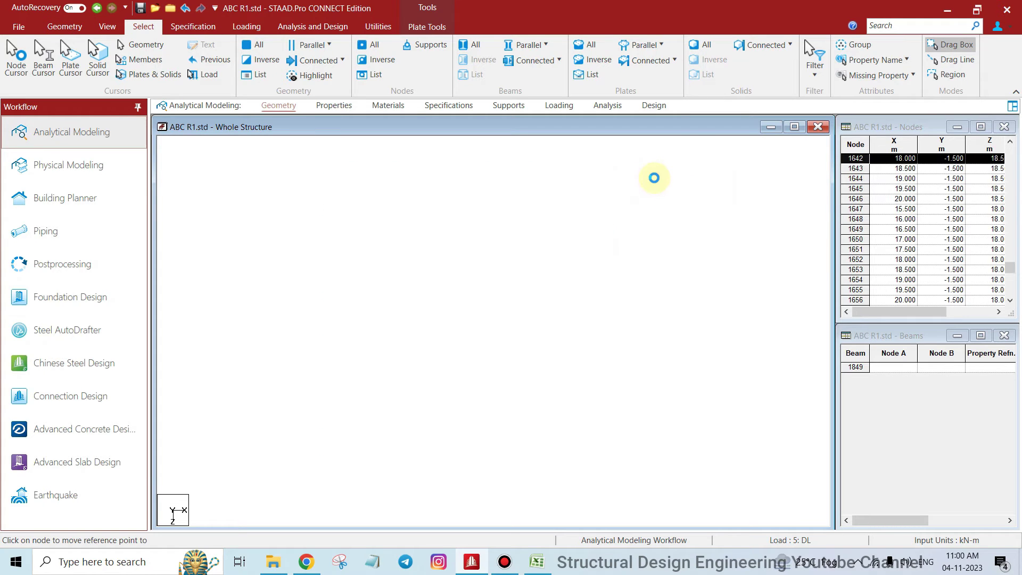
Paste the two-column plate strip outside the X = 0 edge from its corner node at Z = -1 m, and end the paste.
right_click(658, 181)
click(687, 246)
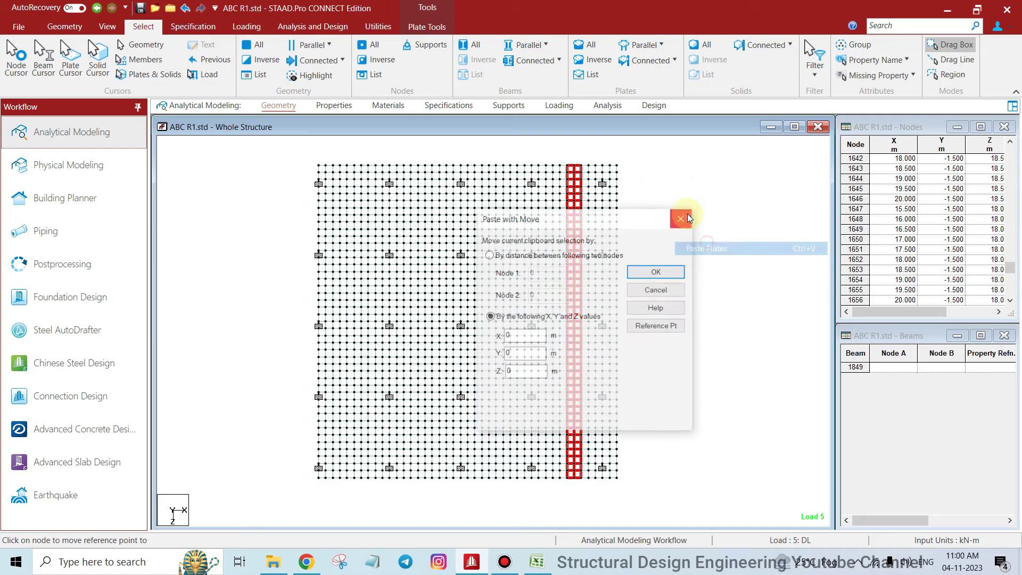
click(658, 325)
click(464, 293)
click(701, 194)
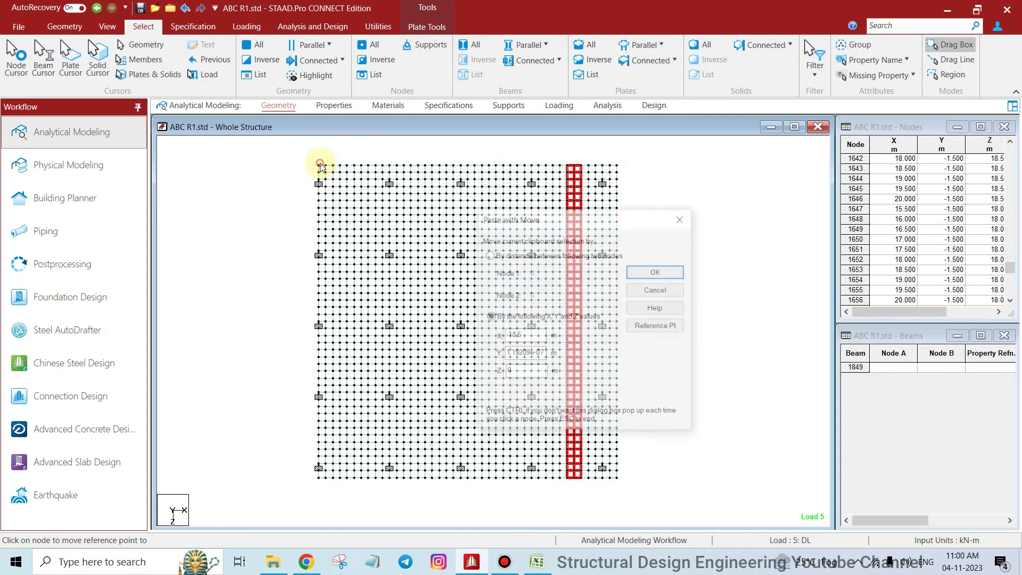
click(505, 172)
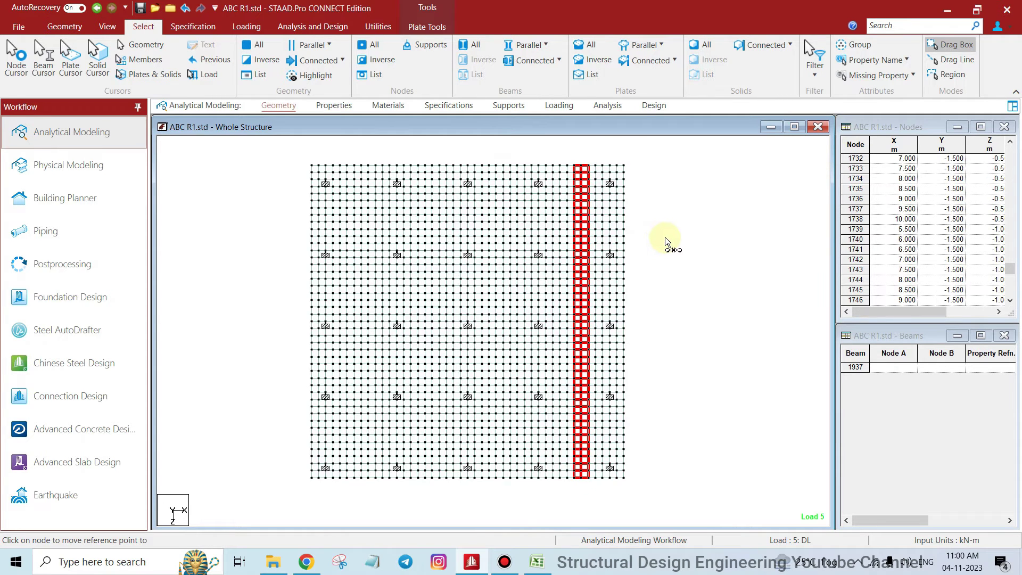
click(670, 240)
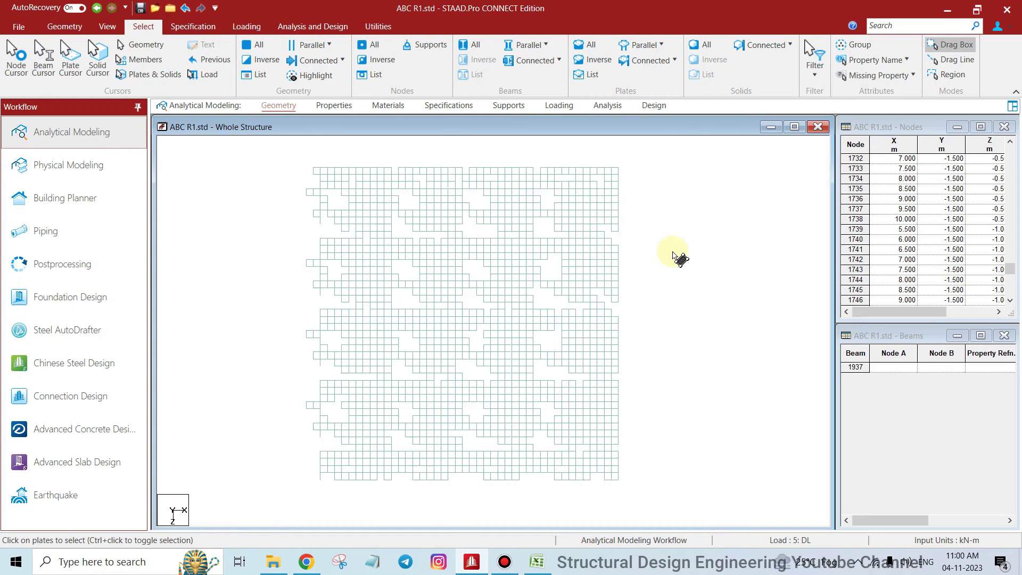
Add a concrete plate thickness property of 0.8 m at all four nodes.
scroll(638, 213, up, 1)
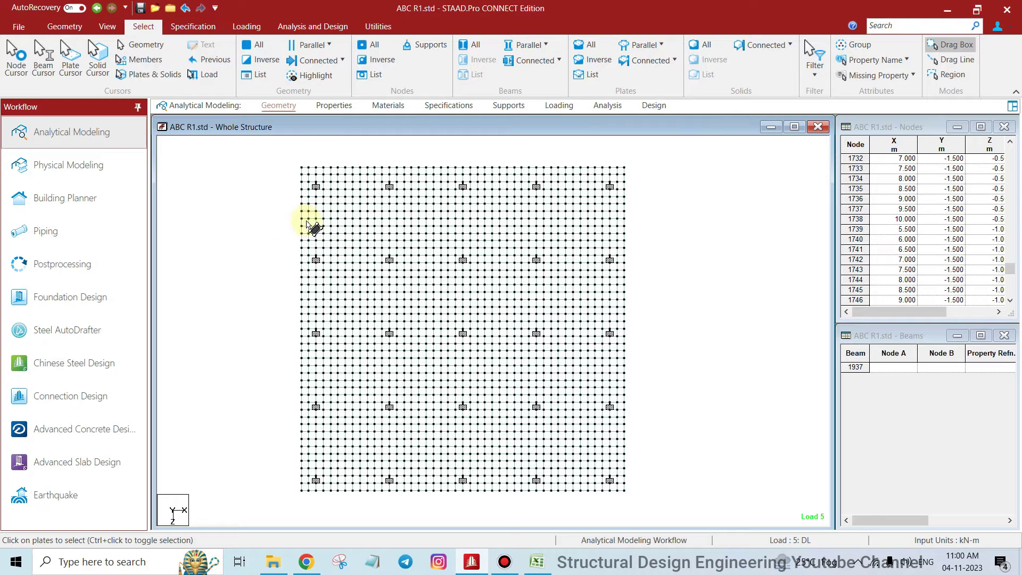
click(322, 106)
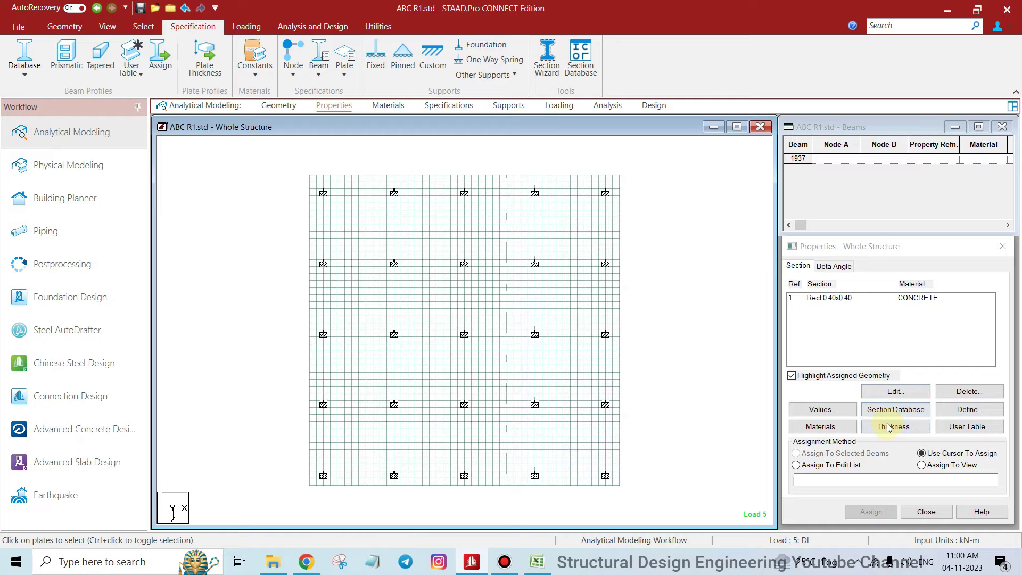
click(905, 427)
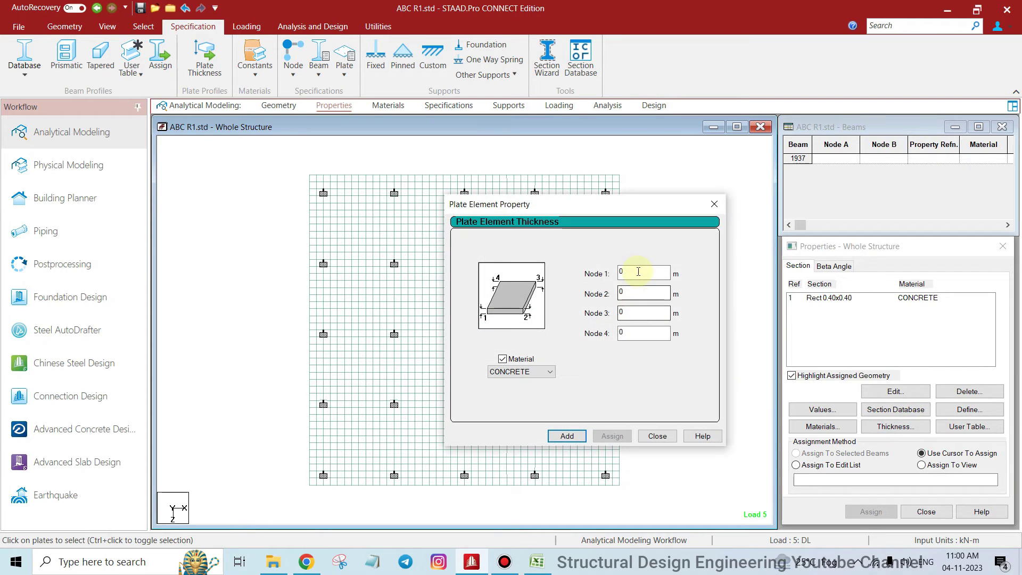
text(.8)
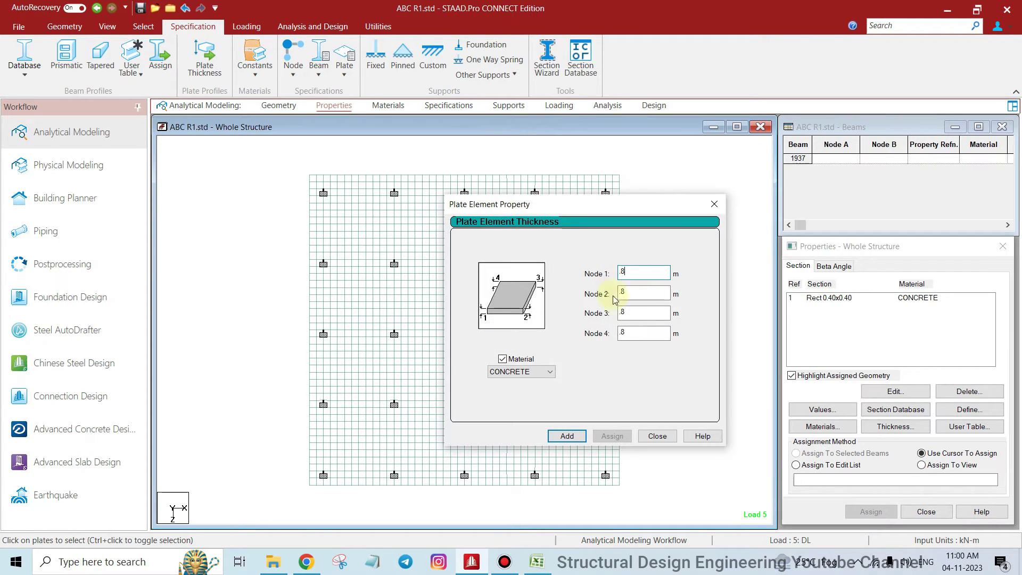
click(573, 436)
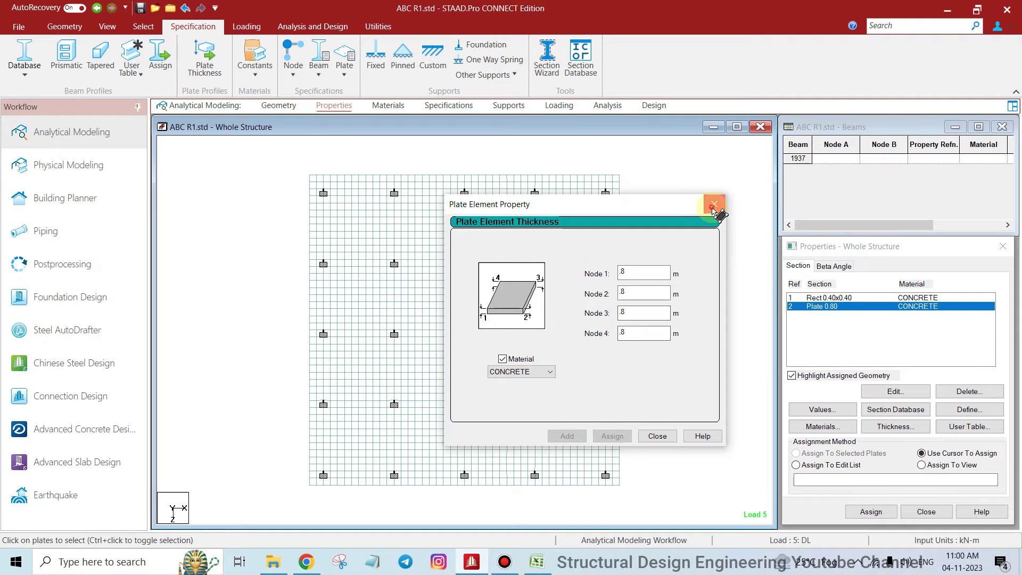
click(714, 204)
Select all plates of the raft and assign the Plate 0.80 property to the selection.
click(272, 191)
key(ctrl+a)
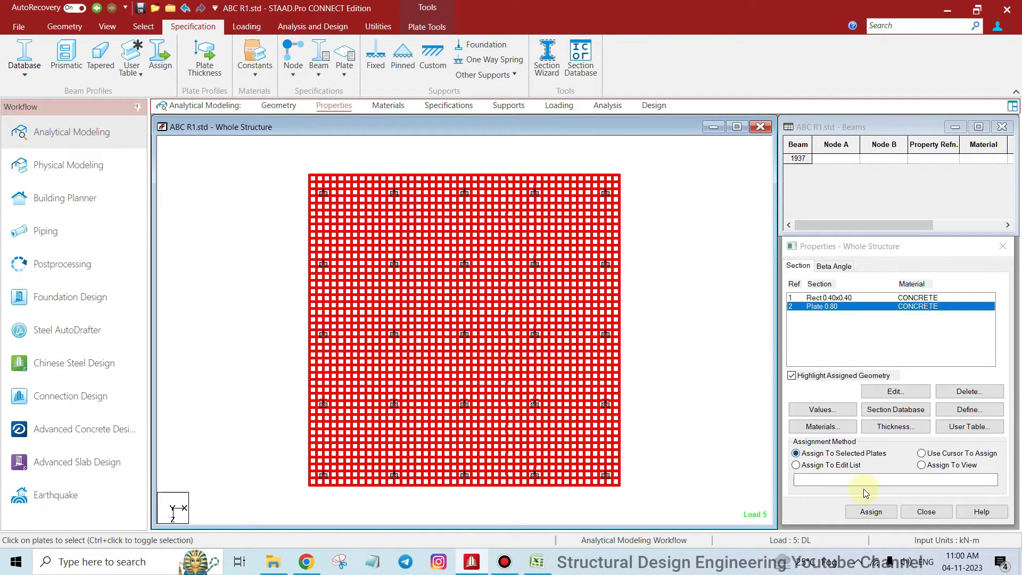
click(871, 512)
click(920, 418)
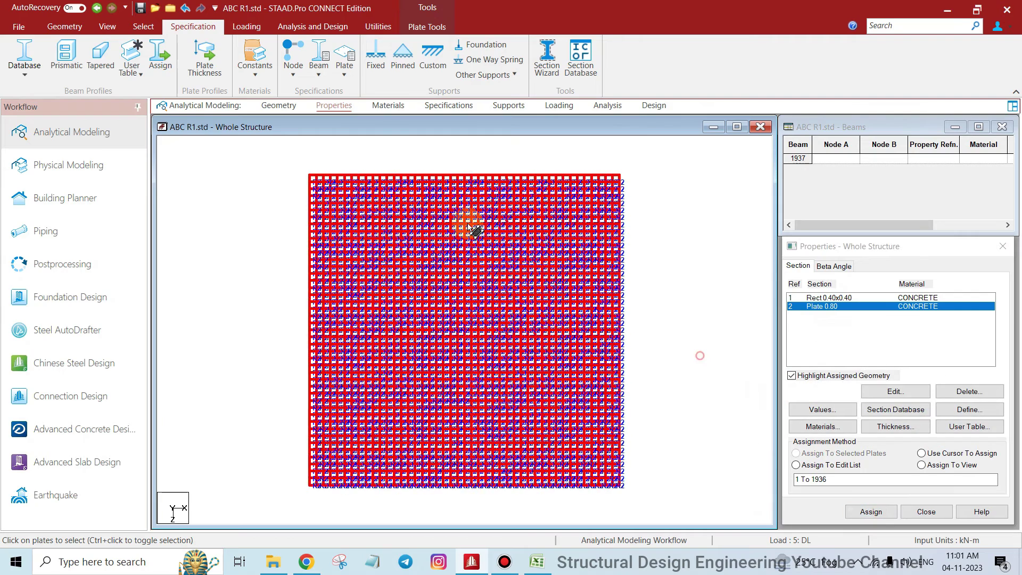
Open a 3D rendering of the raft, orbit it to examine the thickened plate, and close the rendered view.
click(107, 26)
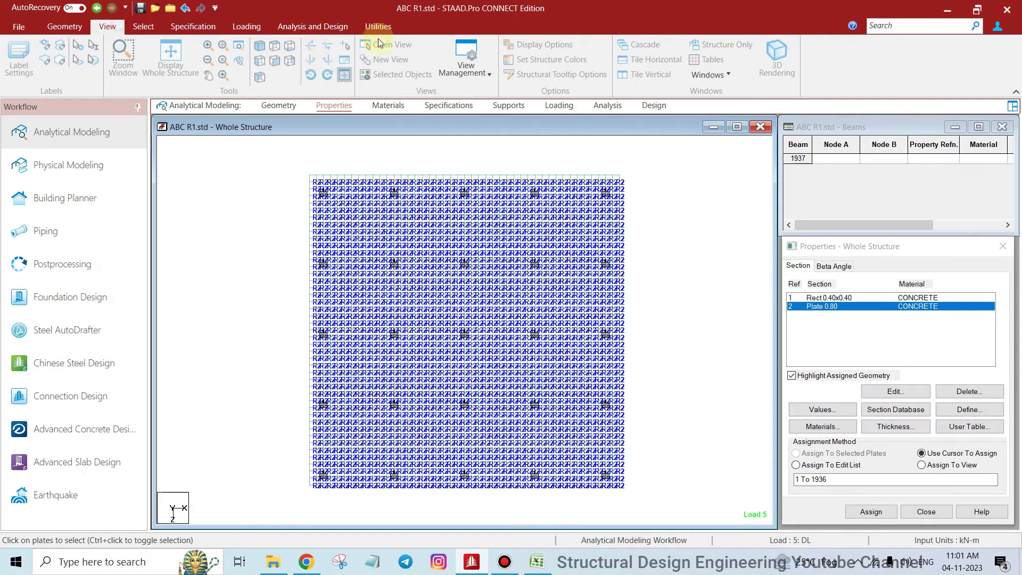
click(775, 64)
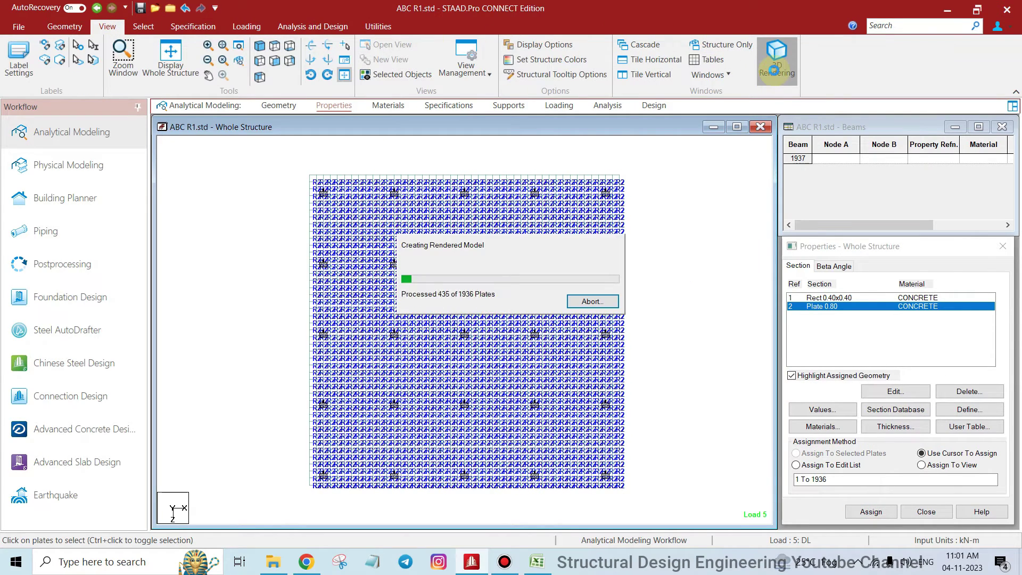
drag(585, 350, 580, 454)
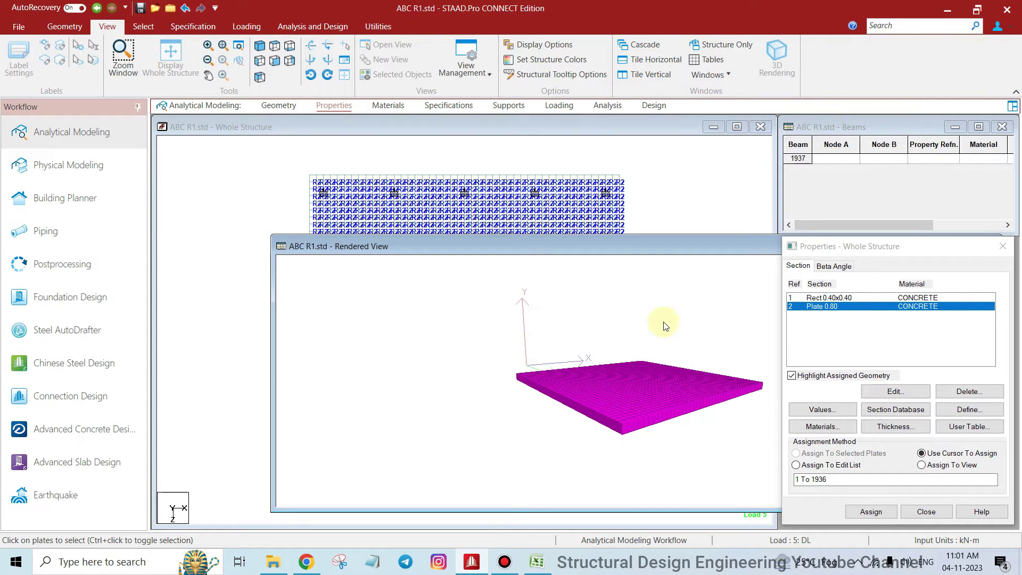
drag(685, 248, 427, 263)
click(655, 249)
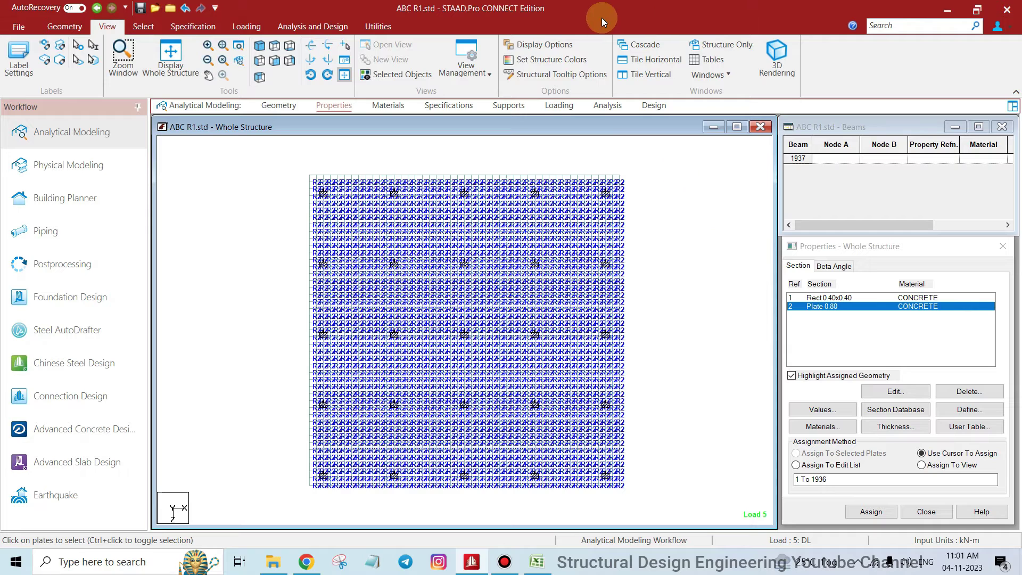
Start creating a foundation support of type Plate Mat in direction Y, and open its subgrade modulus for editing.
click(497, 102)
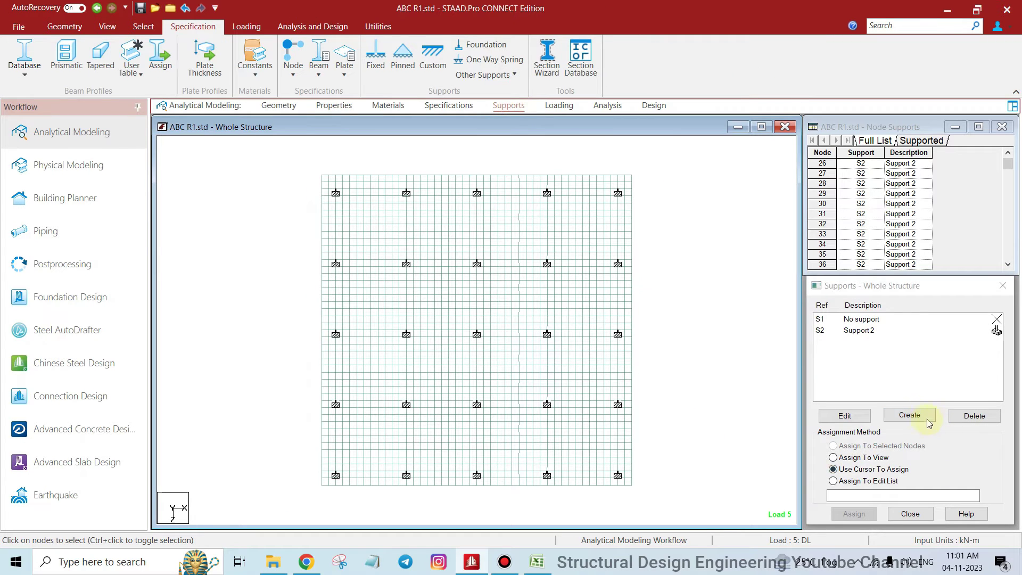
click(909, 415)
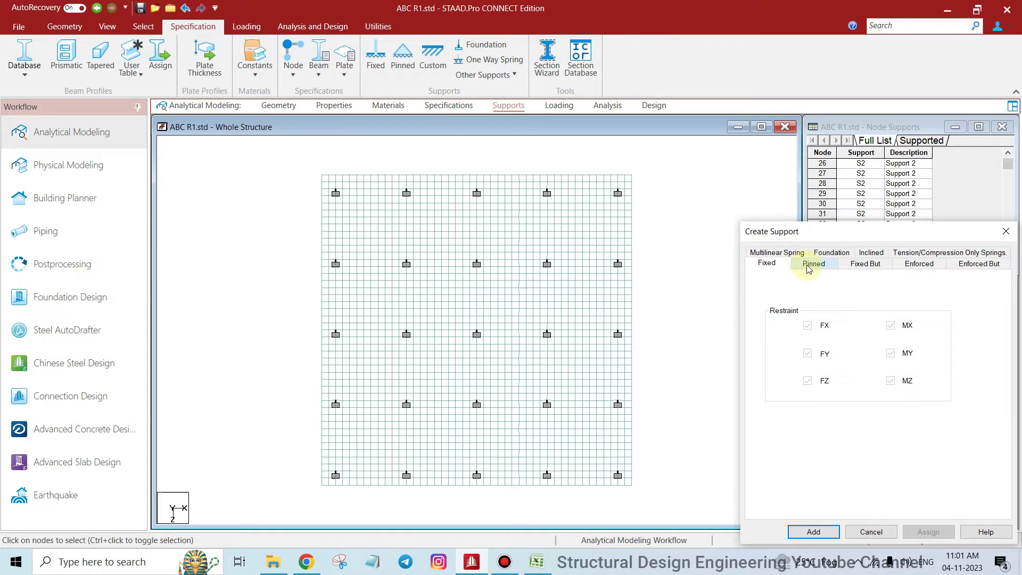
click(831, 253)
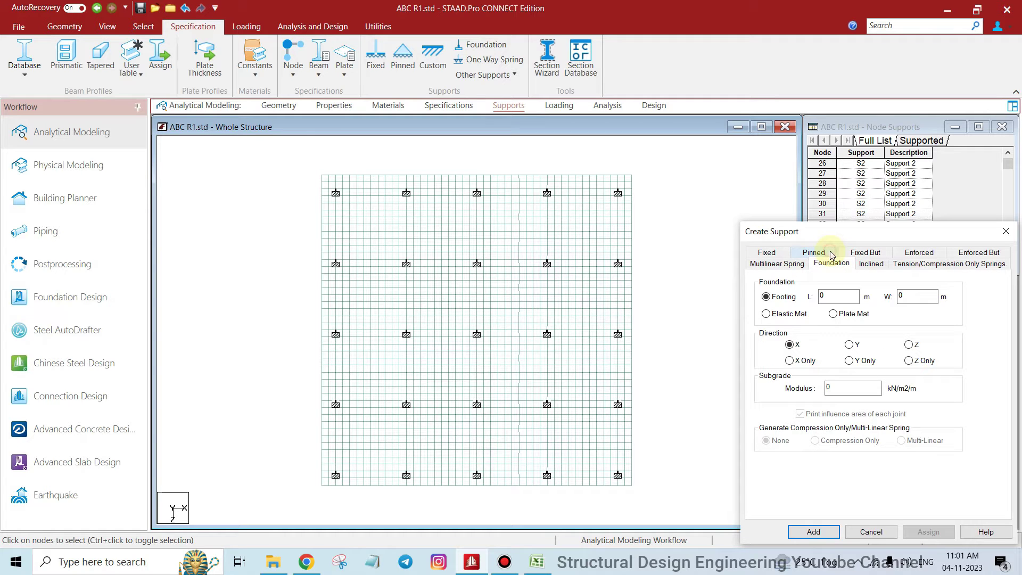
click(833, 314)
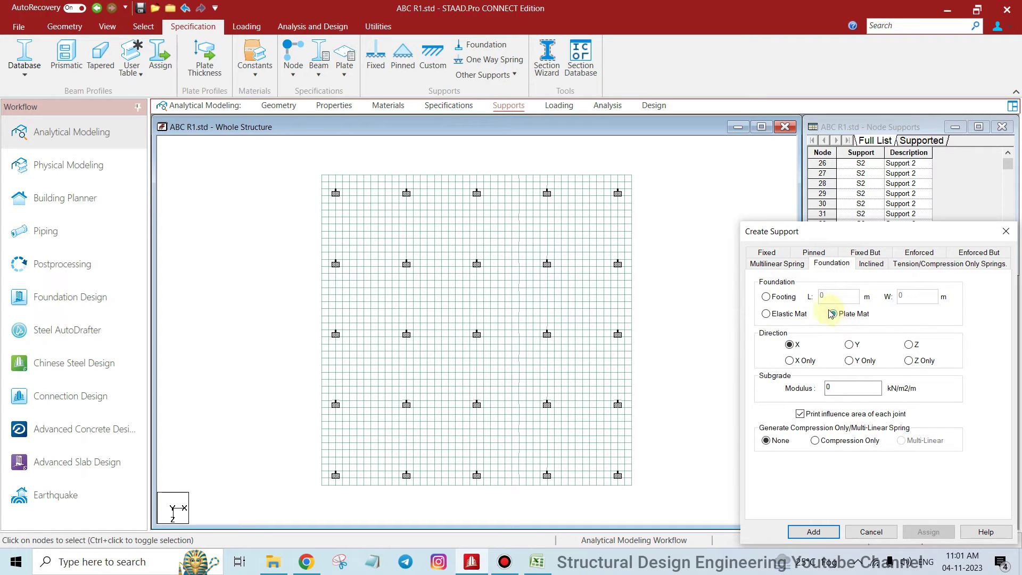
click(850, 346)
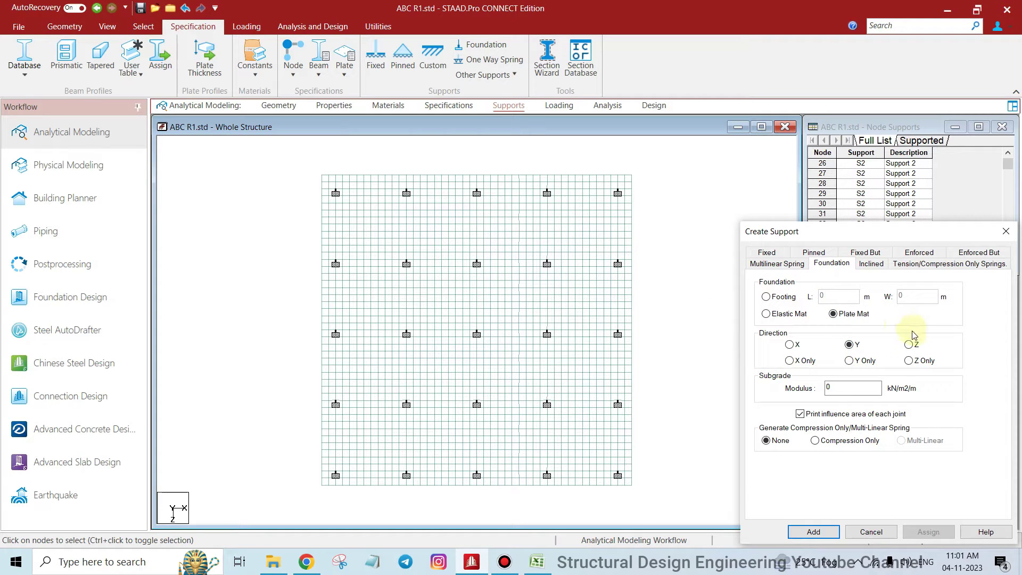
click(846, 344)
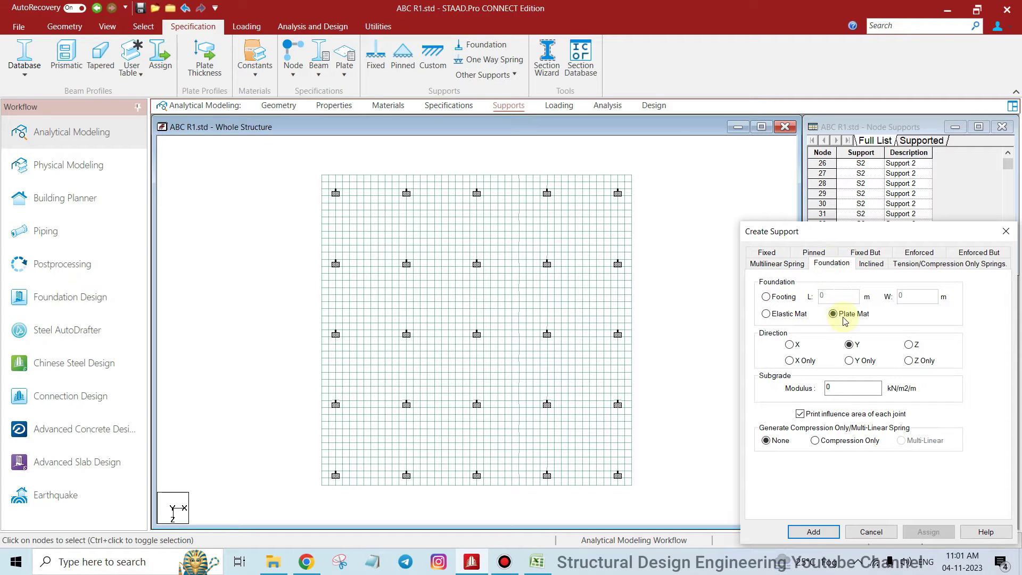
double_click(850, 388)
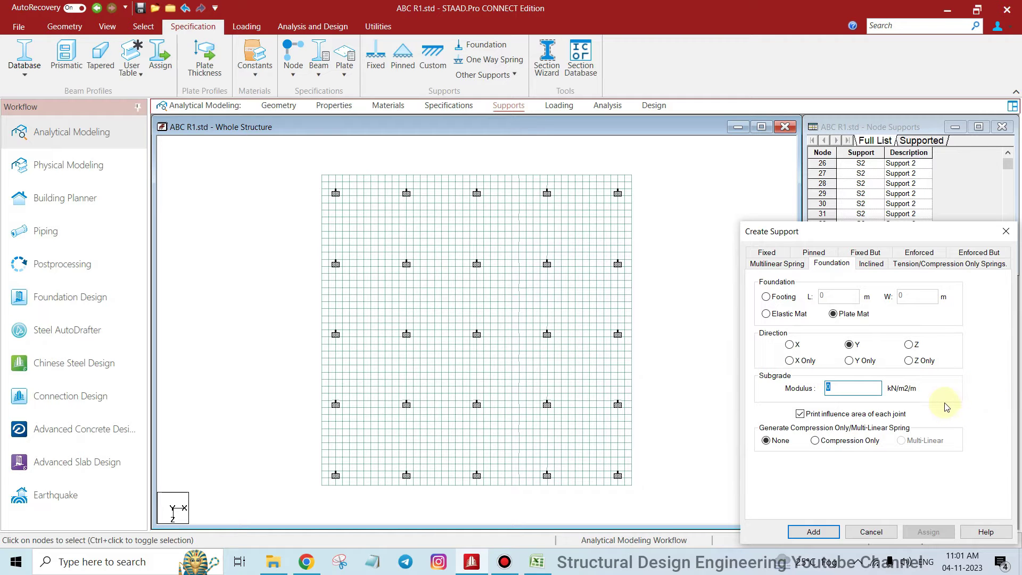
Switch to the Excel workbook and enter the label SBC in cell K9.
click(538, 561)
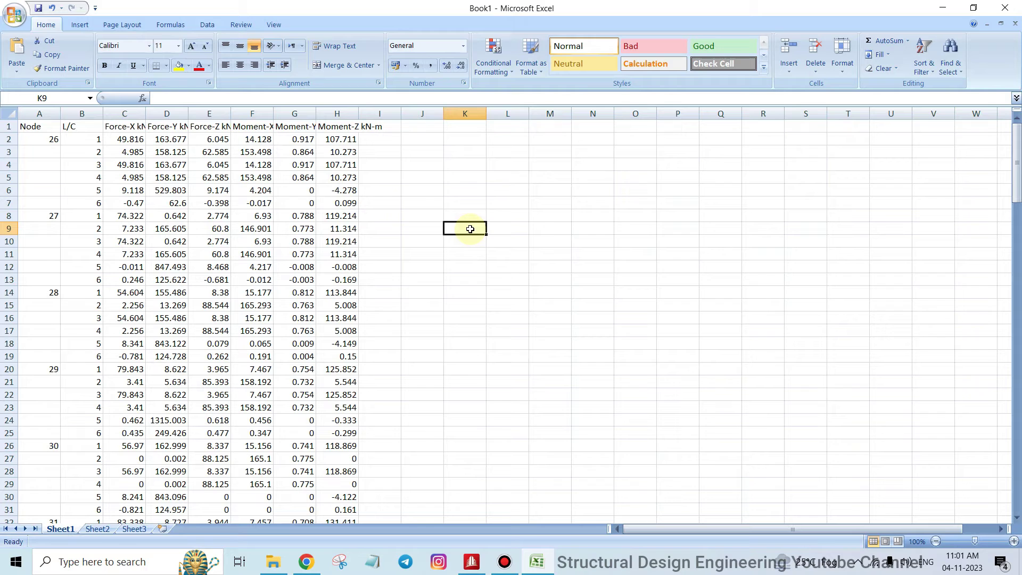
text(sc)
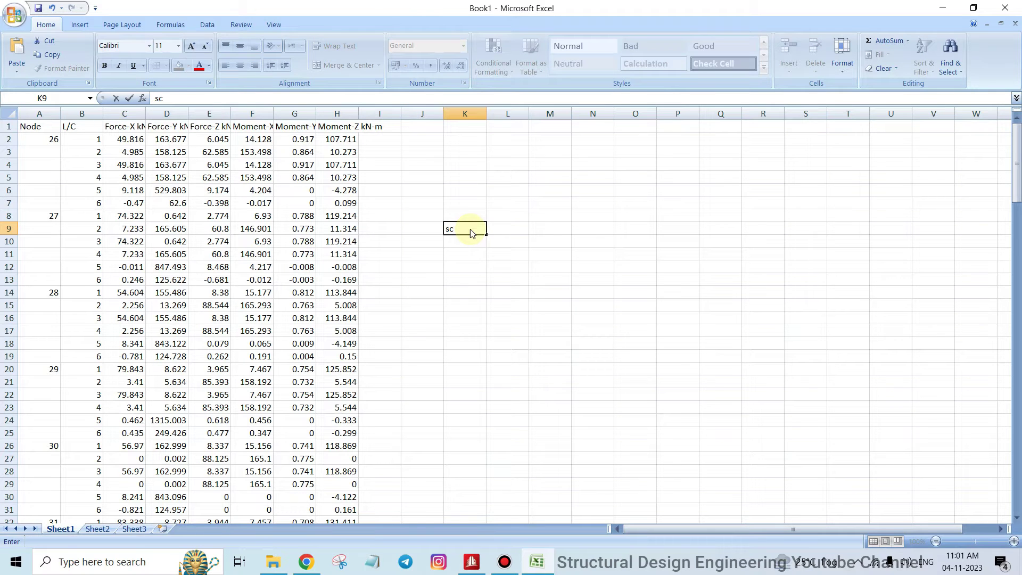
key(Return)
click(470, 233)
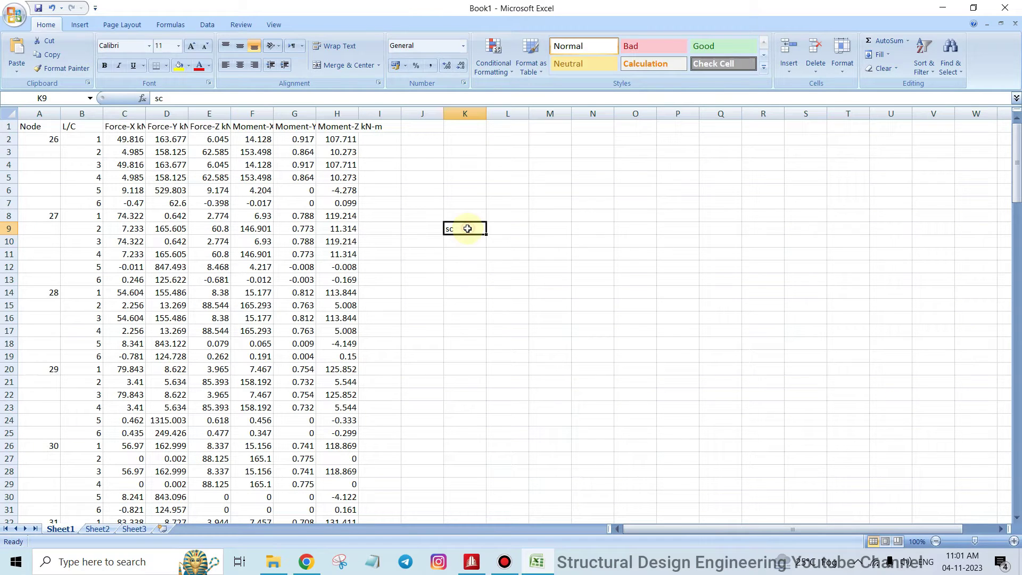
text(SB)
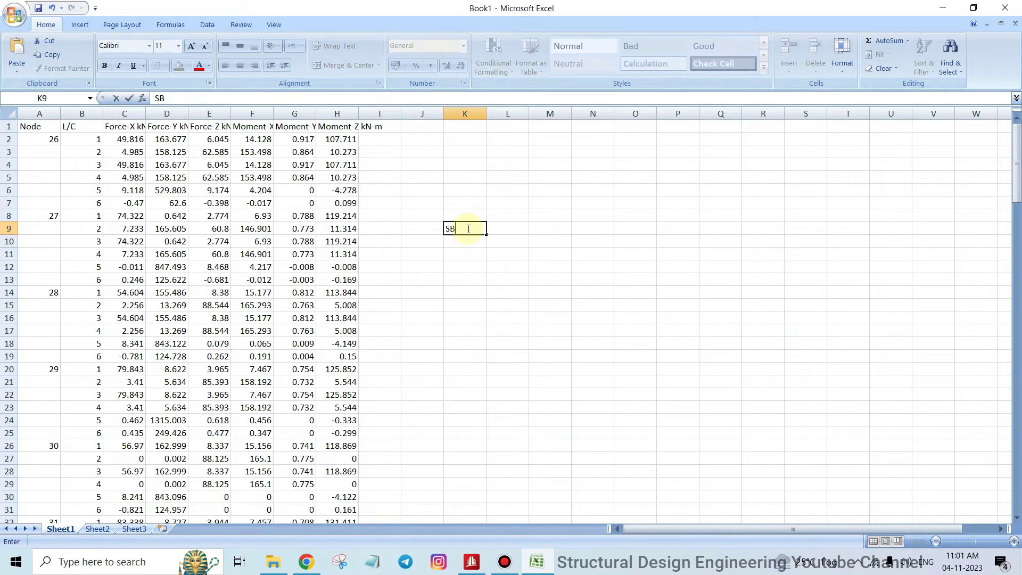
text(C)
key(Return)
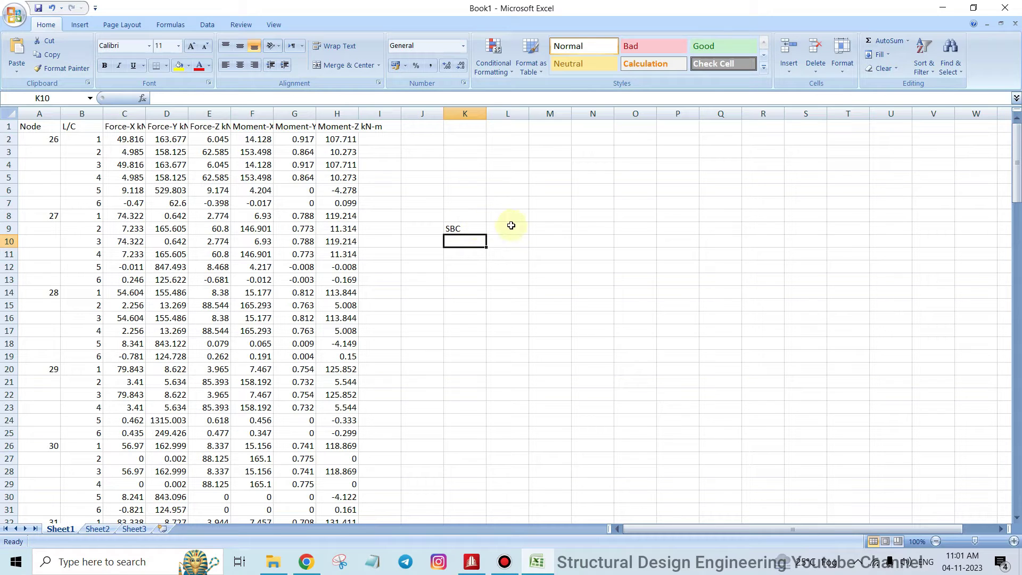
Enter the soil bearing capacity value 150 in cell M9.
click(565, 224)
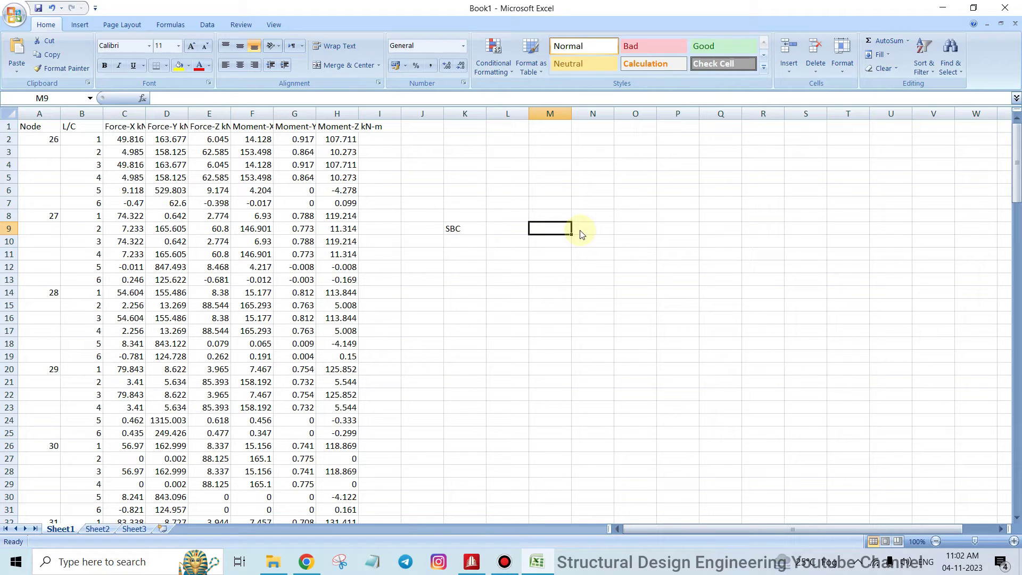
text(15-0)
key(BackSpace)
key(BackSpace)
text(0)
key(Return)
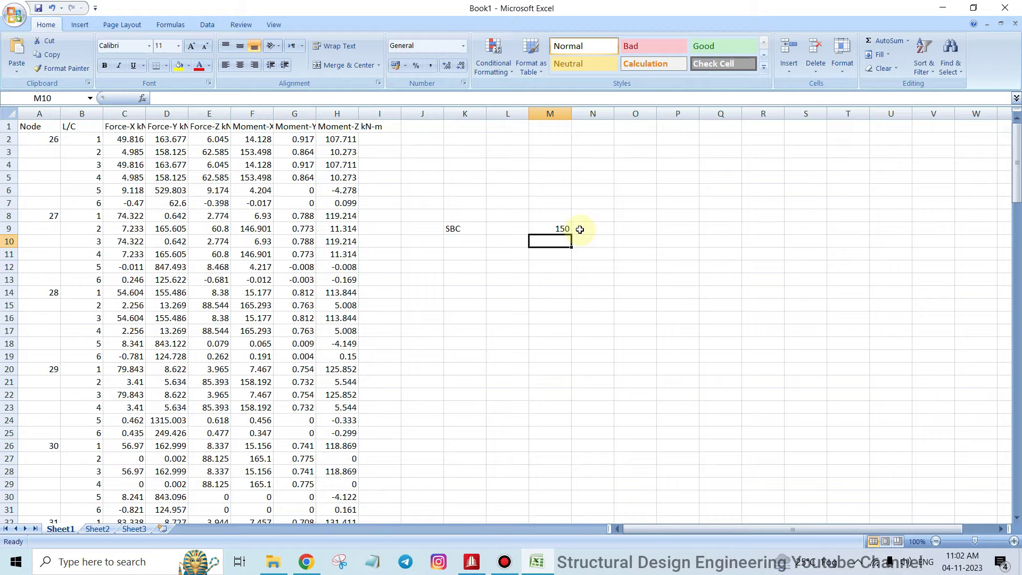
Enter the unit kn/m sq in cell N9, next to the bearing capacity value.
click(601, 226)
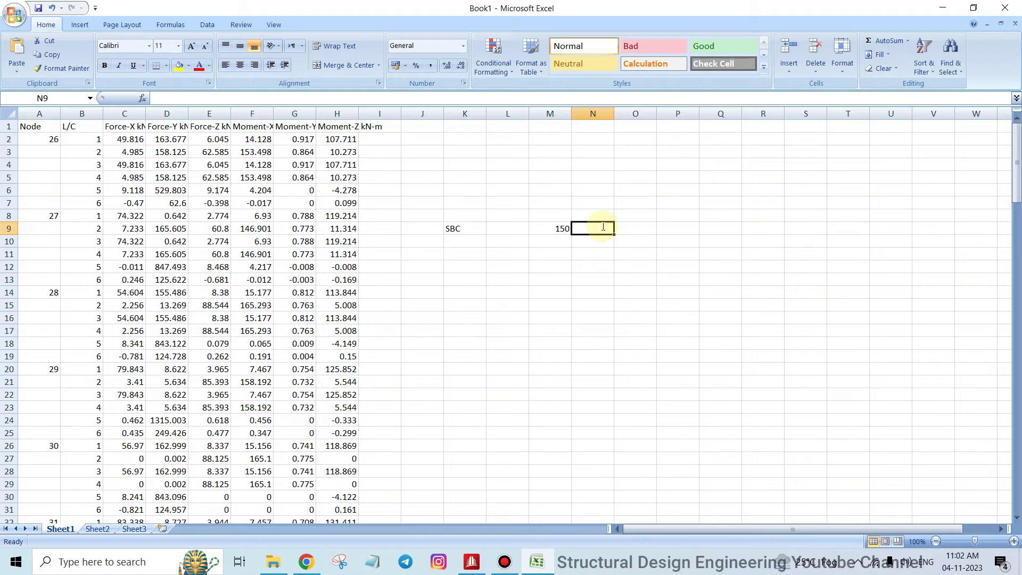
text(kn/m sq)
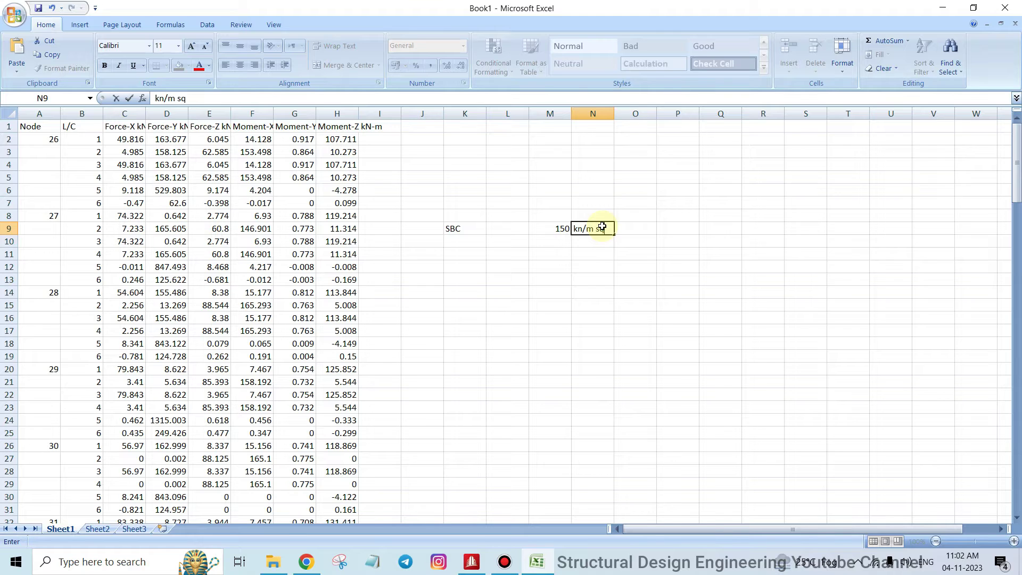
key(Return)
click(602, 226)
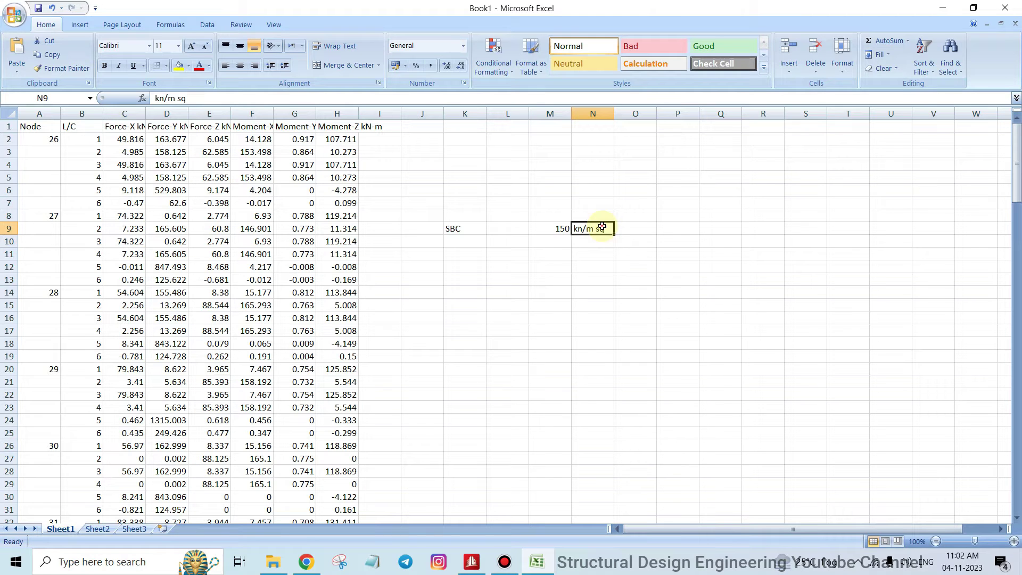
click(468, 229)
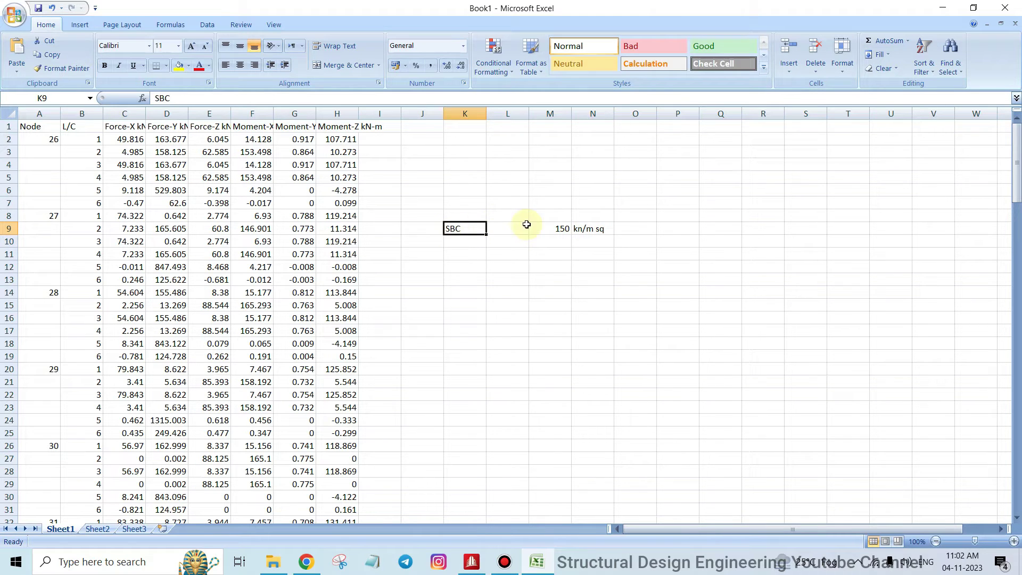
click(548, 226)
click(581, 228)
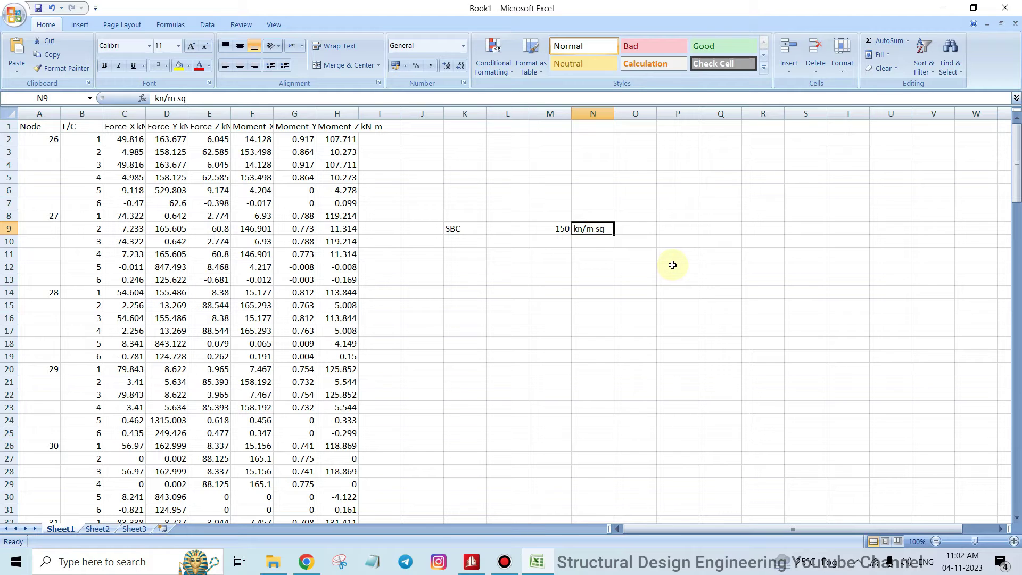
Label cell K11 as M and calculate the subgrade modulus in M11 with the formula =M9*2.5*40.
click(460, 255)
text(M)
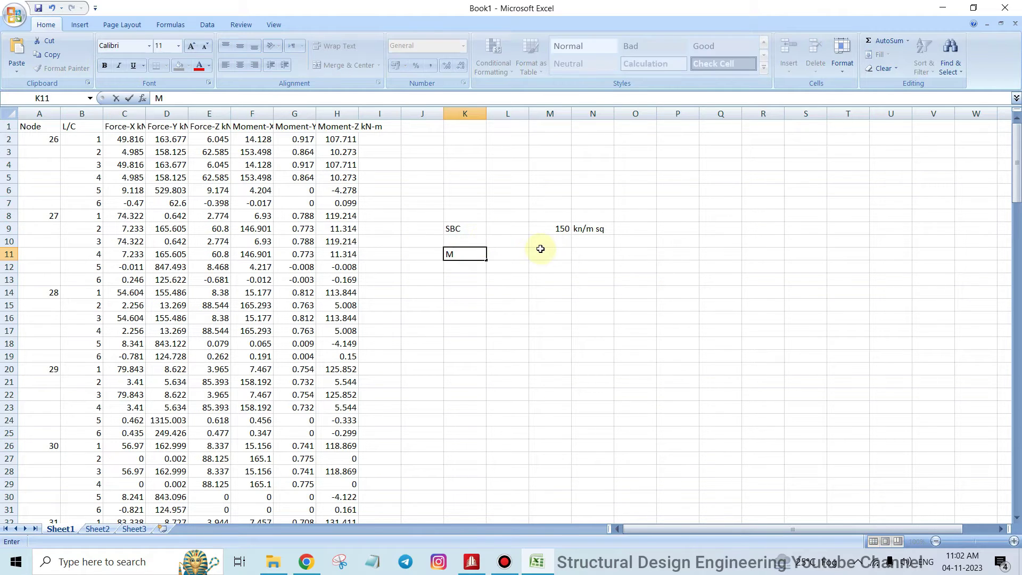
click(558, 255)
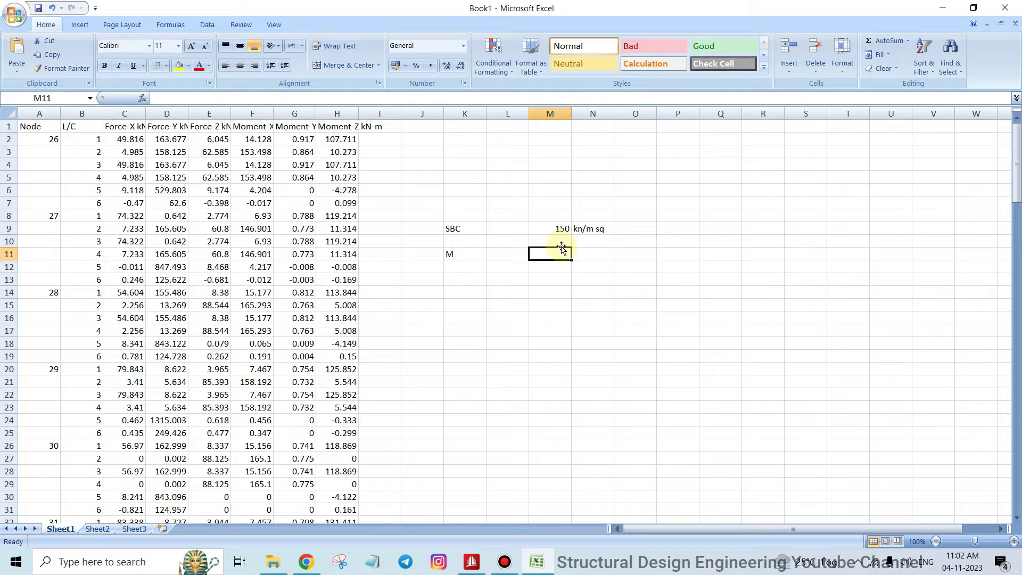
text(=)
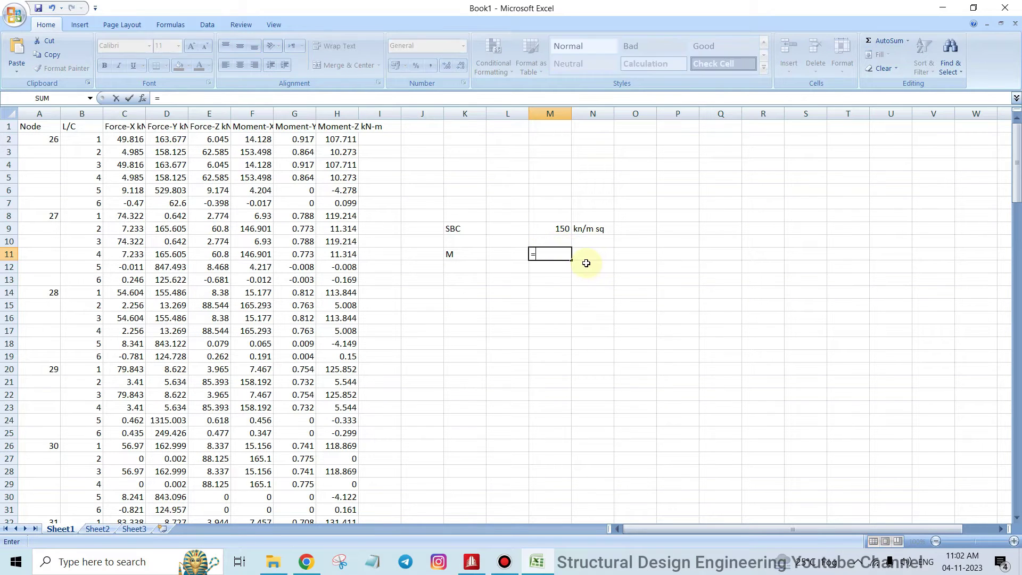
click(552, 228)
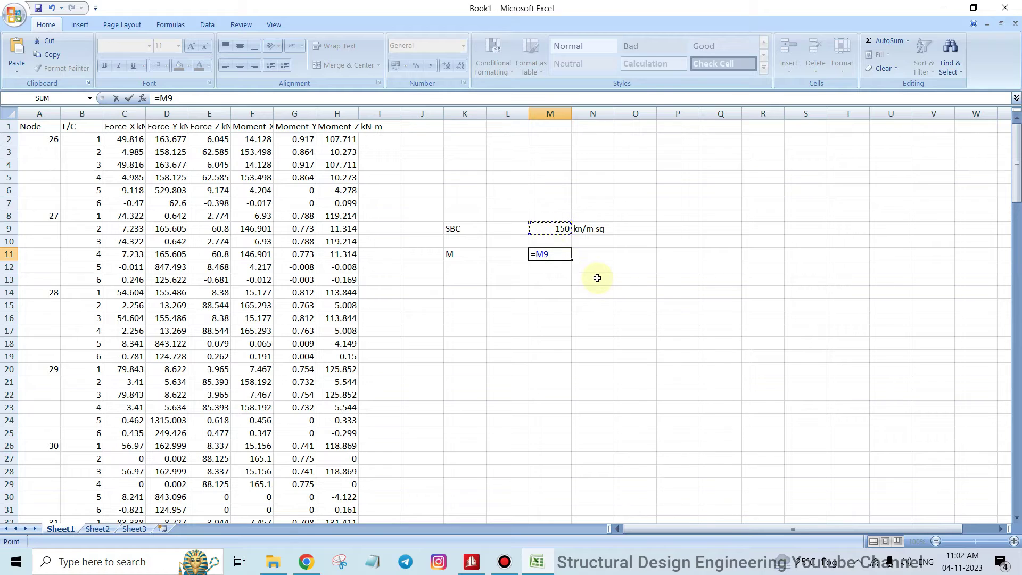
text(*2.5)
double_click(544, 254)
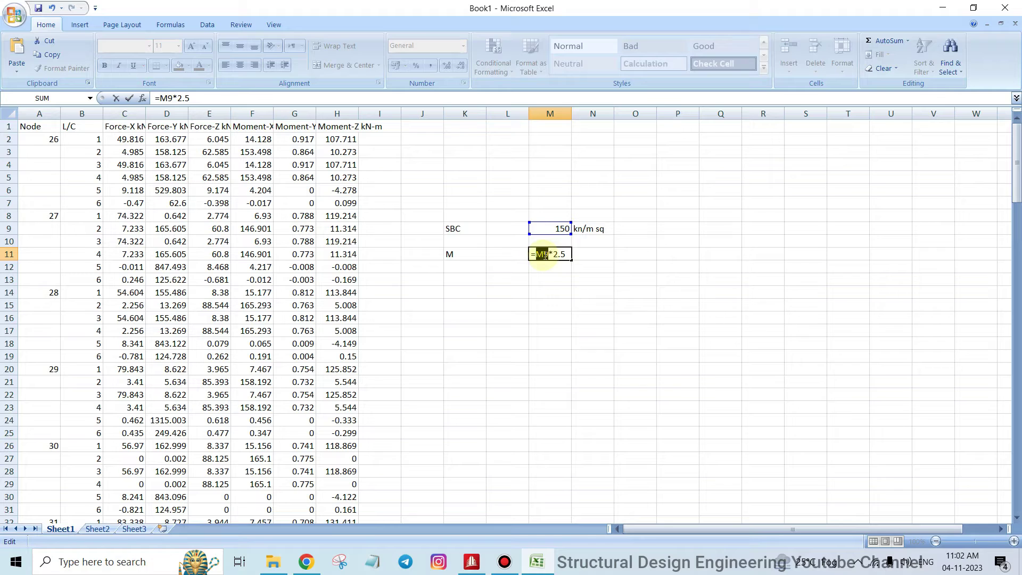
double_click(563, 254)
click(568, 254)
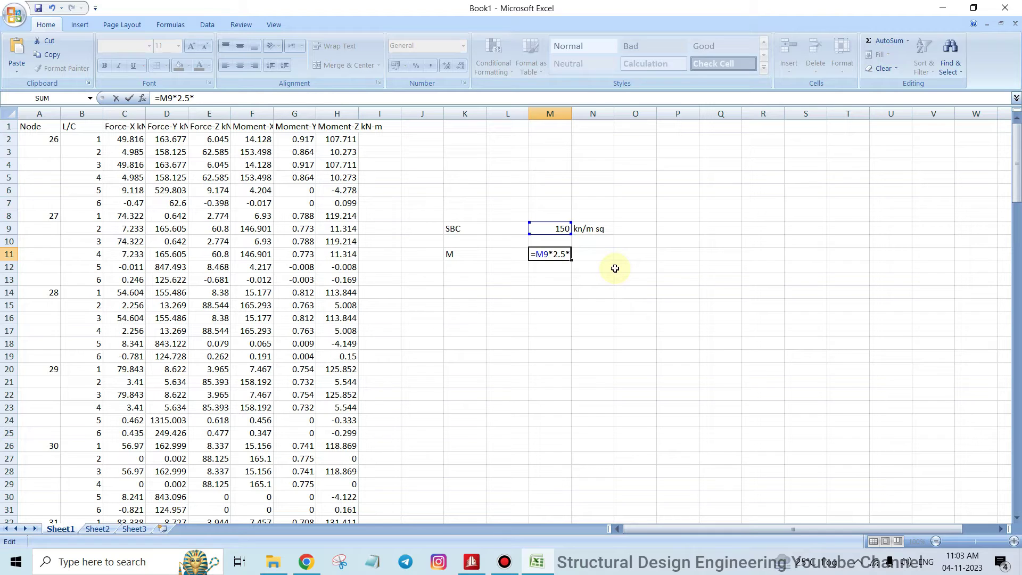
text(40)
drag(568, 254, 525, 251)
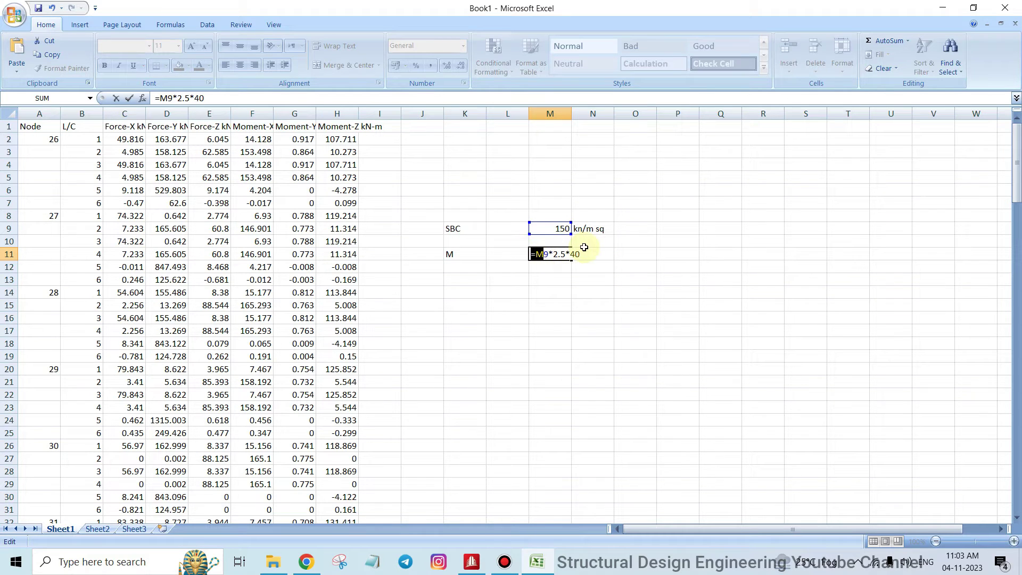
key(Return)
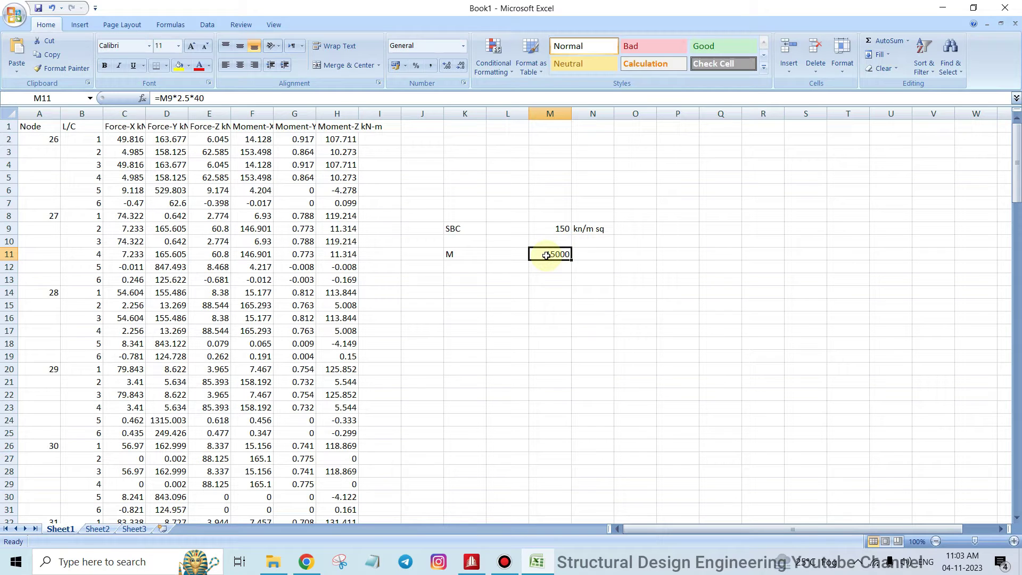
Review the modulus formula in M11, checking the bearing capacity input and the 2.5 and 40 factors.
click(561, 233)
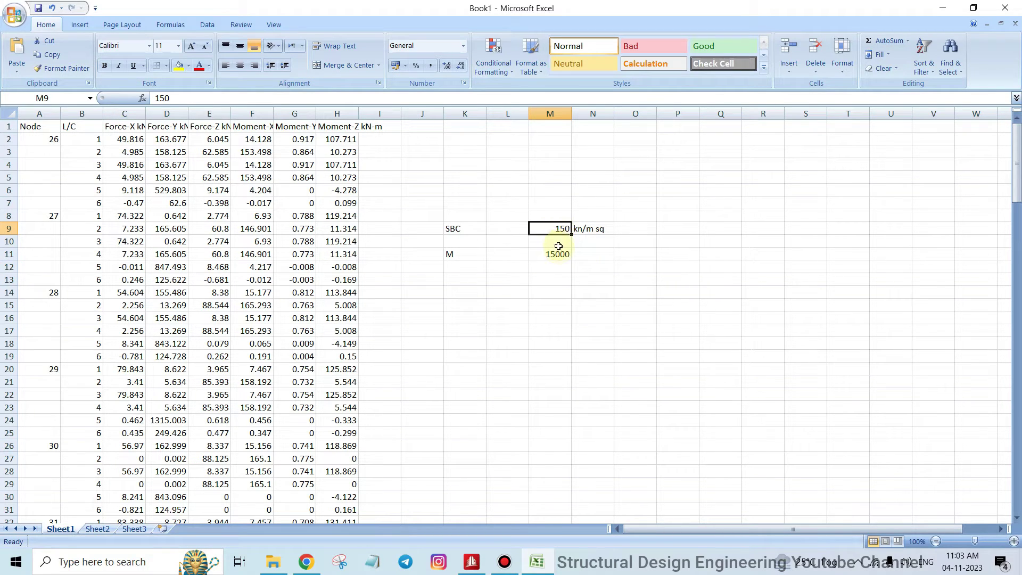
double_click(564, 253)
key(Escape)
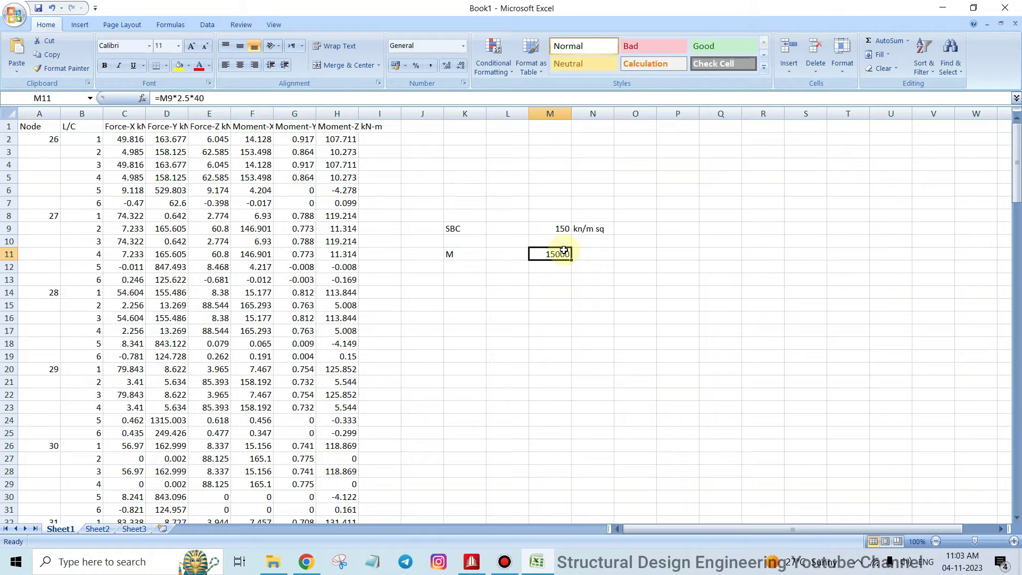
click(183, 98)
double_click(183, 98)
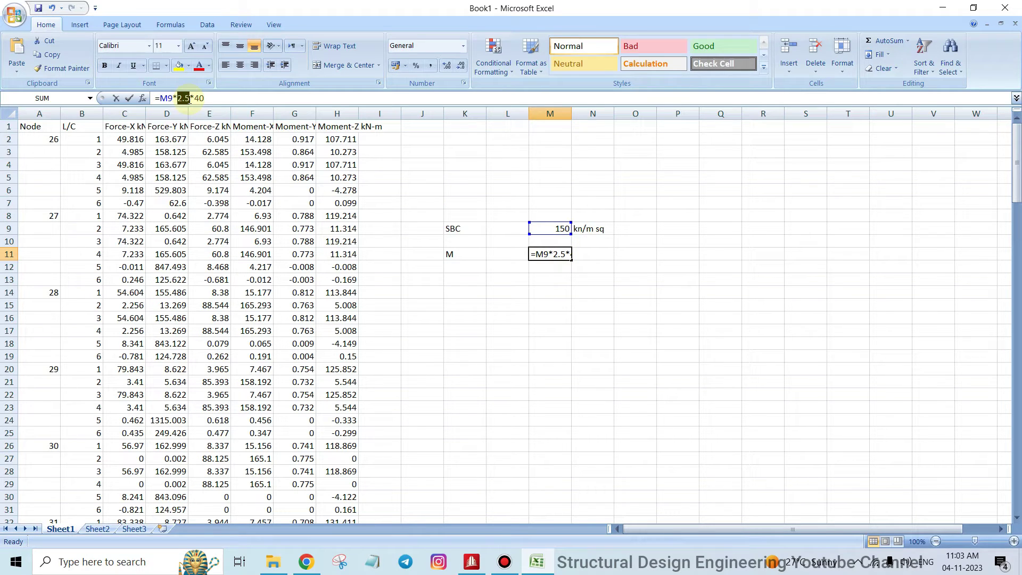
drag(193, 98, 216, 100)
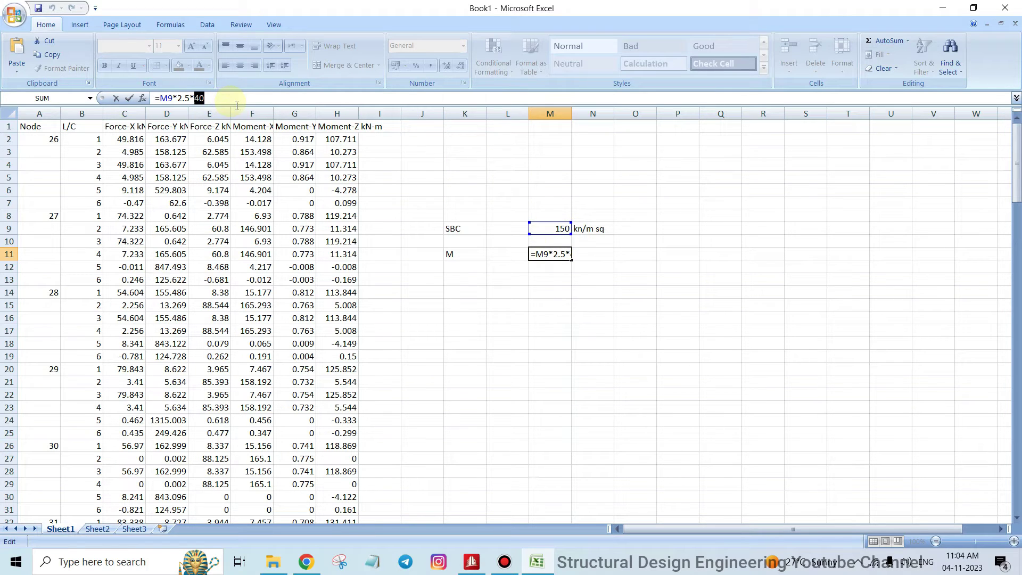
Recheck the factor 40 in the subgrade modulus formula in M11 and leave the formula as it is.
key(ctrl+Return)
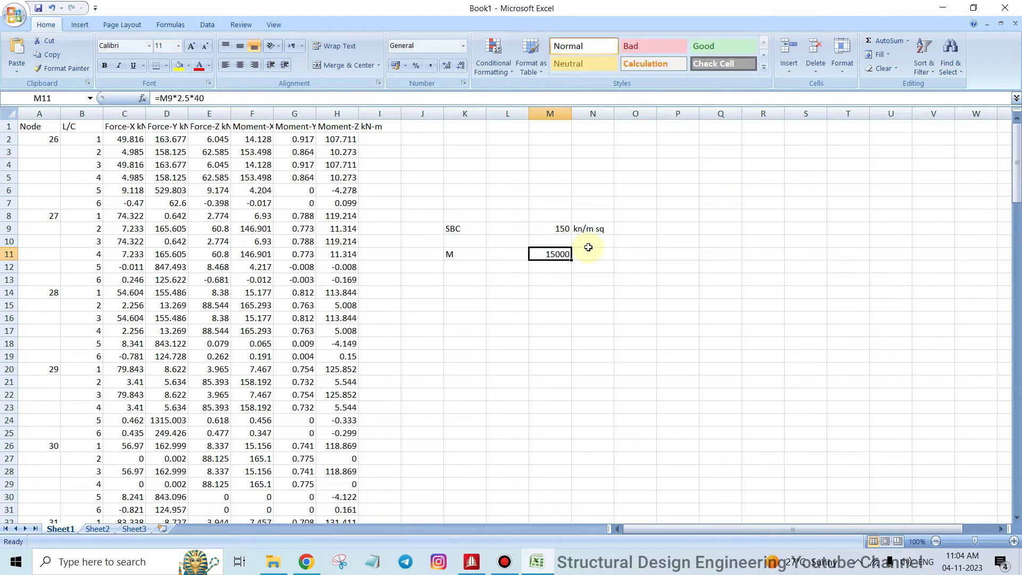
drag(192, 99, 216, 100)
key(ctrl+Return)
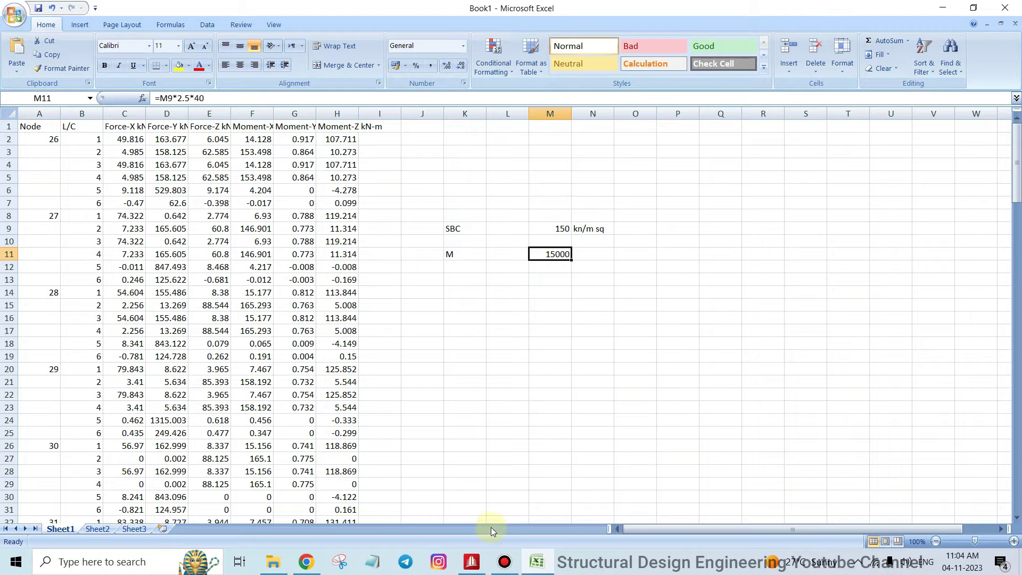
Switch to STAAD.Pro, set the plate mat's subgrade modulus to 15000 kN/m2/m, add the foundation support and select it in the supports list.
click(479, 560)
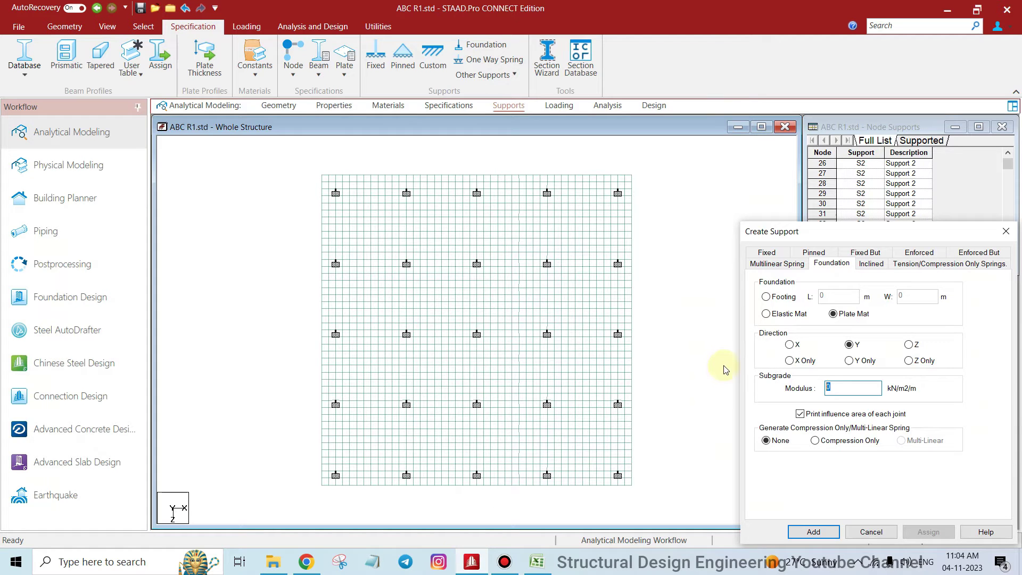
text(15000)
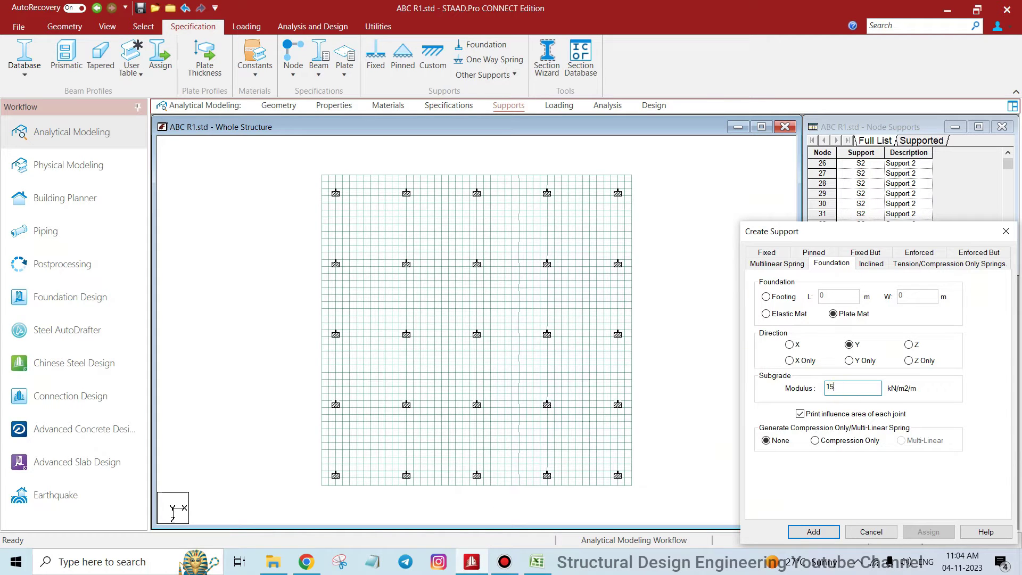
click(813, 531)
click(873, 342)
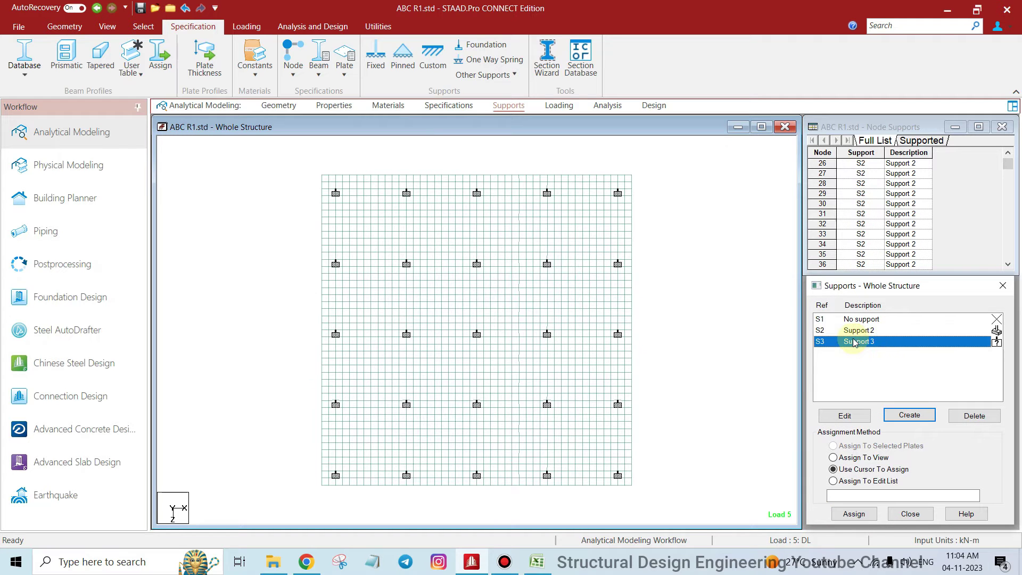
Select all raft plates with the Plate Cursor, assign the plate mat support to them and clear the selection.
click(143, 26)
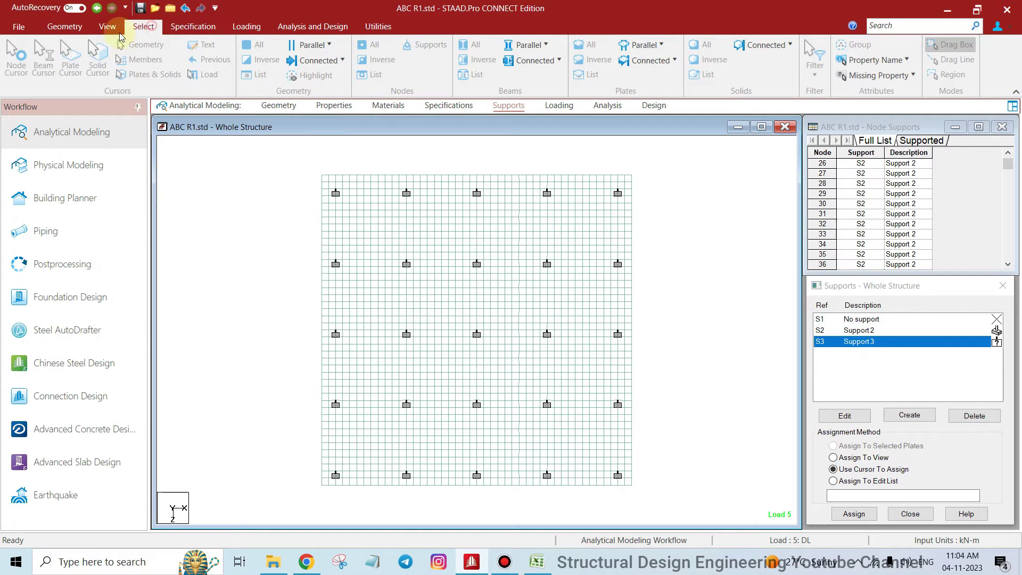
click(62, 58)
drag(279, 150, 725, 526)
click(853, 514)
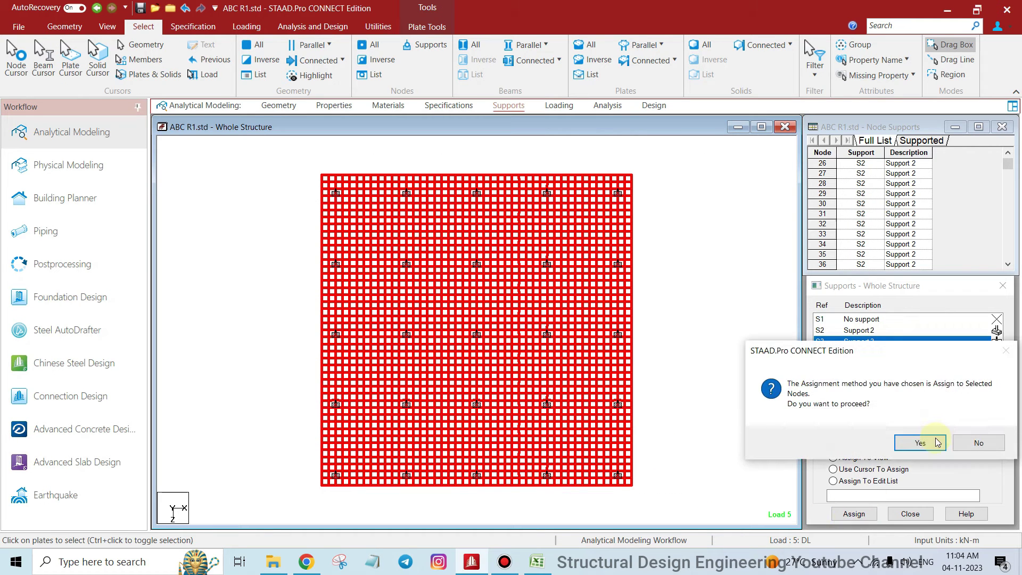
click(913, 441)
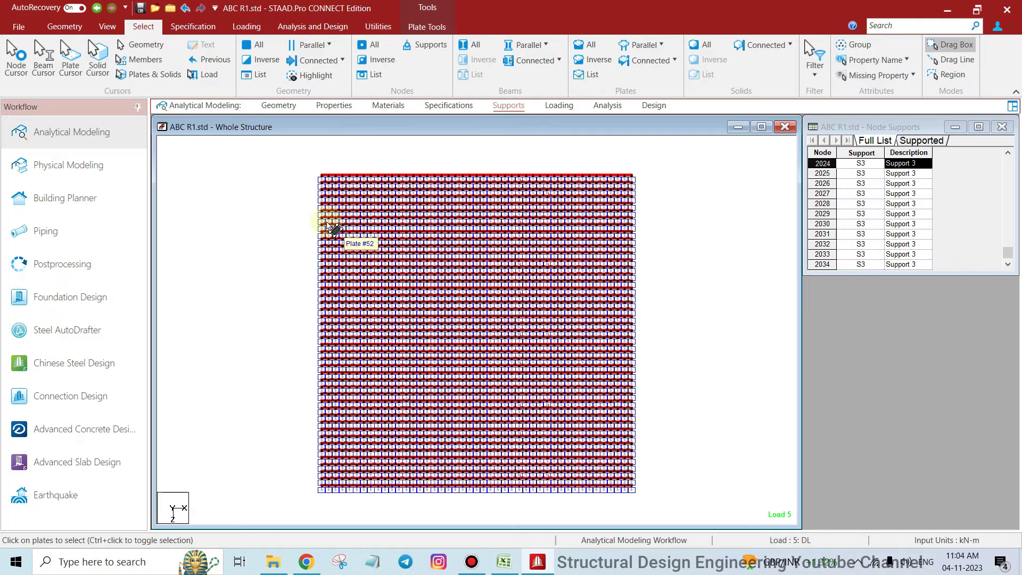
click(292, 228)
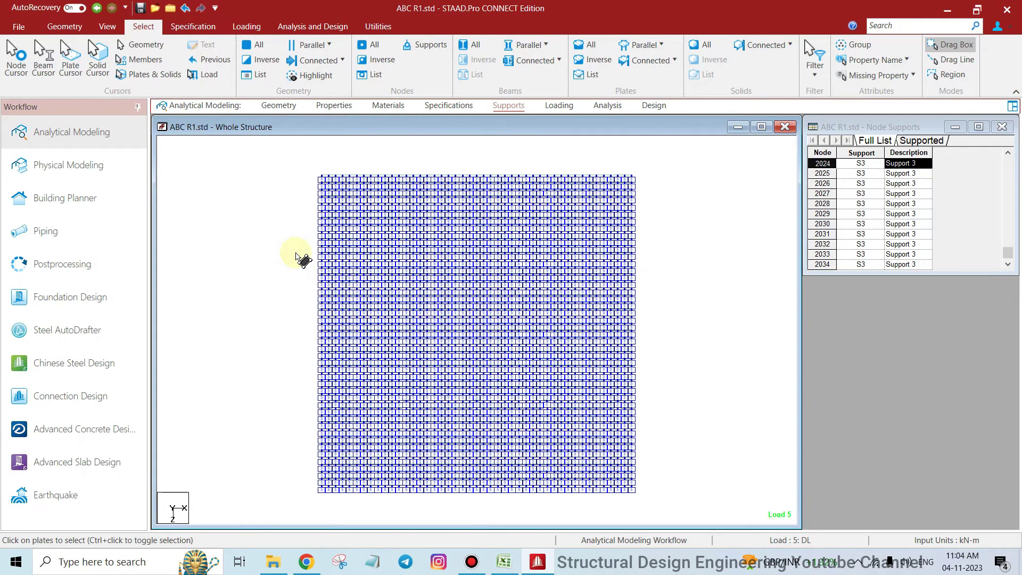
click(703, 286)
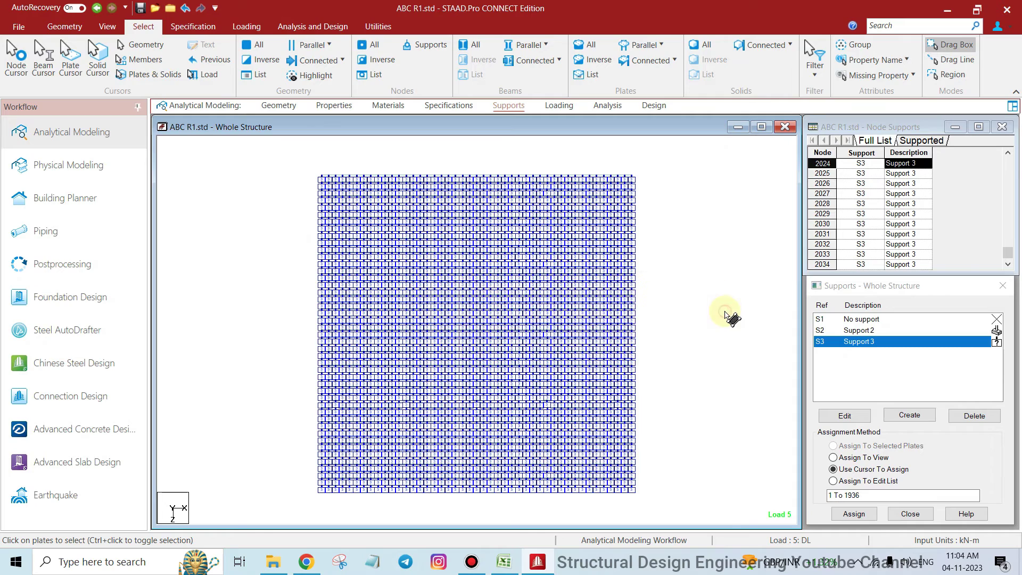
Inspect the assigned plate mat supports across the raft in plan and isometric views.
scroll(731, 318, up, 1)
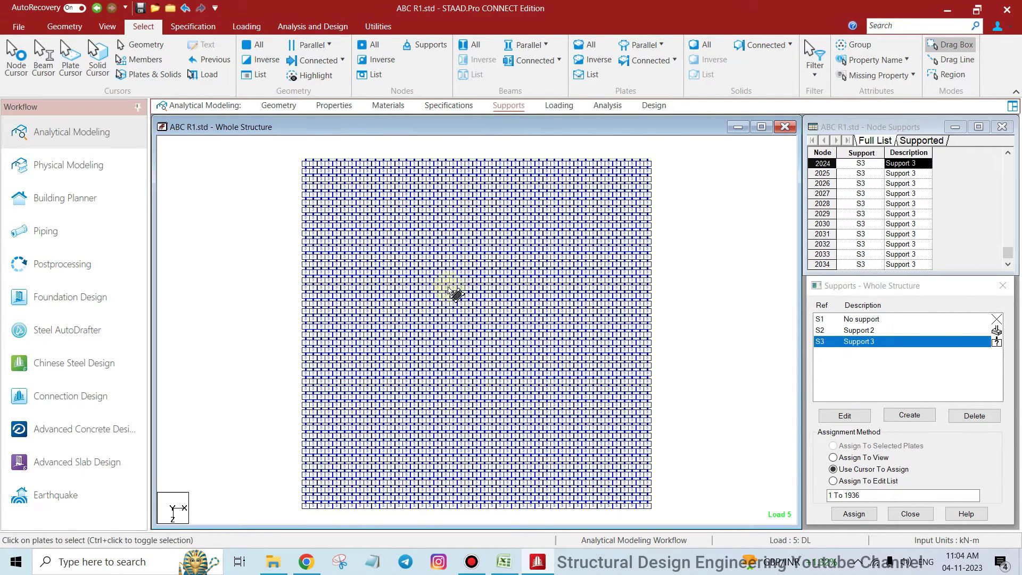
scroll(649, 263, up, 1)
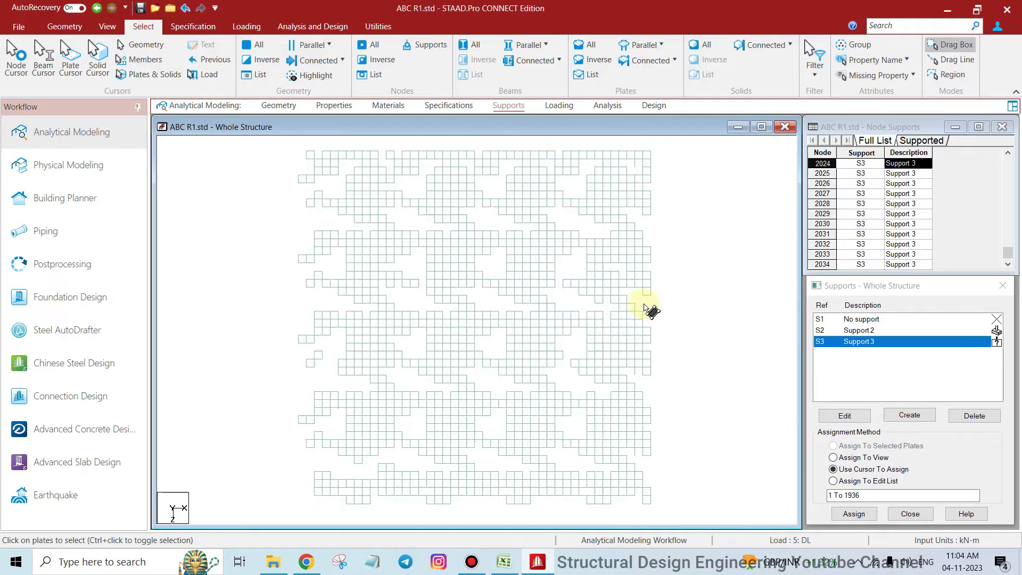
click(107, 27)
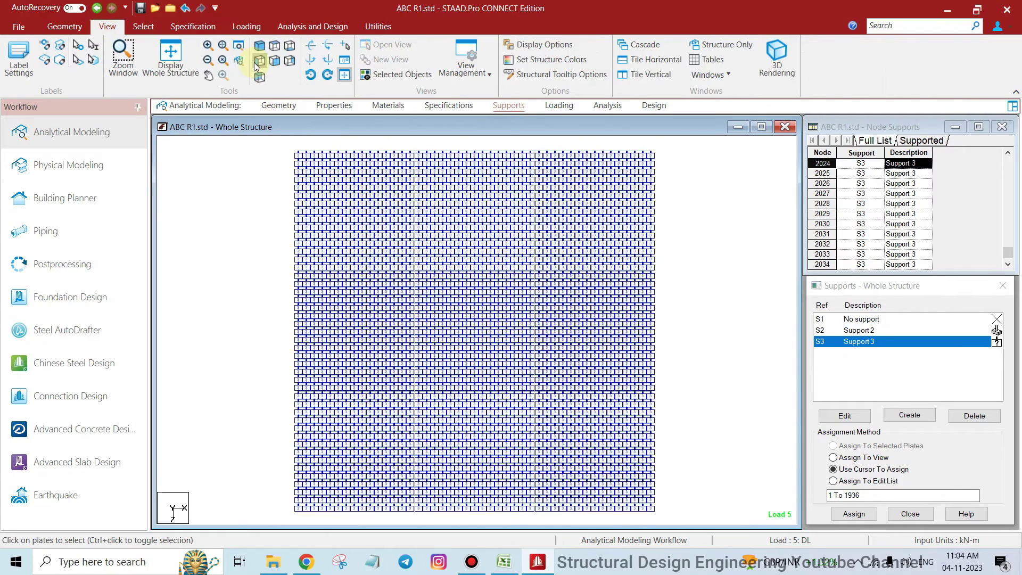
click(260, 46)
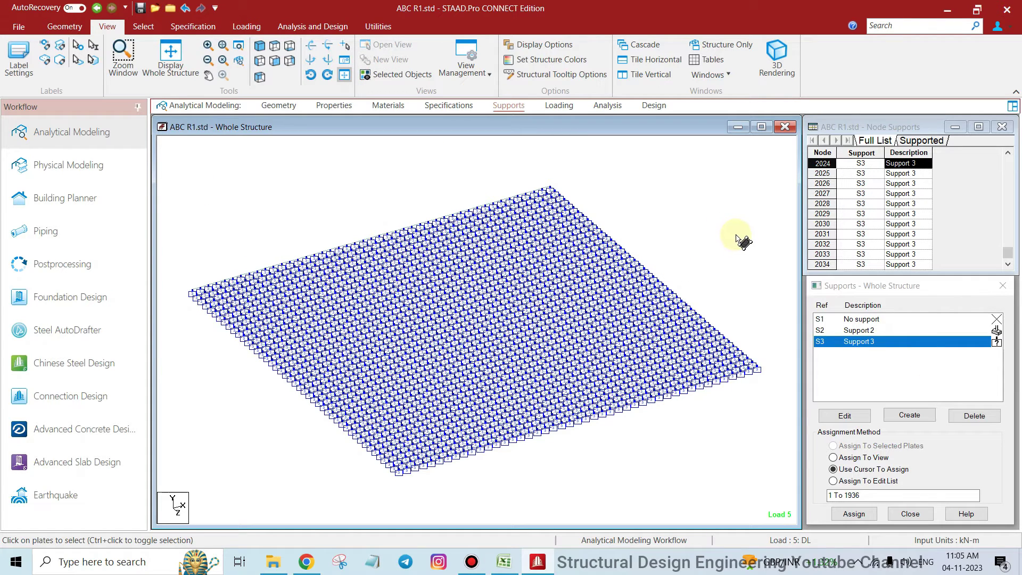
Save the modified structure and open its command file in a maximized editor window.
click(379, 28)
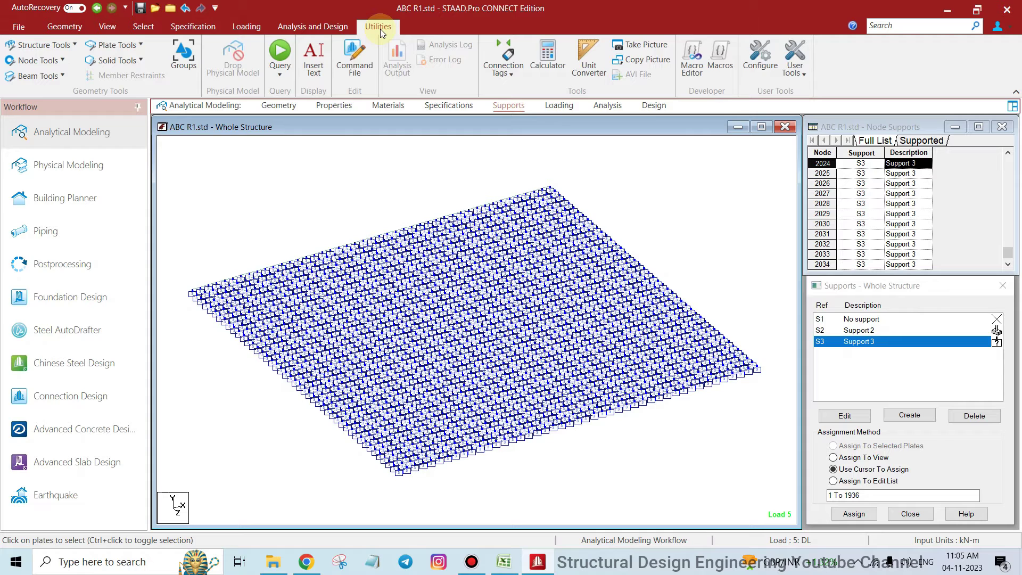
click(355, 58)
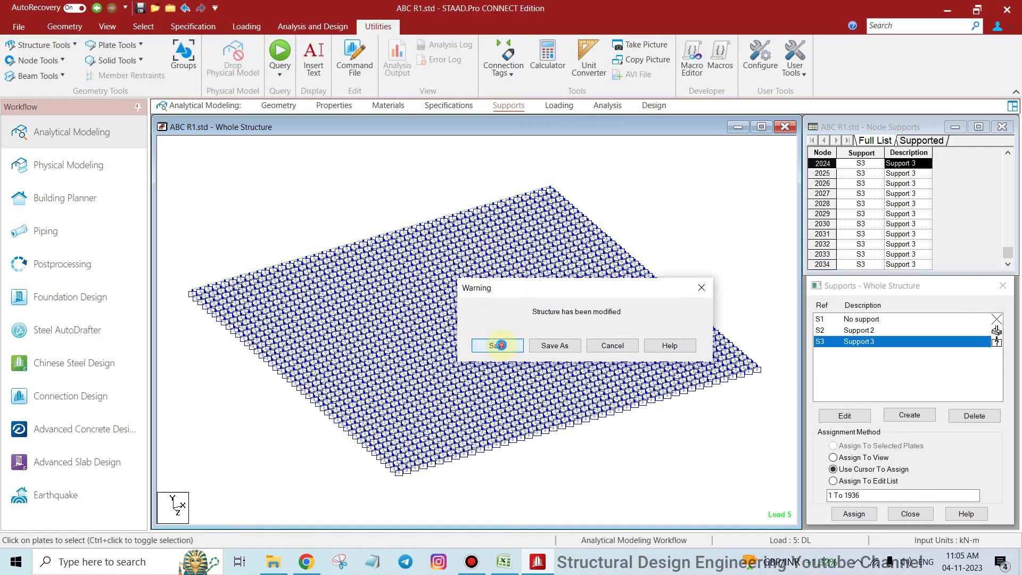
click(500, 345)
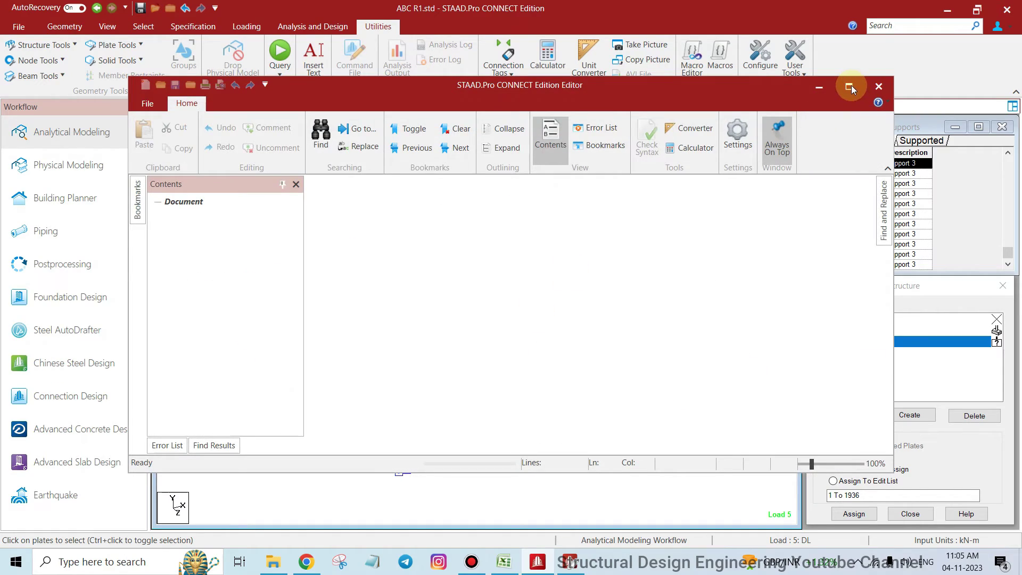
click(850, 86)
Read through the joint coordinates and element incidences of the raft in the command file.
scroll(447, 273, down, 20)
drag(381, 181, 386, 286)
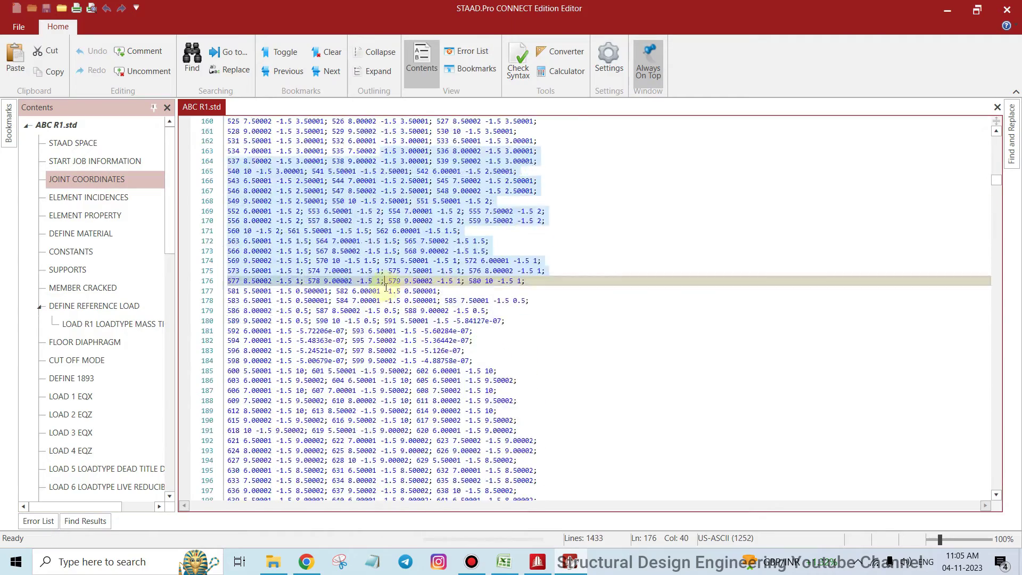
scroll(391, 261, down, 20)
scroll(403, 231, down, 20)
scroll(408, 225, down, 20)
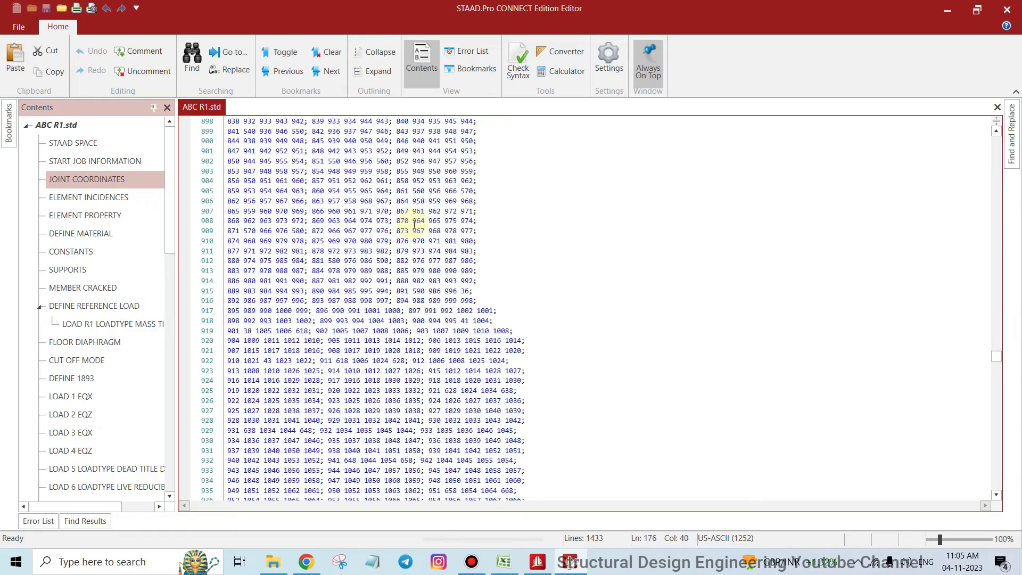
scroll(414, 225, down, 20)
scroll(429, 213, down, 20)
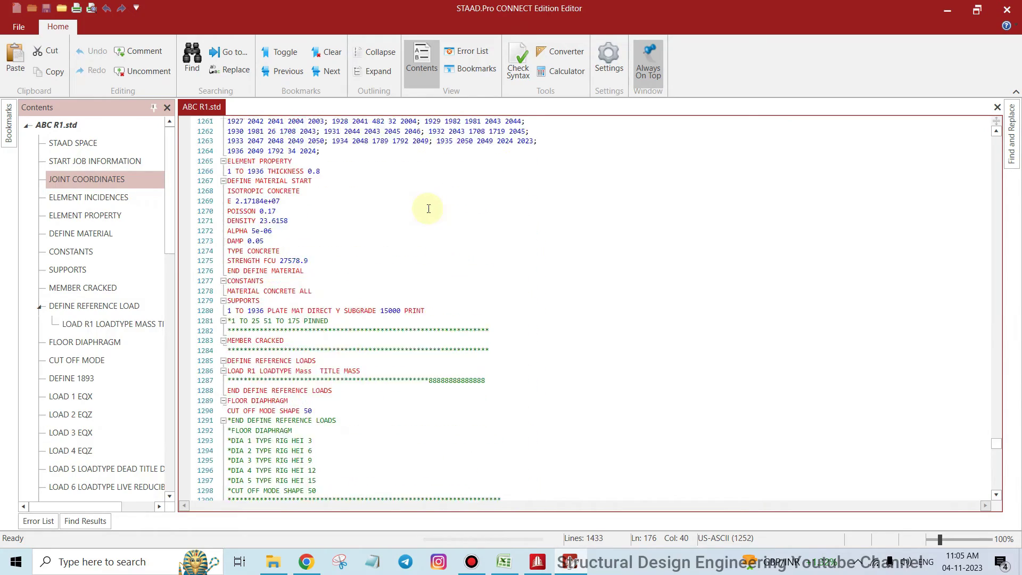
Examine the plate thickness under ELEMENT PROPERTY and the concrete definition under DEFINE MATERIAL in the command file.
scroll(426, 223, up, 3)
click(347, 249)
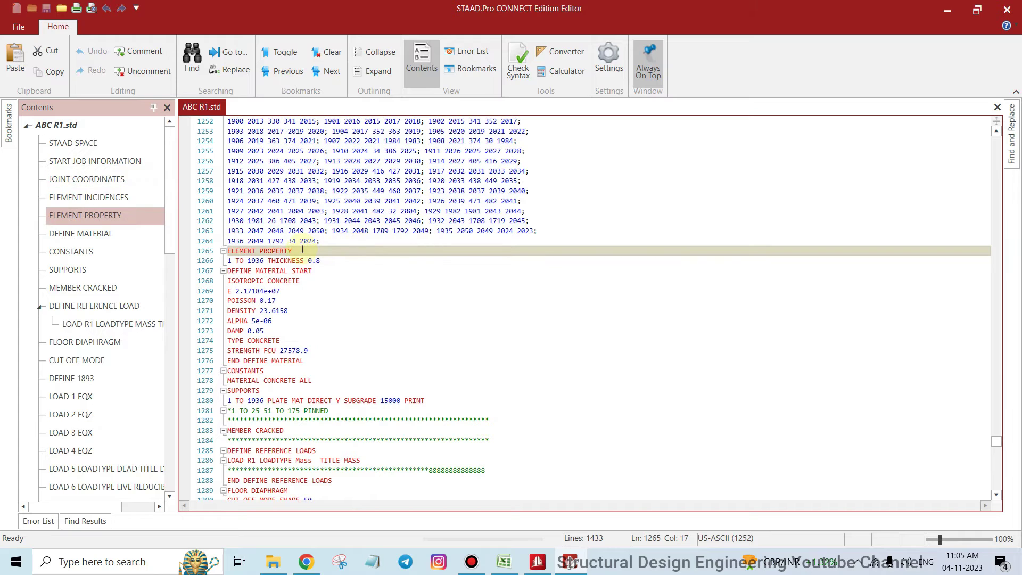
drag(255, 254, 324, 264)
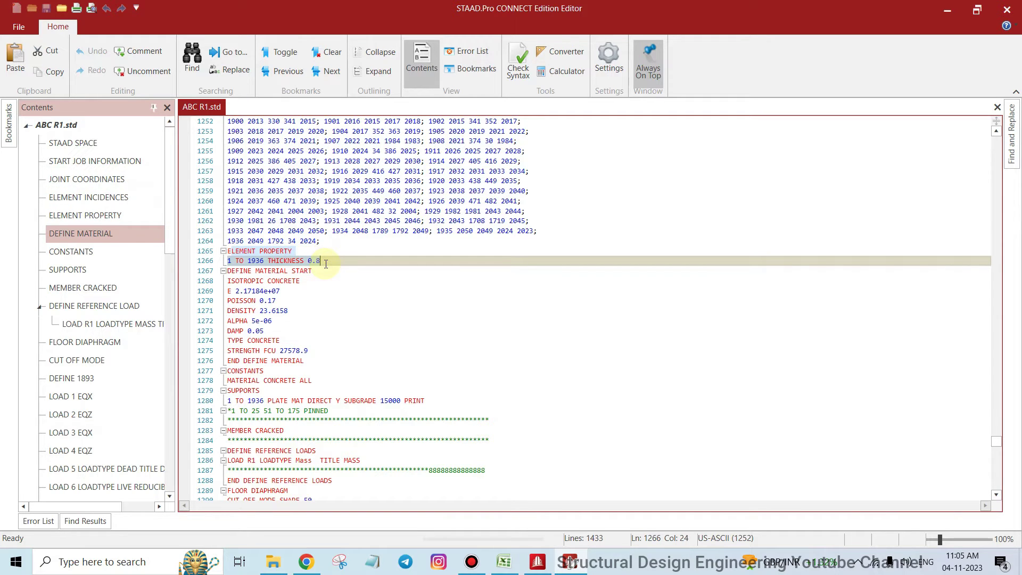
drag(228, 271, 326, 366)
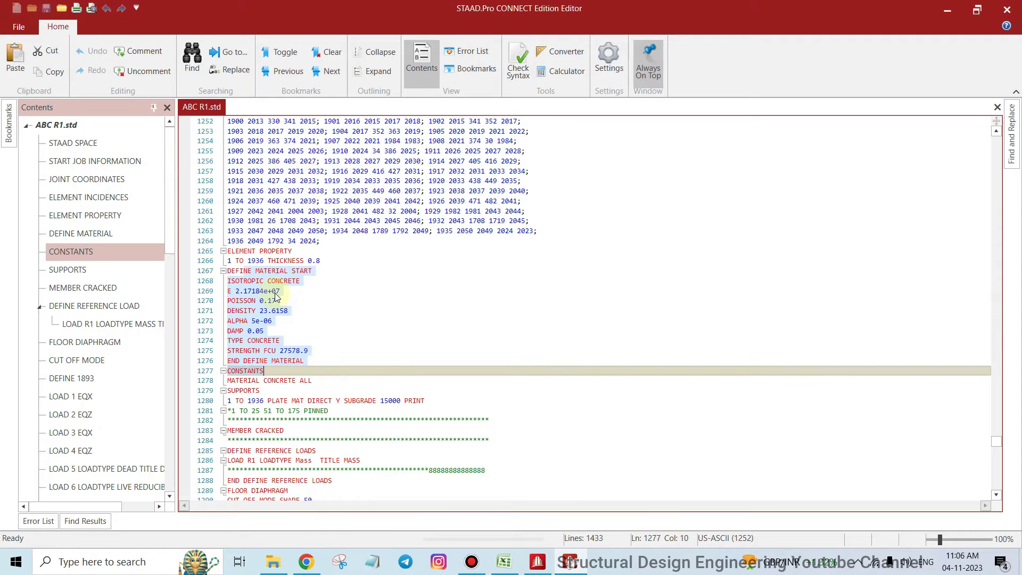
click(266, 271)
click(256, 280)
drag(271, 302, 321, 390)
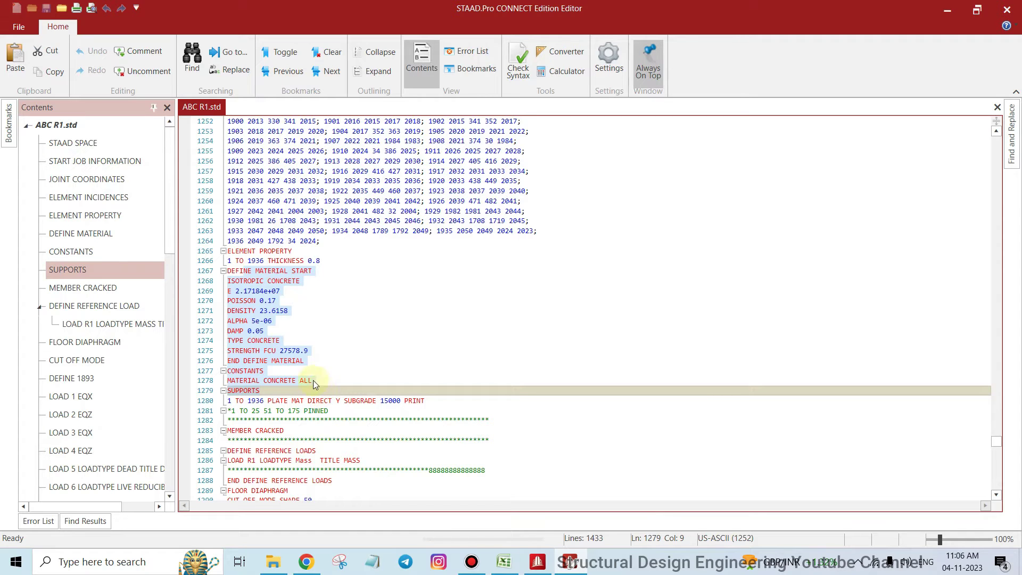
click(272, 301)
drag(236, 290, 287, 303)
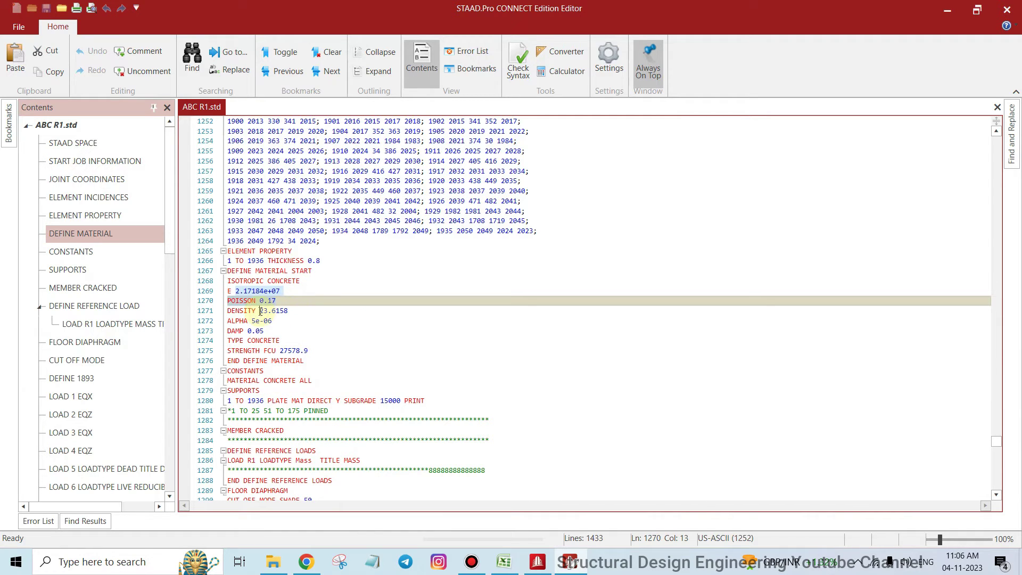
Check the PLATE MAT line under SUPPORTS, including its plate range, direction and subgrade value.
scroll(346, 293, down, 3)
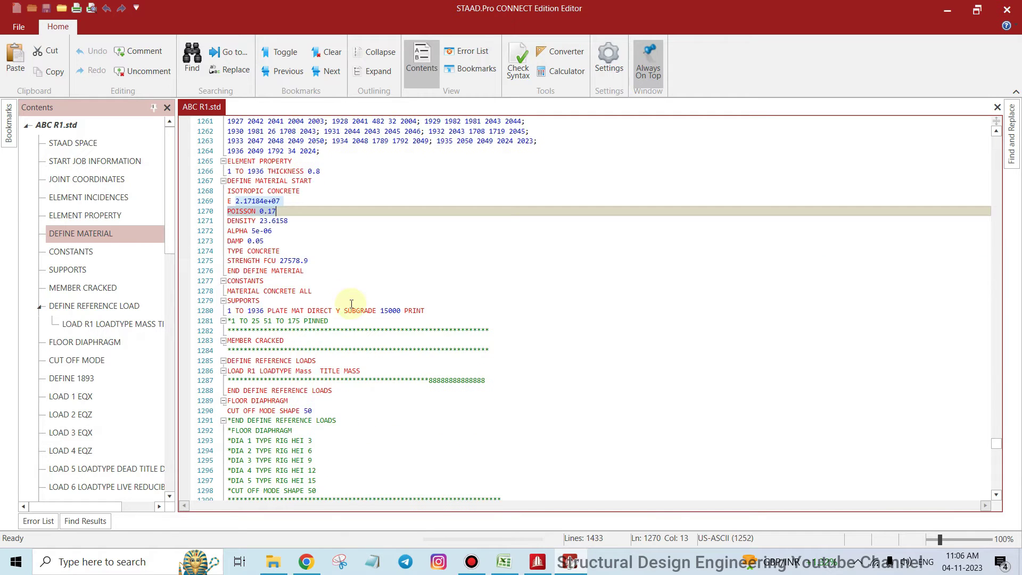
click(335, 266)
scroll(298, 250, down, 3)
drag(228, 212, 377, 223)
click(381, 221)
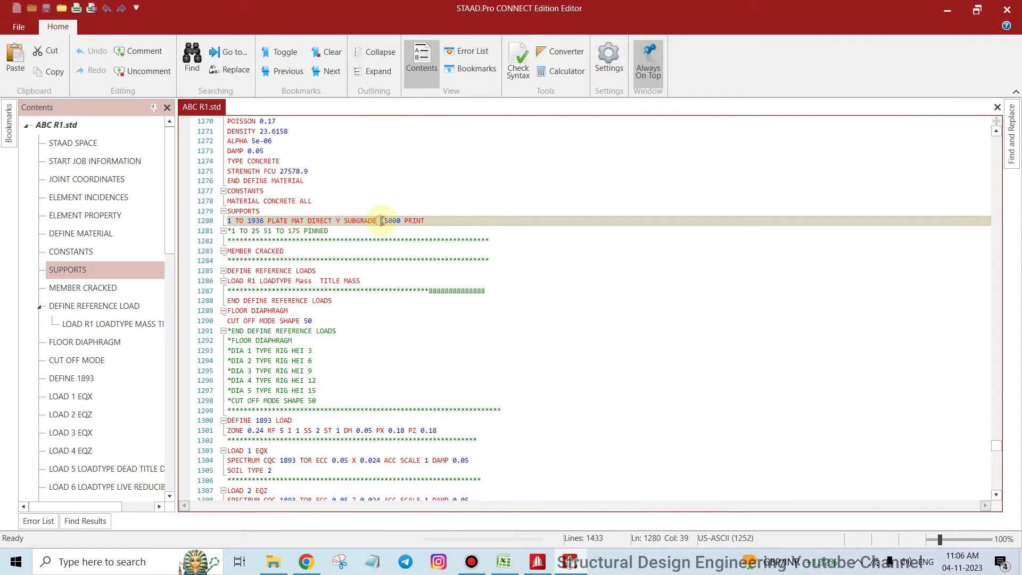
drag(430, 221, 215, 218)
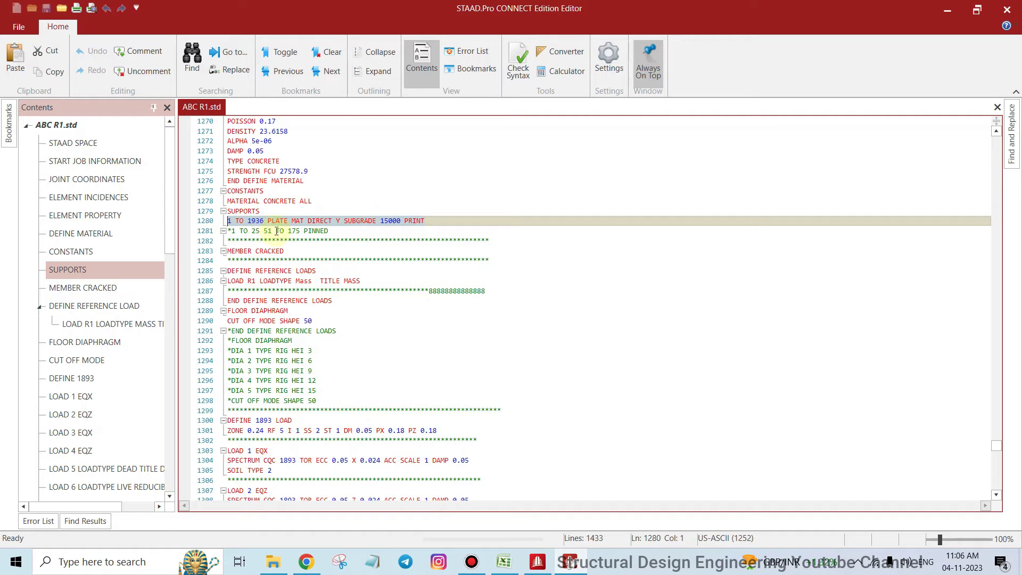
Comment out the MEMBER CRACKED line in the command file.
scroll(312, 250, down, 2)
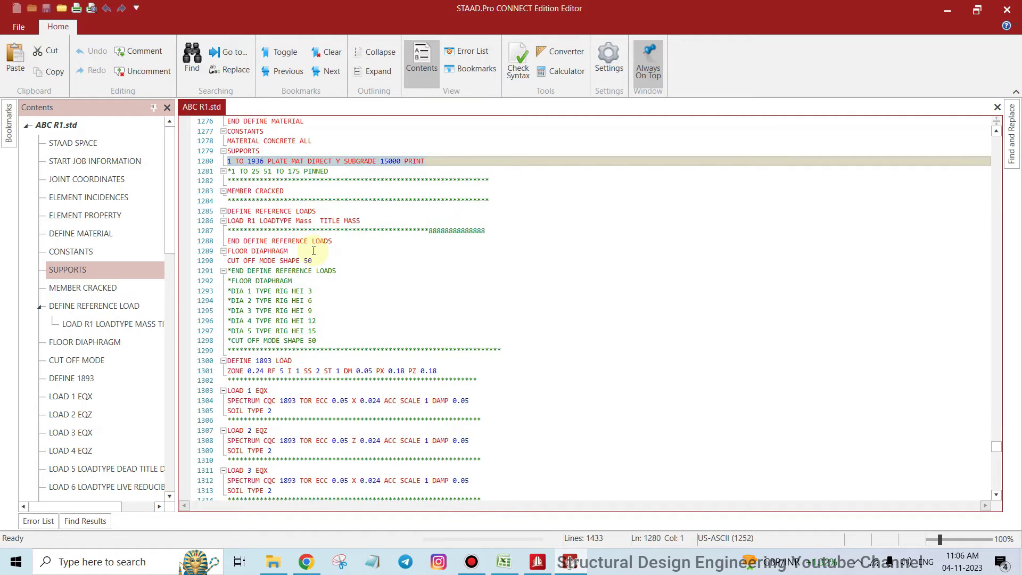
click(299, 191)
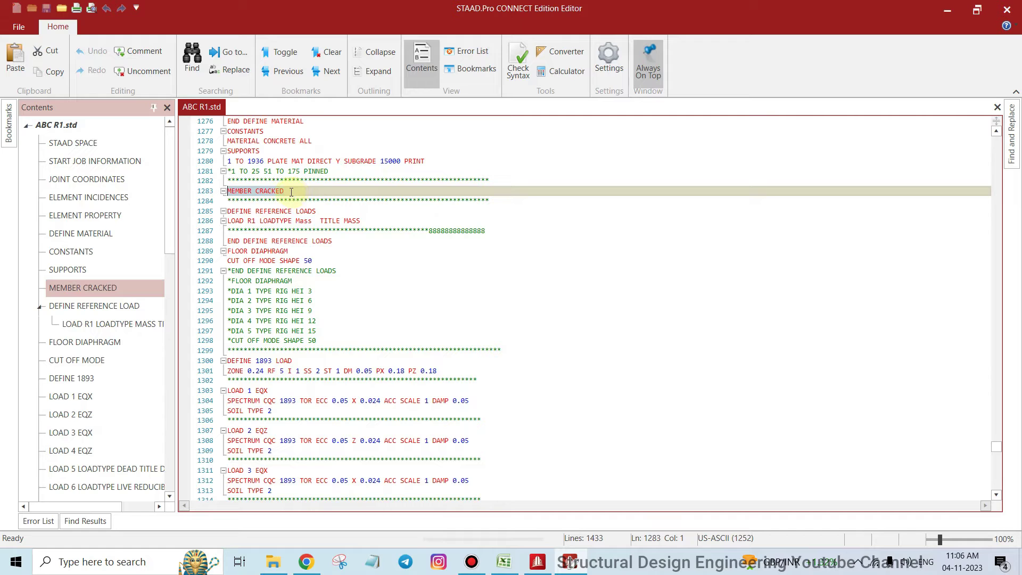
click(147, 68)
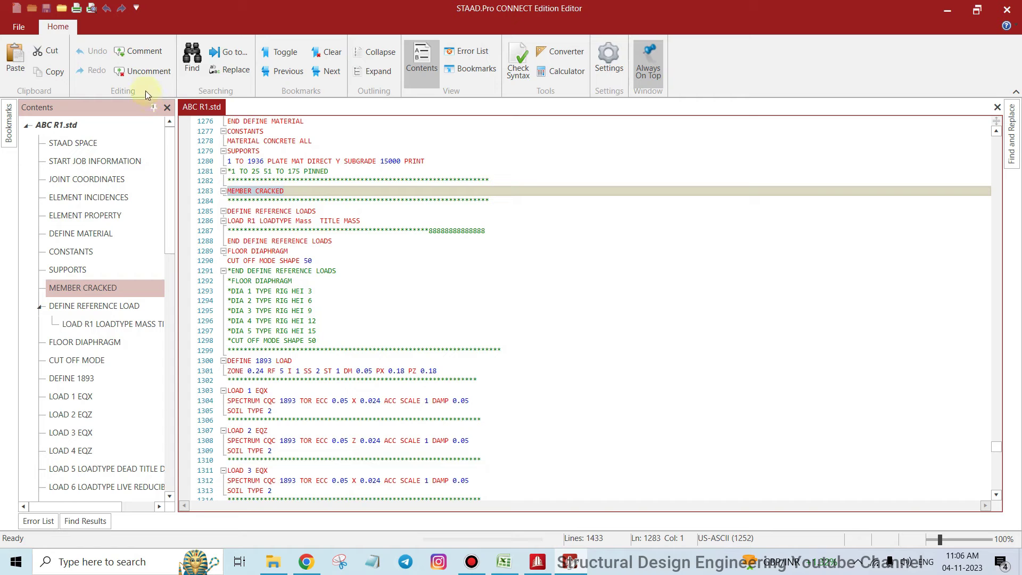
click(138, 51)
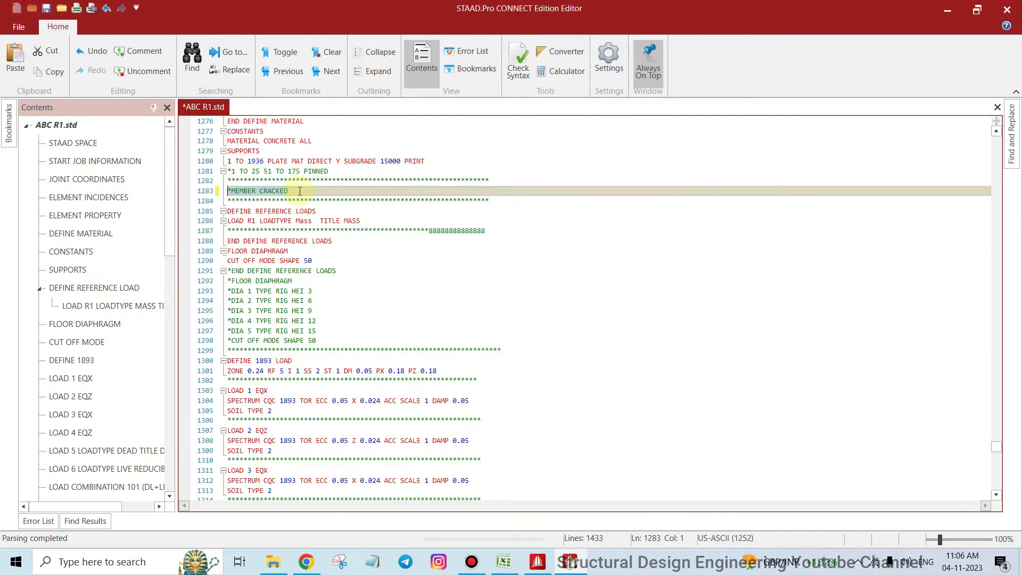
Comment out the DEFINE REFERENCE LOADS and LOAD R1 LOADTYPE Mass TITLE MASS lines.
scroll(304, 200, down, 2)
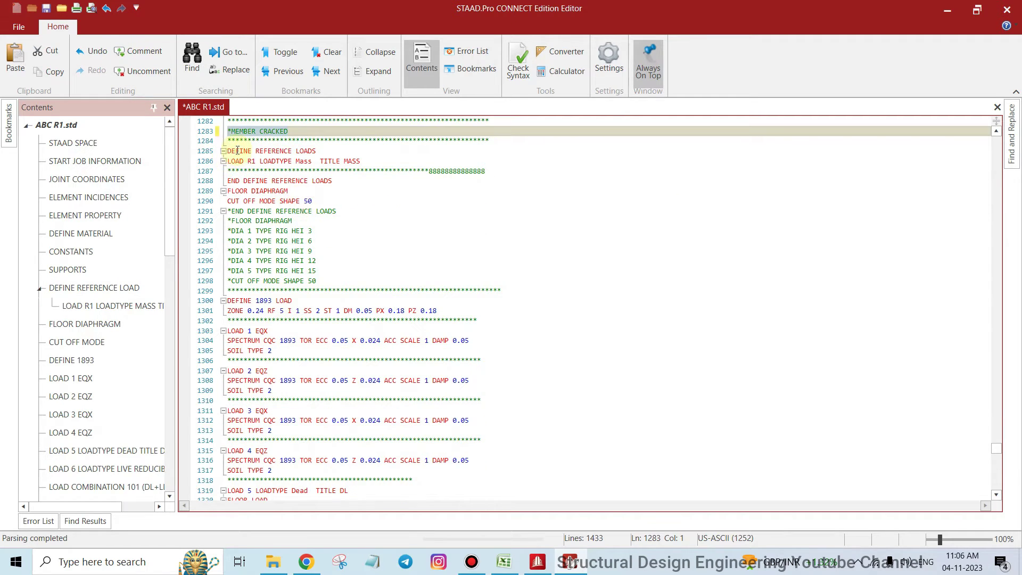
drag(356, 161, 229, 151)
click(145, 54)
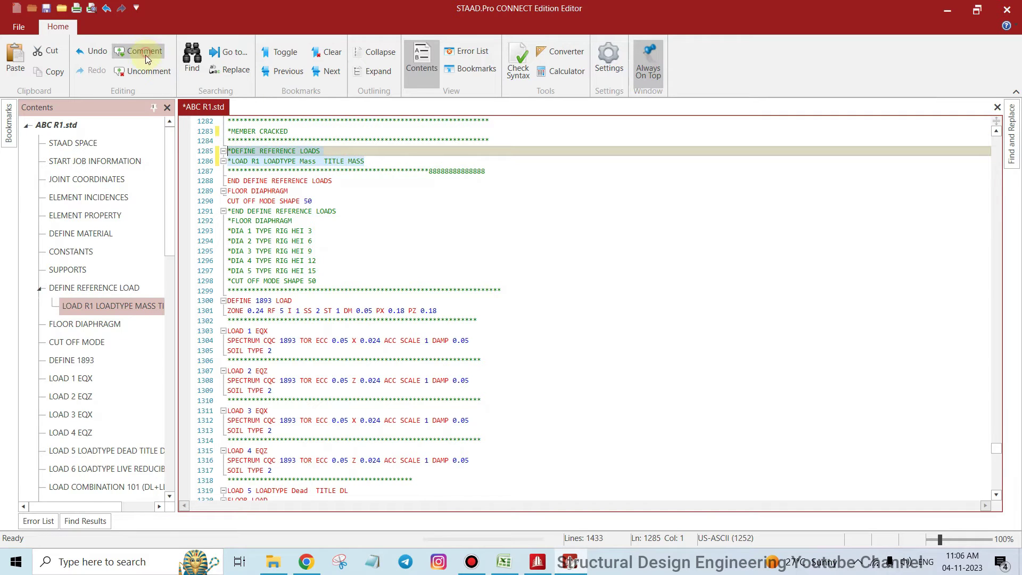
Comment out the active END DEFINE REFERENCE LOADS, FLOOR DIAPHRAGM and CUT OFF MODE SHAPE 50 lines.
click(315, 201)
drag(229, 181, 333, 199)
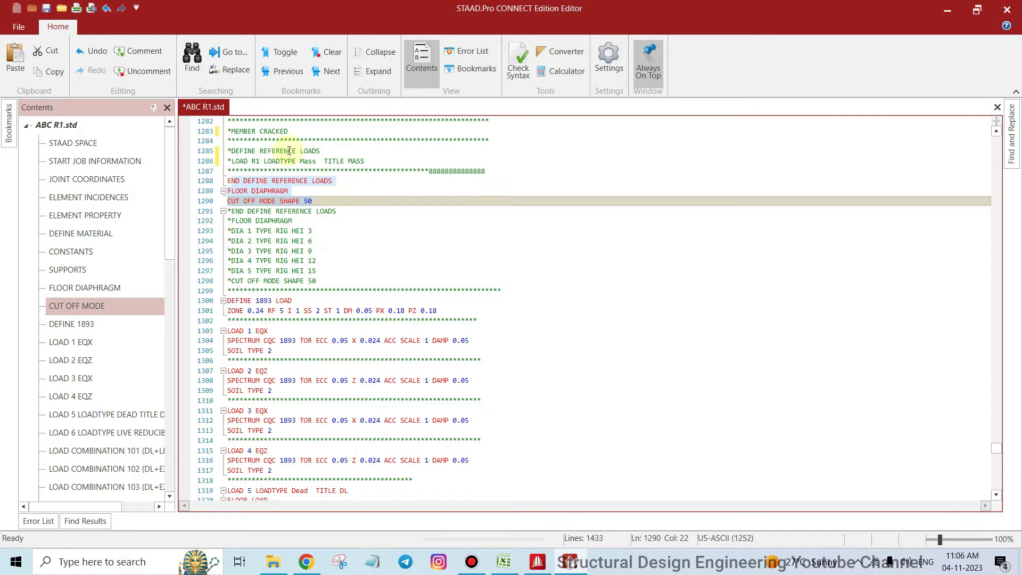
click(144, 51)
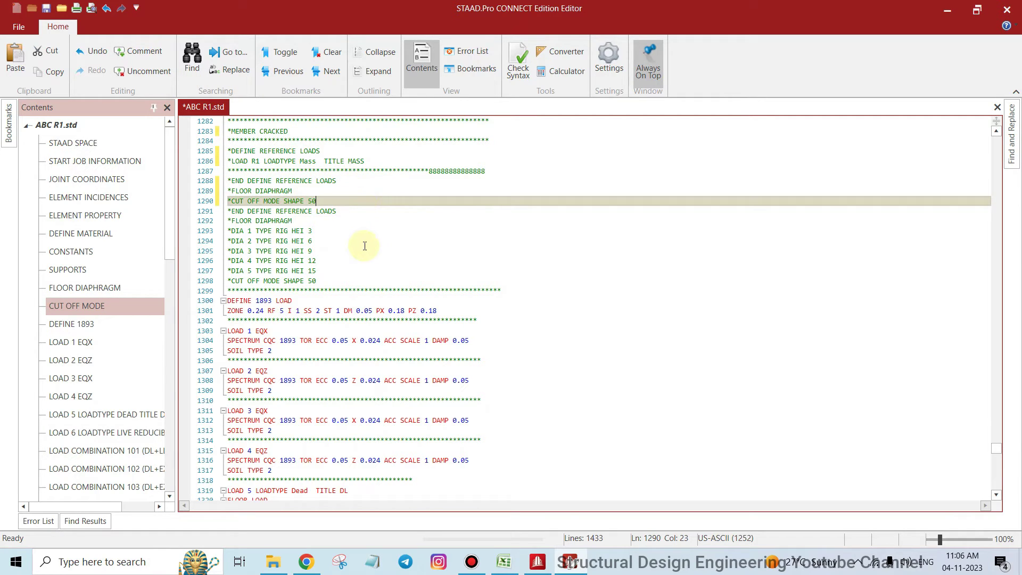
Comment out the DEFINE 1893 LOAD line and its ZONE 0.24 parameter line.
scroll(365, 251, down, 3)
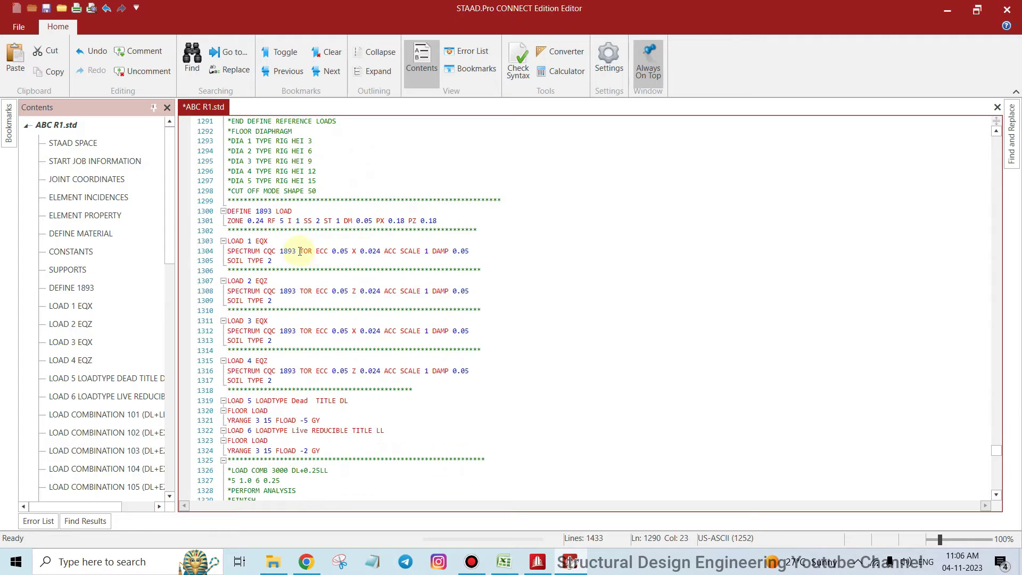
click(254, 251)
drag(255, 249, 281, 273)
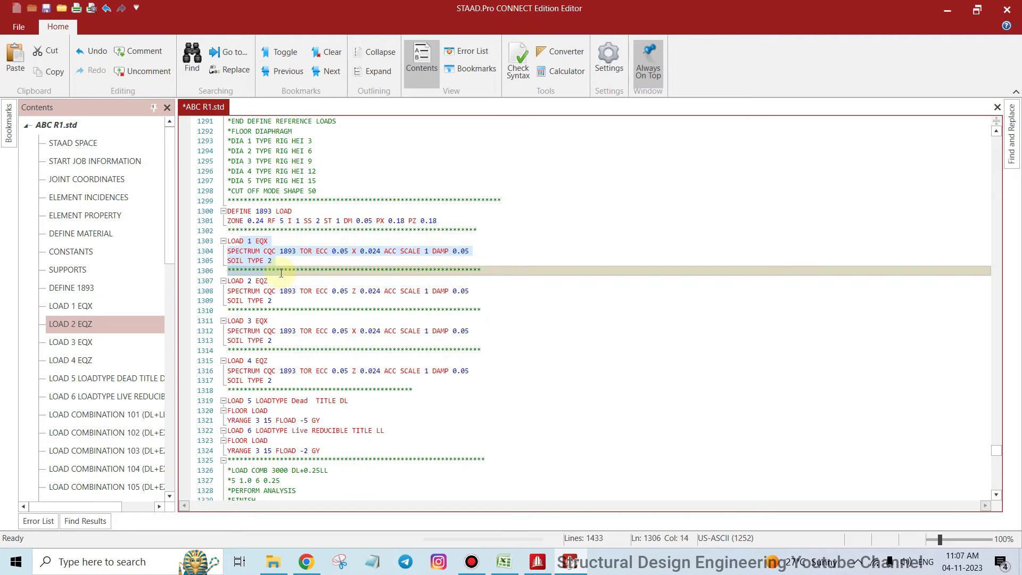
scroll(275, 253, up, 5)
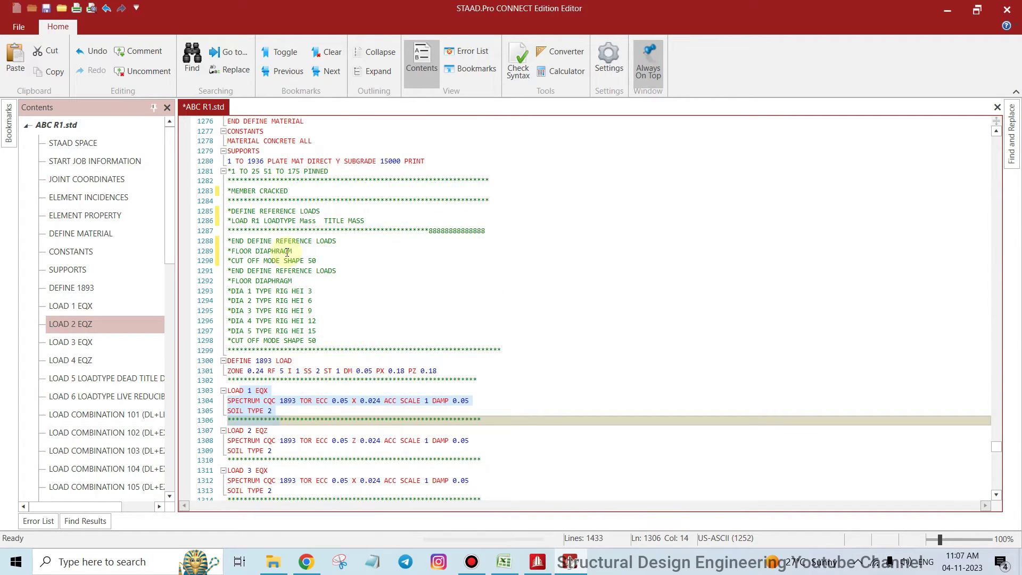
drag(456, 367, 228, 351)
click(139, 51)
click(261, 370)
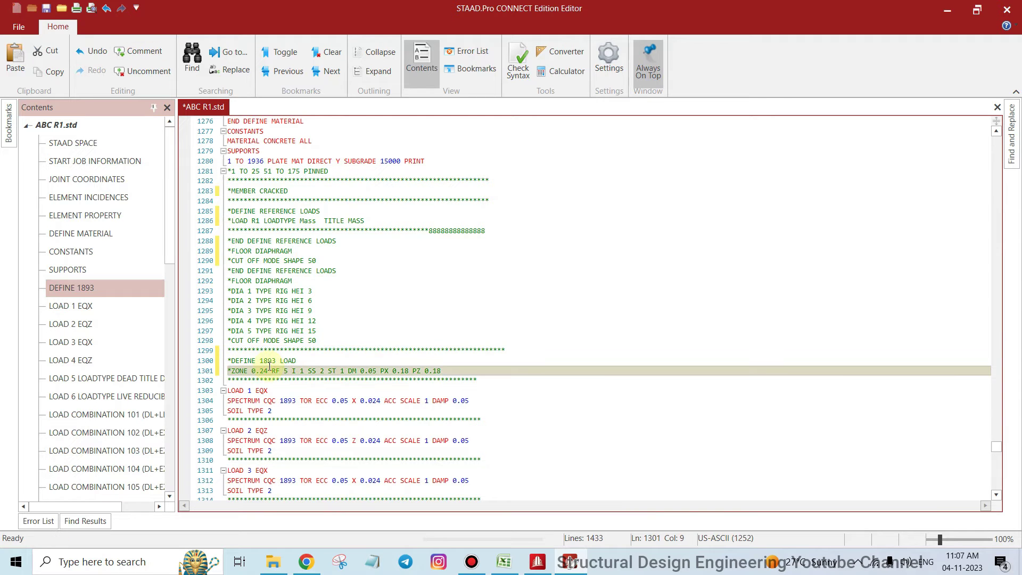
Review the commented block between SUPPORTS and LOAD 1 EQX, from MEMBER CRACKED through the reference load, diaphragm and 1893 definition lines.
scroll(293, 361, up, 3)
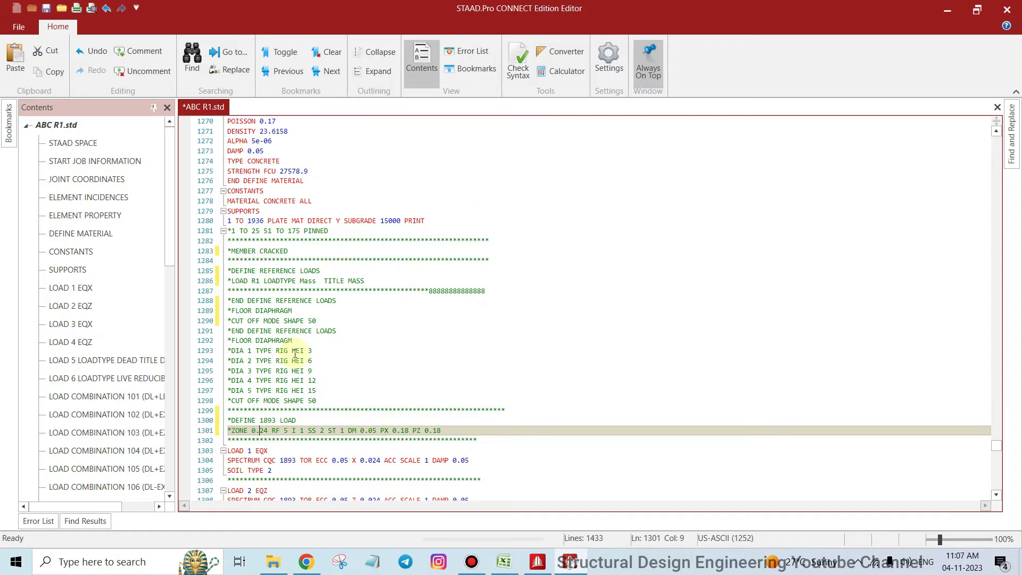
click(446, 244)
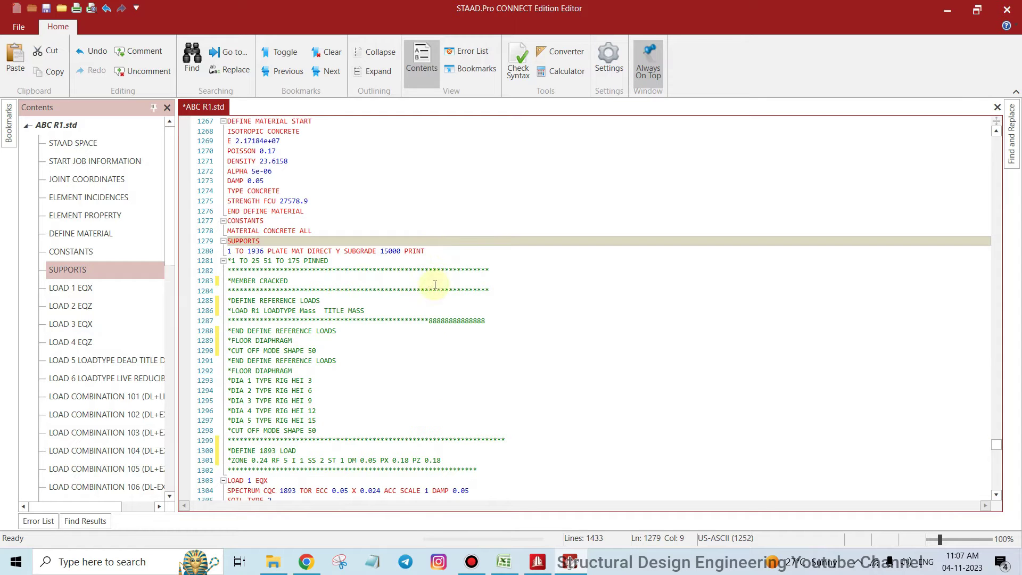
scroll(431, 324, down, 5)
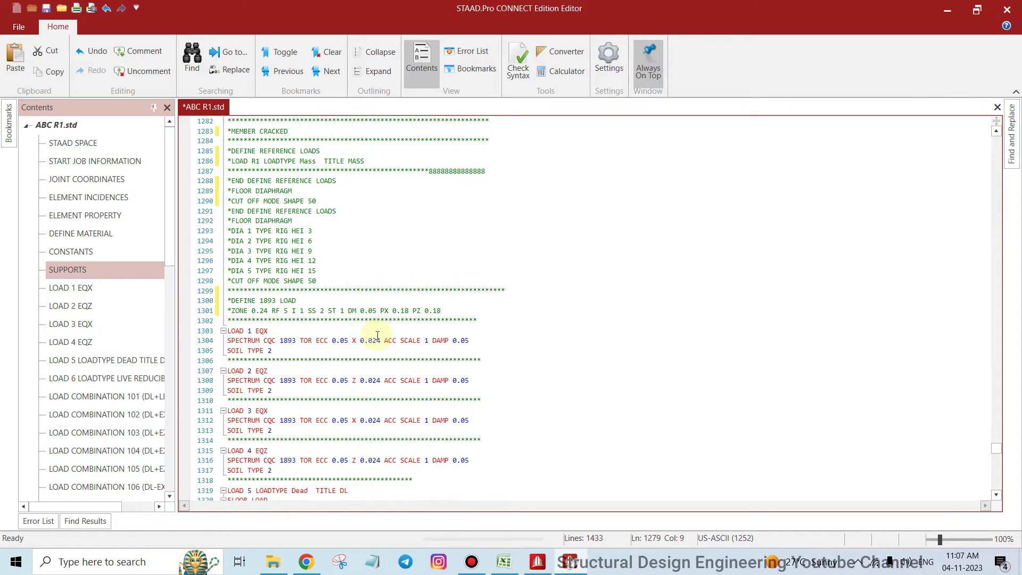
click(256, 330)
scroll(275, 257, up, 4)
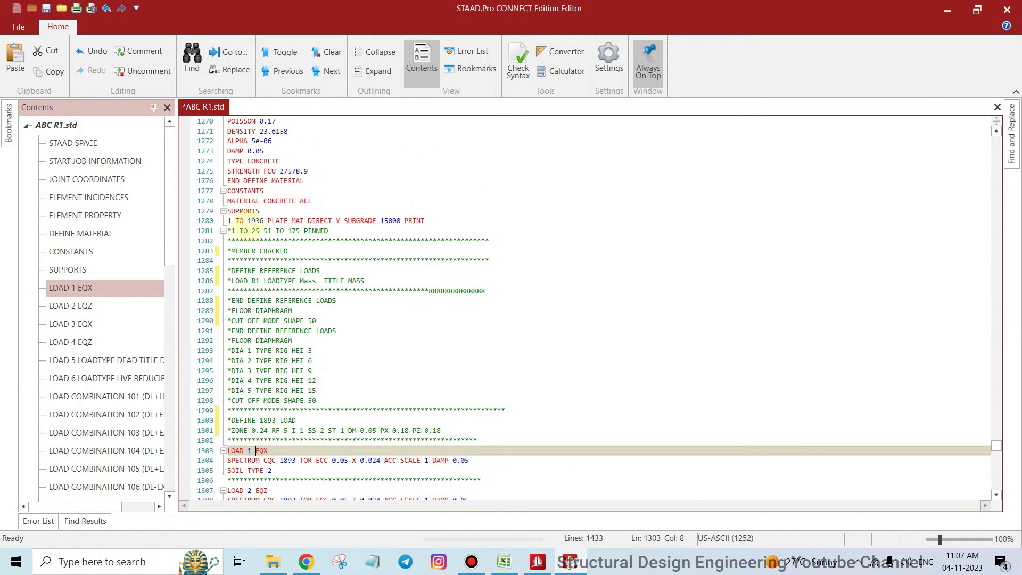
drag(235, 245, 427, 450)
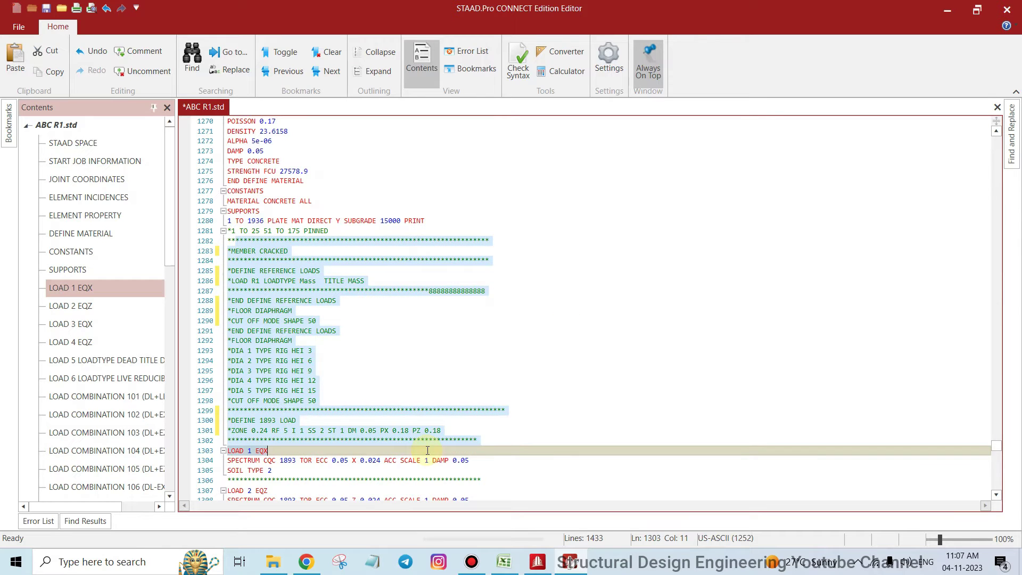
click(324, 331)
drag(246, 240, 305, 253)
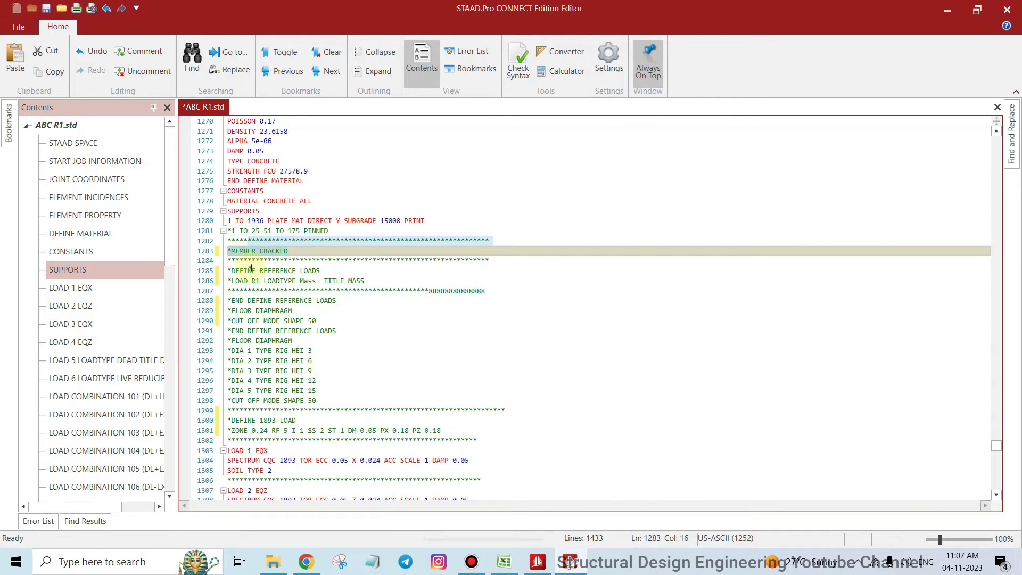
click(312, 272)
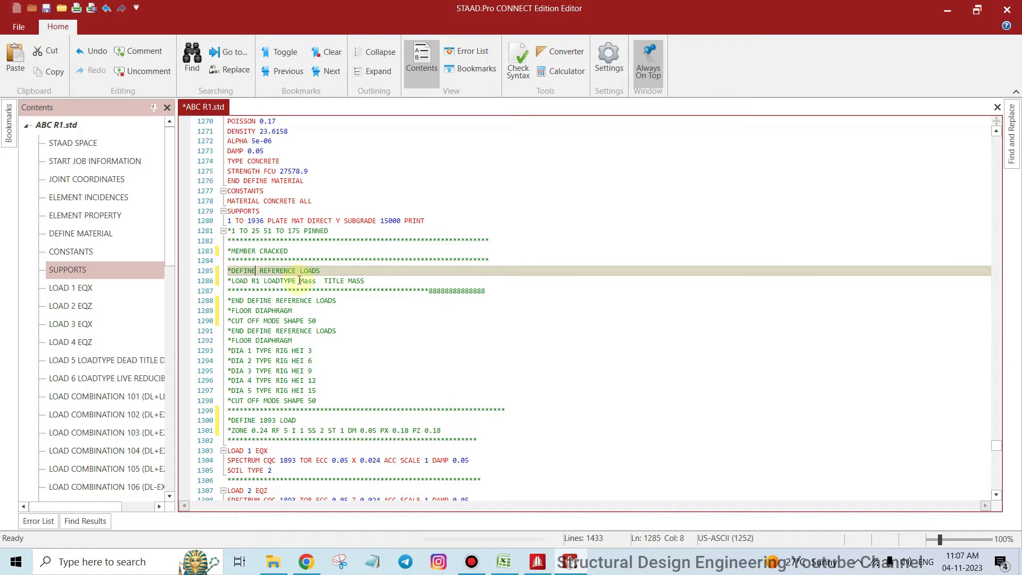
drag(298, 280, 361, 291)
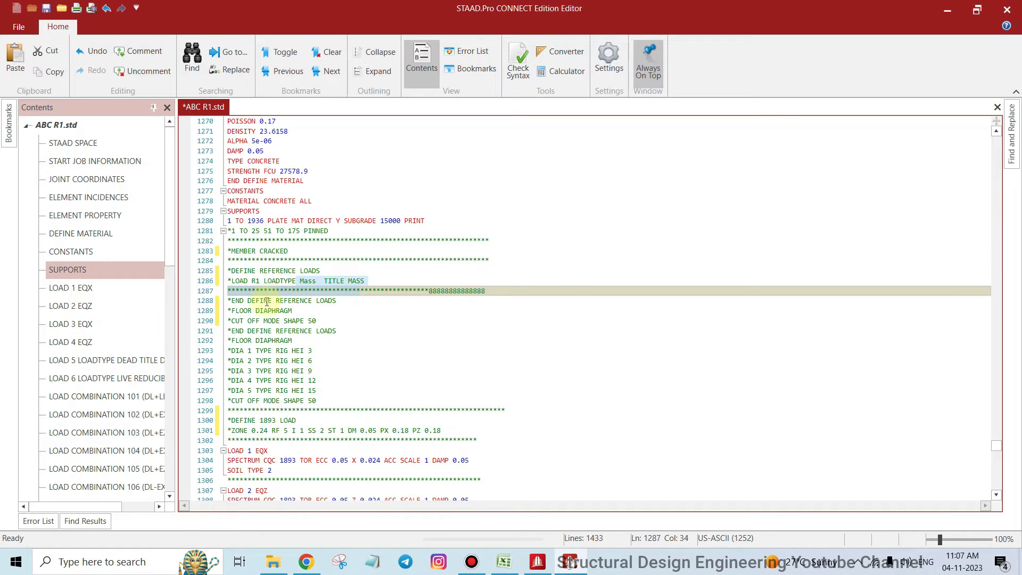
drag(230, 300, 347, 340)
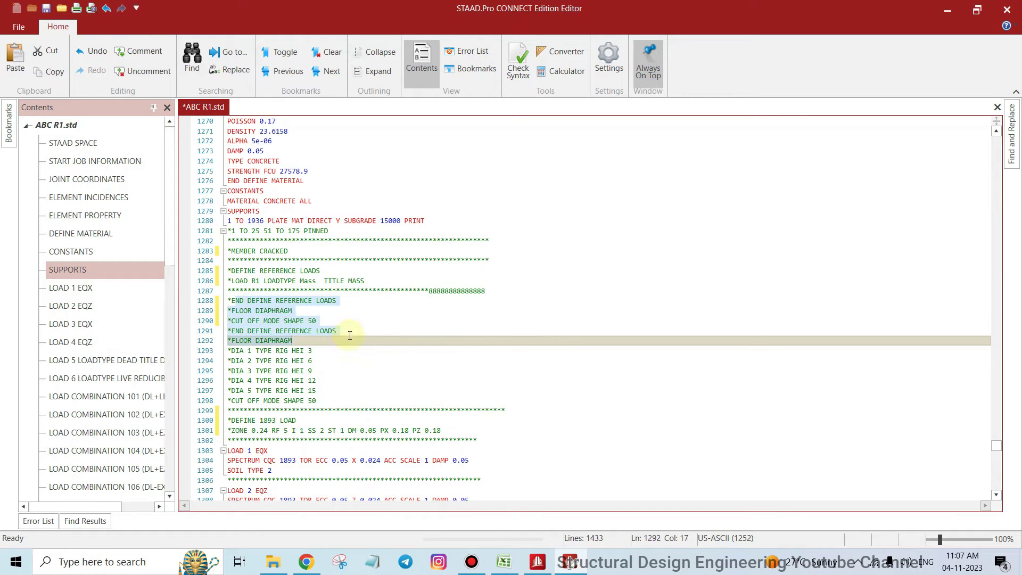
scroll(362, 325, down, 4)
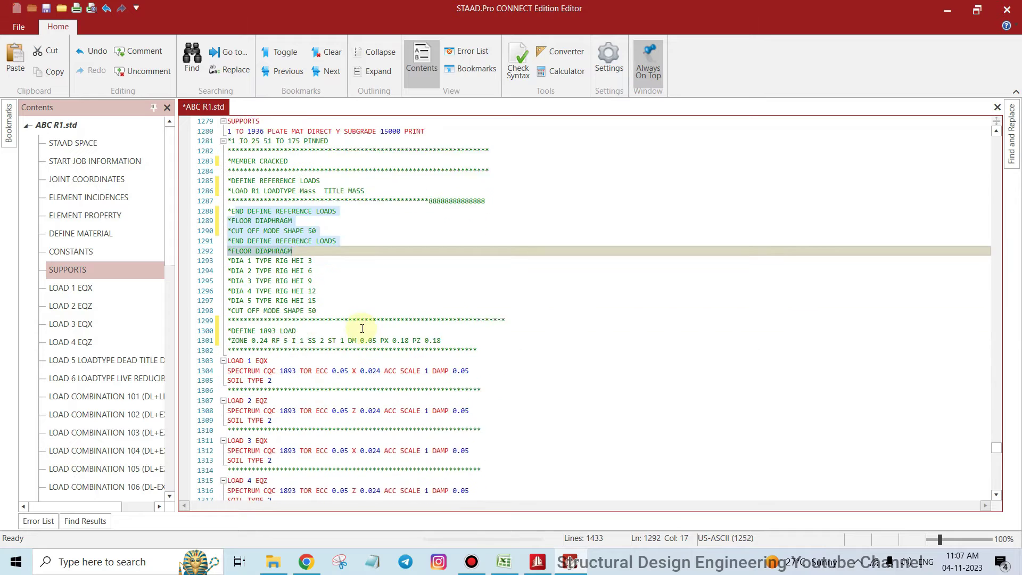
drag(229, 301, 467, 313)
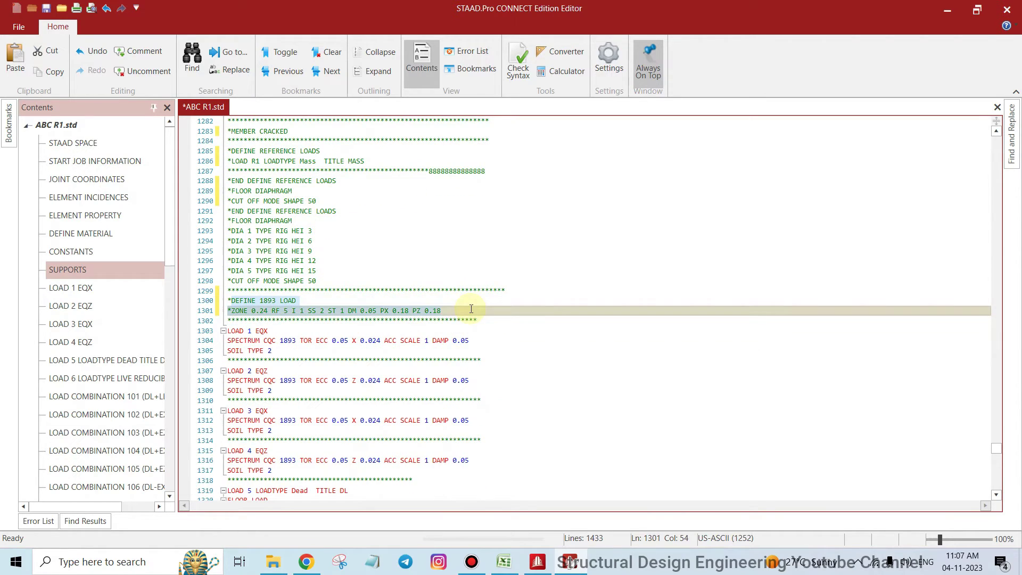
Examine load cases 1 to 6 and the load combinations down to the end of the command file.
scroll(469, 291, down, 4)
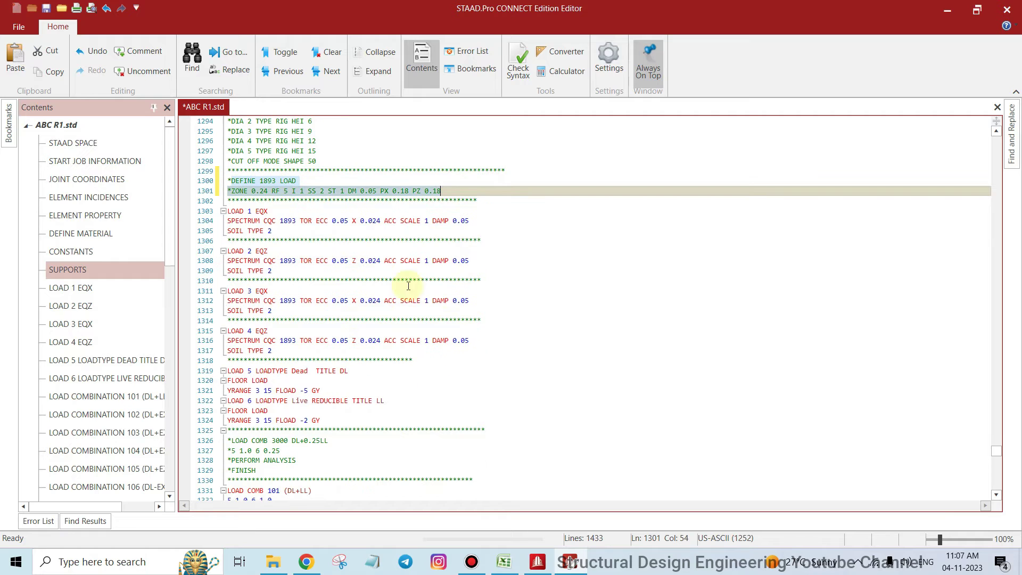
click(245, 210)
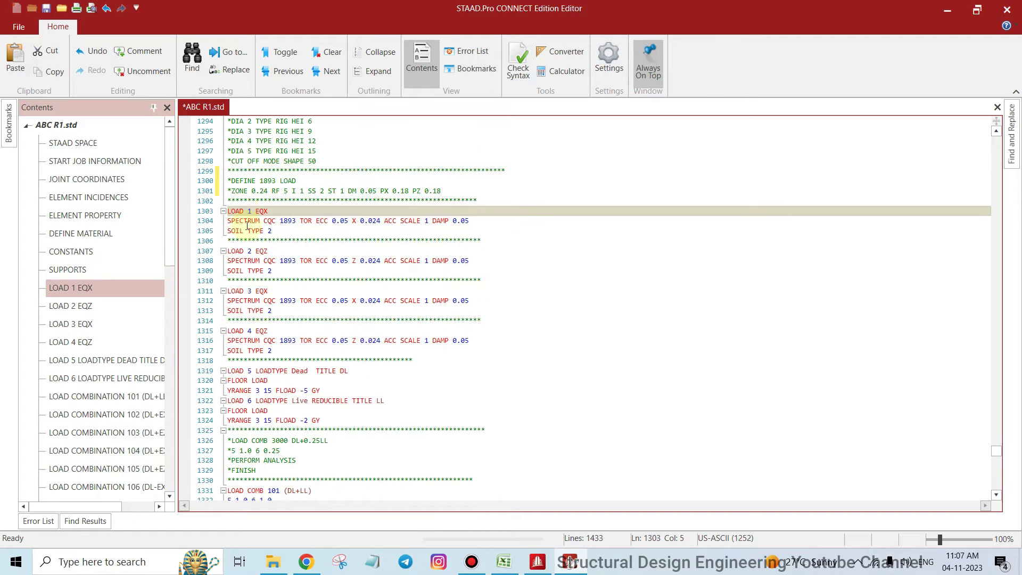
click(283, 411)
drag(337, 422, 201, 211)
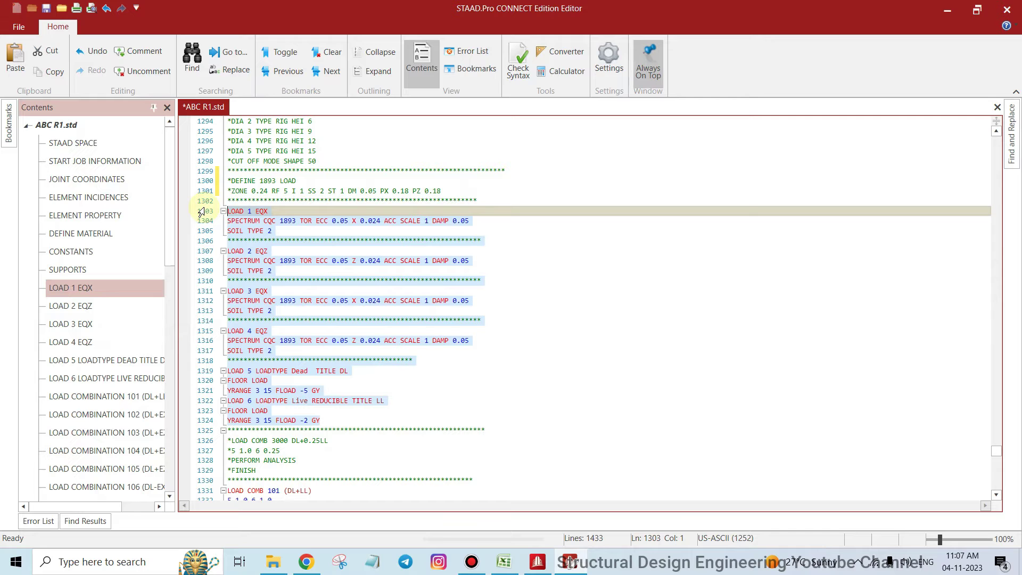
scroll(431, 290, down, 5)
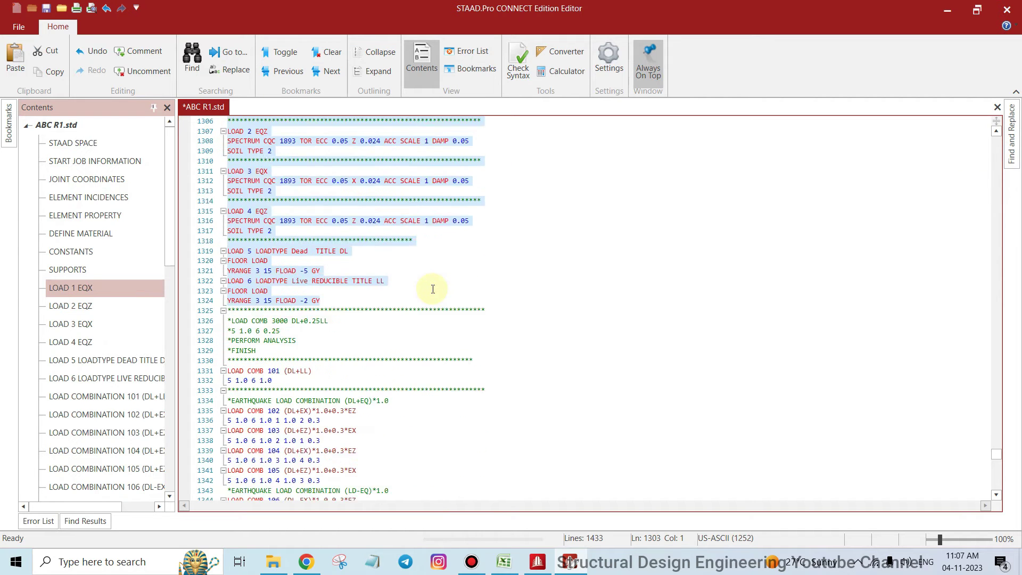
scroll(431, 290, down, 6)
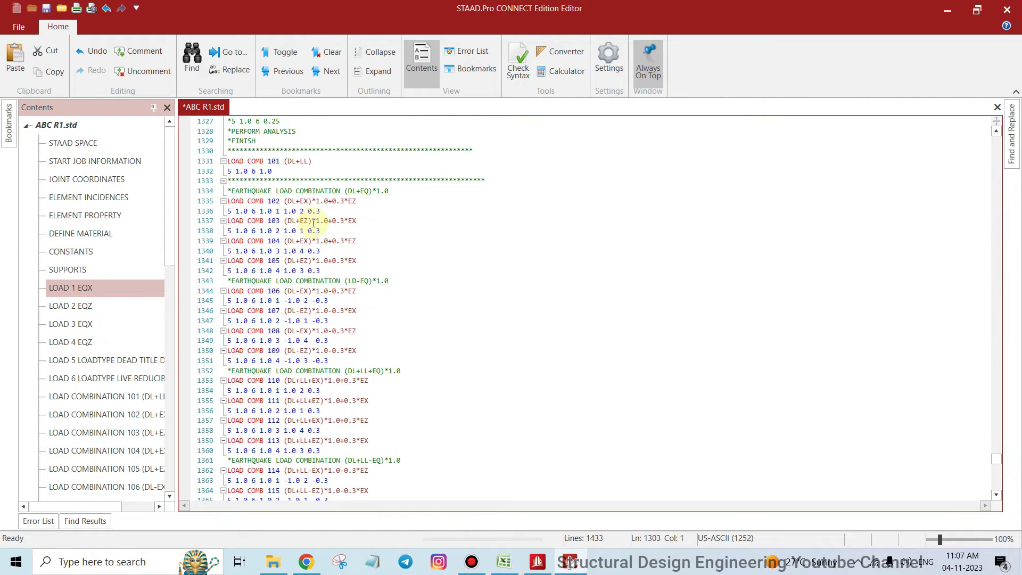
scroll(320, 243, down, 18)
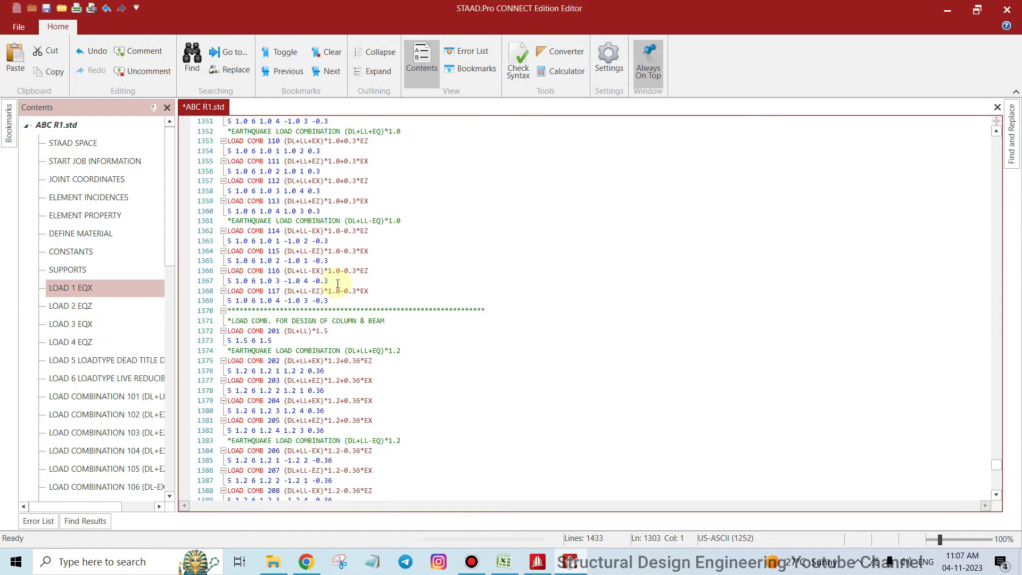
scroll(340, 283, down, 8)
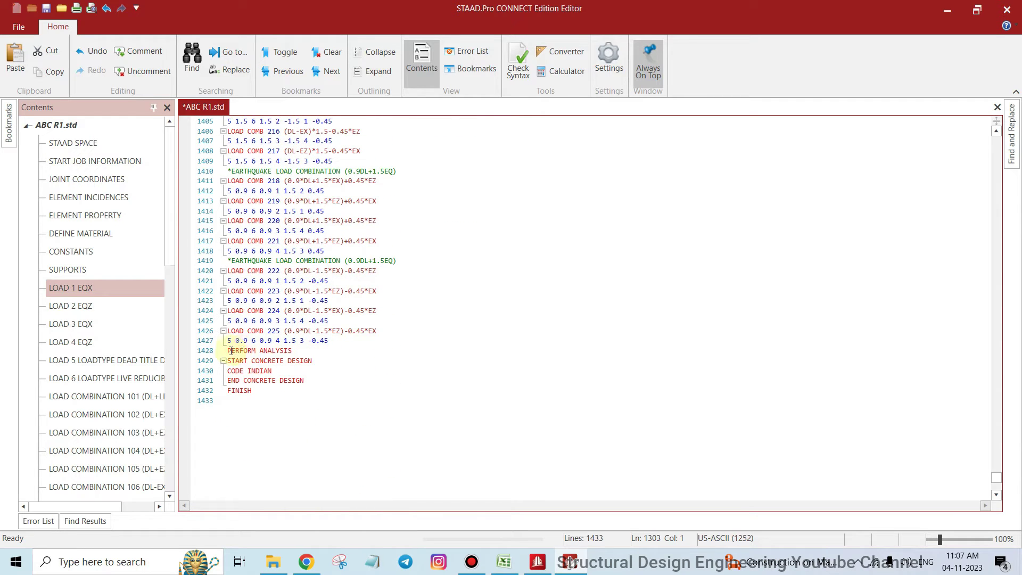
Comment out the START CONCRETE DESIGN, CODE INDIAN and END CONCRETE DESIGN lines, keeping PERFORM ANALYSIS and FINISH active.
click(295, 351)
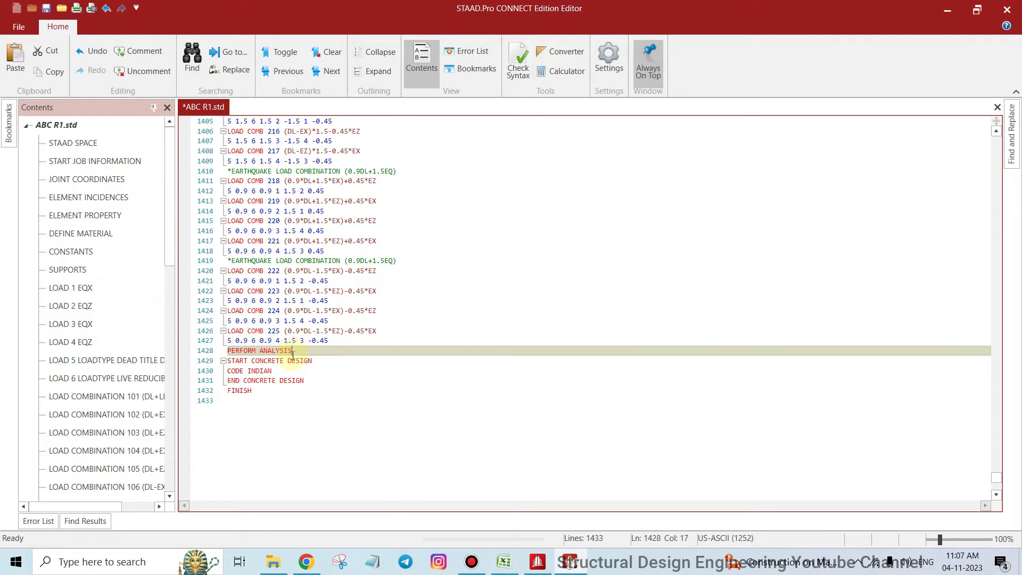
click(269, 360)
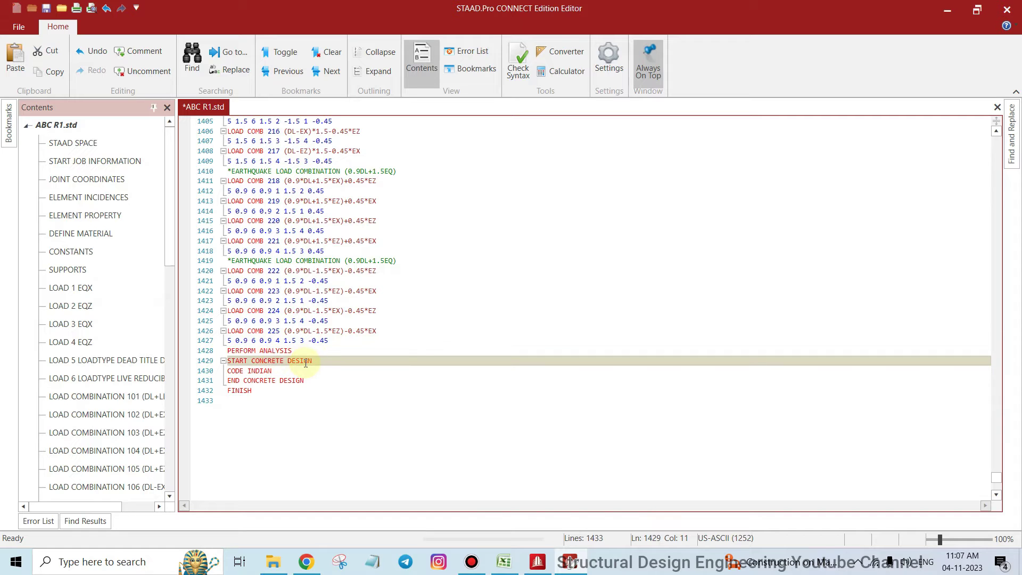
drag(314, 383, 219, 365)
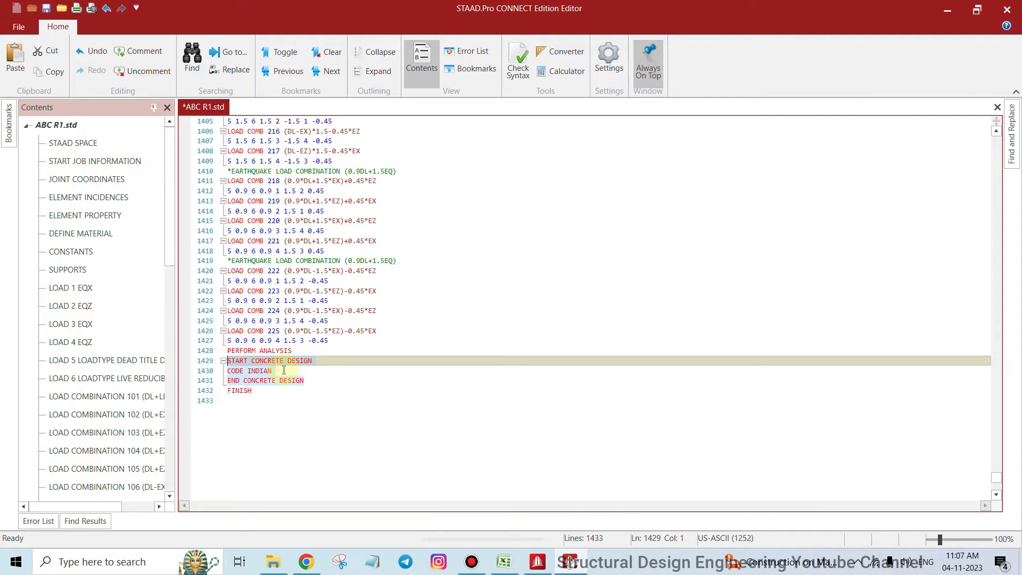
click(138, 51)
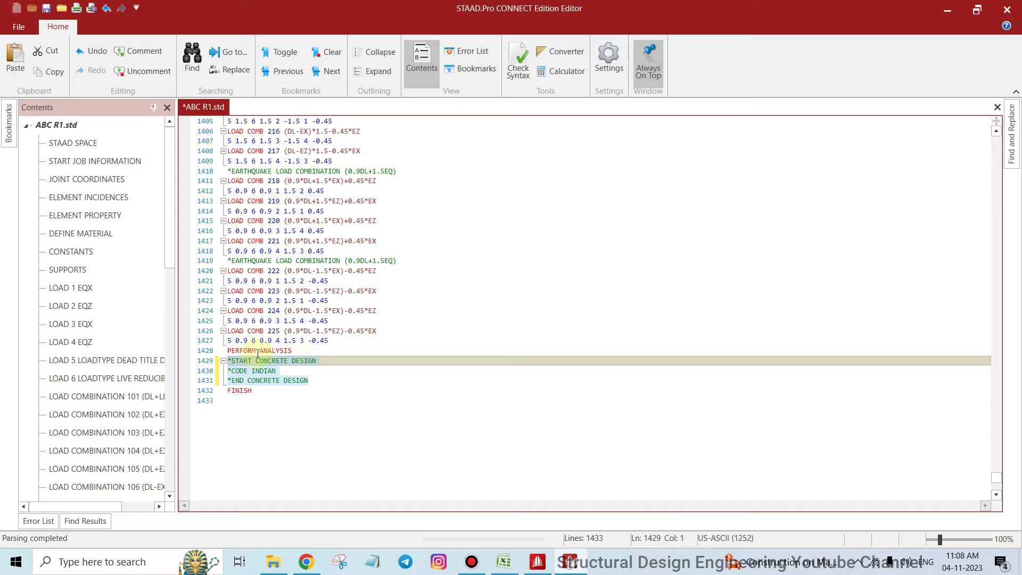
click(263, 393)
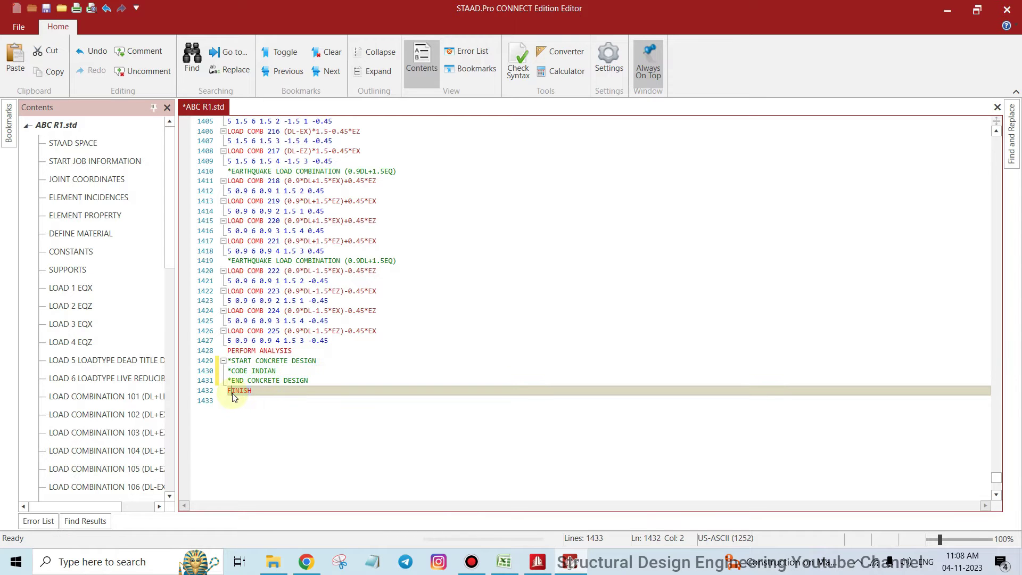
Return to the primary load cases 1 to 6 and check the SPECTRUM and SOIL TYPE lines under LOAD 1 EQX.
scroll(318, 326, up, 20)
scroll(317, 326, up, 2)
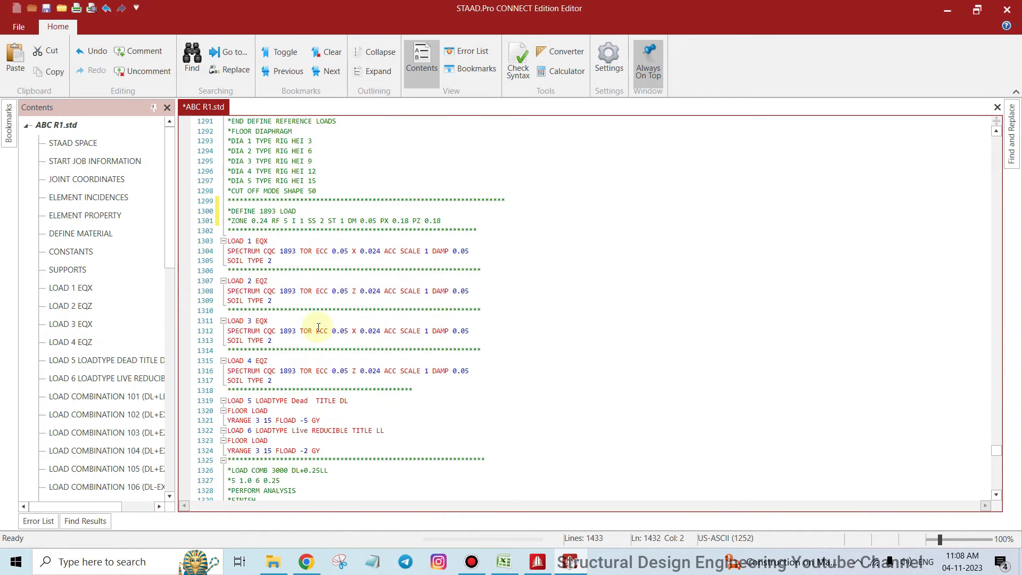
drag(240, 243, 355, 449)
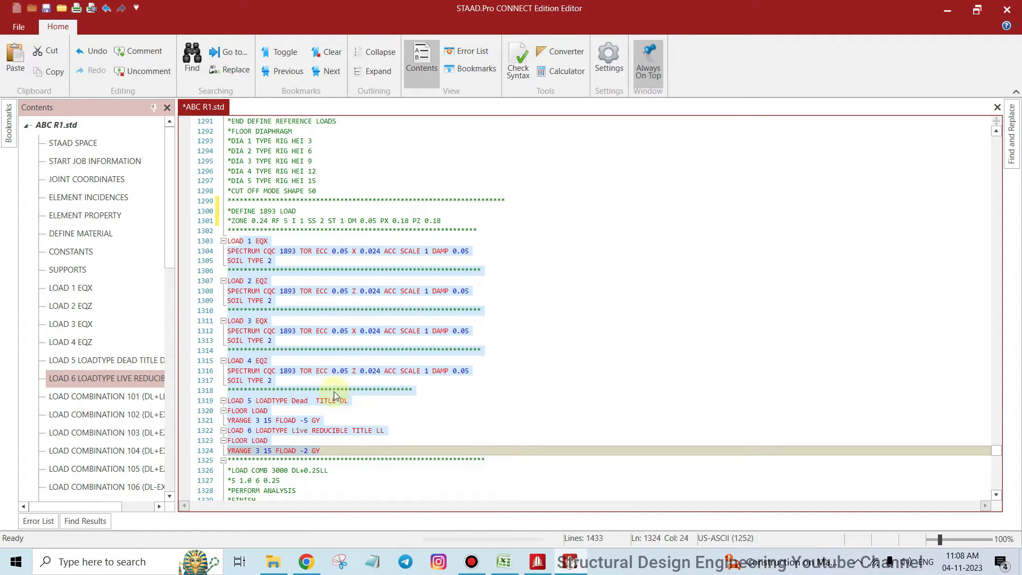
click(302, 253)
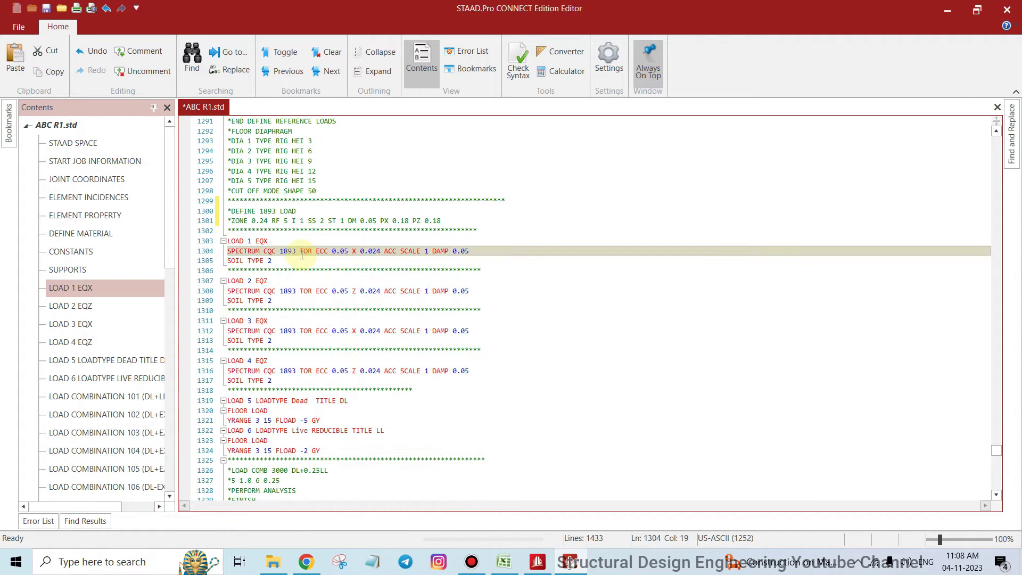
key(Down)
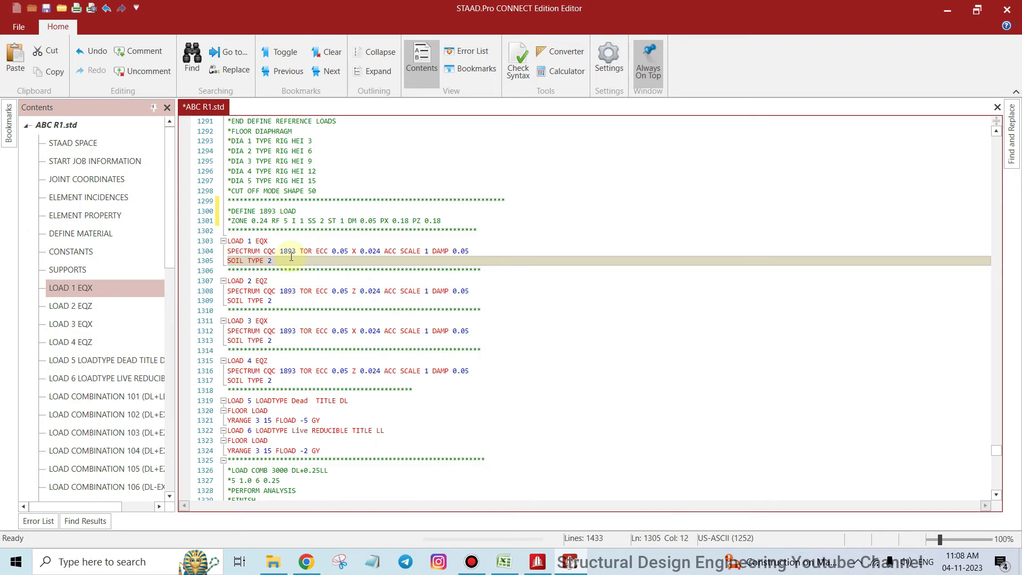
Delete the SPECTRUM and SOIL TYPE lines under LOAD 1 EQX and LOAD 2 EQZ.
click(229, 241)
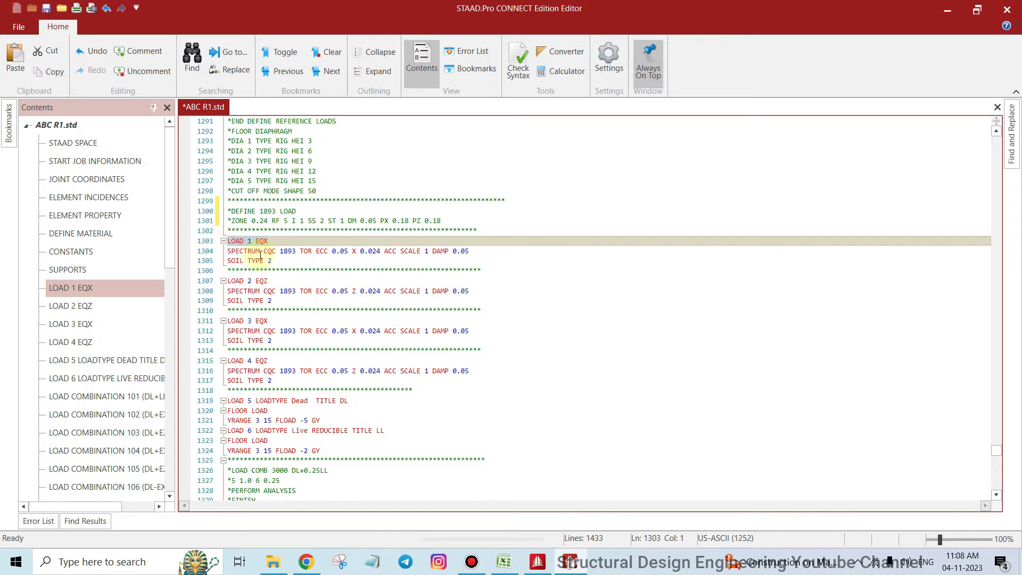
click(280, 261)
click(216, 252)
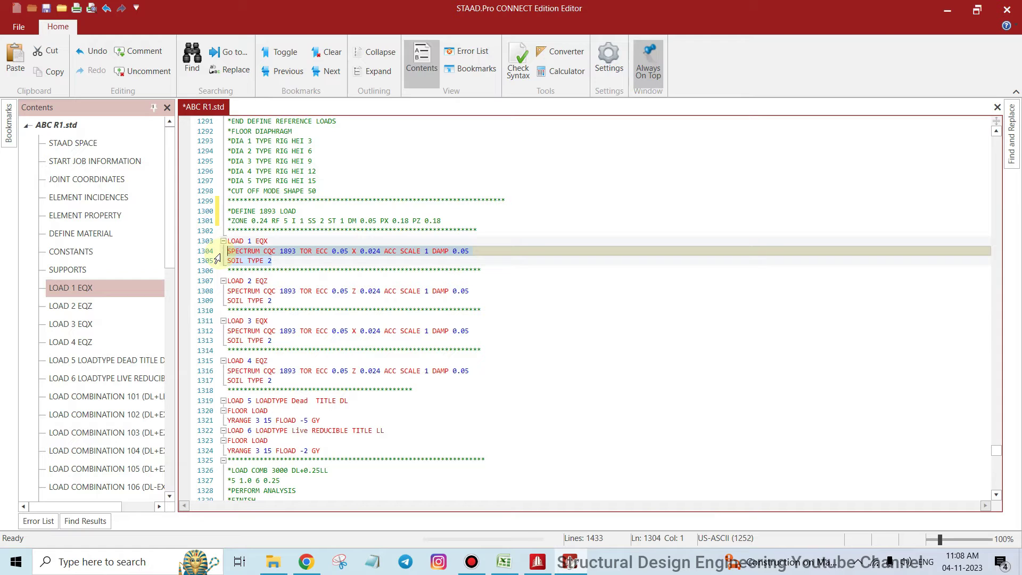
key(Delete)
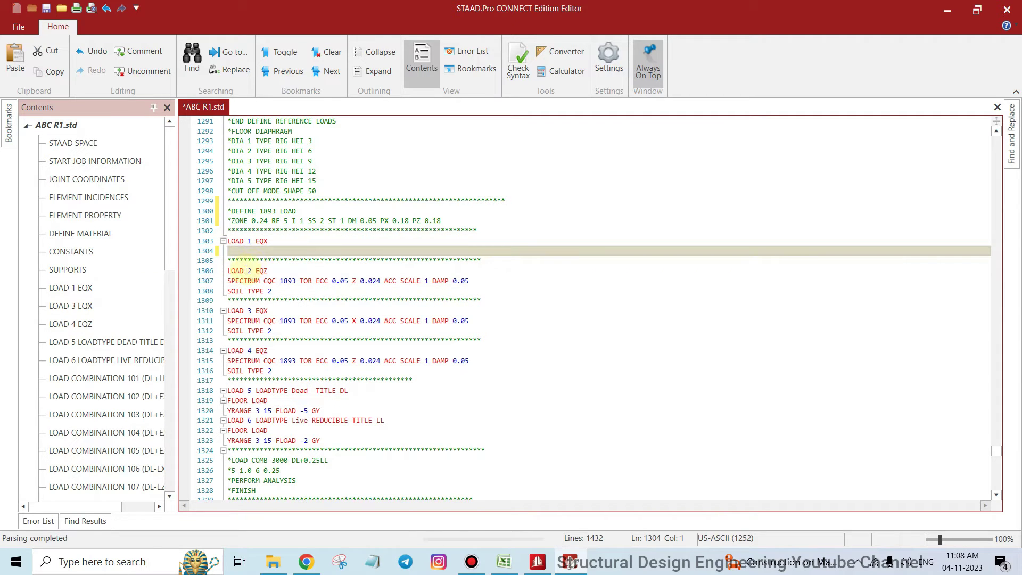
drag(291, 290, 235, 279)
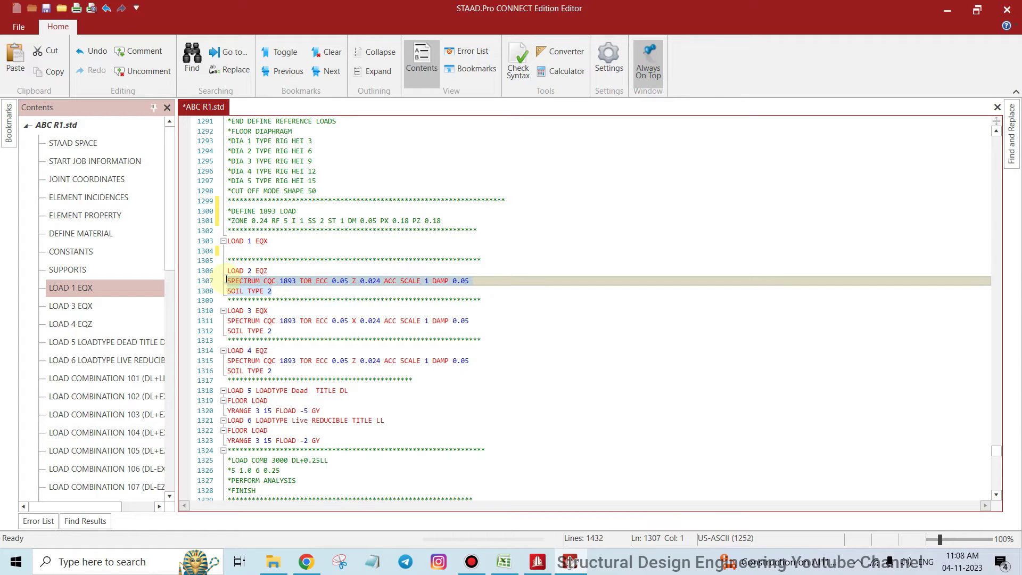
key(Delete)
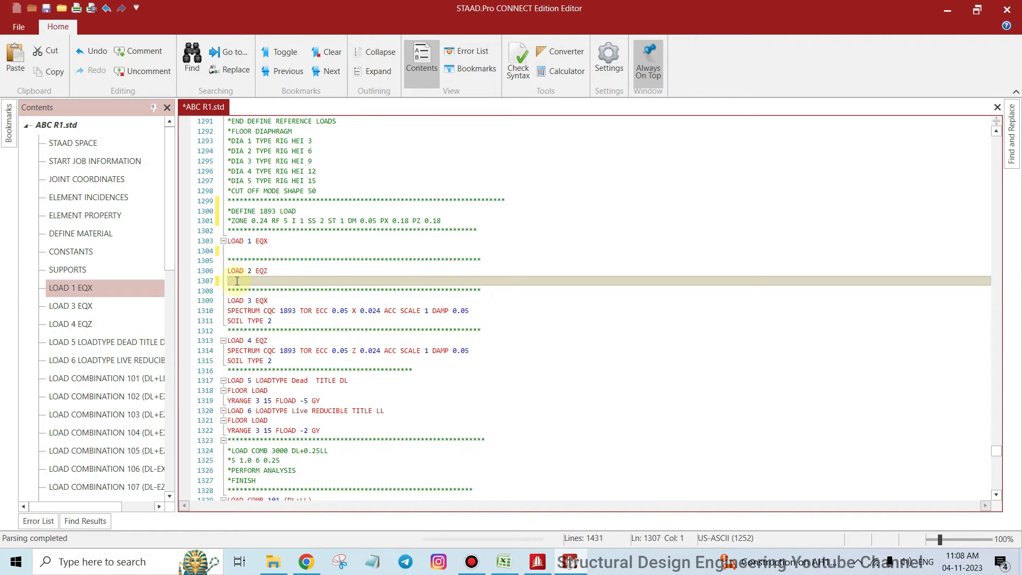
Remove the SPECTRUM and SOIL TYPE lines from LOAD 3 EQX and LOAD 4 EQZ.
click(253, 299)
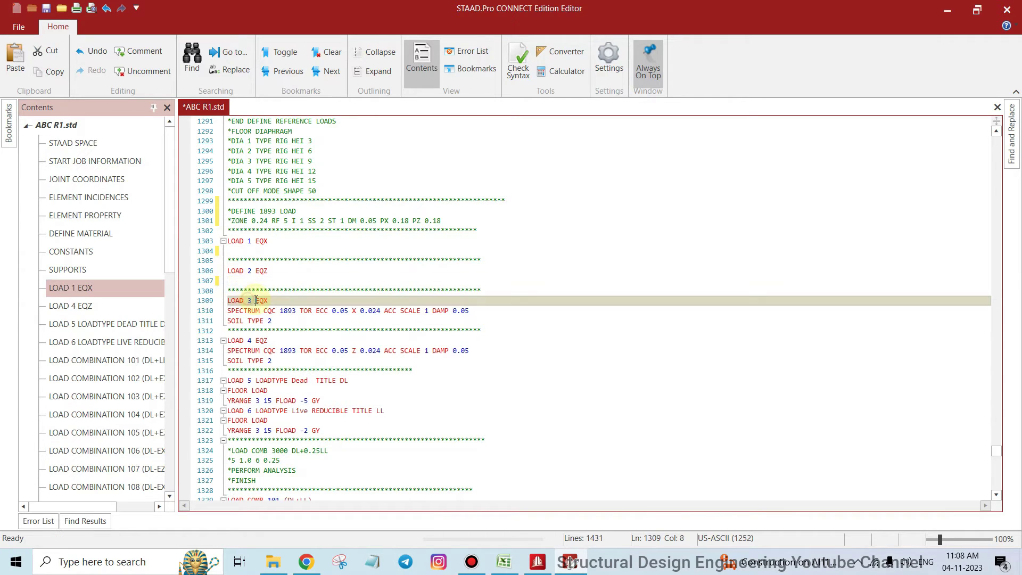
drag(283, 322, 222, 314)
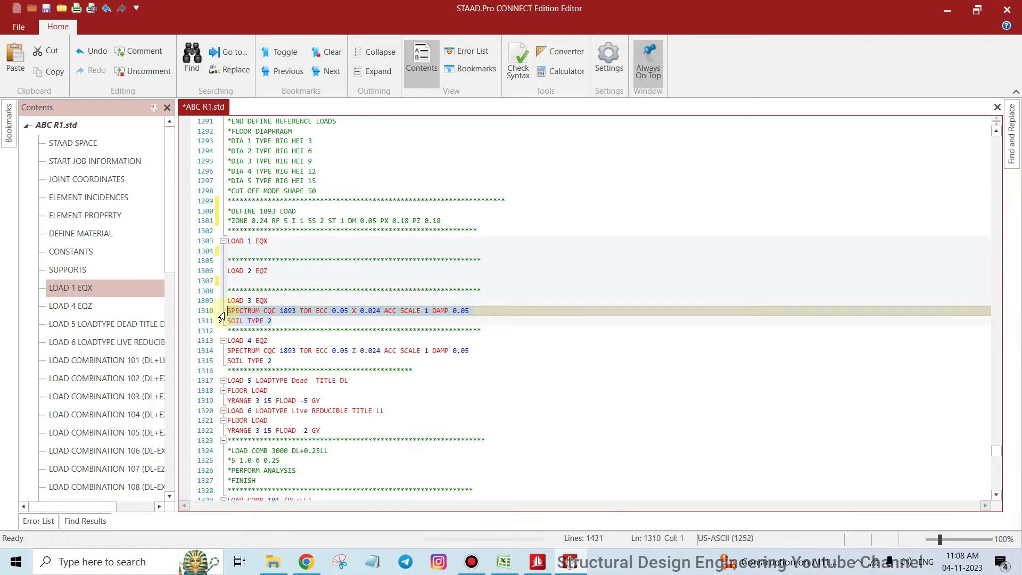
key(Delete)
click(284, 340)
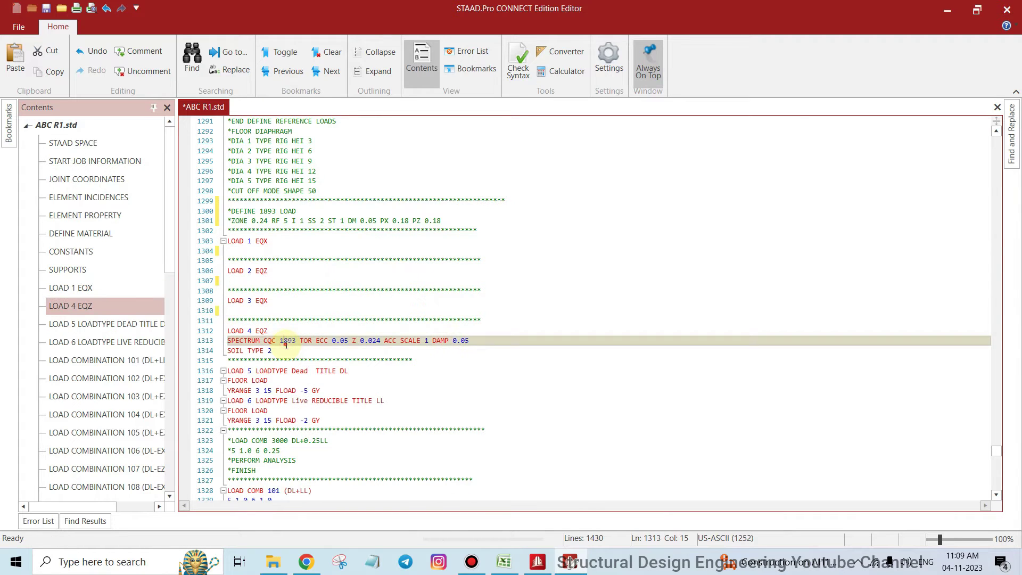
drag(287, 348, 219, 341)
key(Delete)
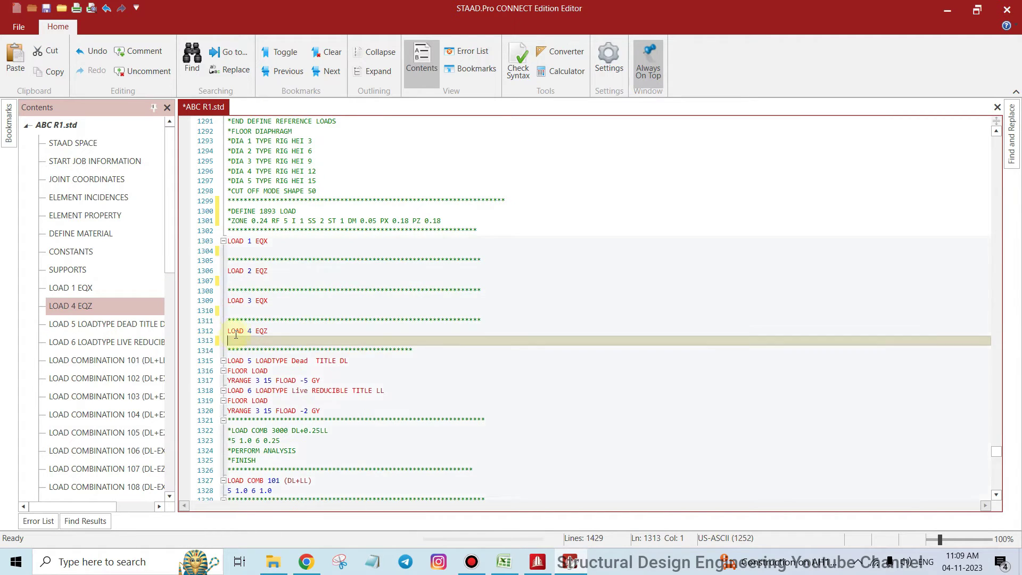
Delete the FLOOR LOAD and YRANGE lines under the dead load case 5 and the live load case 6.
scroll(260, 294, down, 2)
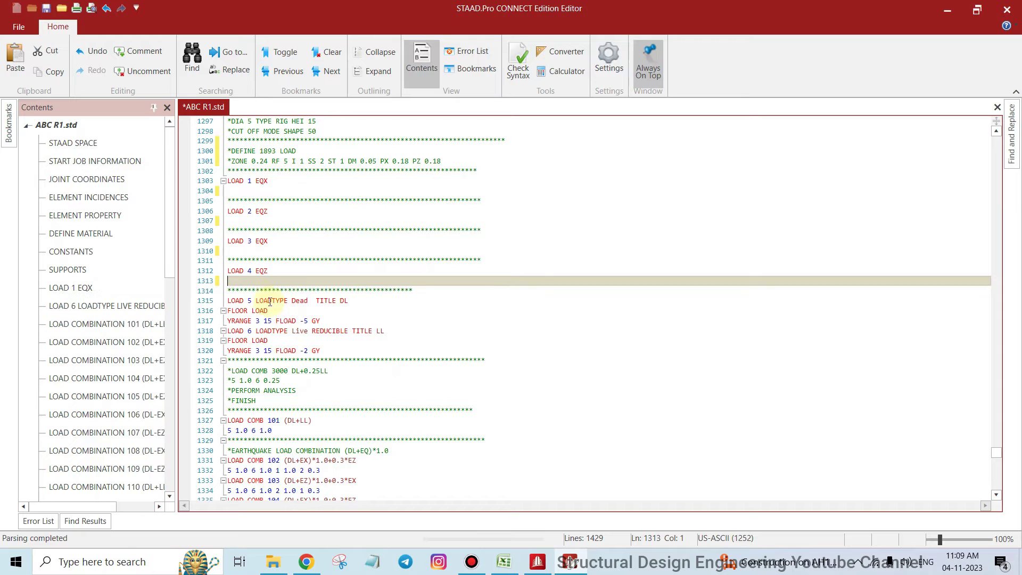
click(317, 321)
click(223, 310)
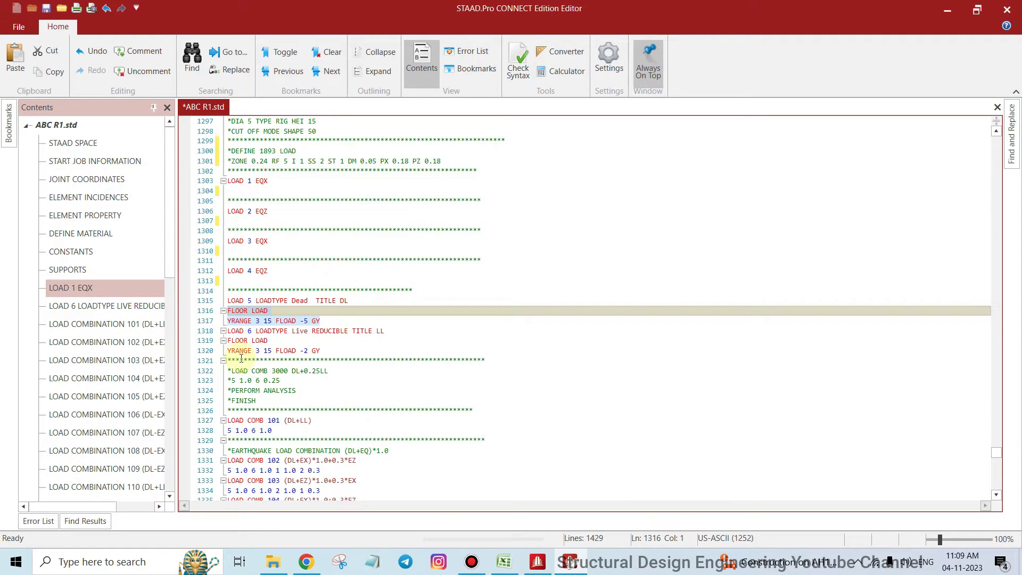
key(Delete)
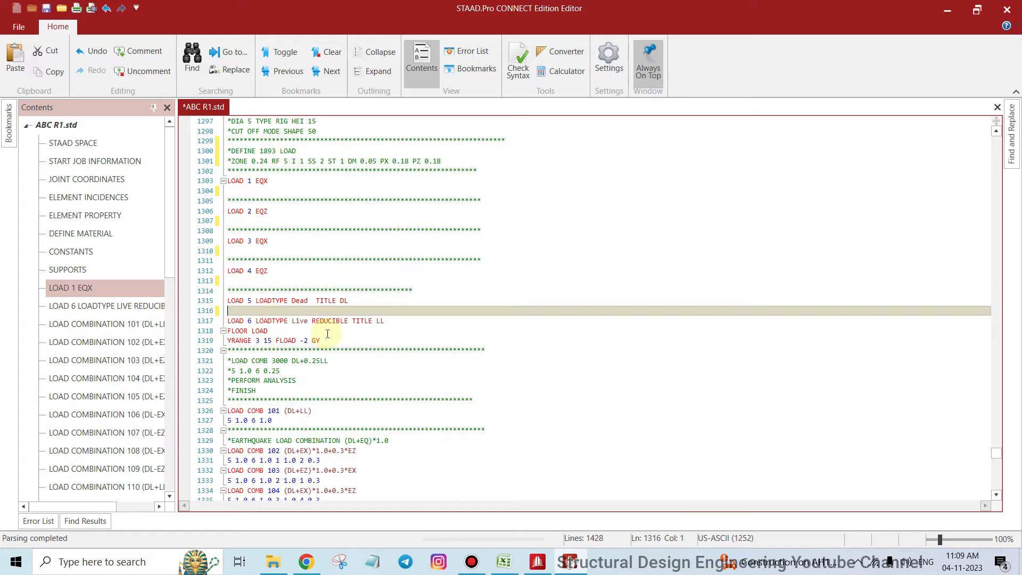
click(340, 342)
shift+click(229, 330)
key(Delete)
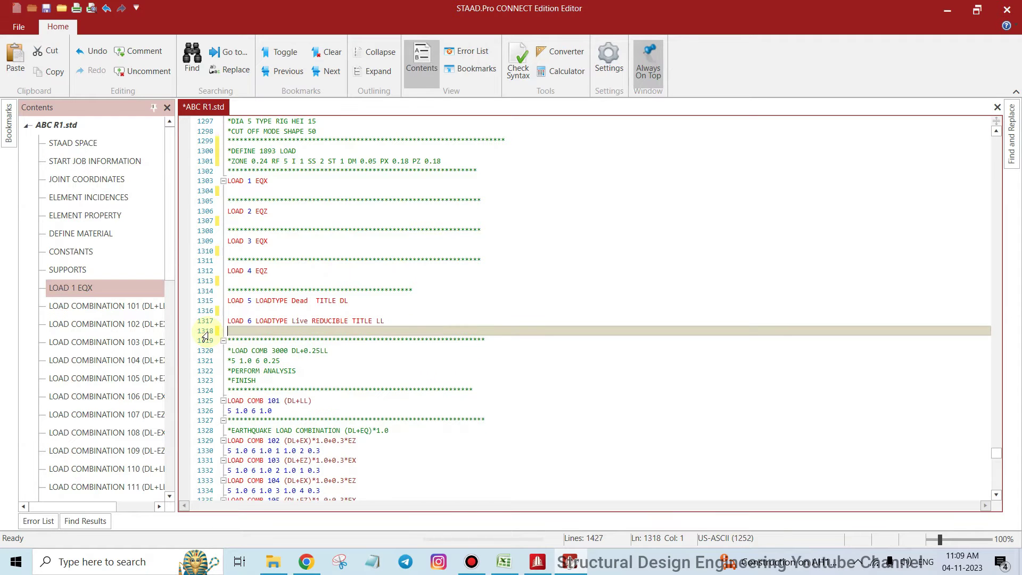
Check the line beneath each load case heading from LOAD 1 EQX to LOAD 6.
scroll(267, 333, up, 1)
click(265, 221)
click(273, 245)
click(269, 272)
click(271, 303)
click(267, 342)
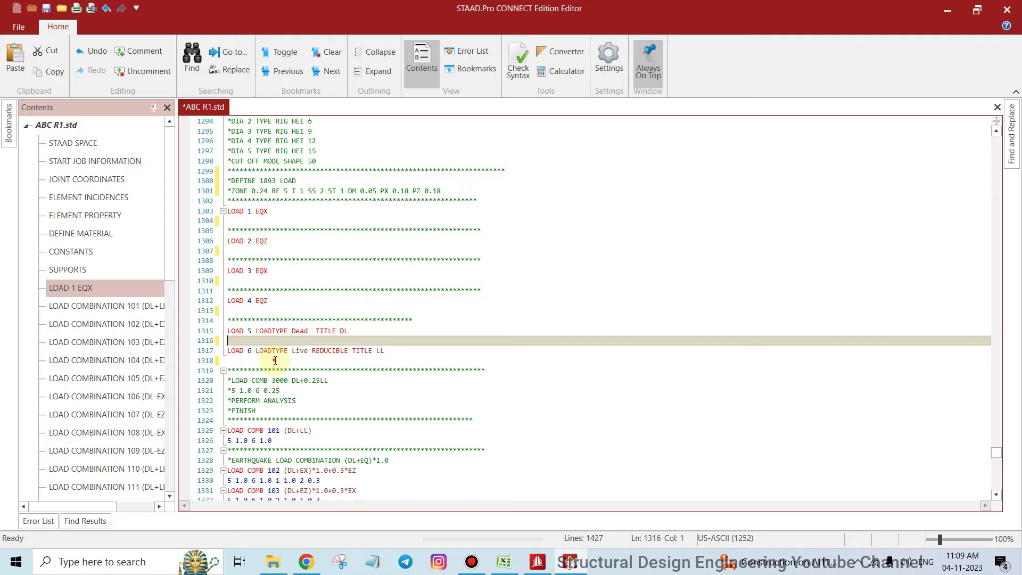
click(268, 361)
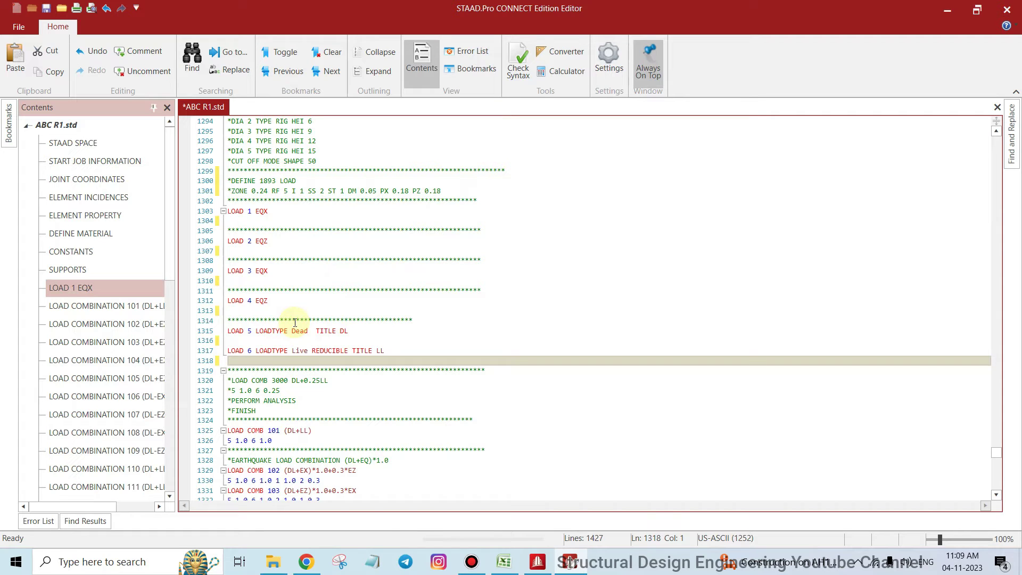
Switch to the Excel workbook Book1 and delete the SBC and M calculation cells J7:N12, shifting cells left.
click(952, 9)
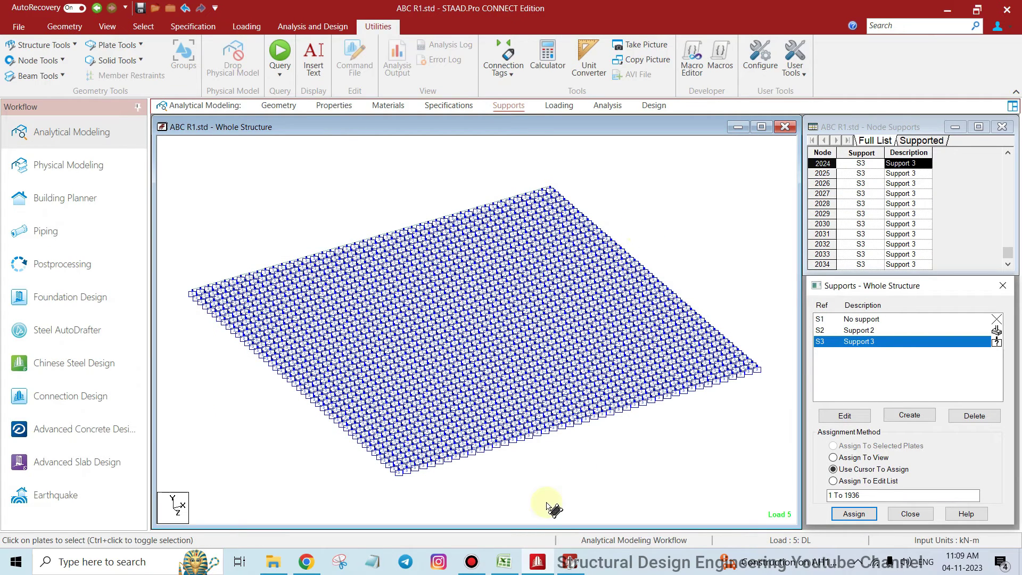
click(505, 563)
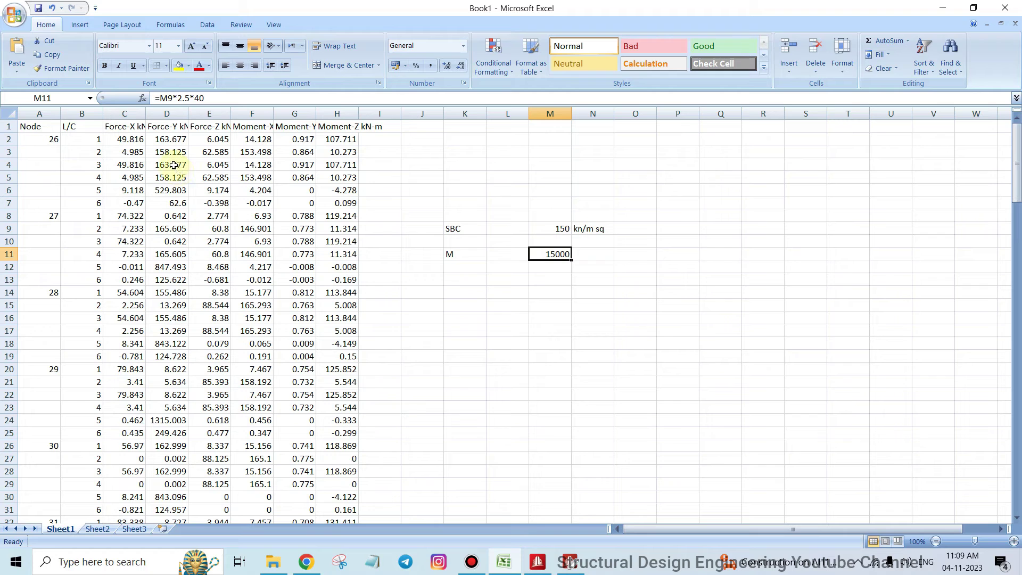
drag(426, 205, 598, 264)
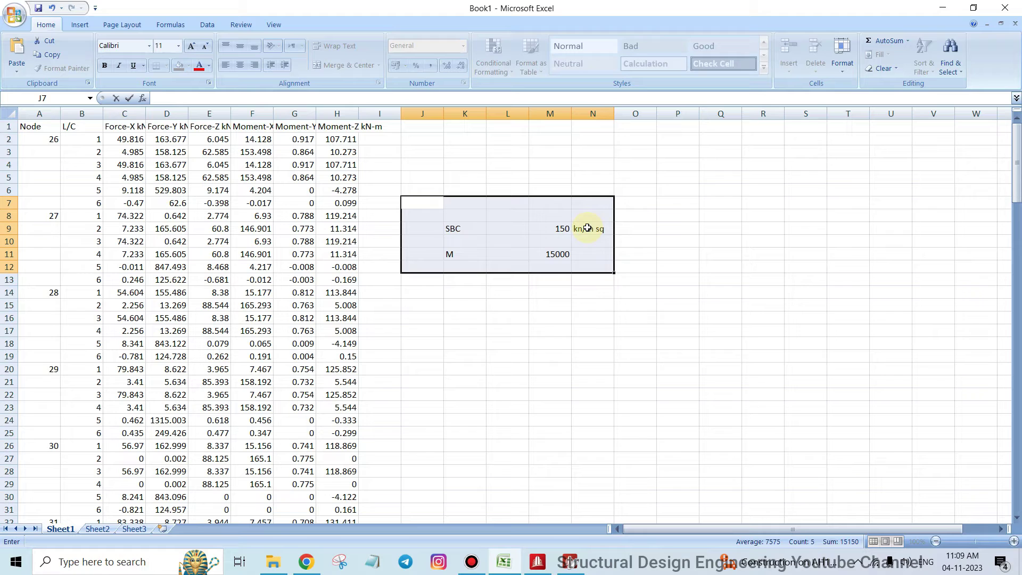
right_click(572, 236)
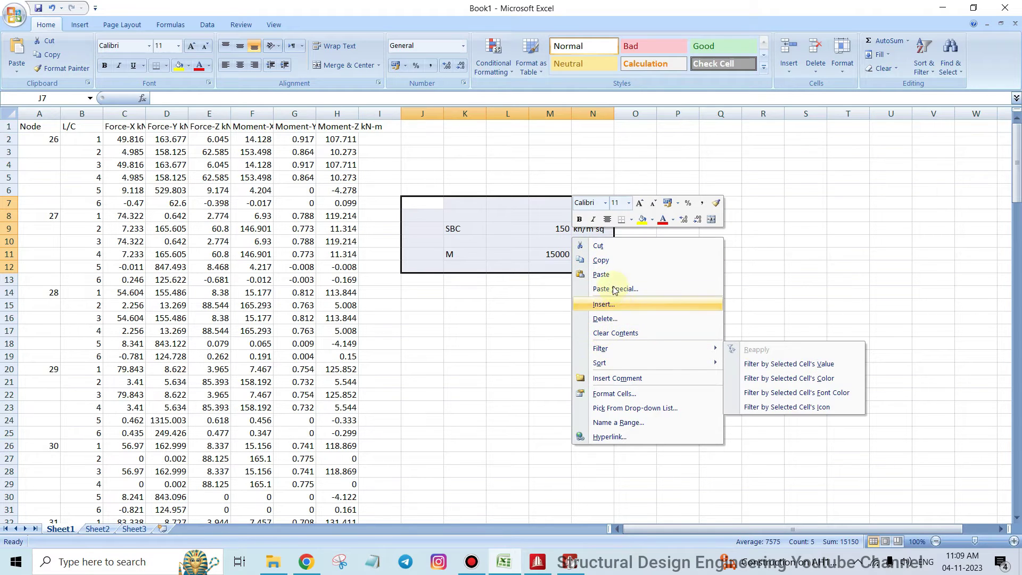
click(591, 319)
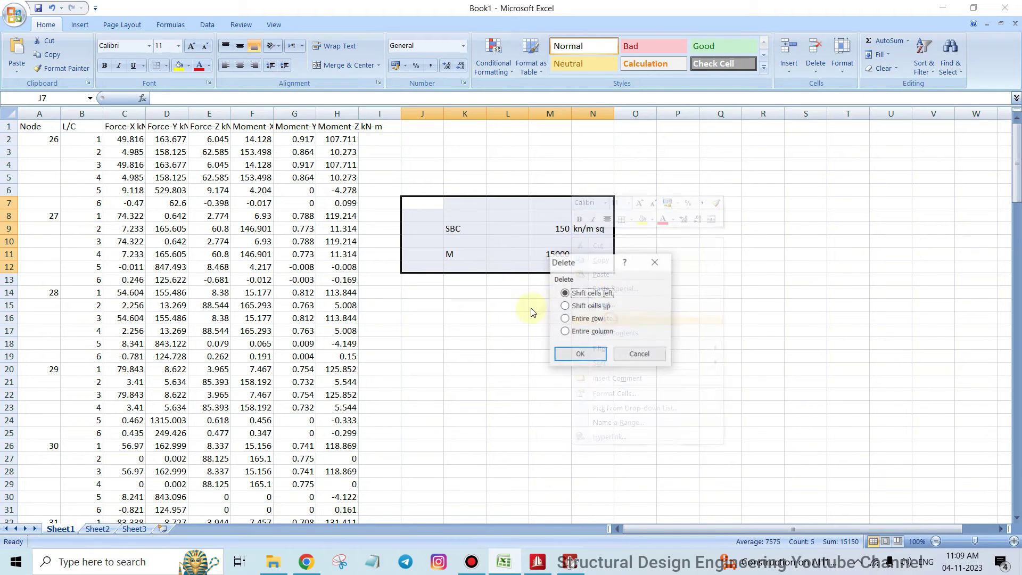
click(580, 354)
click(591, 354)
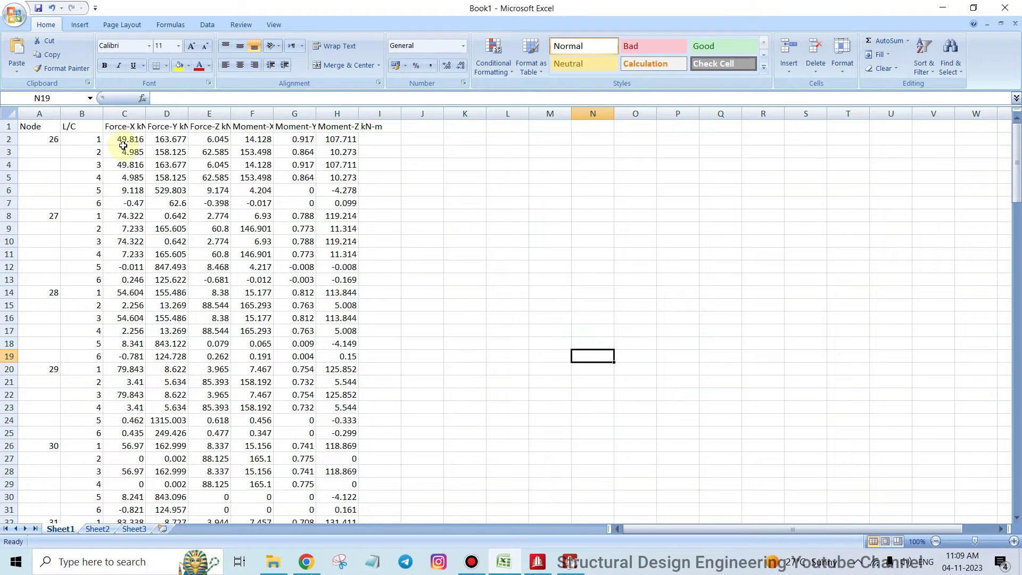
Examine the reaction table's node, load case, force and moment columns for node 26.
click(8, 114)
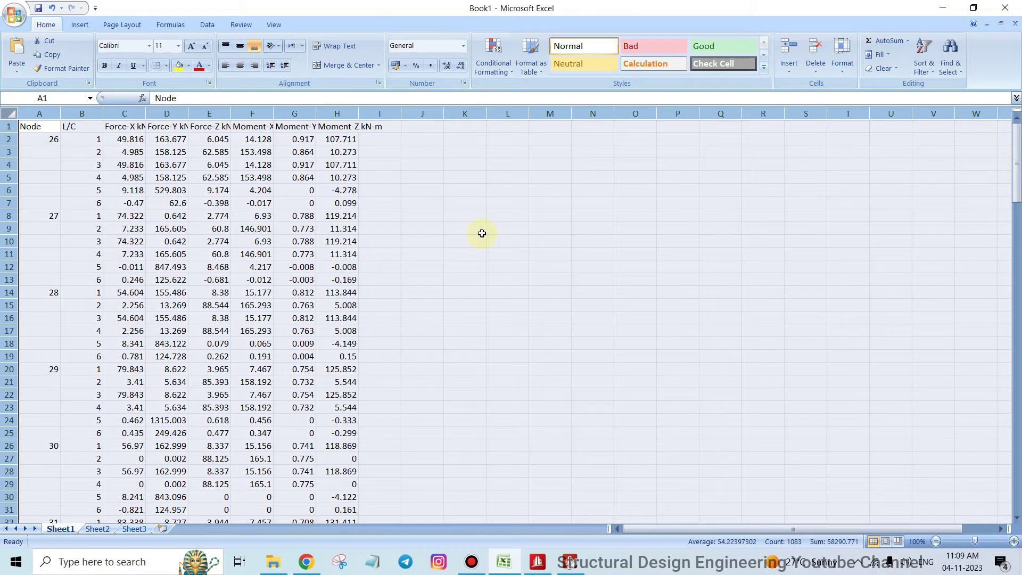
click(481, 233)
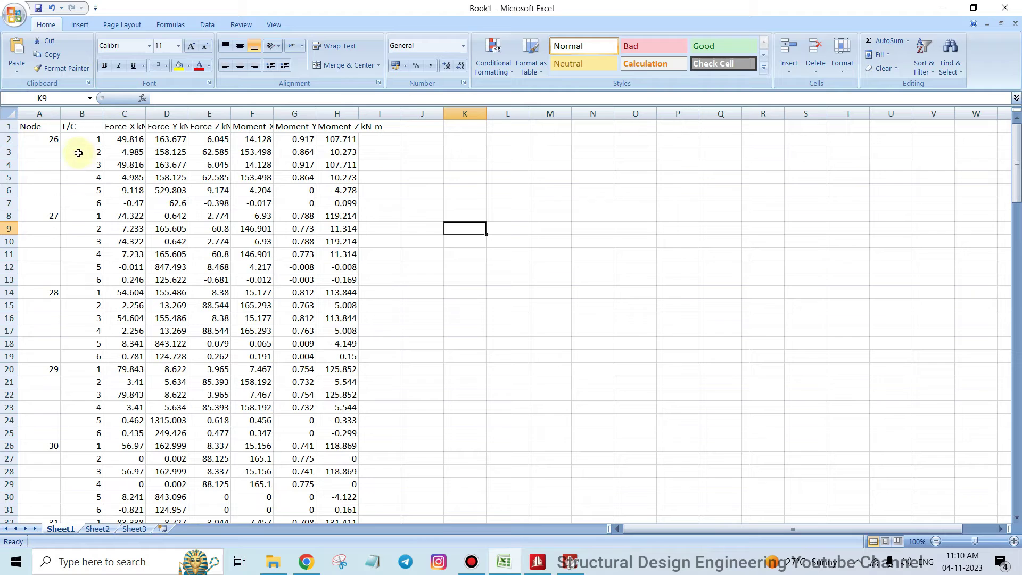
click(35, 113)
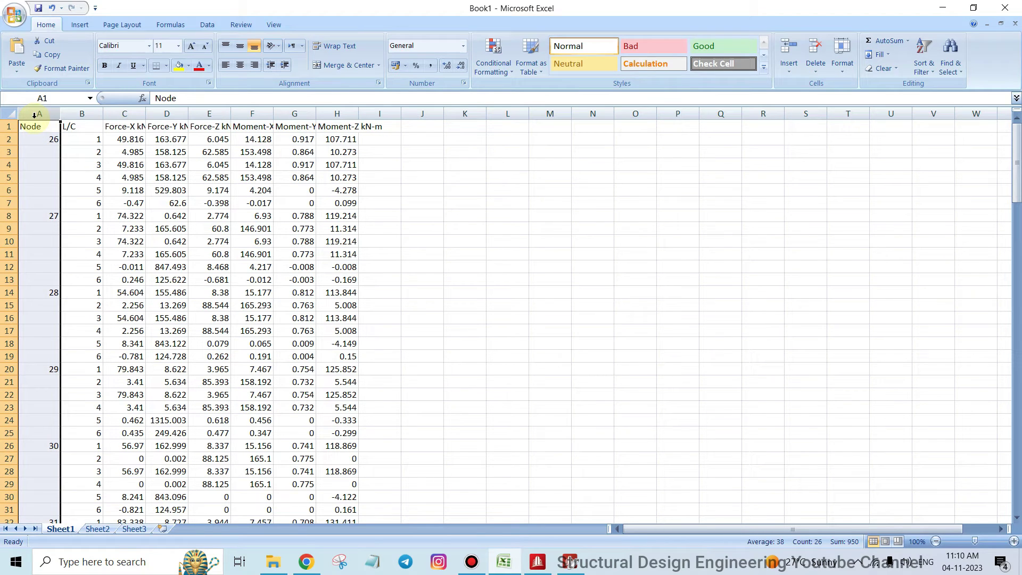
click(41, 138)
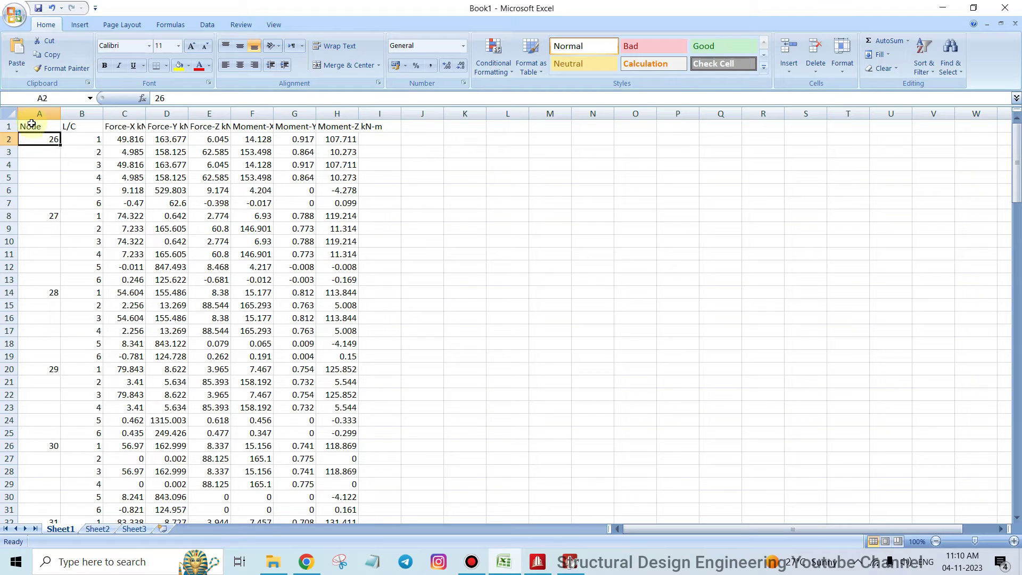
drag(80, 138, 80, 205)
drag(133, 137, 133, 209)
drag(164, 127, 164, 202)
drag(208, 131, 217, 205)
drag(261, 139, 267, 206)
drag(297, 140, 303, 215)
drag(338, 139, 337, 216)
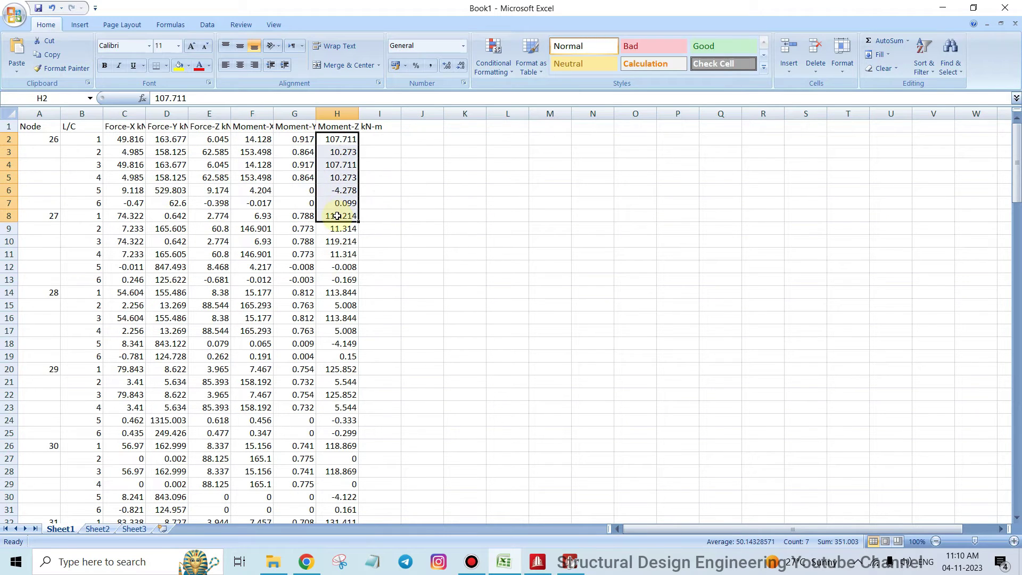
click(376, 125)
drag(375, 124, 109, 127)
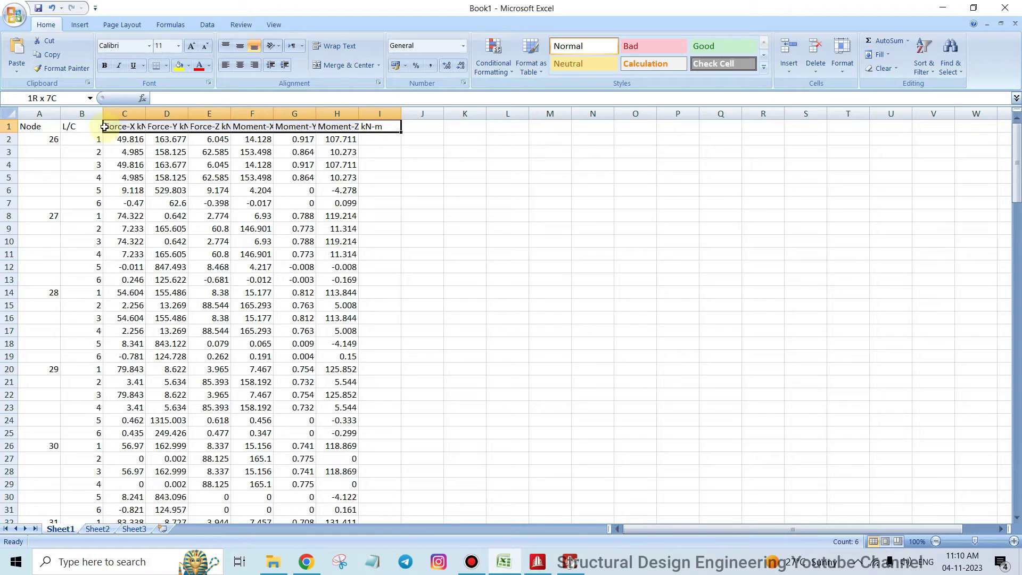
Review how the node numbers in column A line up with the load case rows for nodes 26, 27 and 28.
click(35, 113)
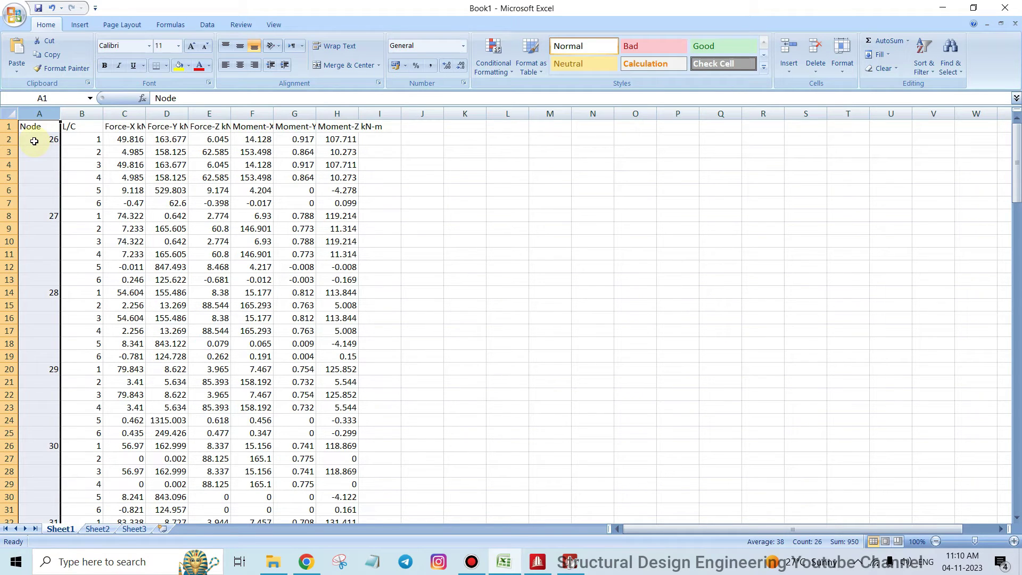
click(36, 140)
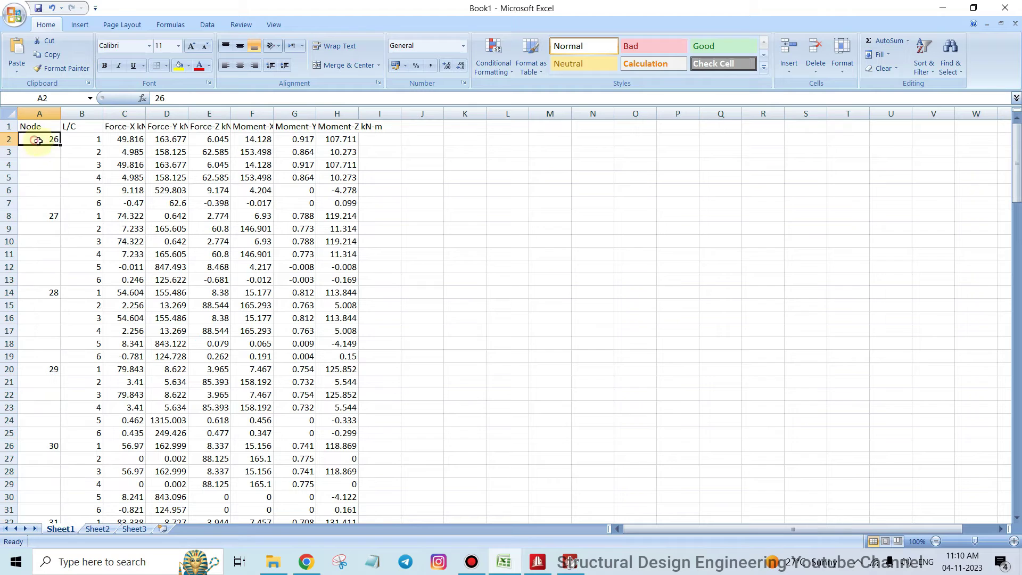
drag(43, 151, 41, 203)
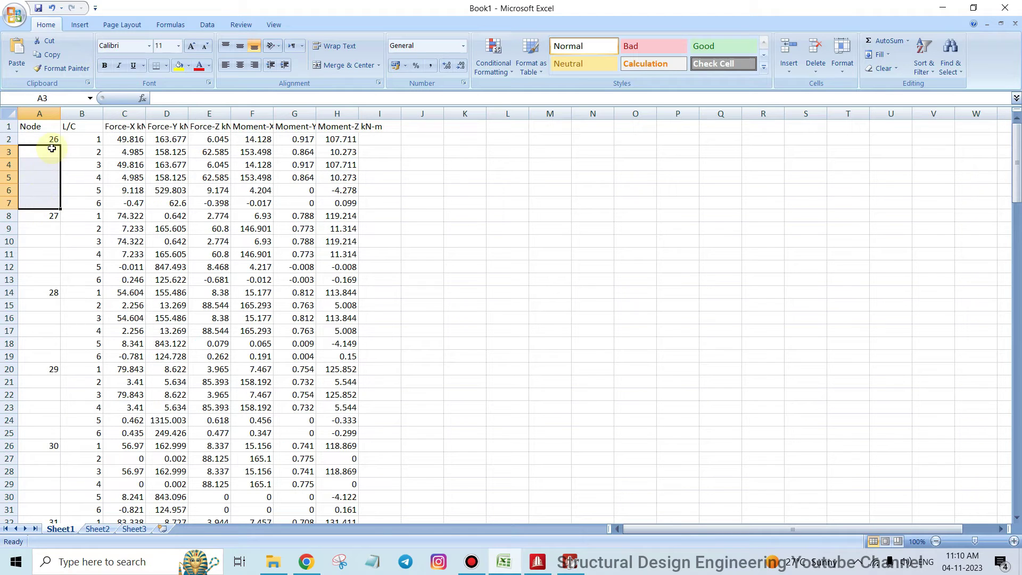
click(44, 138)
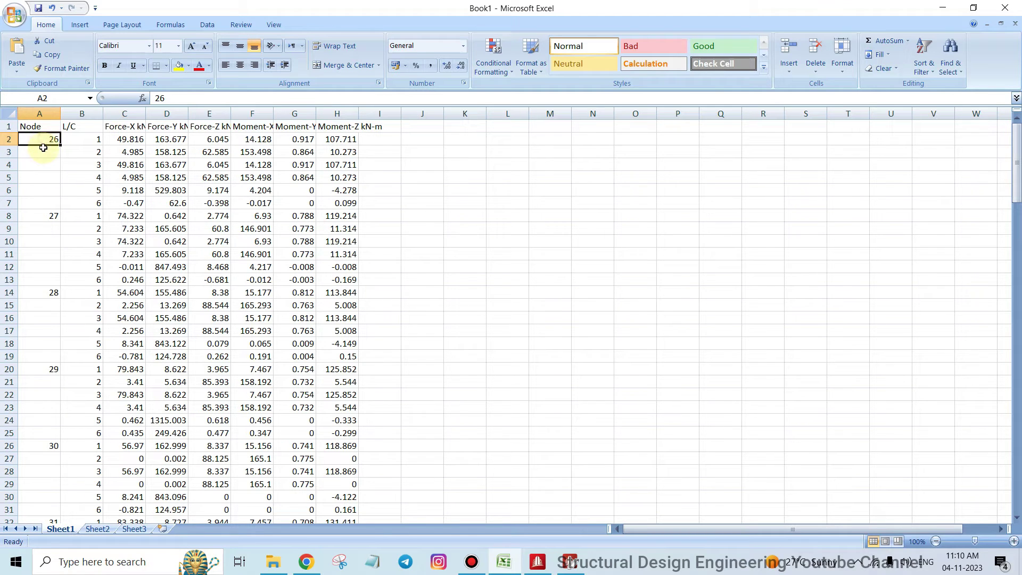
drag(83, 142, 91, 353)
click(47, 215)
click(85, 215)
click(48, 292)
drag(121, 293, 265, 367)
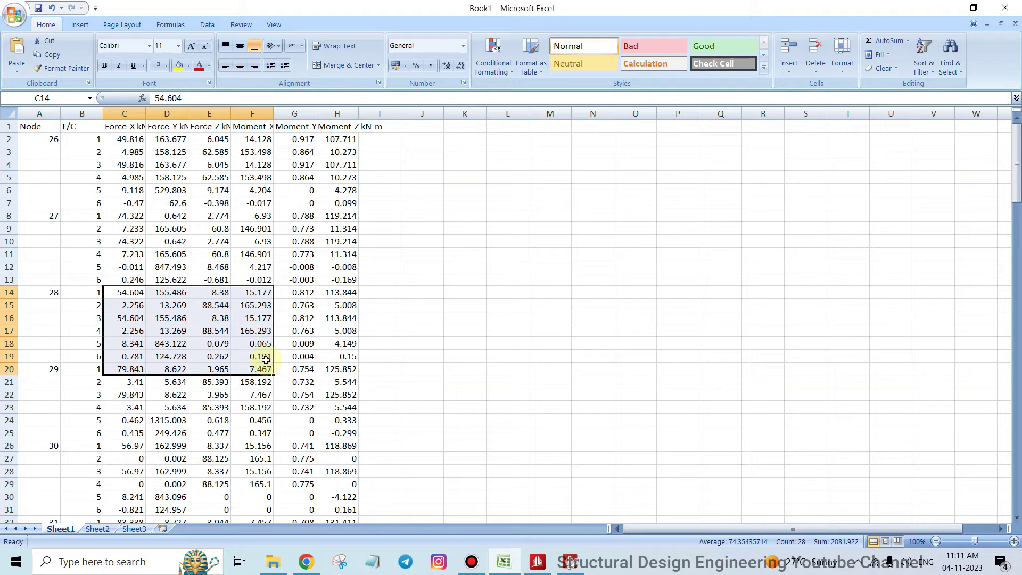
click(53, 140)
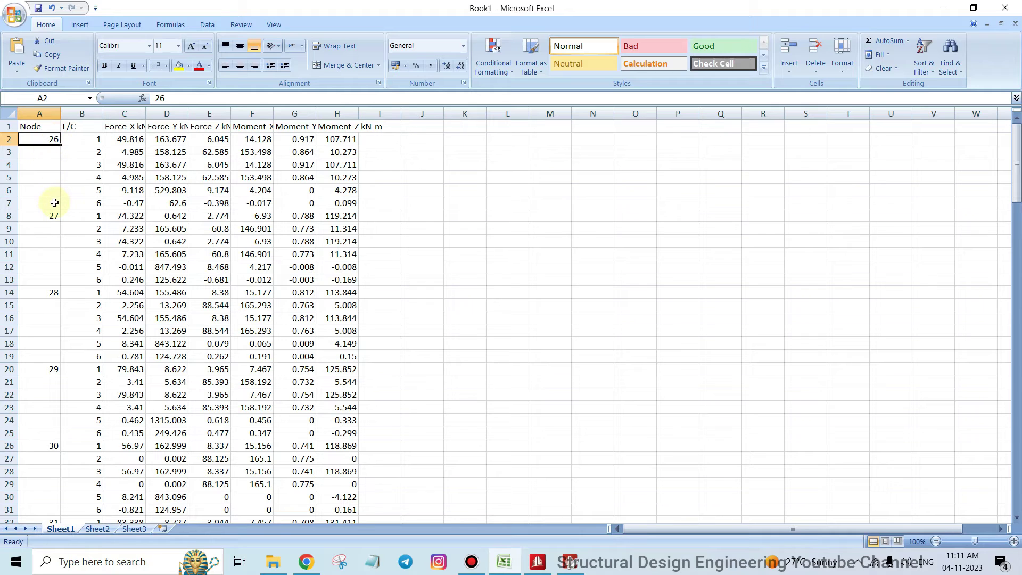
click(9, 203)
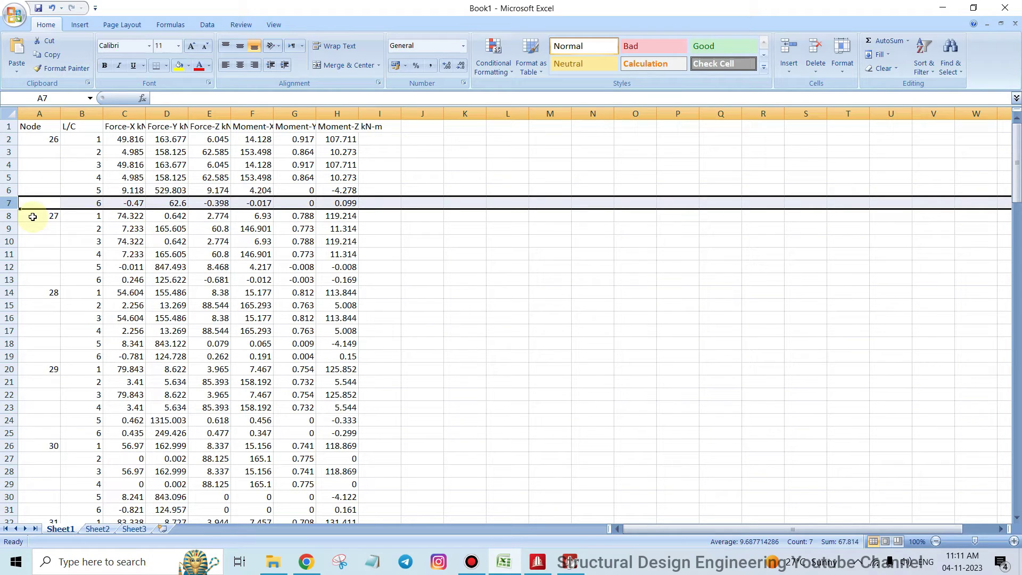
click(51, 141)
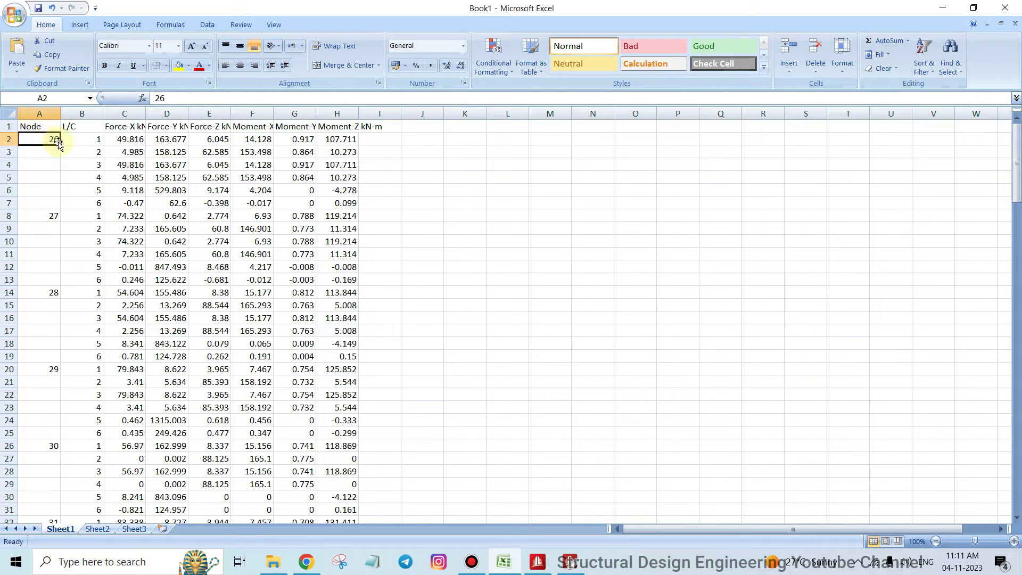
Fill node numbers 26, 27 and 28 down their six load case rows each, covering A2:A19.
drag(62, 147, 57, 210)
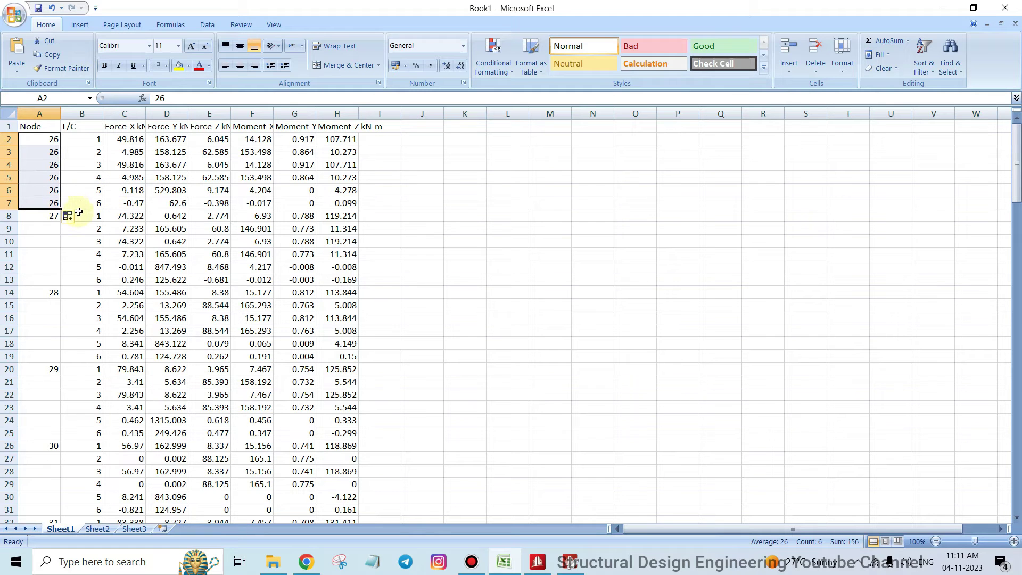
click(43, 215)
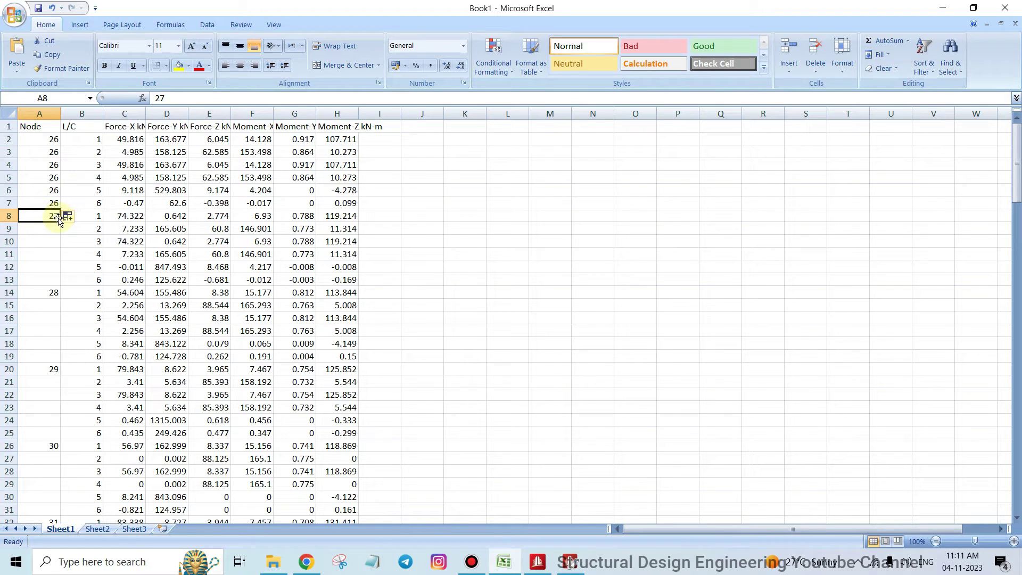
drag(62, 220, 63, 279)
scroll(76, 221, down, 3)
click(50, 178)
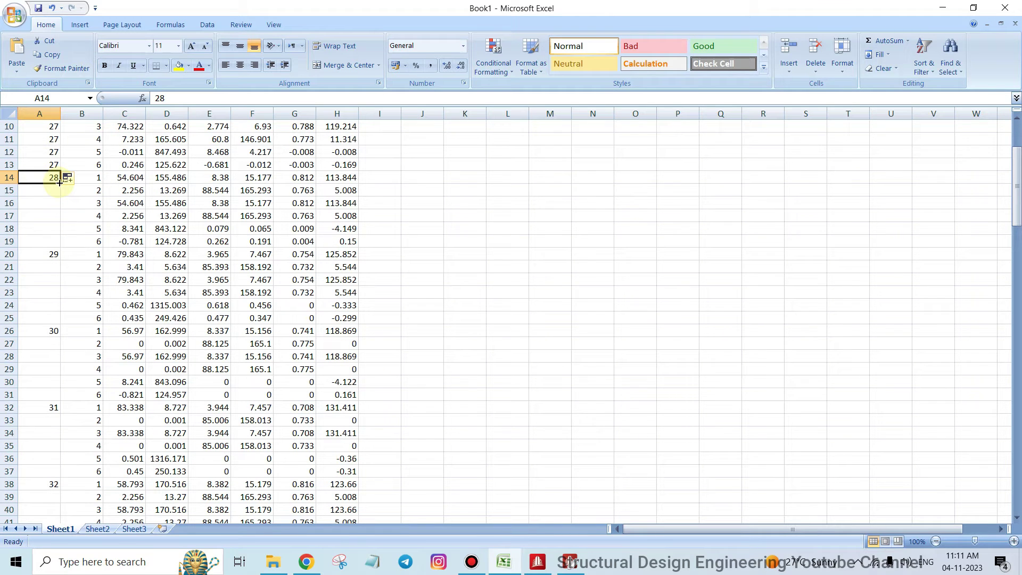
drag(60, 181, 60, 244)
Fill node numbers 29 and 30 down the blank cells beneath them, covering A20:A31.
scroll(58, 234, down, 3)
click(42, 142)
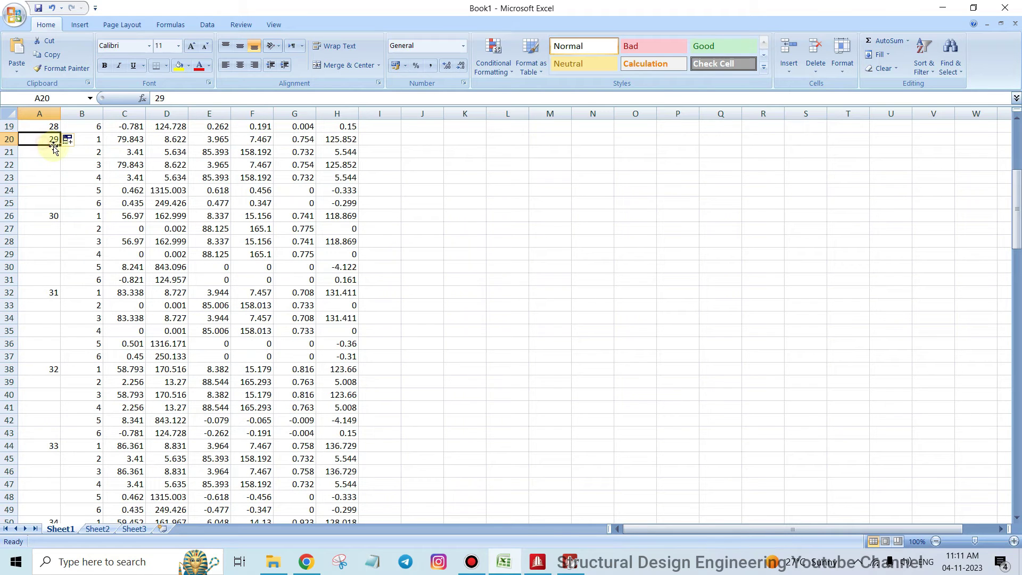
drag(59, 146, 59, 207)
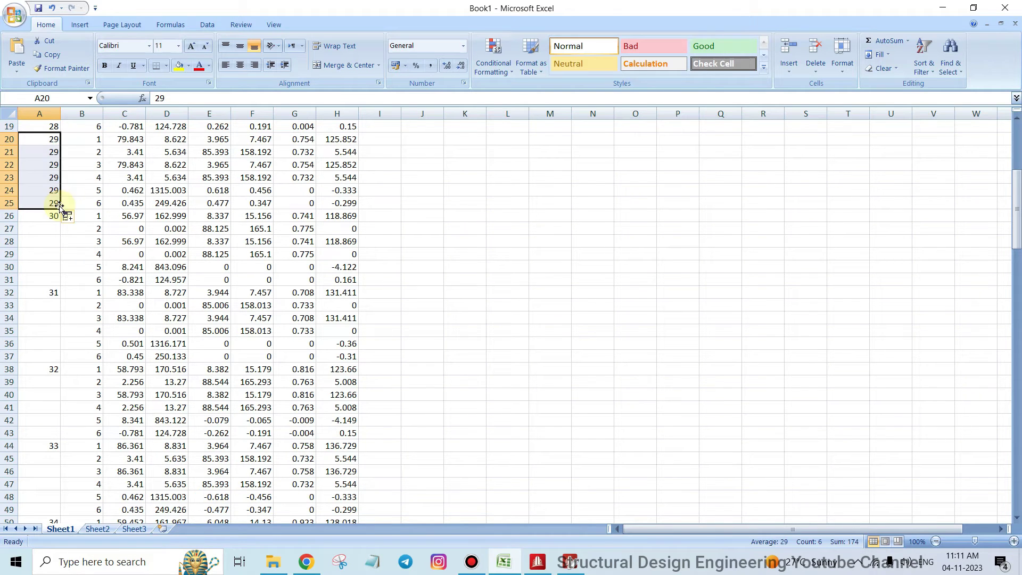
click(48, 215)
scroll(73, 200, down, 3)
scroll(72, 160, up, 2)
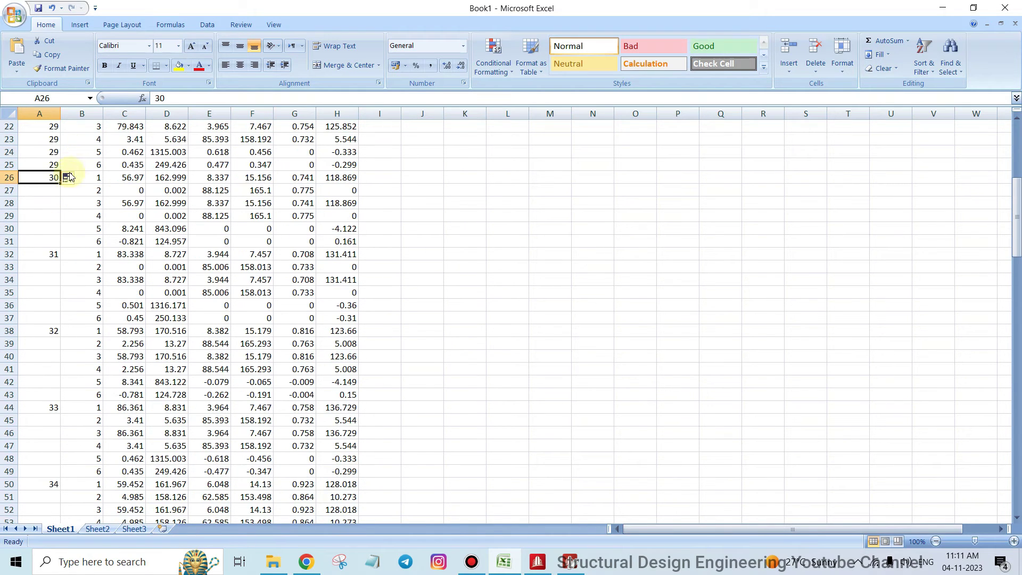
drag(61, 184, 69, 245)
Fill node numbers 31 and 32 down their load case rows in A32:A43.
scroll(64, 234, down, 2)
click(55, 179)
drag(61, 183, 68, 245)
scroll(68, 245, down, 3)
click(40, 211)
drag(61, 209, 69, 279)
Repeat node number 33 in all six of its load case rows, A44:A49.
scroll(65, 244, down, 2)
click(45, 216)
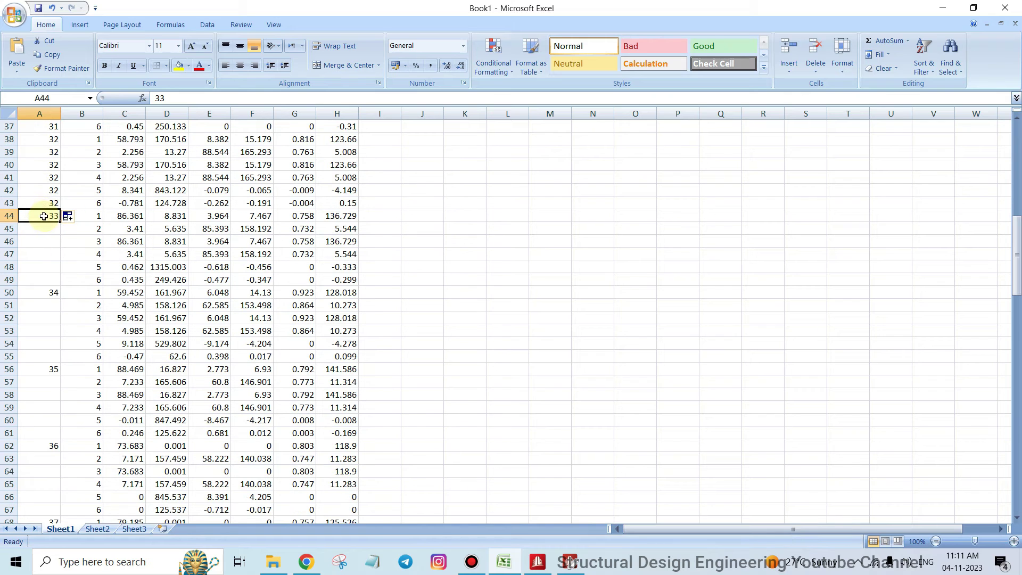
key(ctrl+c)
click(46, 229)
key(ctrl+v)
click(41, 241)
key(ctrl+v)
click(47, 253)
key(ctrl+v)
click(53, 217)
drag(55, 225, 62, 282)
Fill node numbers 34 and 35 down their load case rows in A50:A61.
scroll(64, 253, down, 3)
click(61, 179)
drag(60, 179, 56, 318)
click(59, 258)
scroll(56, 298, down, 5)
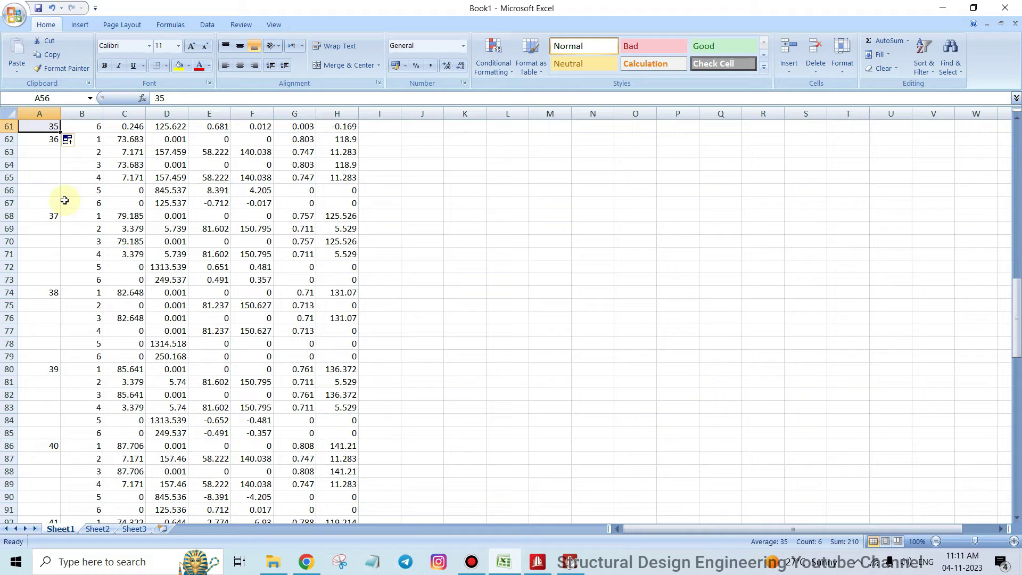
Fill node numbers 36, 37, 38 and 39 down their load case rows in A62:A85.
click(55, 141)
drag(60, 146, 59, 282)
click(54, 216)
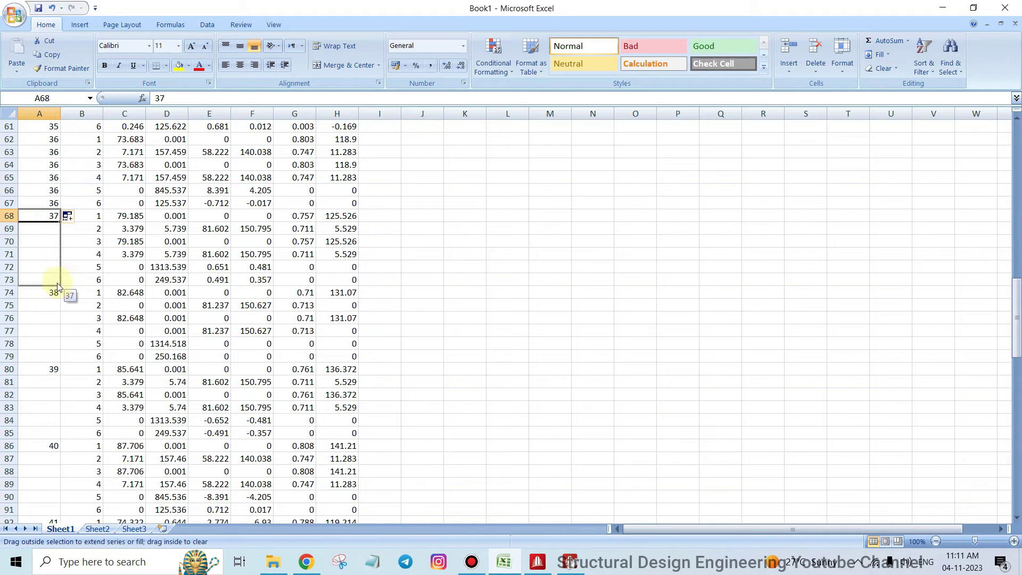
scroll(58, 282, down, 4)
click(45, 144)
drag(60, 146, 55, 282)
click(54, 216)
Fill node numbers 40, 41 and 42 down their load case rows in A86:A103.
scroll(53, 239, down, 3)
click(51, 183)
drag(61, 186, 69, 322)
click(56, 258)
scroll(69, 266, down, 3)
click(51, 215)
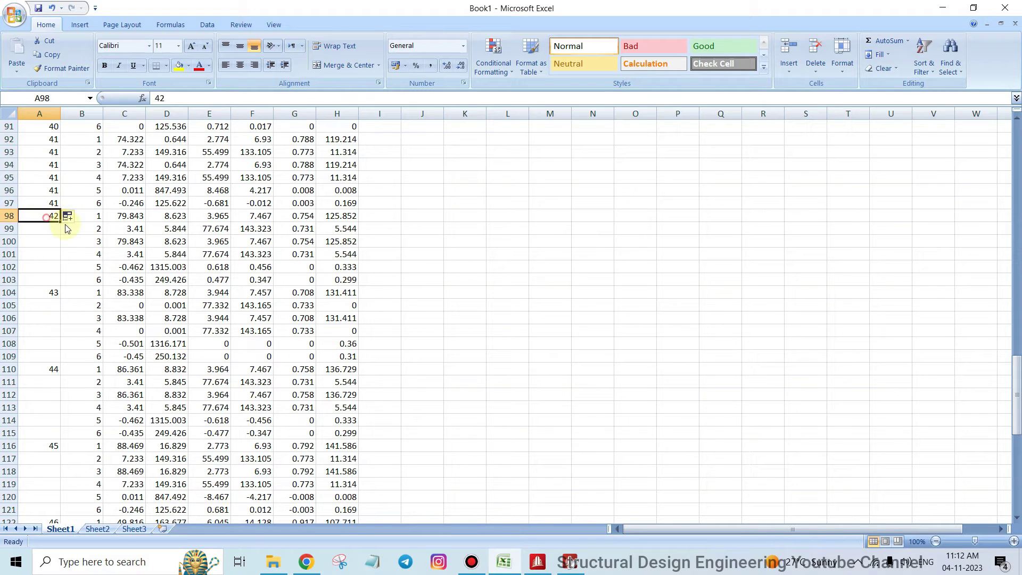
drag(61, 223, 73, 286)
Fill node numbers 43 and 44 down their load case rows in A104:A115.
scroll(68, 244, down, 2)
click(49, 218)
drag(61, 224, 53, 278)
scroll(52, 277, down, 2)
click(43, 217)
drag(62, 221, 59, 278)
Fill node numbers 45 and 46 down their load case rows in A116:A127.
scroll(58, 278, down, 3)
click(58, 181)
drag(58, 183, 49, 278)
scroll(63, 246, down, 1)
click(61, 214)
Fill node numbers 47 and 48 down their load case rows in A128:A139.
scroll(50, 235, down, 3)
click(51, 179)
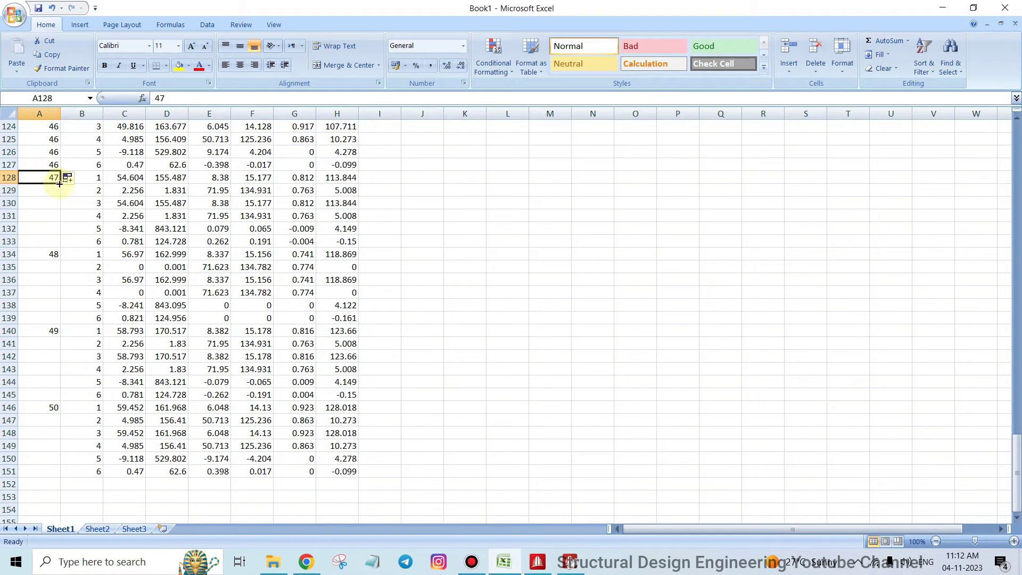
drag(60, 184, 50, 279)
scroll(53, 215, down, 1)
click(50, 215)
scroll(56, 239, down, 2)
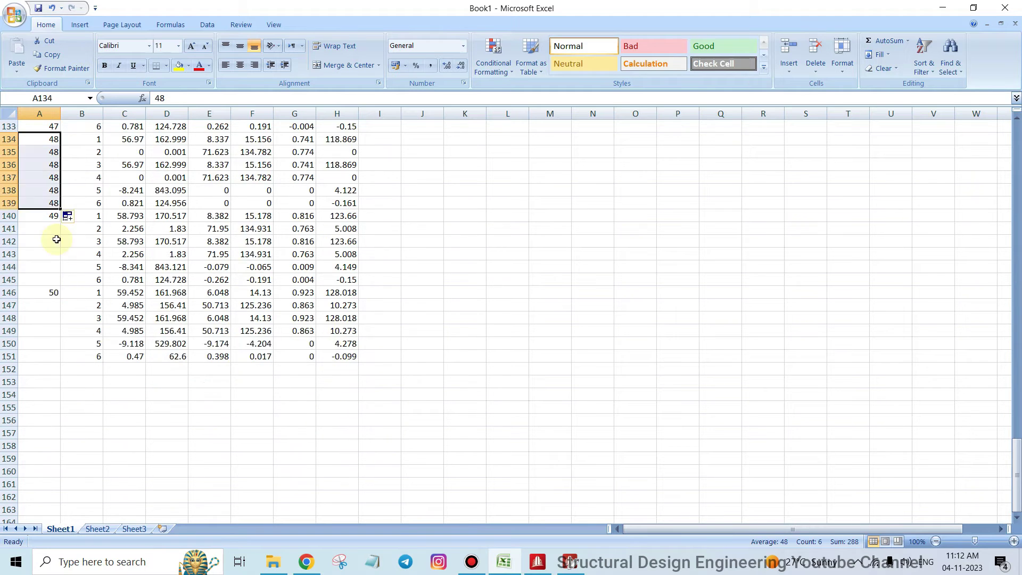
Fill the last two node numbers, 49 and 50, down their load case rows in A140:A151.
scroll(57, 239, down, 1)
click(53, 180)
drag(59, 186, 49, 321)
click(50, 254)
Review the filled reaction table across columns A to H back up towards its first rows.
scroll(86, 231, up, 20)
scroll(100, 233, up, 6)
drag(39, 114, 337, 112)
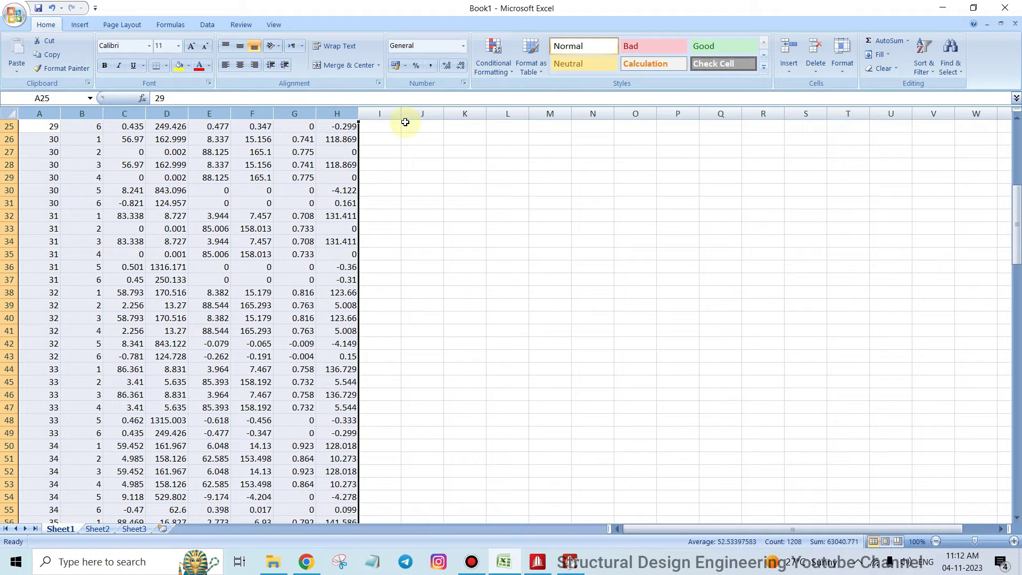
click(169, 126)
click(47, 126)
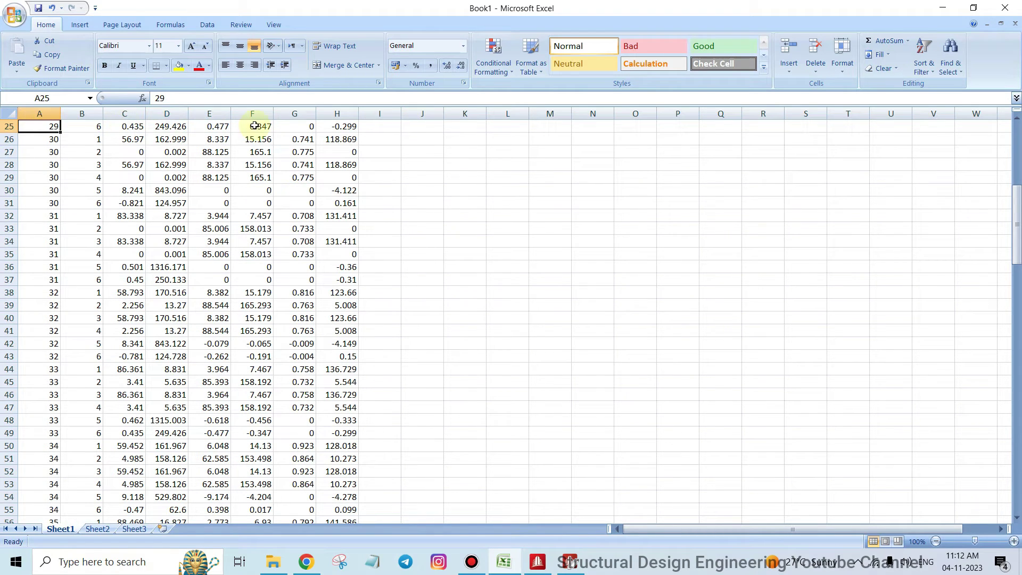
click(419, 126)
scroll(79, 125, up, 8)
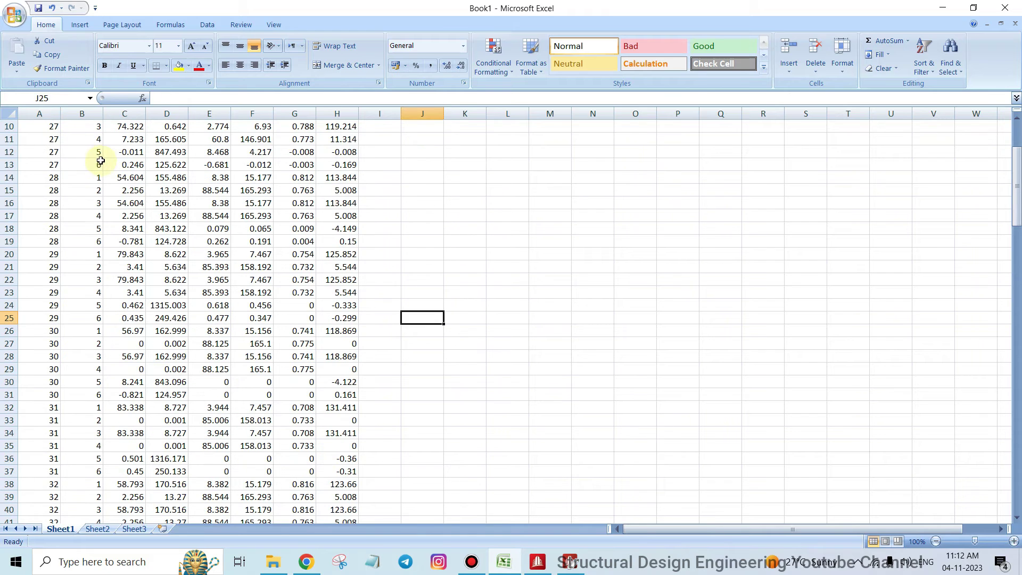
Enter the heading "Node" in cell J1 to start a new table beside the reactions.
click(423, 129)
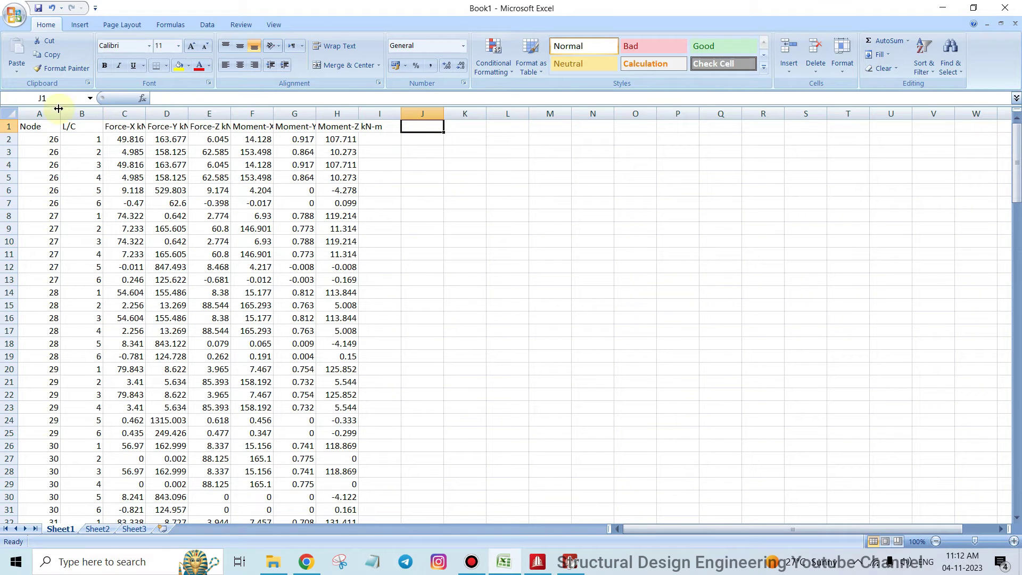
click(31, 126)
click(440, 127)
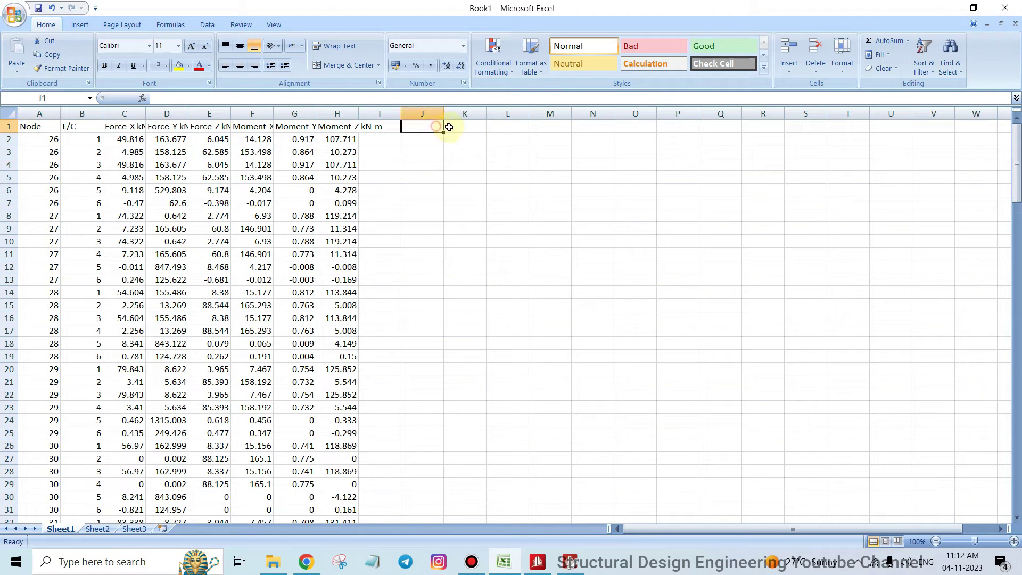
text(od)
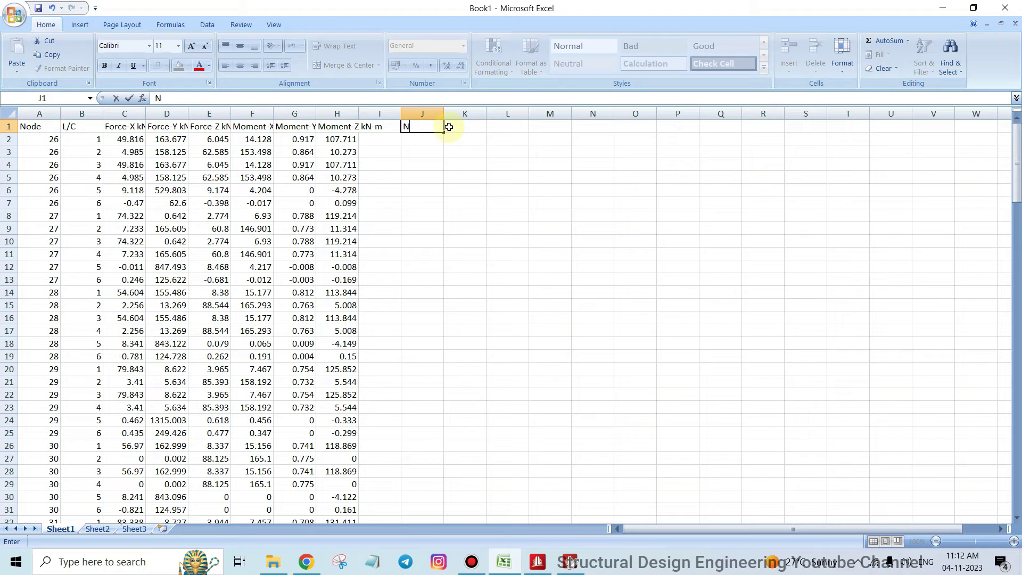
text(e)
key(ctrl+Return)
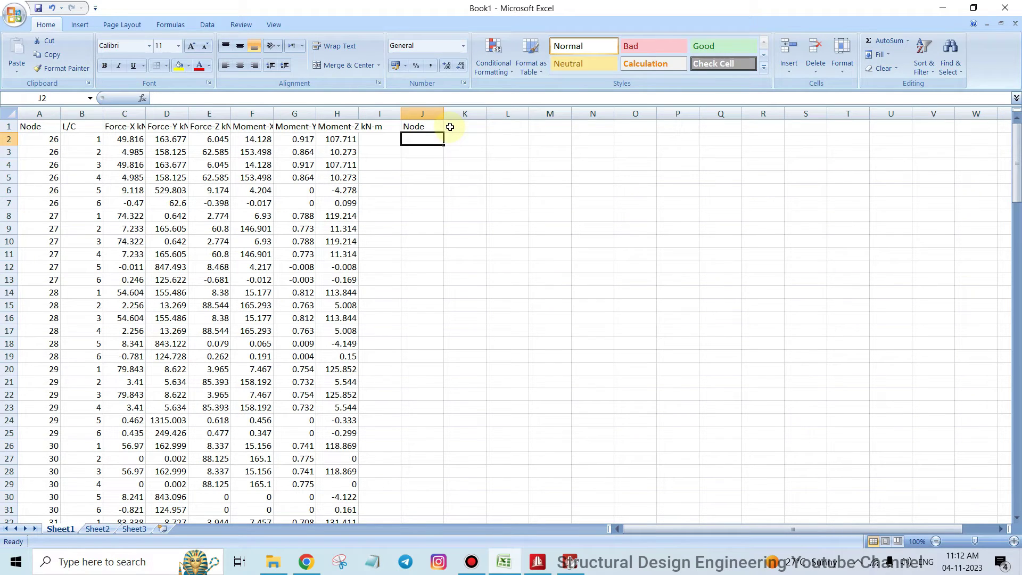
Check the force and moment columns C to H and enter the heading "FX" in cell K1.
click(459, 127)
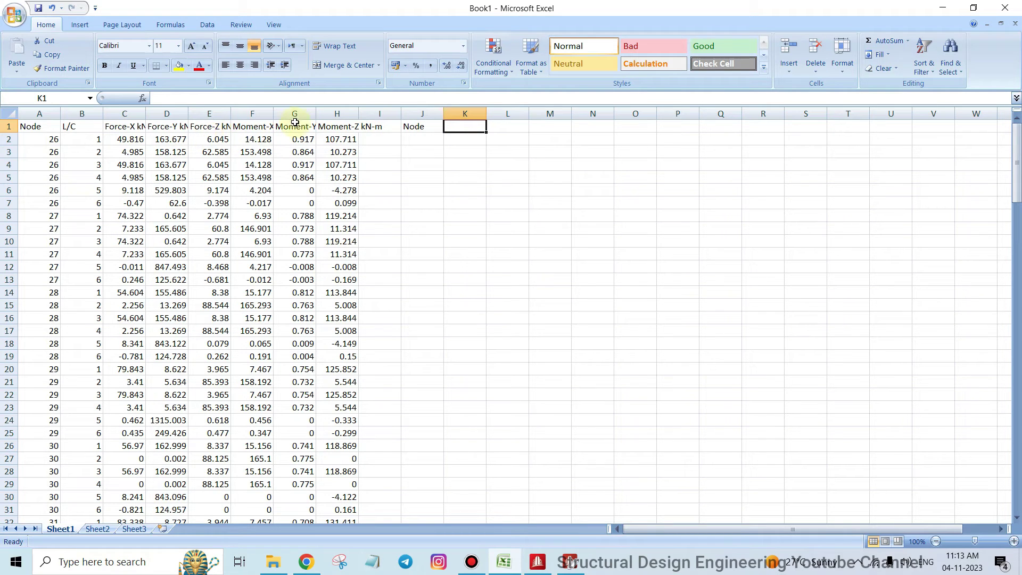
click(81, 113)
drag(111, 113, 341, 111)
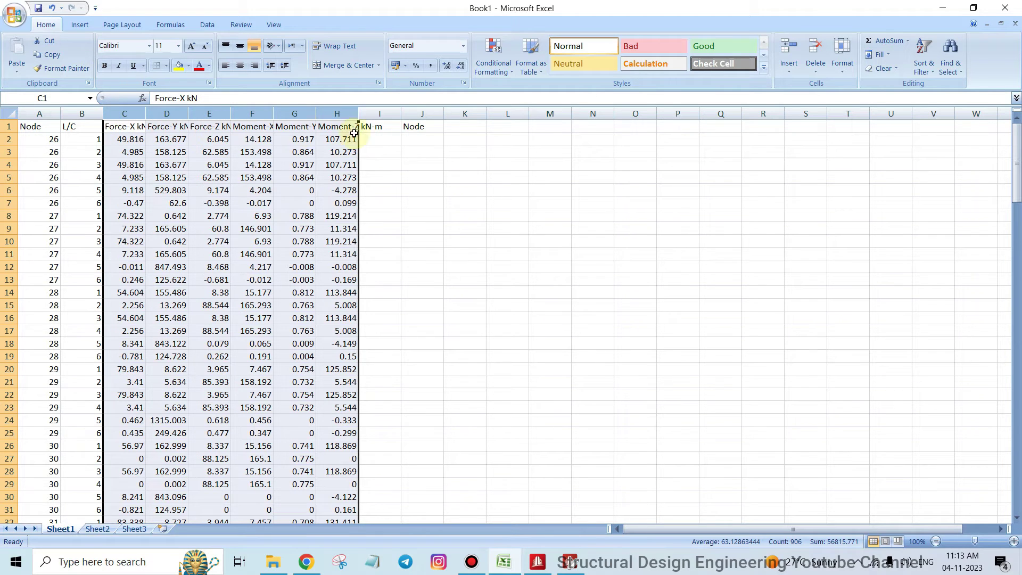
click(473, 128)
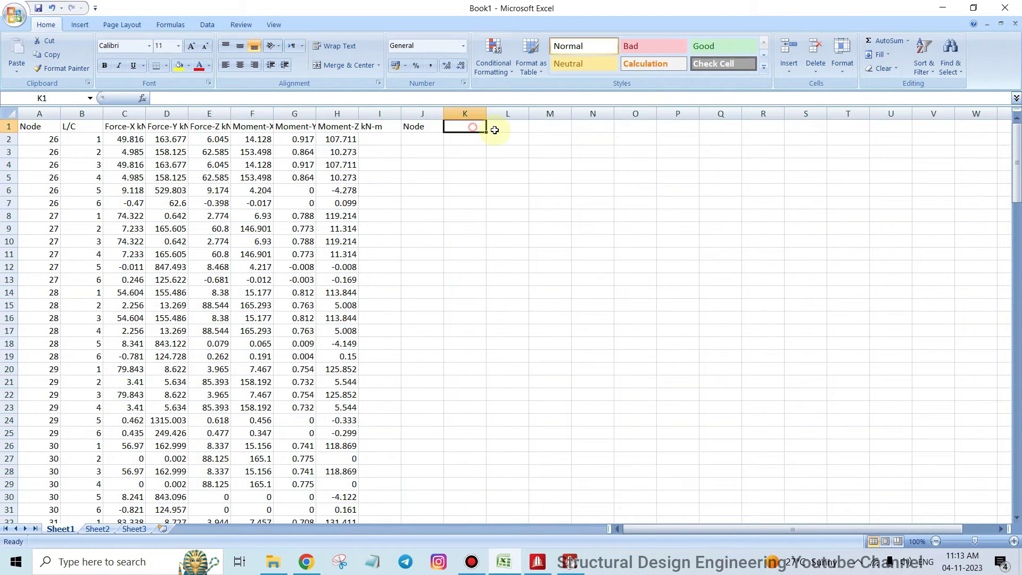
text(f)
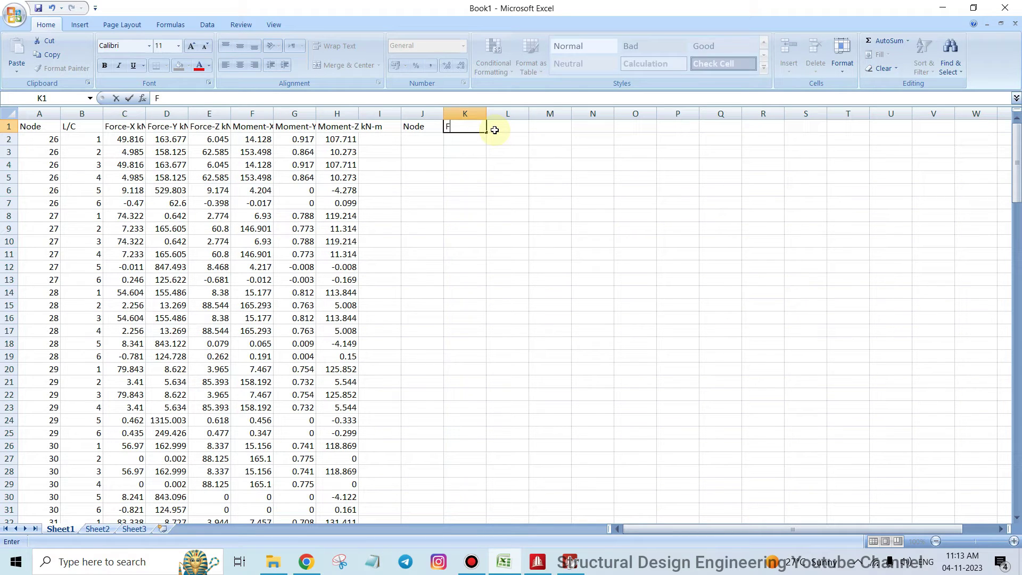
key(Return)
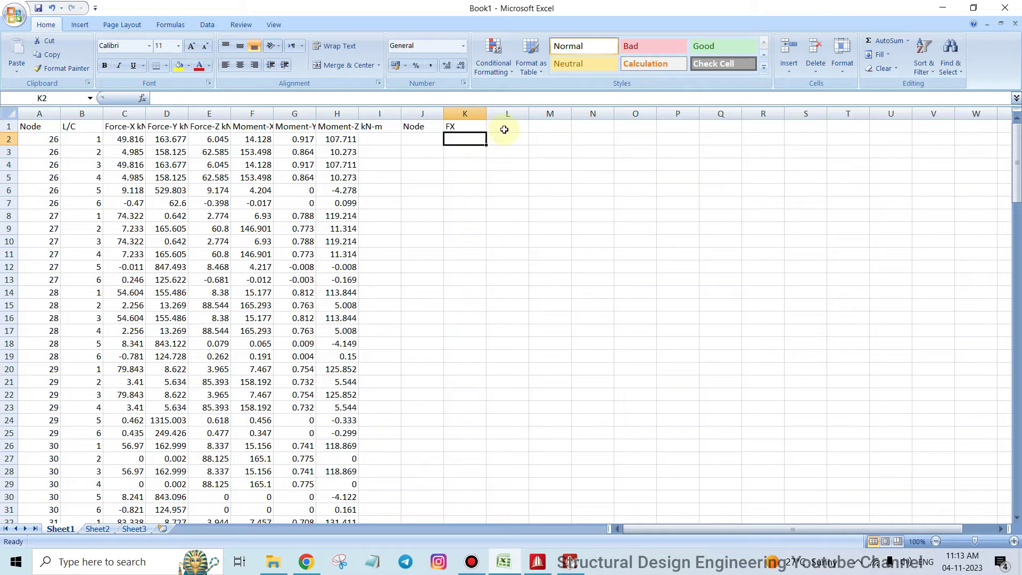
Leave column L blank and enter the heading "FY" in cell M1.
click(506, 126)
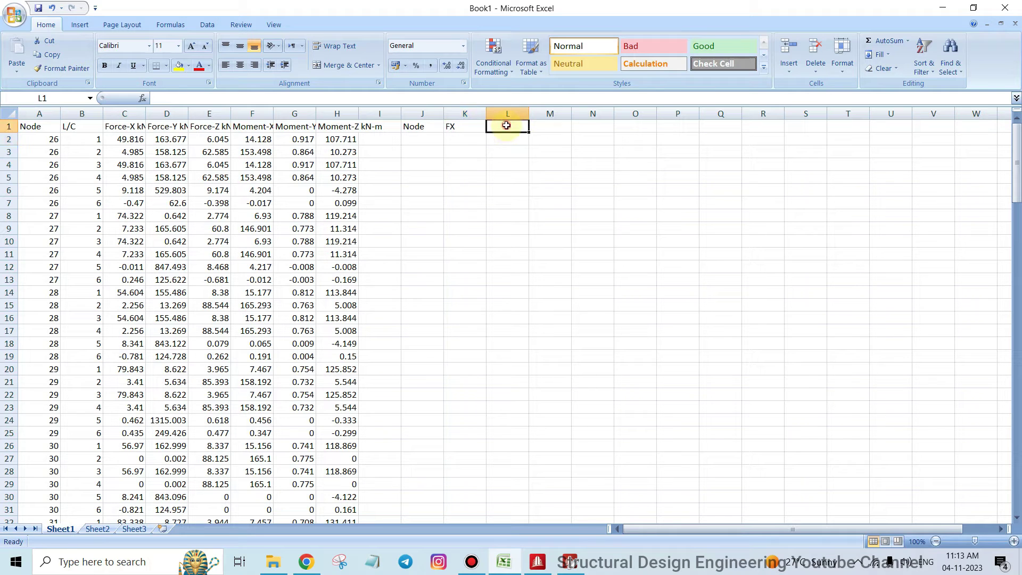
drag(506, 130, 507, 211)
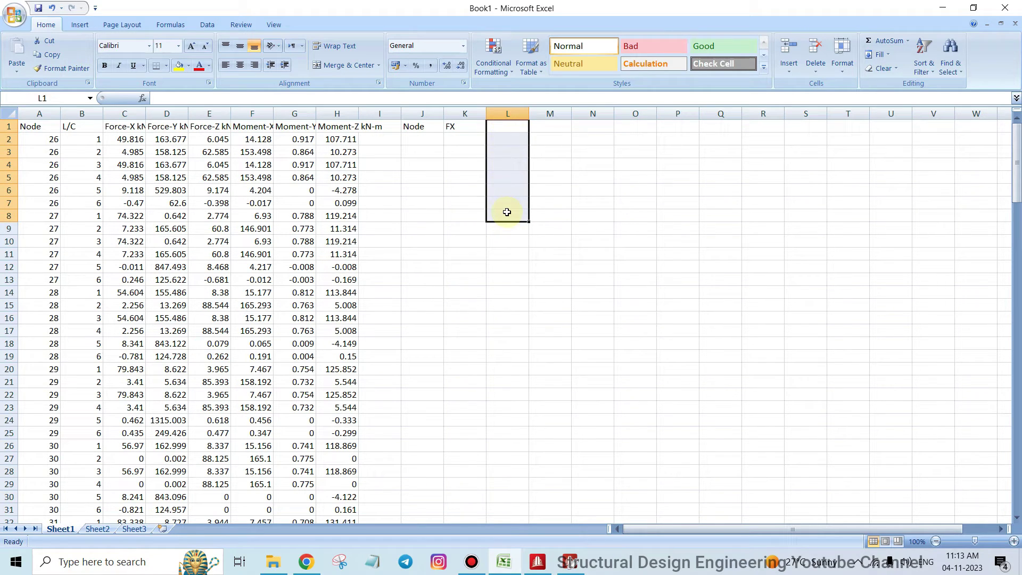
click(515, 129)
click(552, 126)
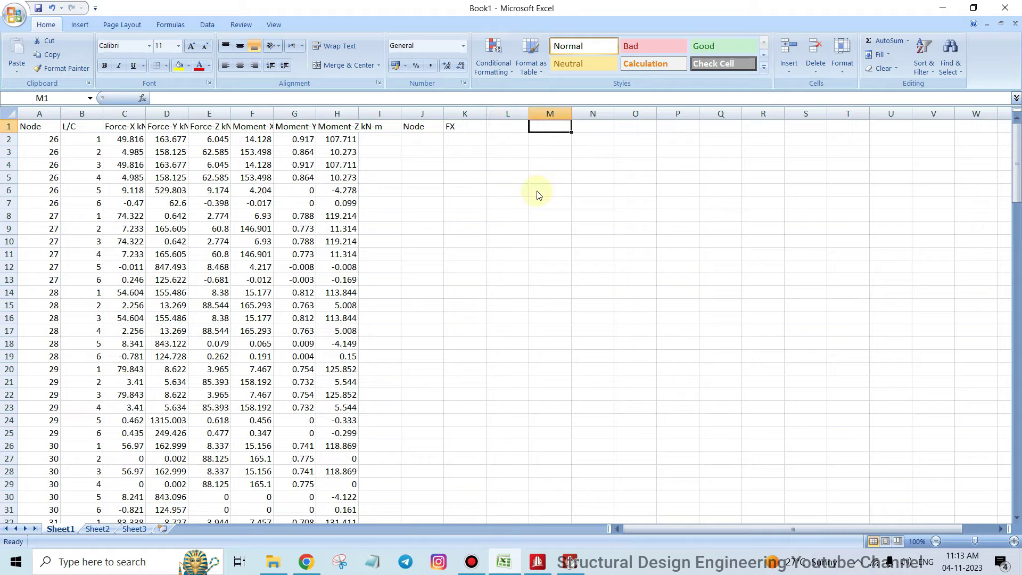
text(FY)
key(Return)
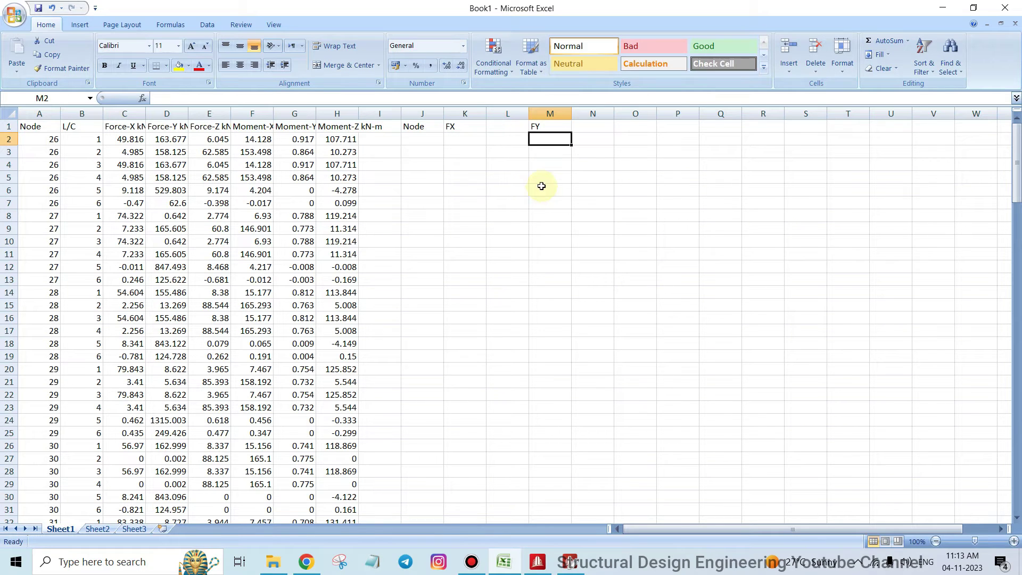
Enter the heading "FZ" in cell O1, keeping columns L, N and P as blank value columns.
click(556, 127)
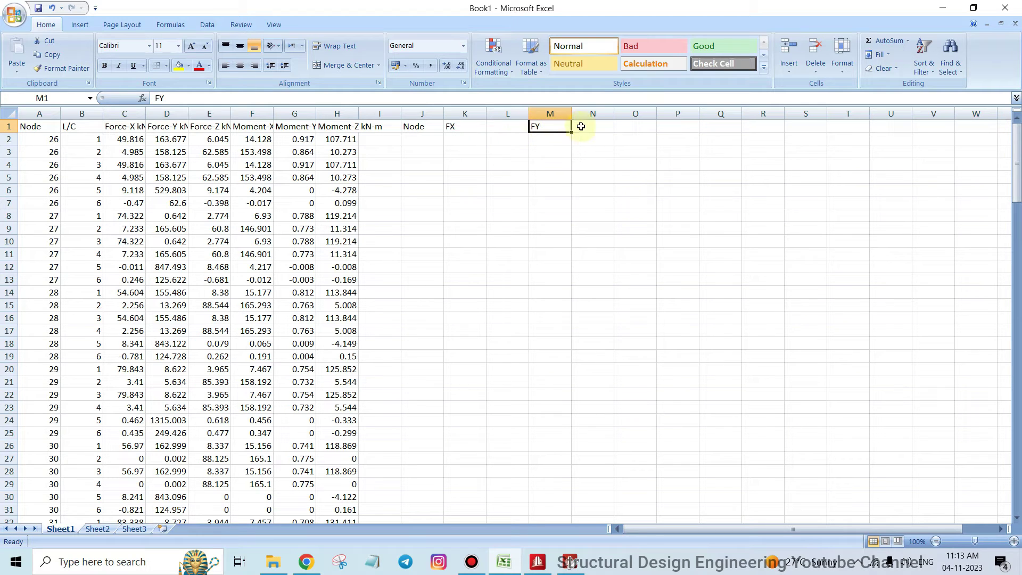
click(621, 125)
double_click(623, 126)
key(Return)
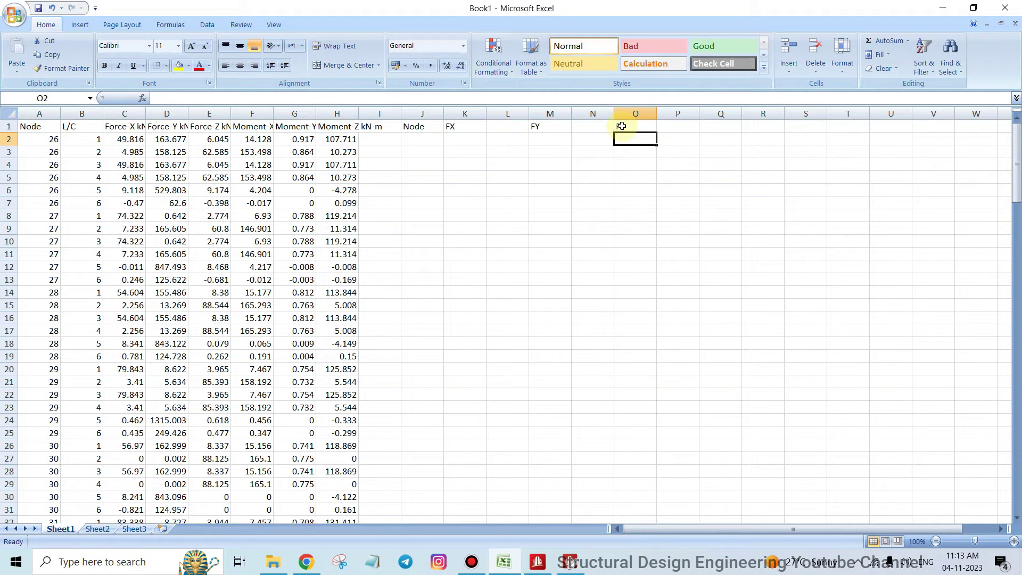
click(508, 113)
click(590, 113)
click(665, 113)
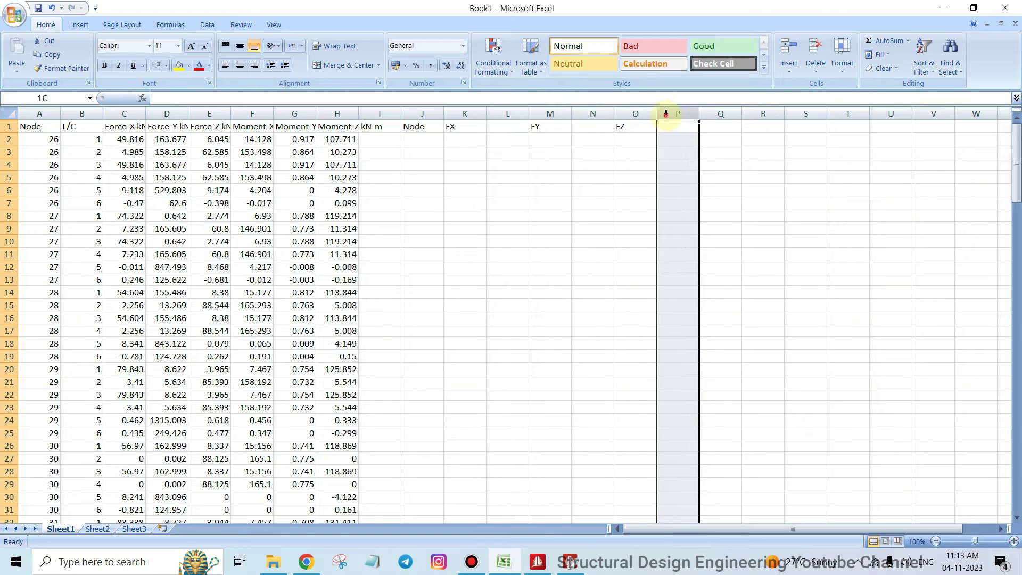
Enter the moment headings "MX" in Q1, "MY" in S1 and "MZ" in U1.
click(723, 124)
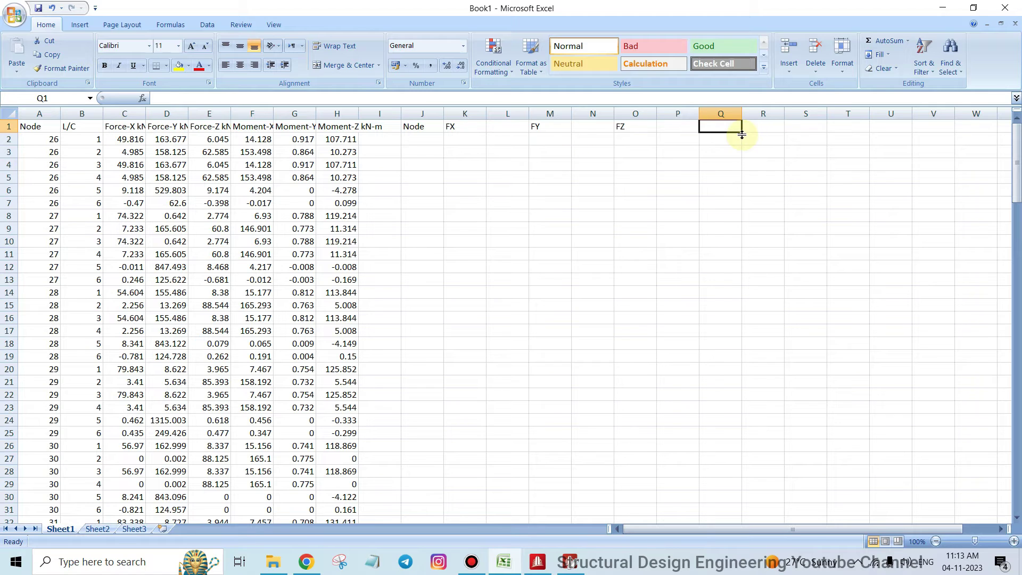
text(MX)
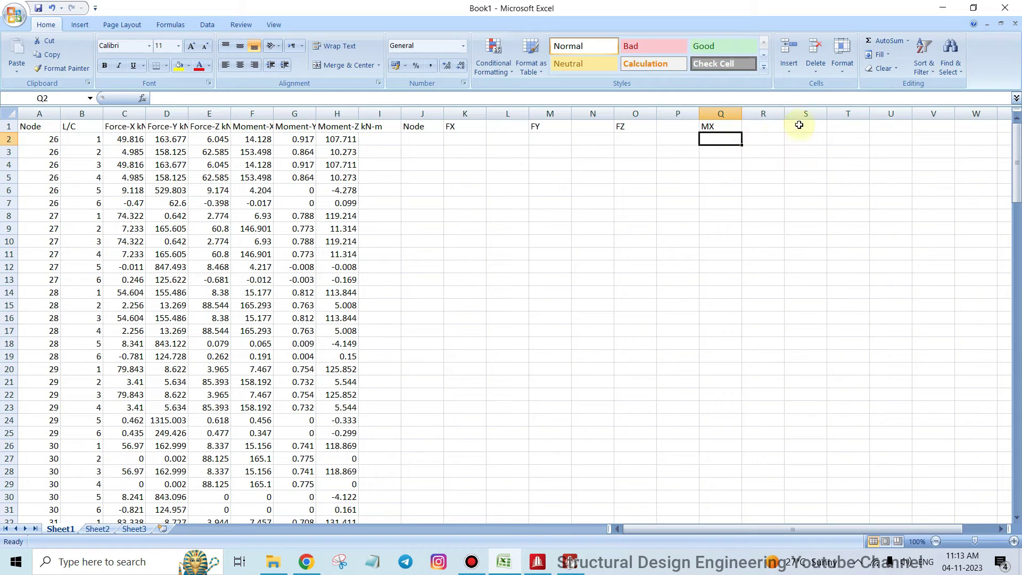
click(800, 129)
text(MY)
click(801, 133)
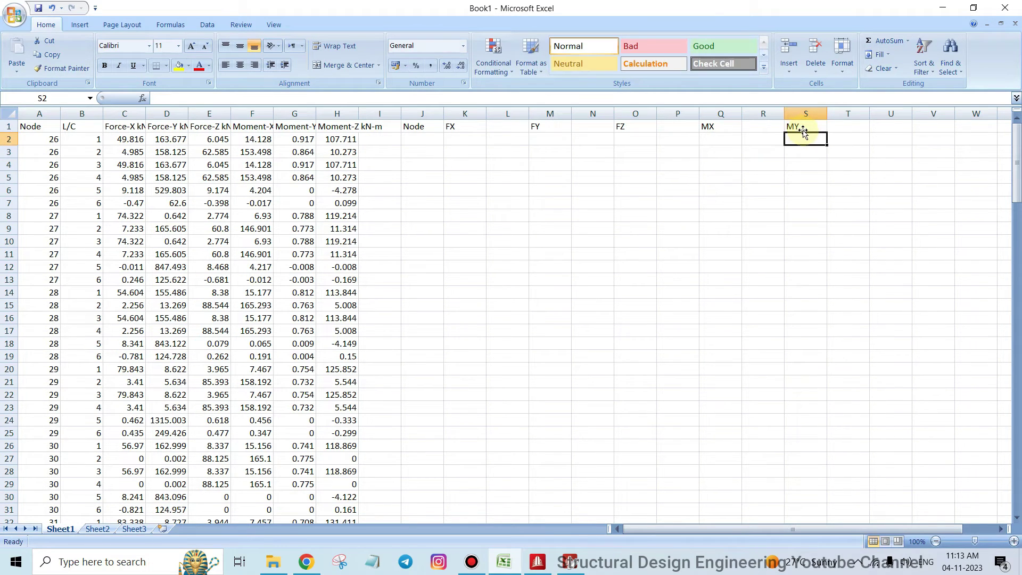
click(889, 128)
text(MZ)
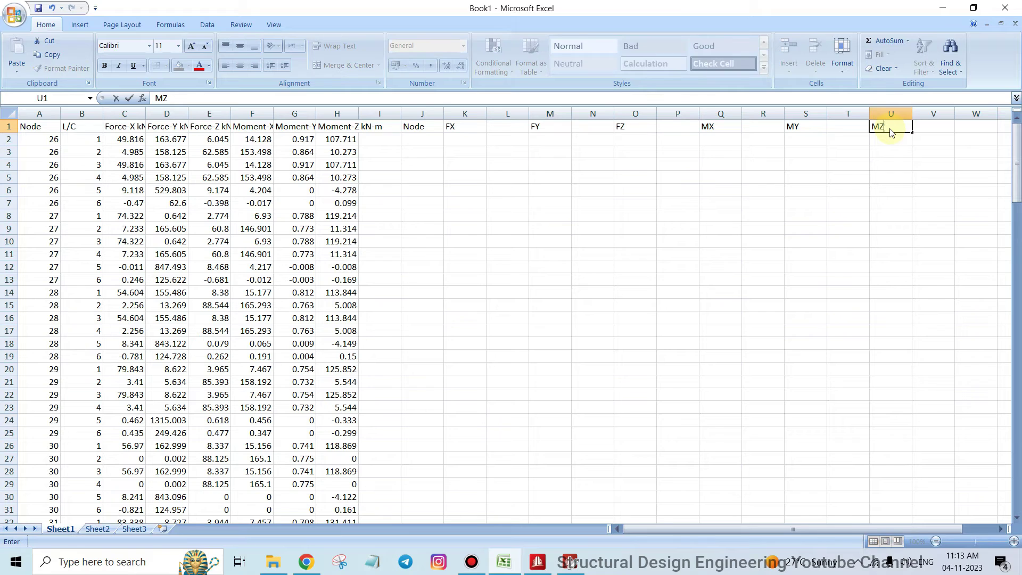
Finish entering the MZ heading in U1, and review the Node and FX–MZ headings against source columns A to H.
key(Return)
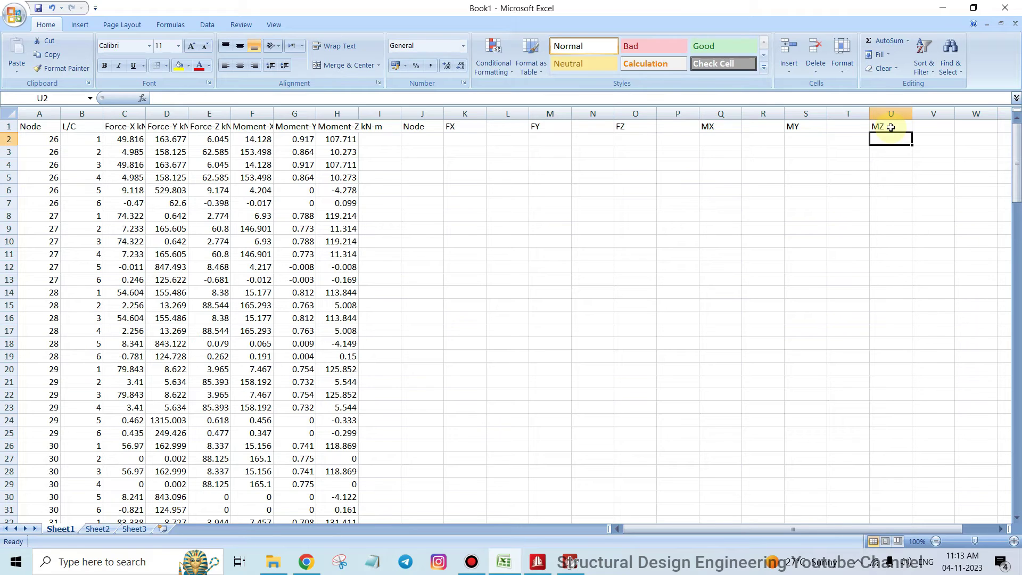
click(416, 129)
click(449, 128)
click(537, 129)
click(624, 128)
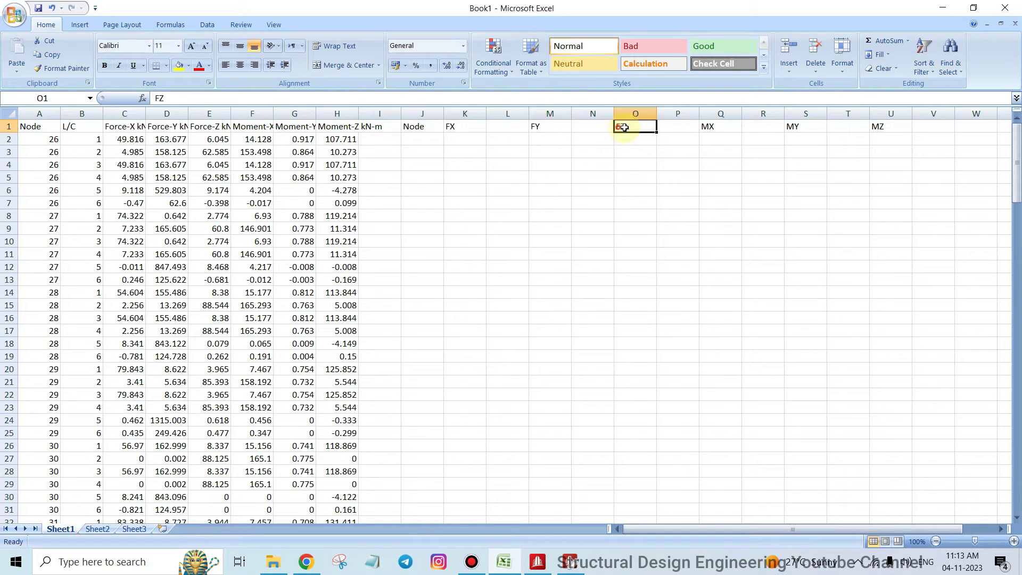
click(888, 126)
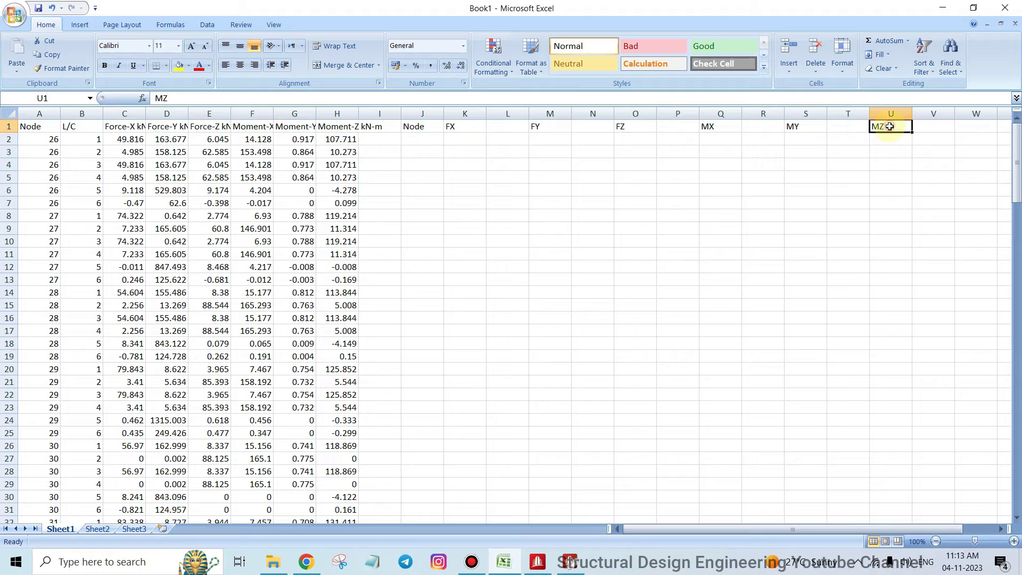
click(79, 116)
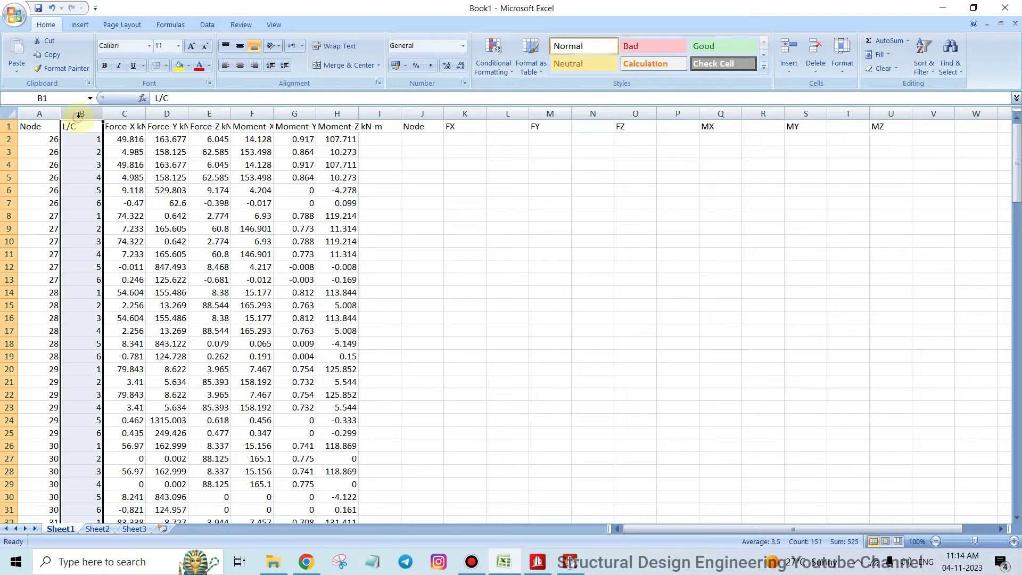
click(38, 114)
drag(125, 114, 337, 114)
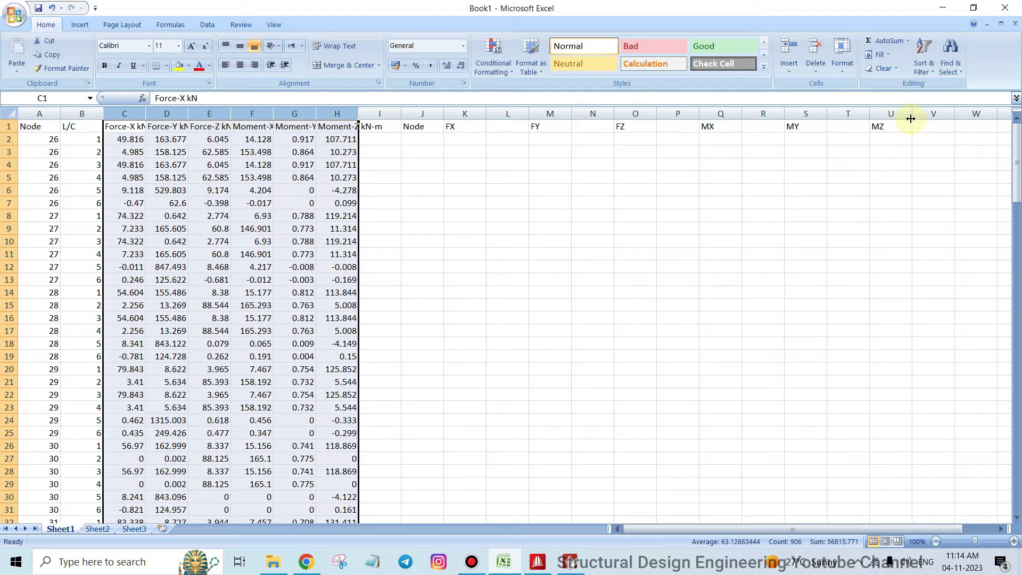
click(933, 114)
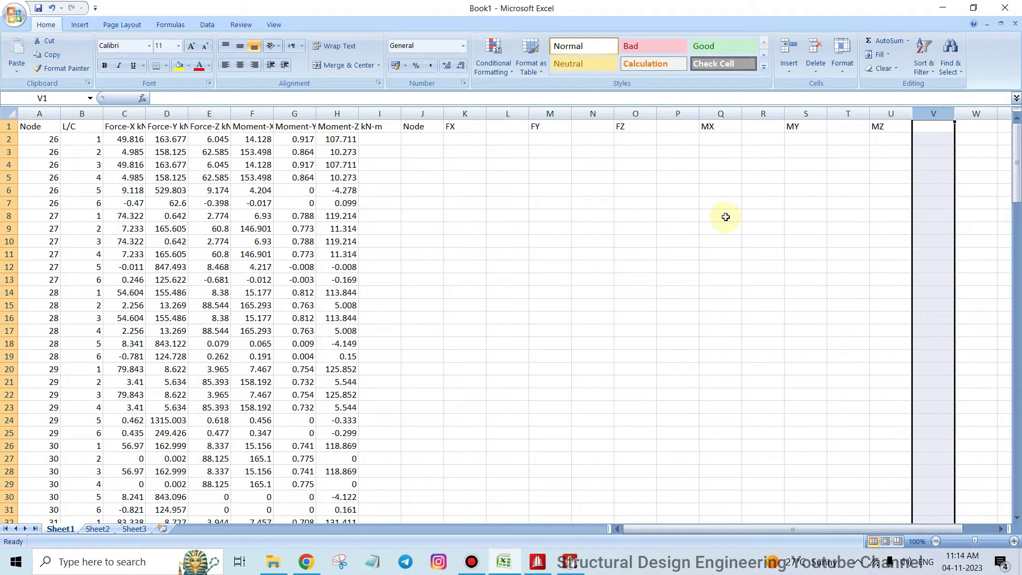
Enter the multiplier -1 in cell X1, leaving columns V and W blank.
ctrl+scroll(725, 221, down, 1)
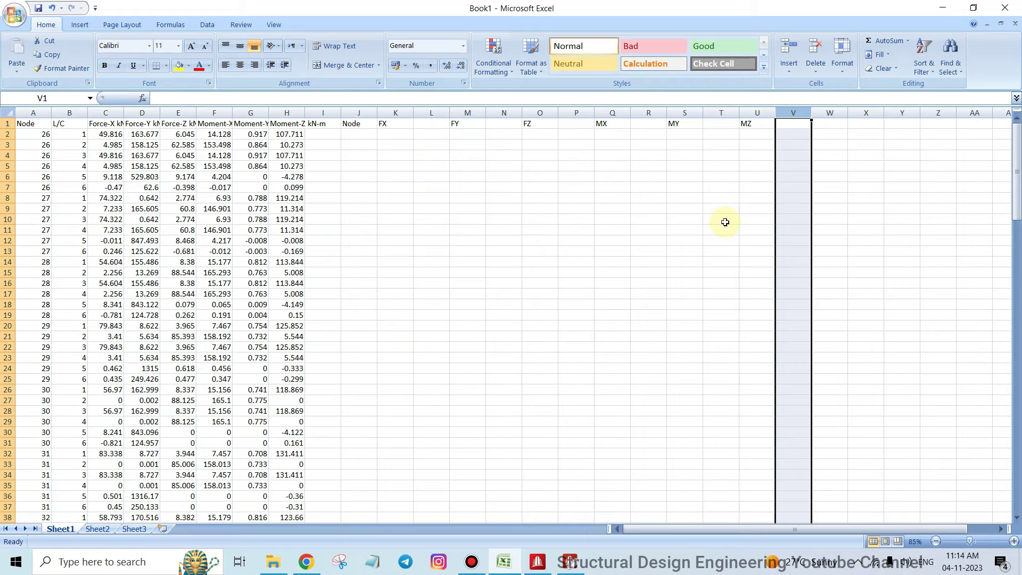
click(791, 122)
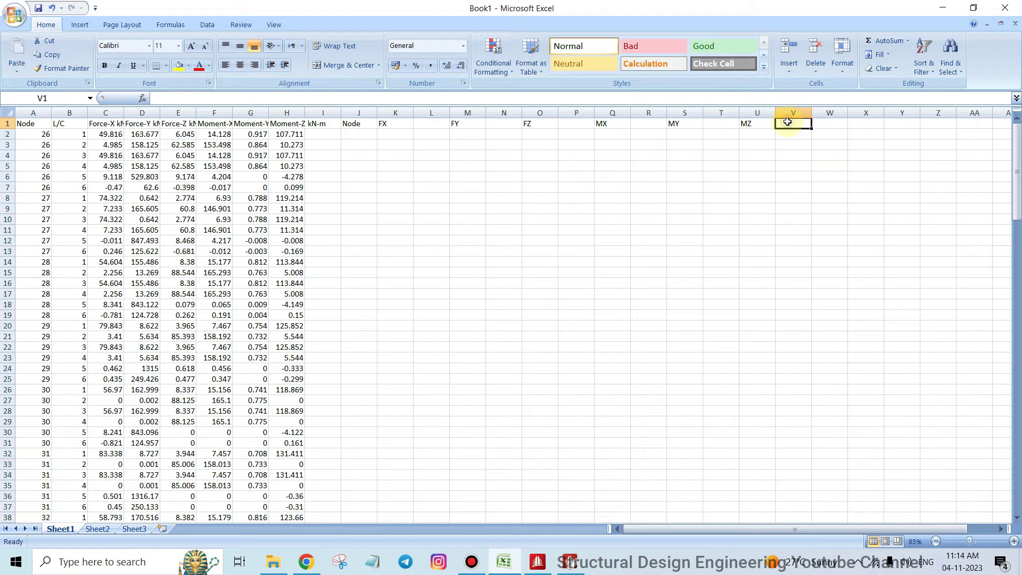
click(826, 112)
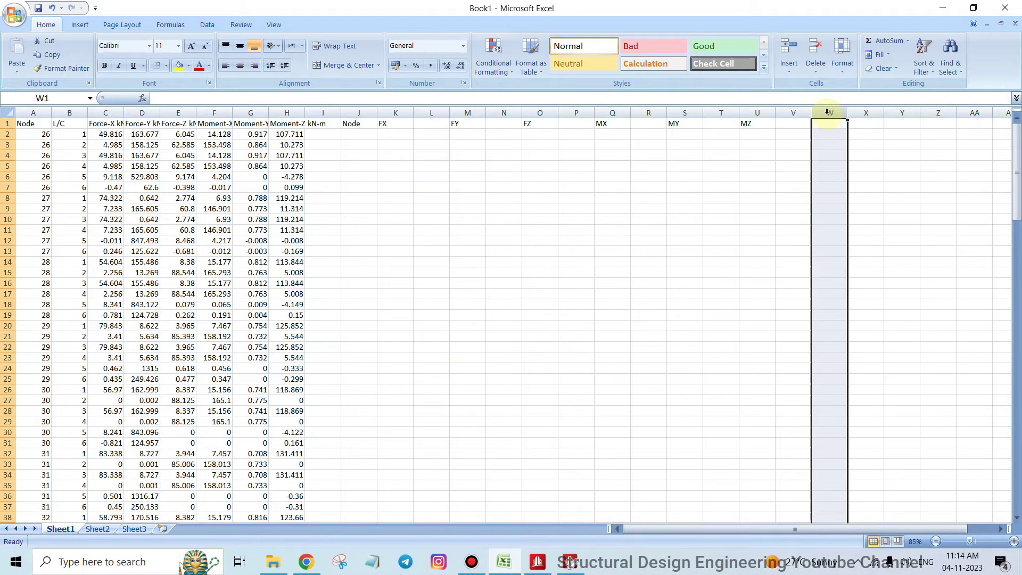
click(865, 113)
click(873, 125)
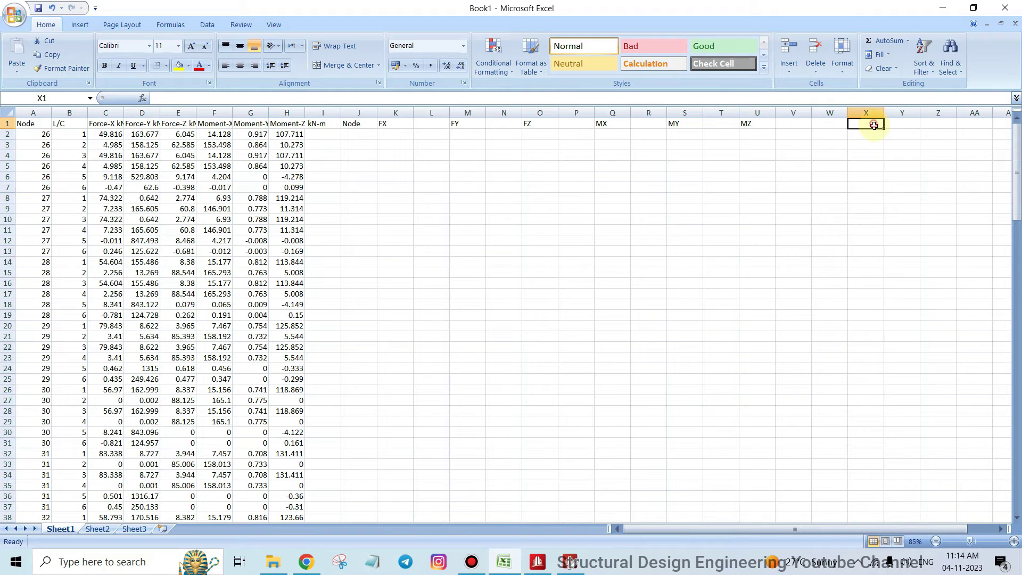
text(-1)
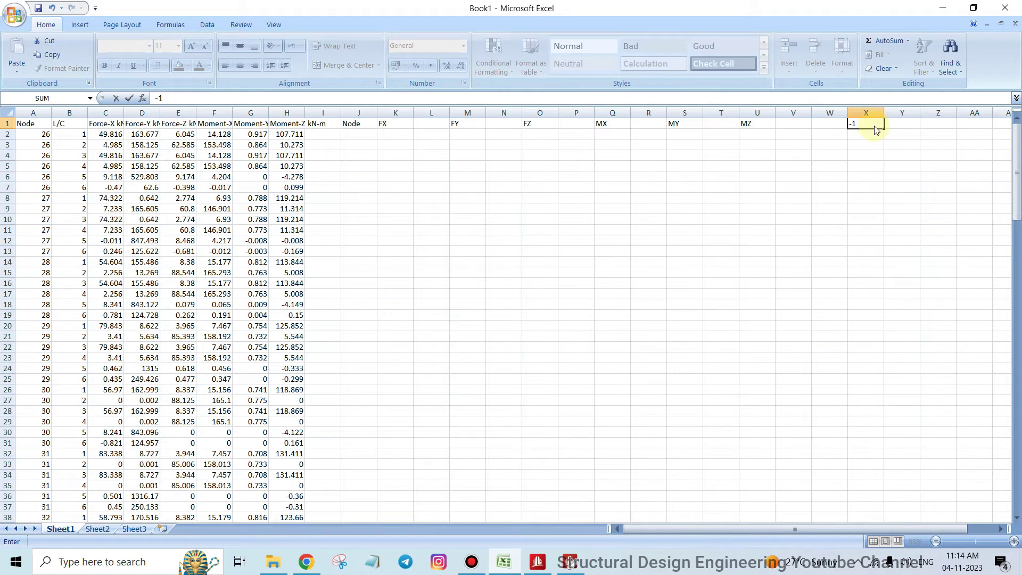
key(Return)
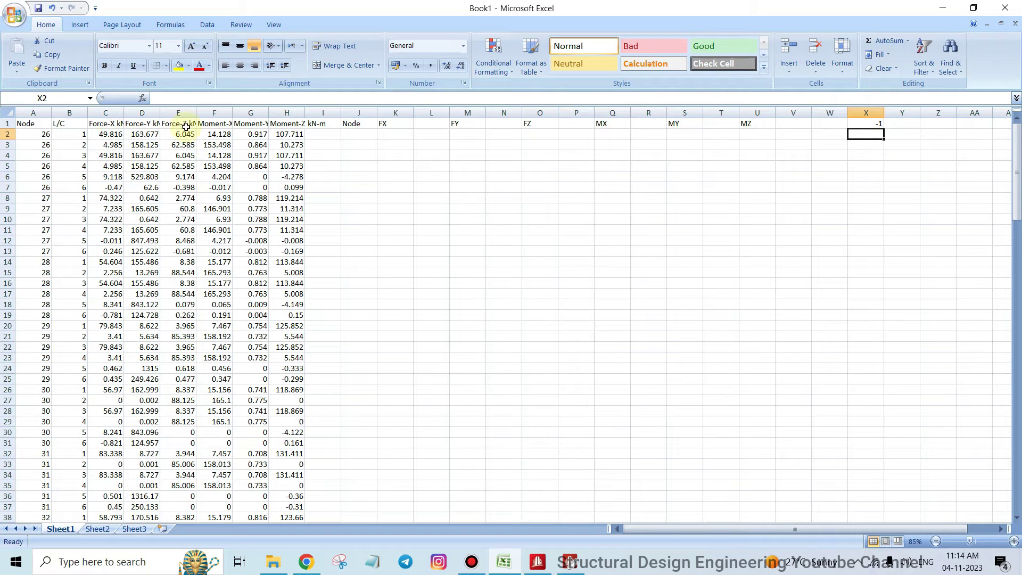
Examine the first Force-X value in C2, the multiplier in X1, the load headings and the first two rows.
click(108, 136)
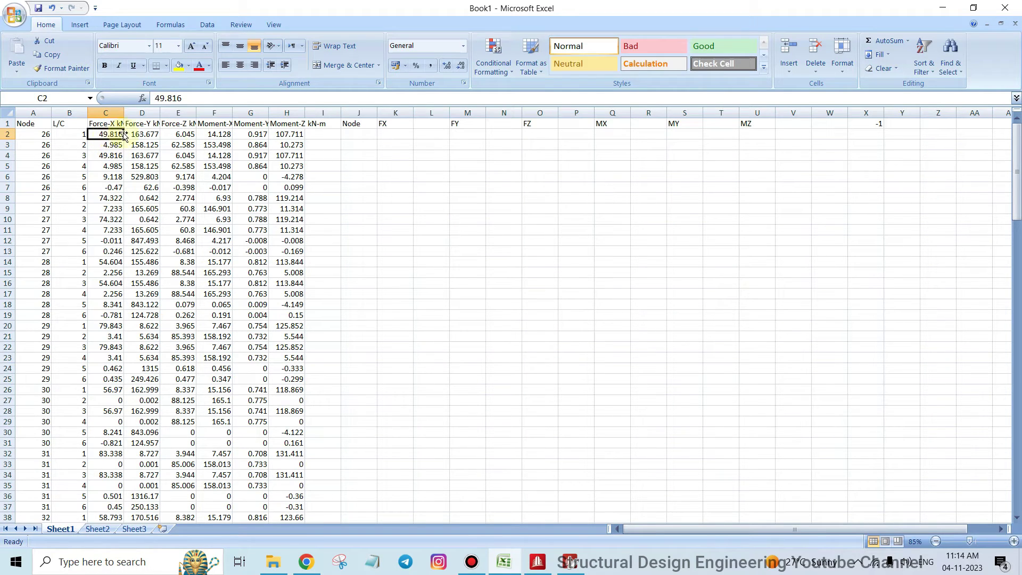
click(876, 124)
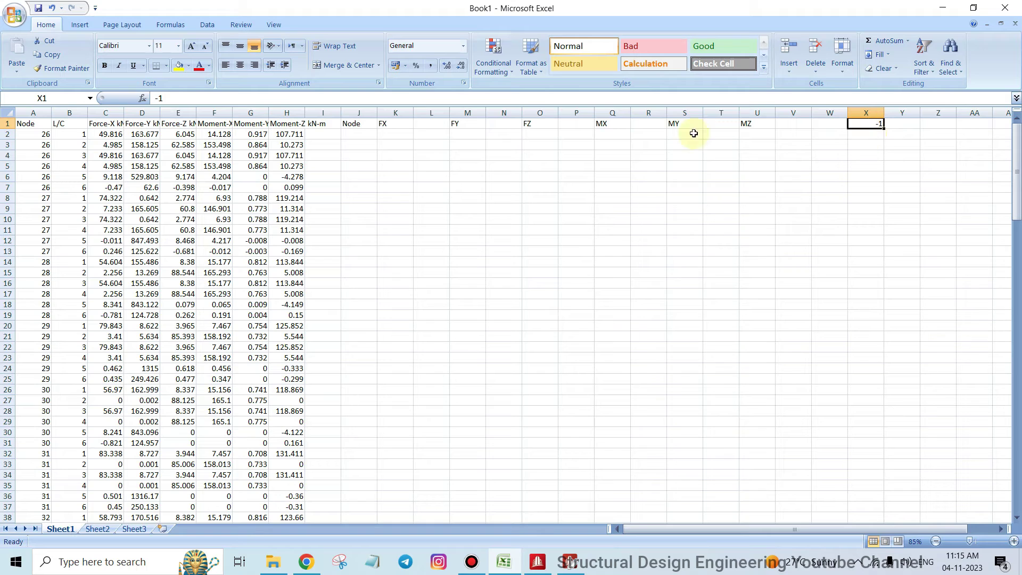
click(369, 123)
click(397, 123)
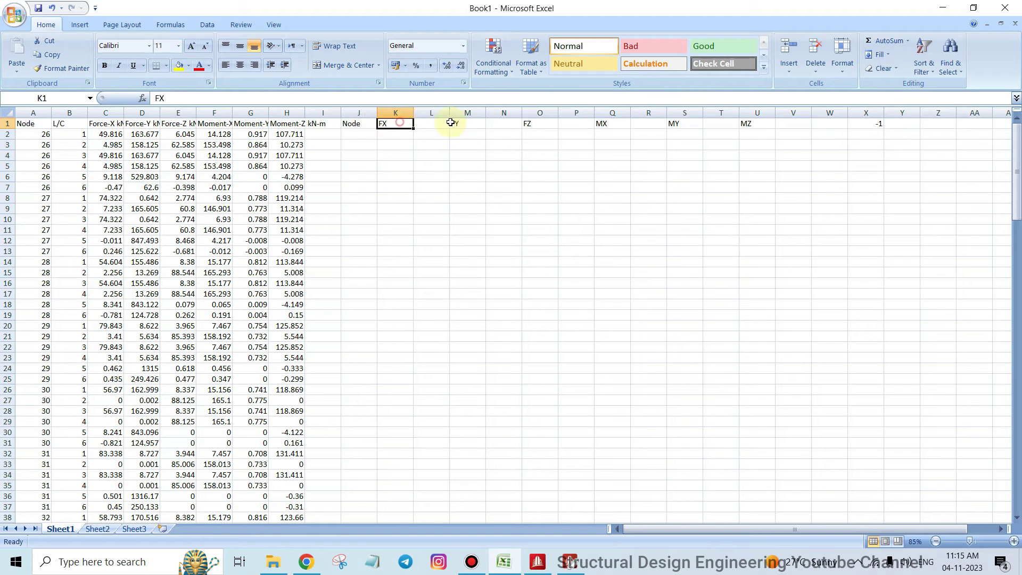
click(467, 123)
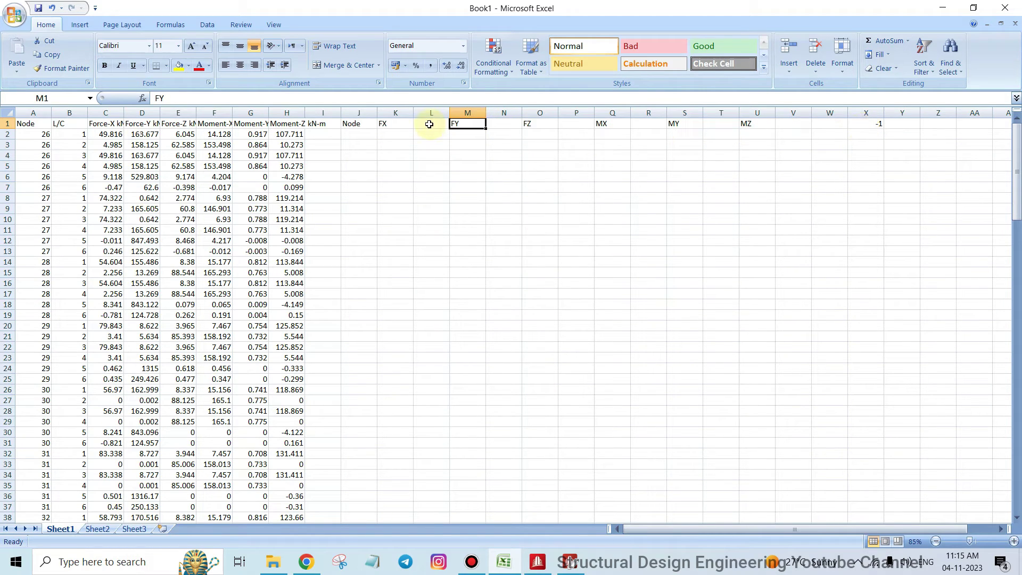
click(351, 133)
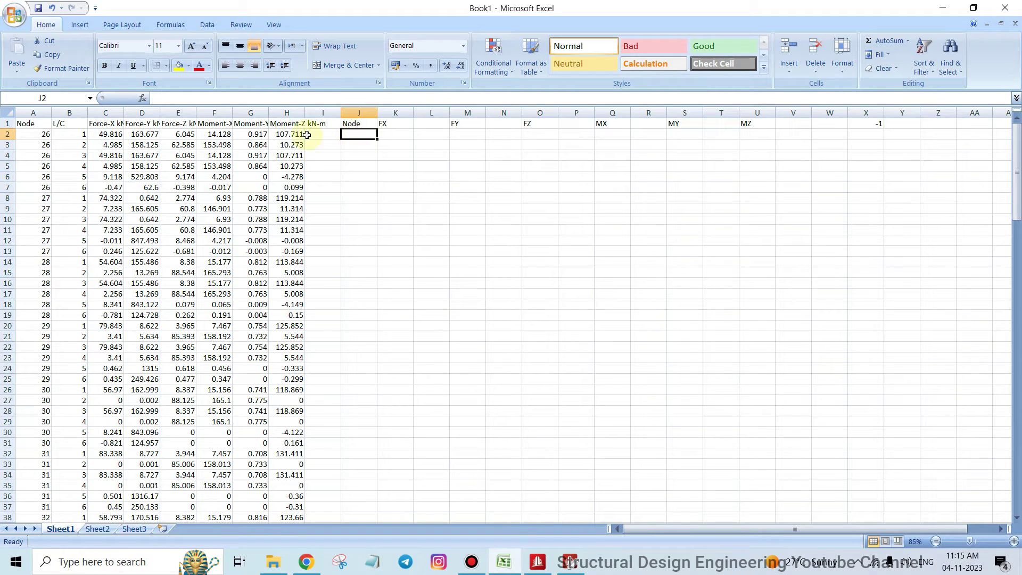
click(8, 124)
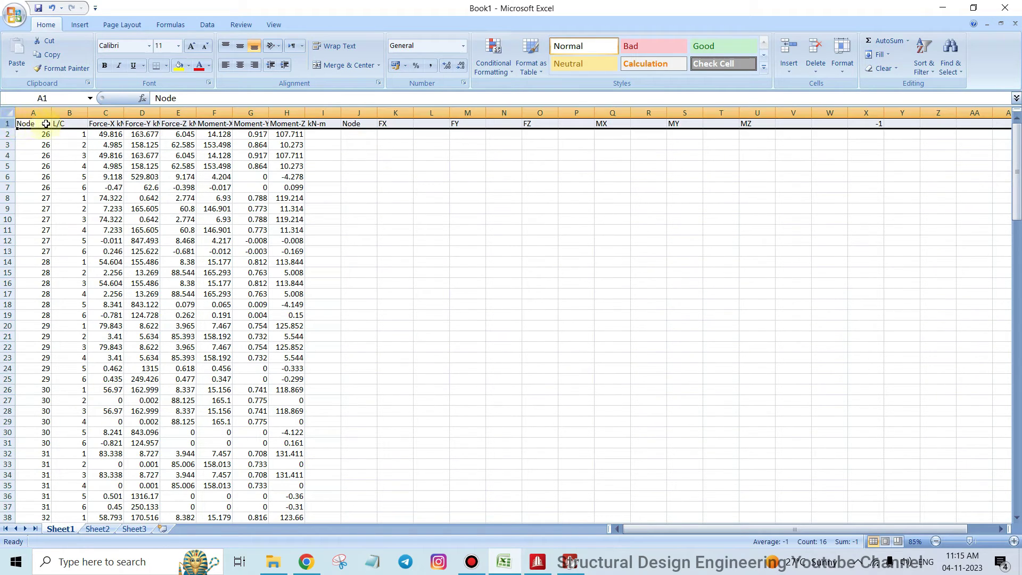
click(7, 134)
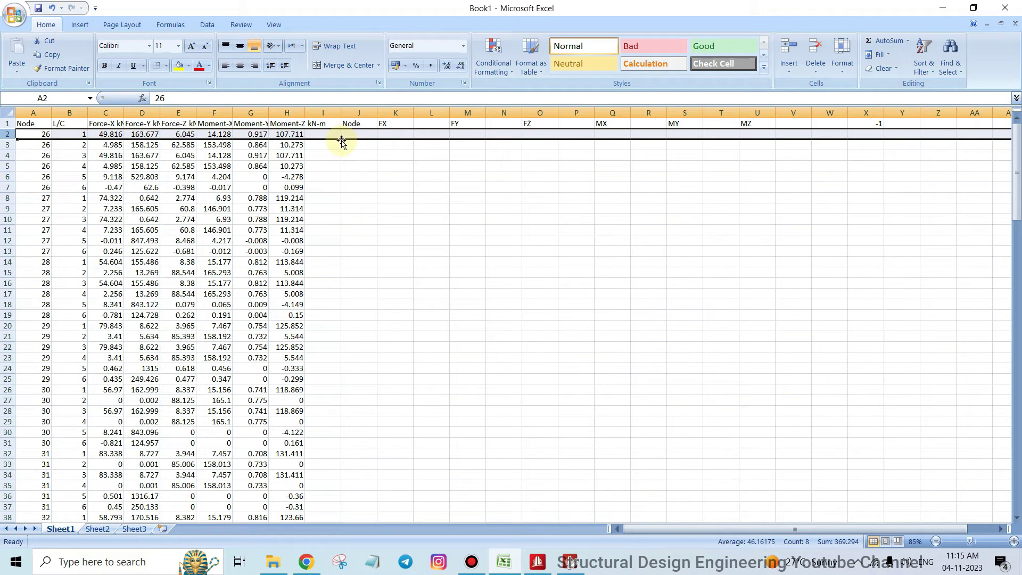
Link cell J2 to the first node number with the formula =A2.
click(356, 134)
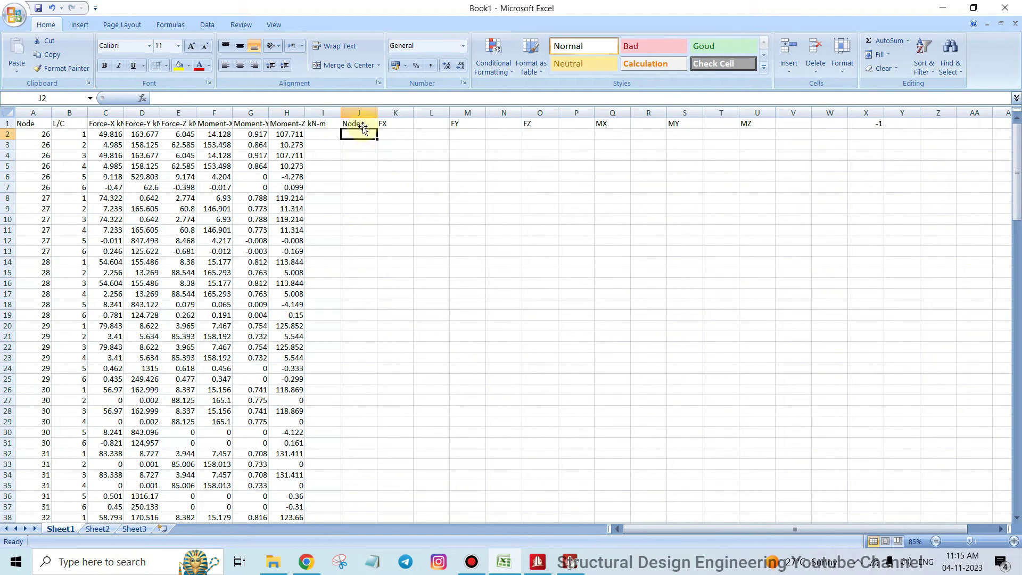
text(=)
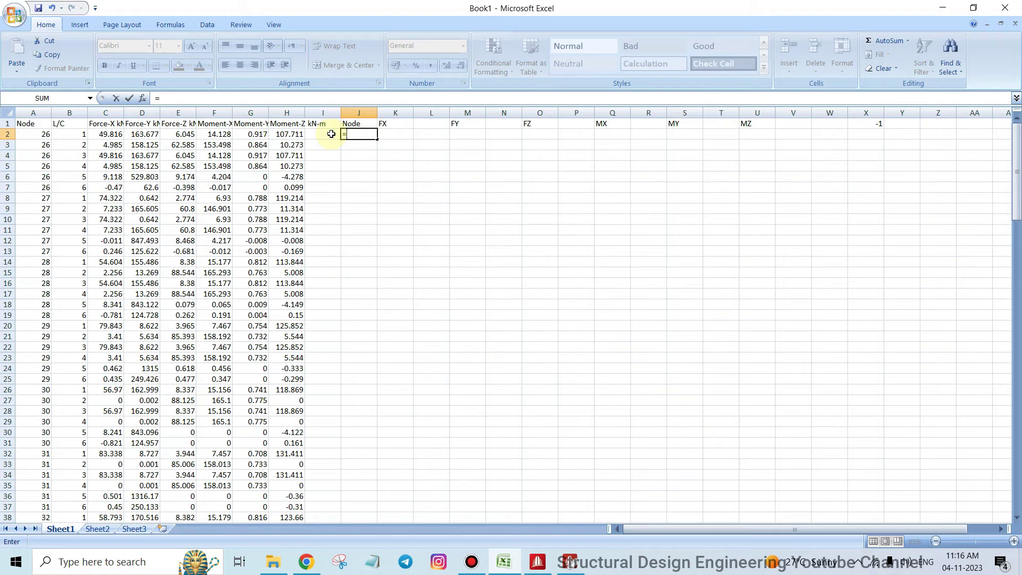
click(34, 136)
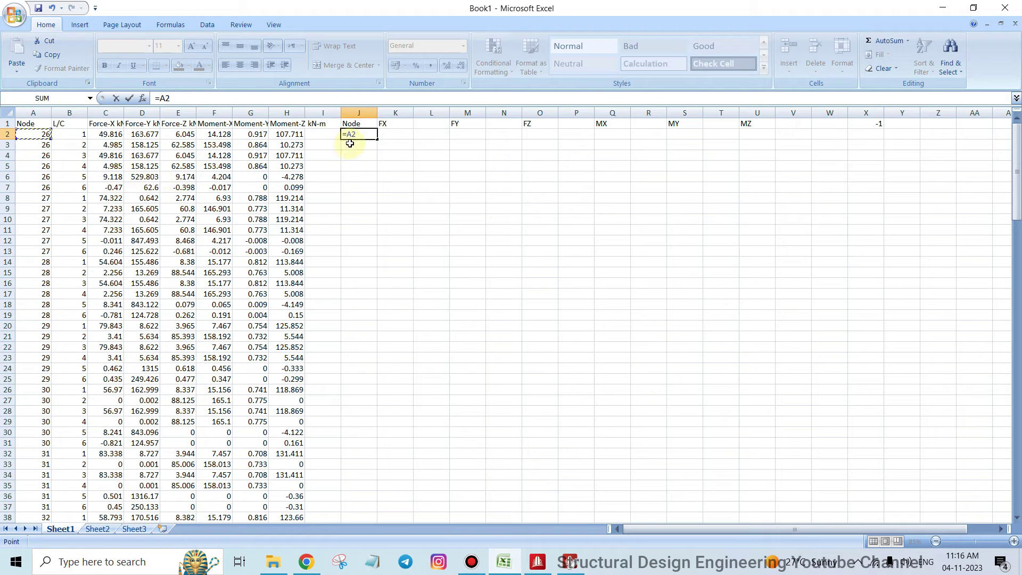
key(Return)
click(357, 134)
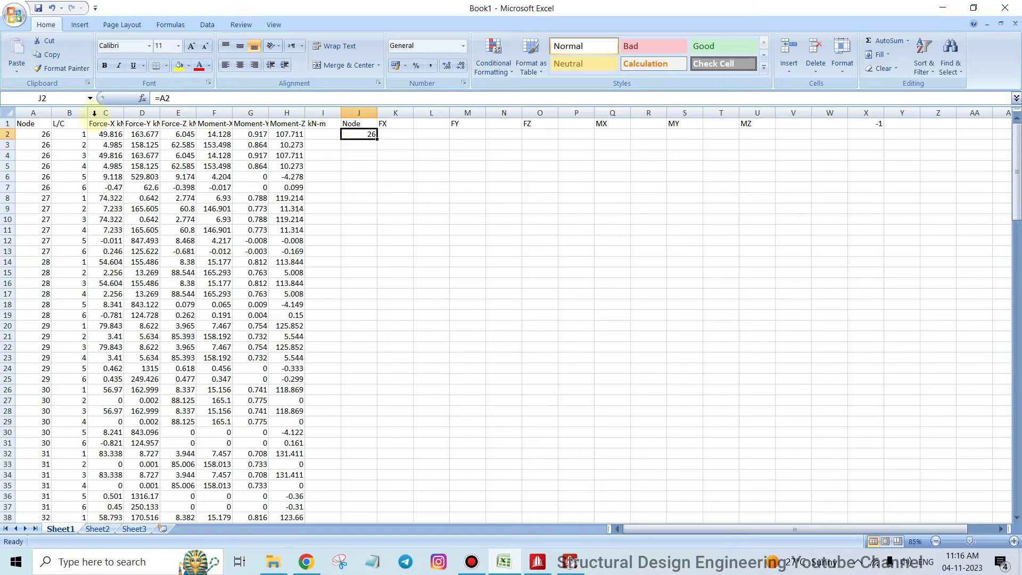
Fill the FX label from K1 down to K2 and enter the formula =C2*X2 in L2.
click(389, 124)
drag(413, 129, 419, 143)
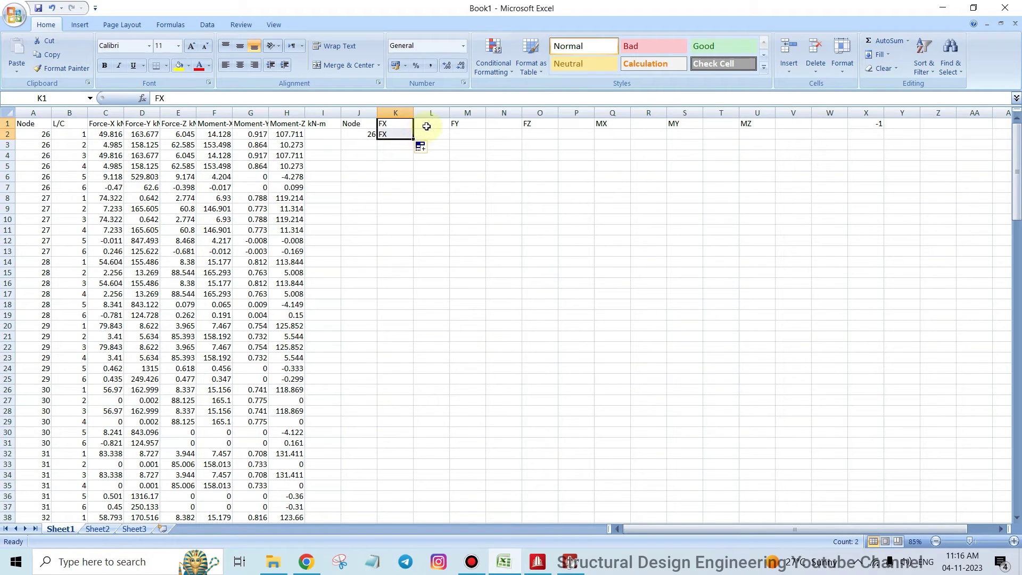
click(428, 135)
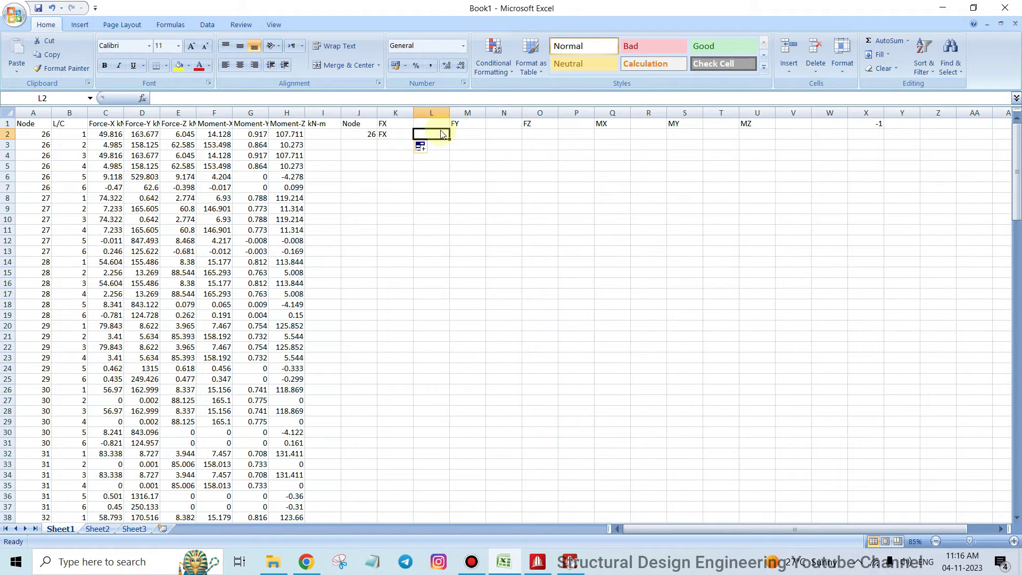
text(=)
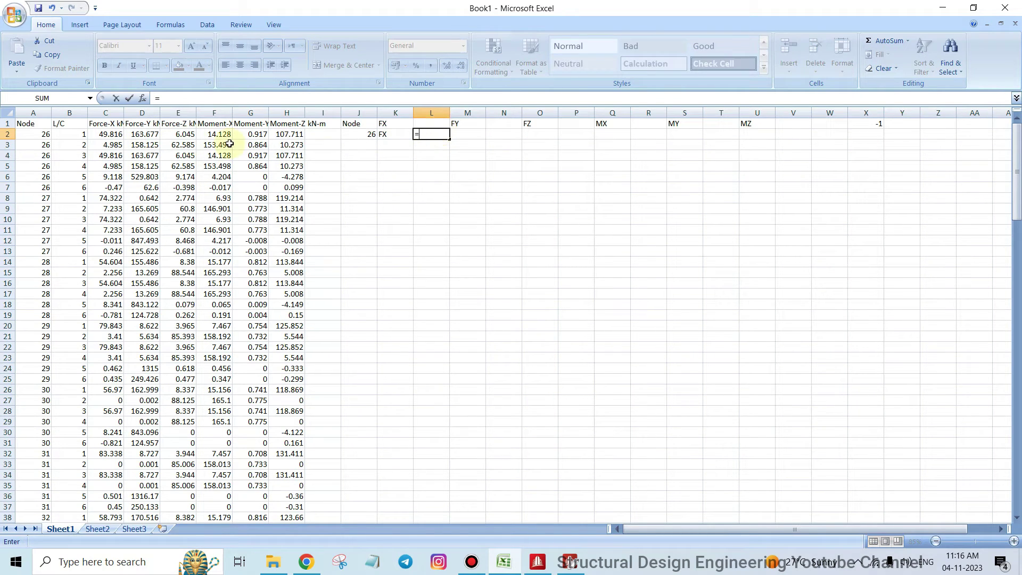
click(109, 134)
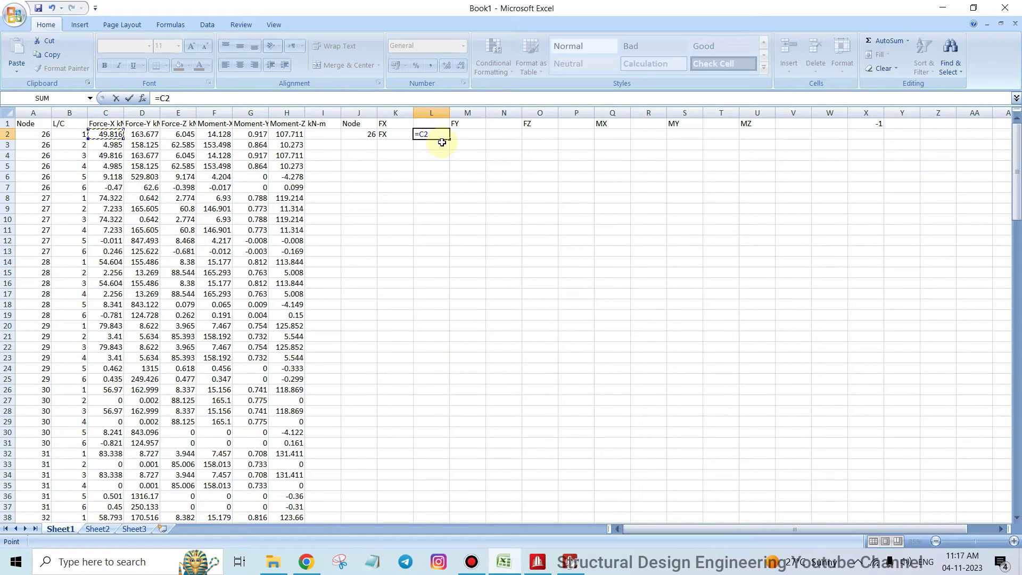
text(*)
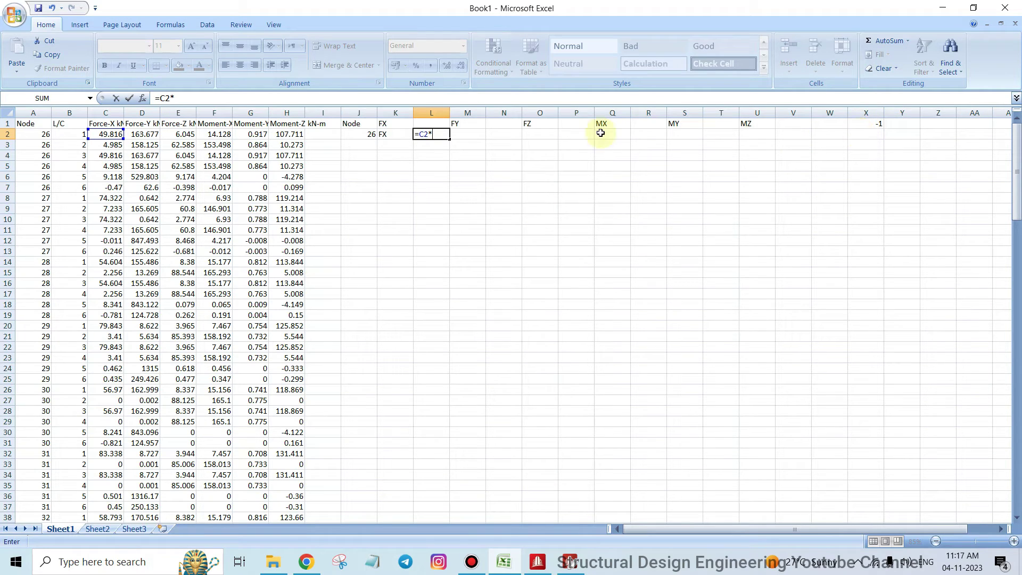
click(868, 134)
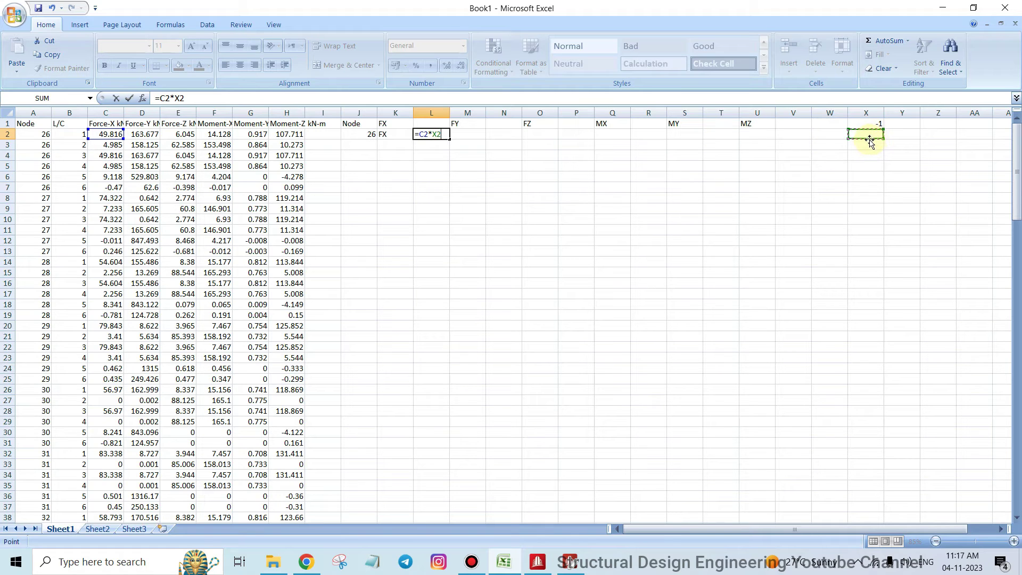
key(Return)
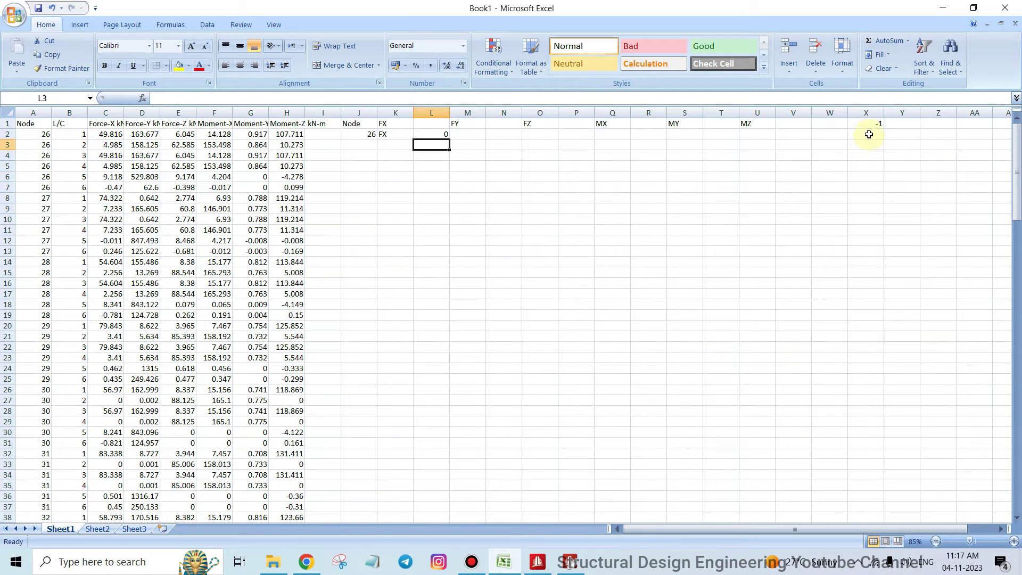
click(871, 134)
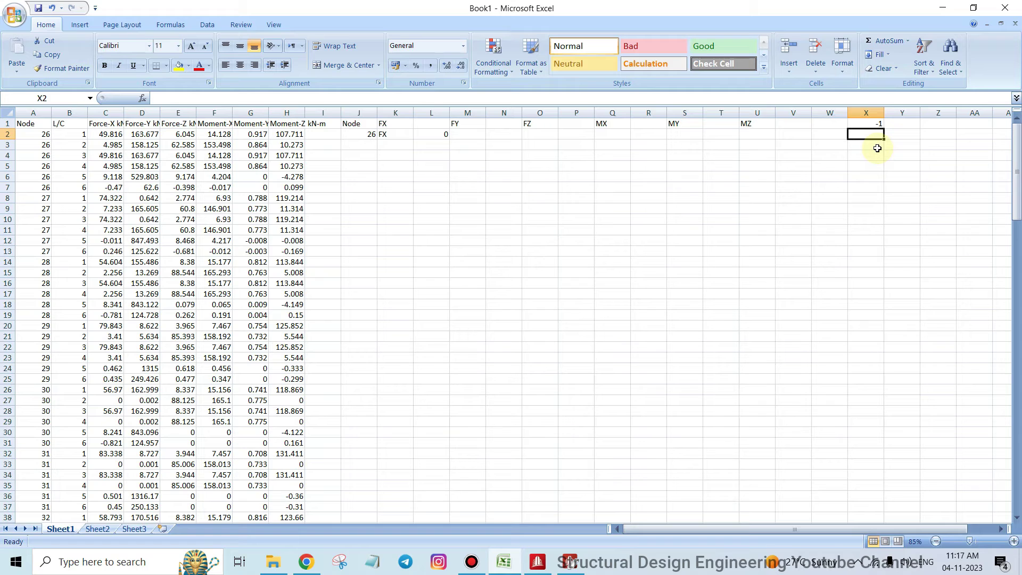
click(868, 124)
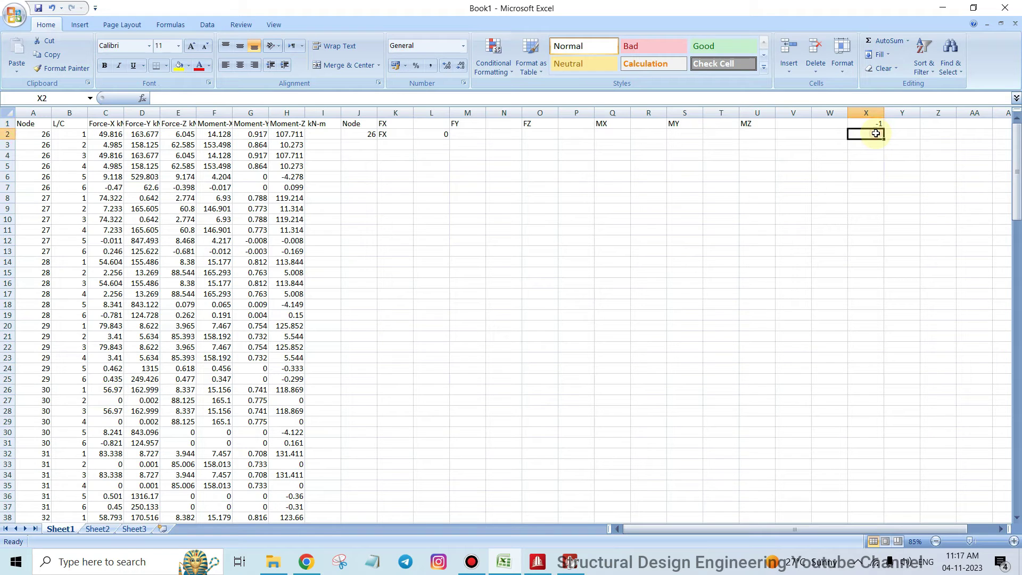
key(Return)
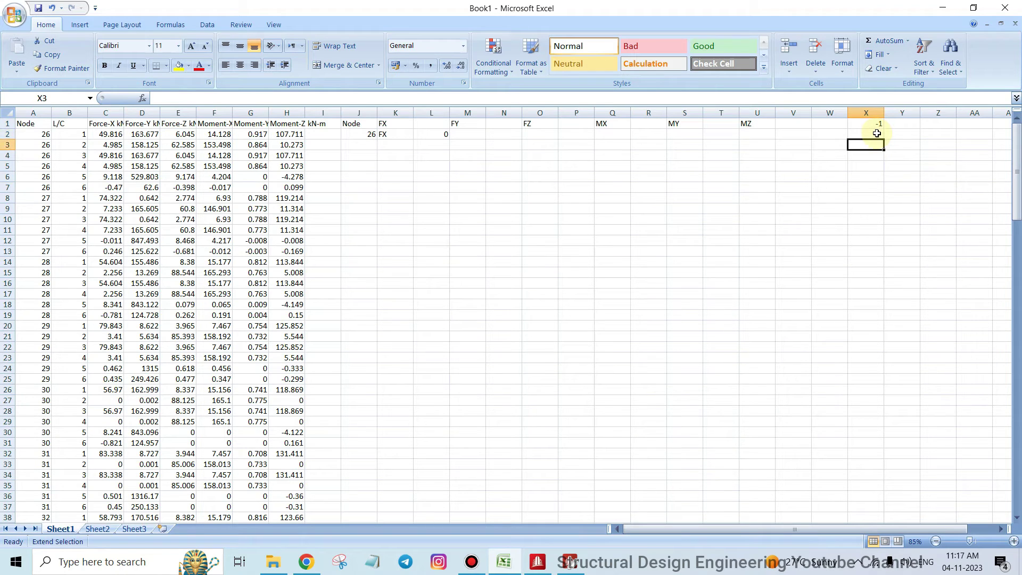
click(875, 123)
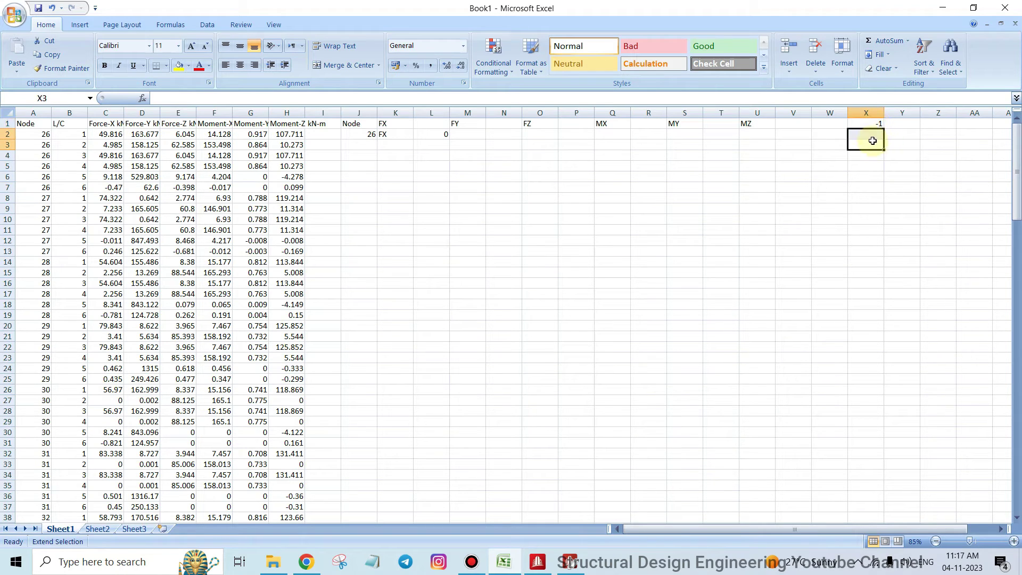
click(907, 195)
click(862, 126)
click(904, 183)
click(875, 124)
key(F8)
click(851, 234)
Copy the -1 multiplier from X1 into X2 and fill it down column X for all 151 rows of the table.
click(871, 124)
key(ctrl+c)
click(871, 133)
key(ctrl+v)
click(878, 195)
drag(869, 127, 885, 506)
scroll(919, 463, up, 20)
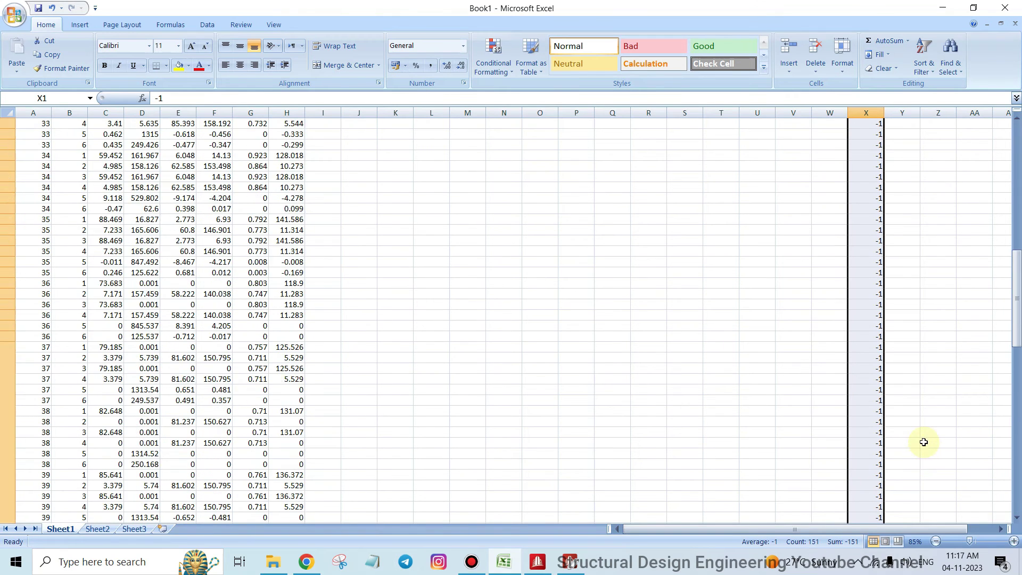
Inspect the -1 multipliers from the start of column X and the FX formula in L2.
scroll(923, 441, up, 11)
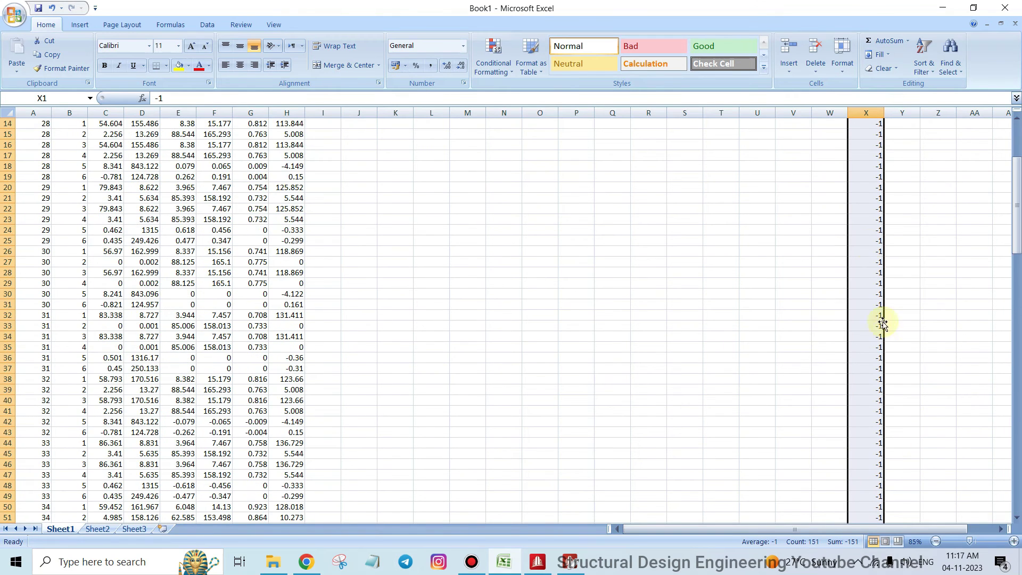
click(868, 126)
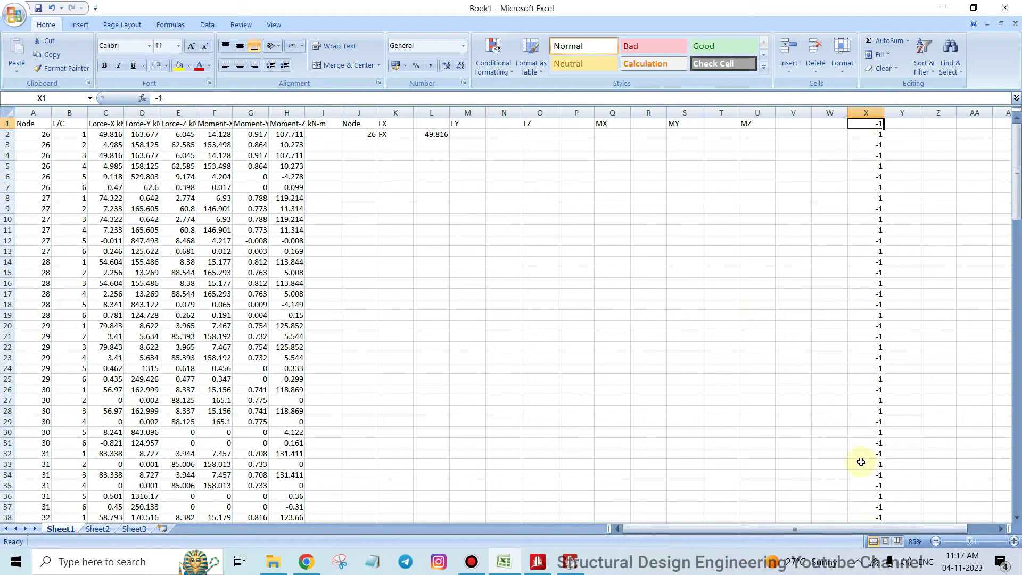
click(866, 114)
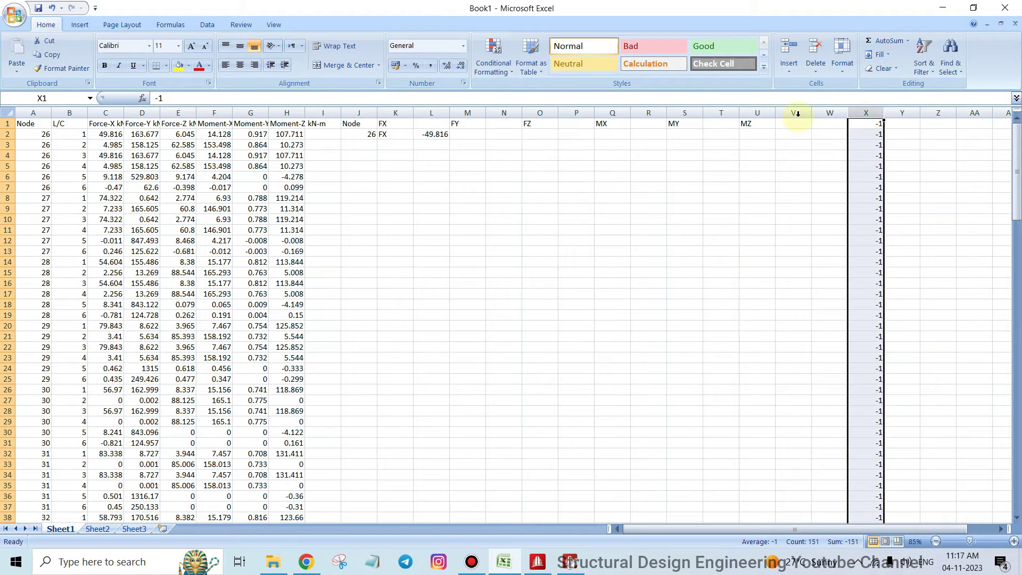
click(432, 135)
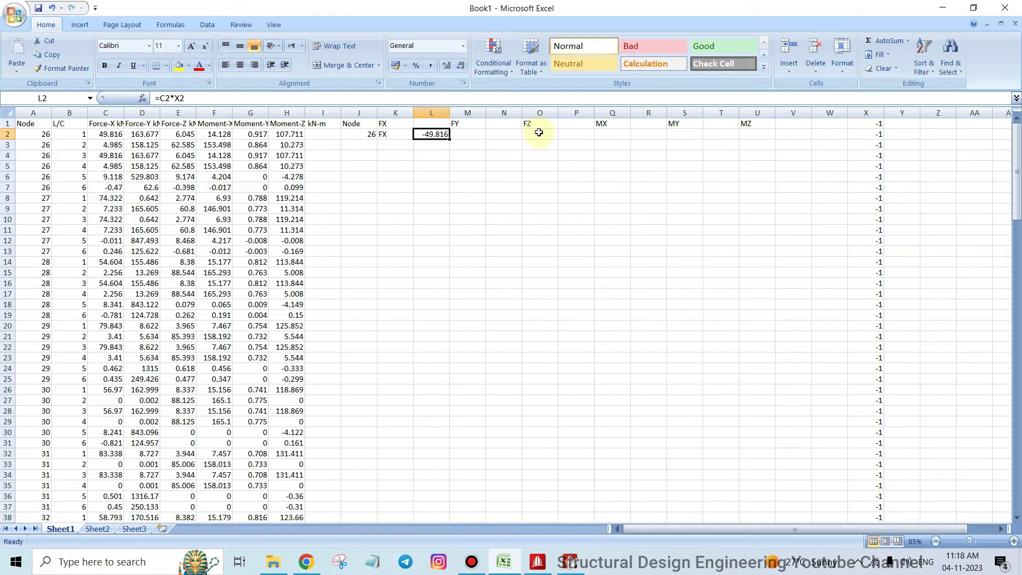
Fill the FY label from M1 down to M2 and enter the formula =D2*X2 in N2.
click(476, 128)
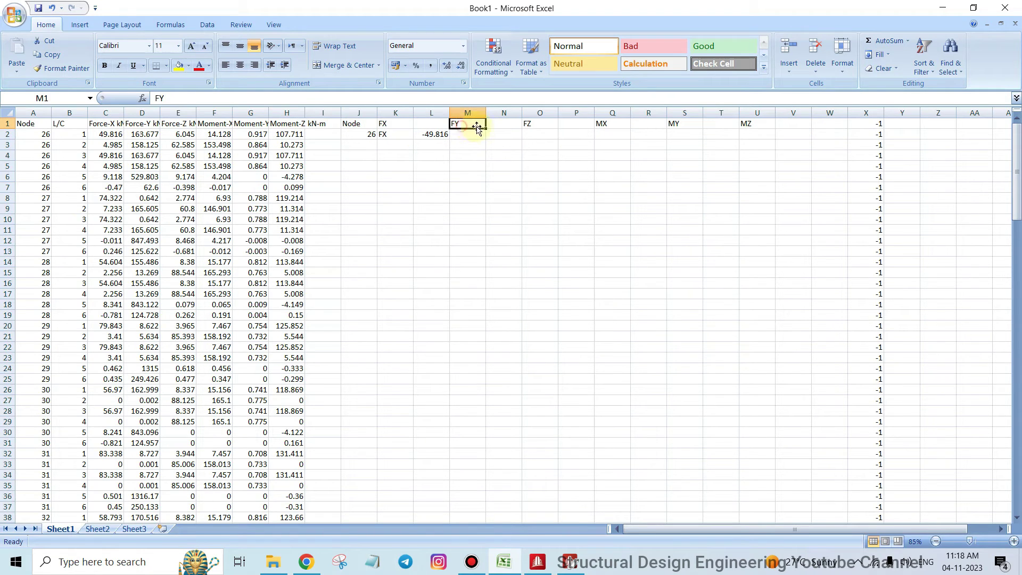
drag(488, 128, 486, 138)
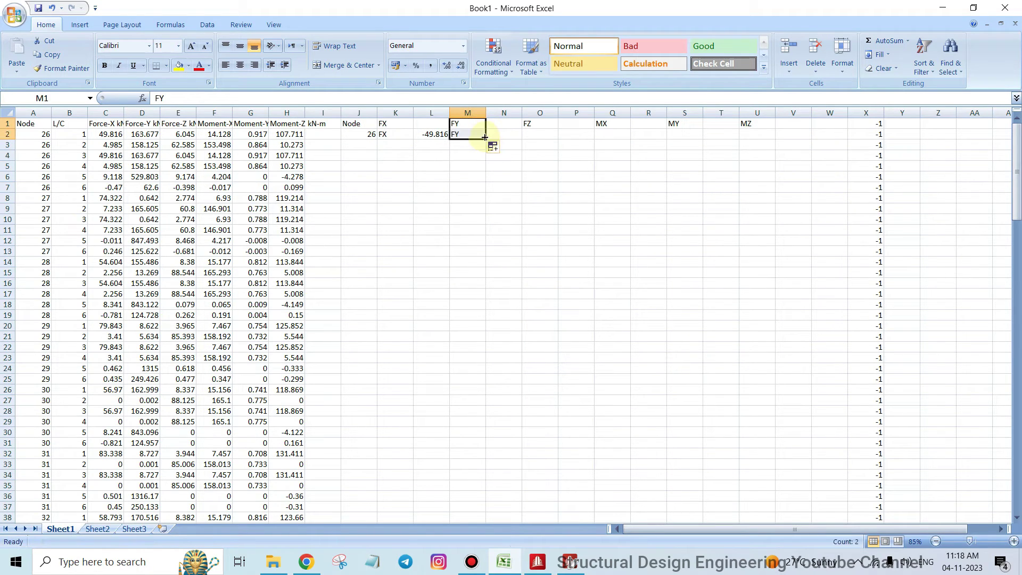
click(506, 137)
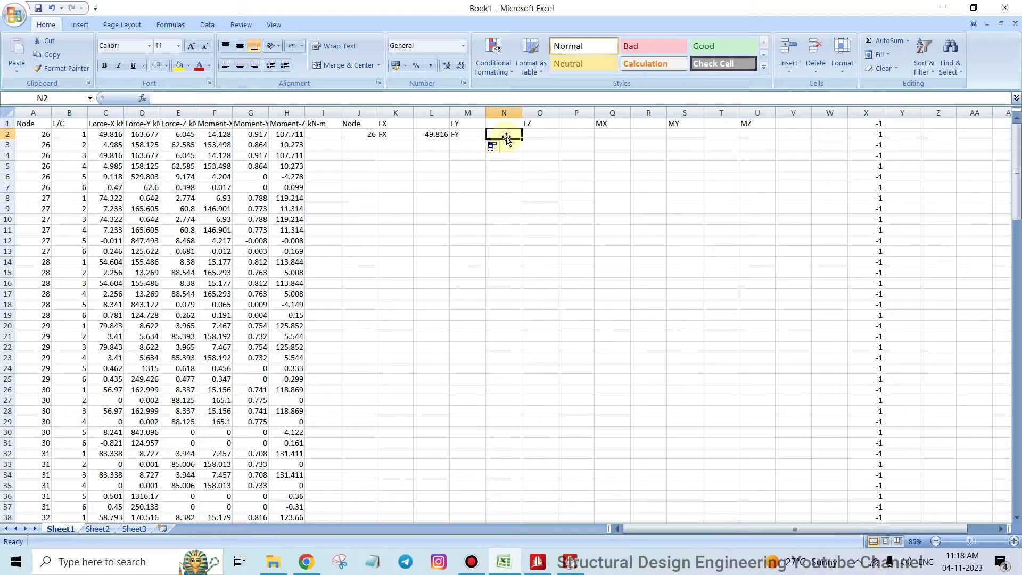
text(=)
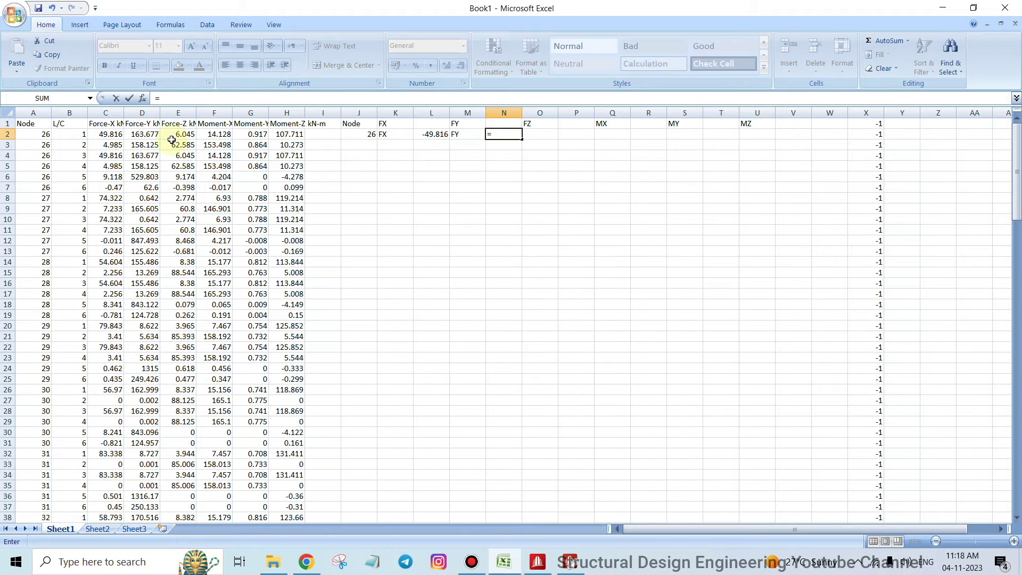
click(142, 133)
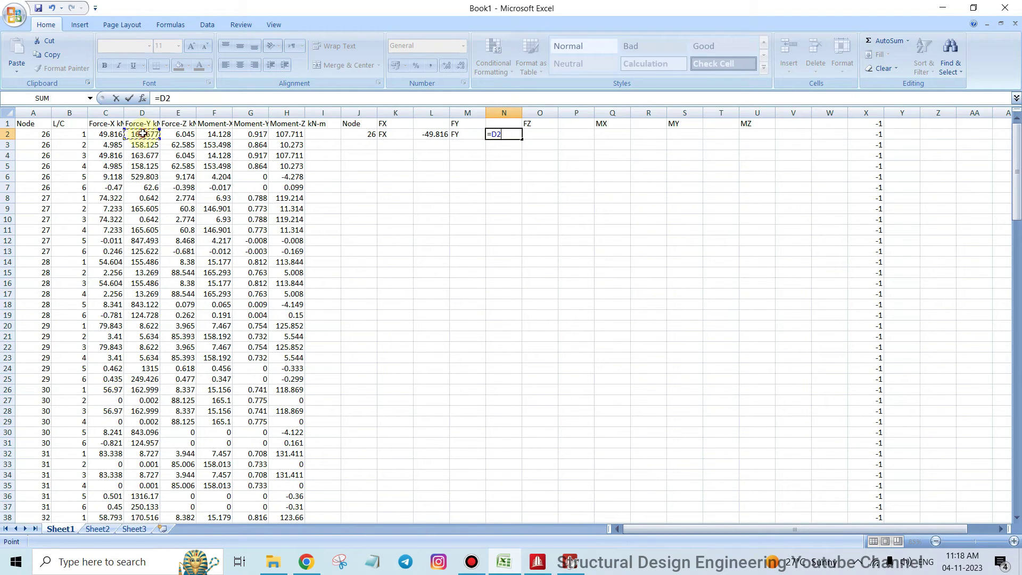
text(*)
click(878, 136)
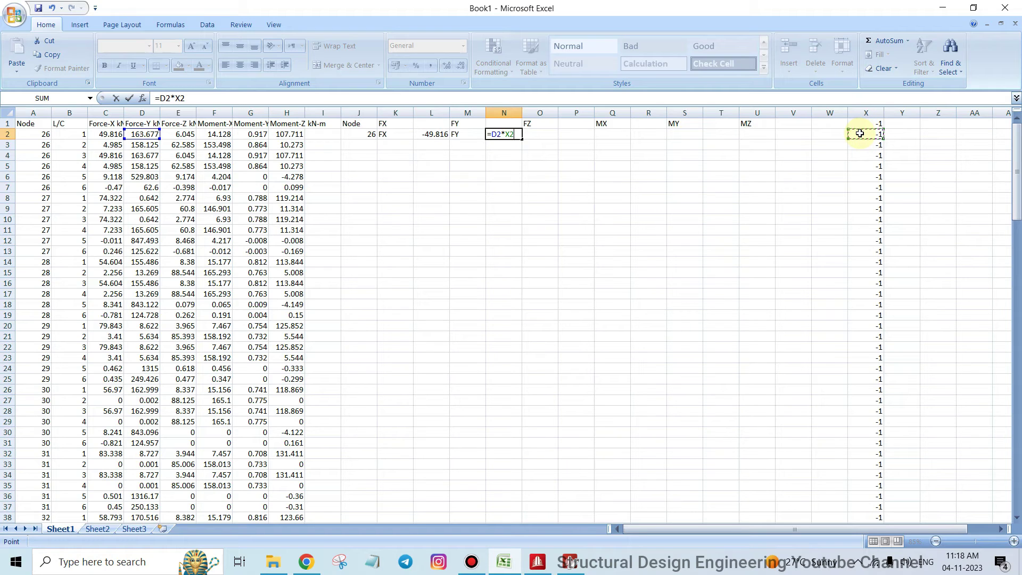
key(Return)
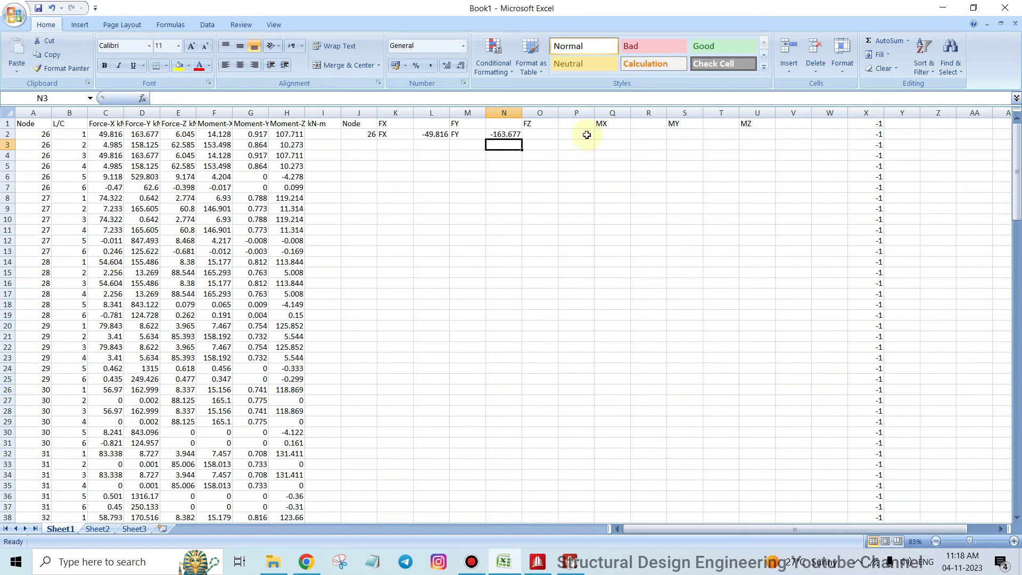
drag(372, 134, 766, 137)
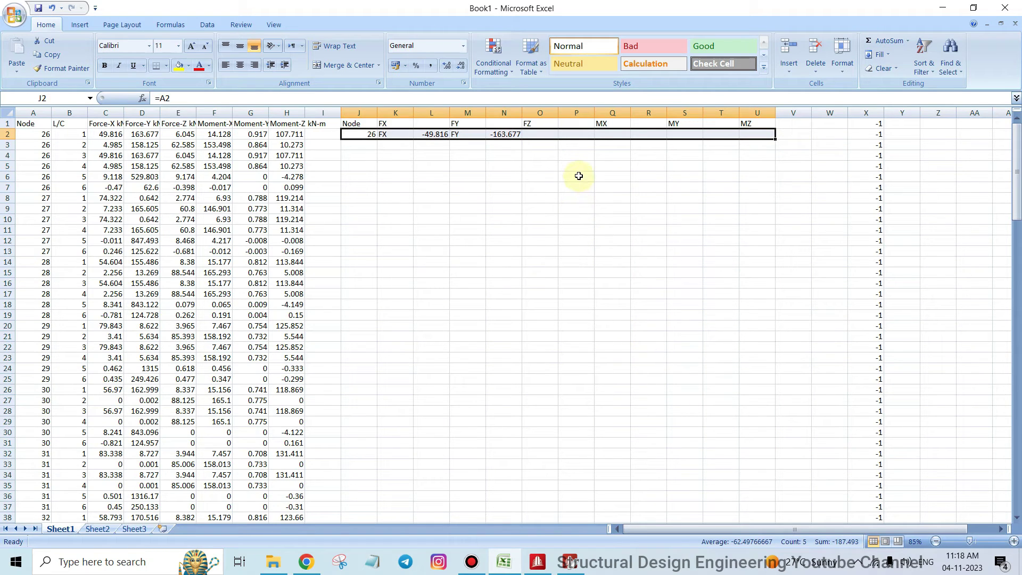
click(551, 144)
drag(367, 134, 763, 137)
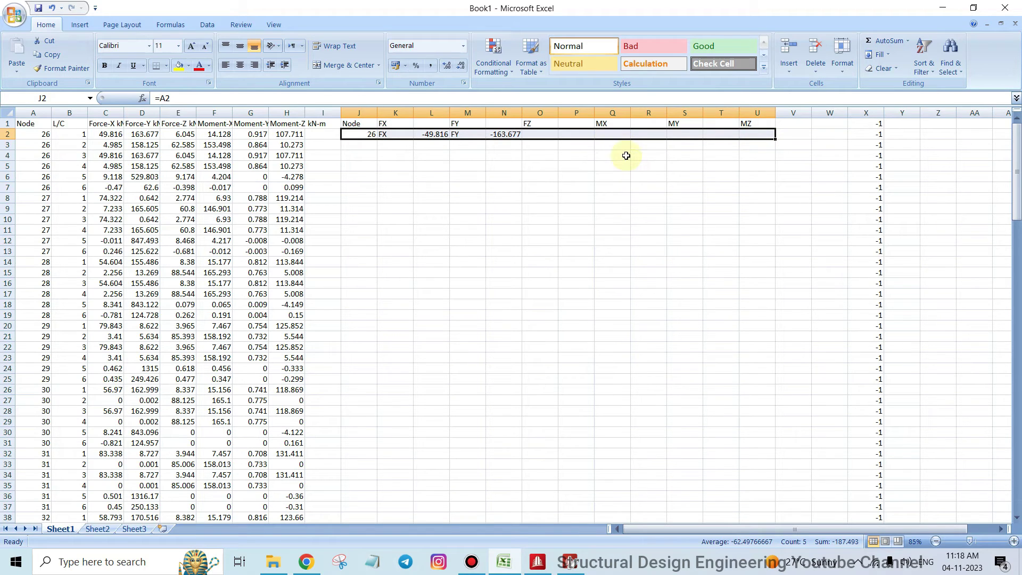
Fill the FZ label from O1 down to O2 and enter the formula =E2*X2 in P2.
click(530, 125)
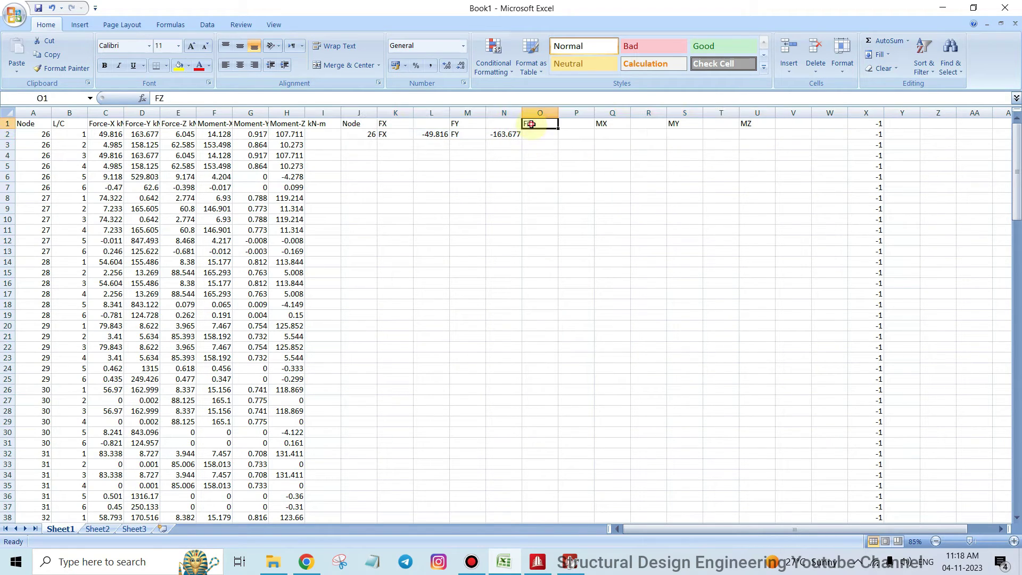
drag(557, 128, 557, 138)
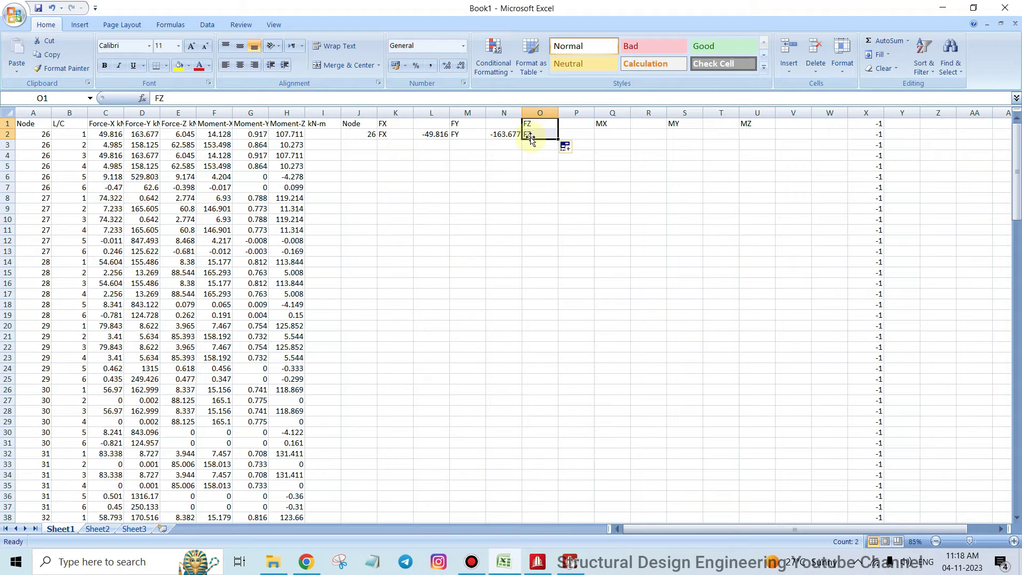
click(589, 134)
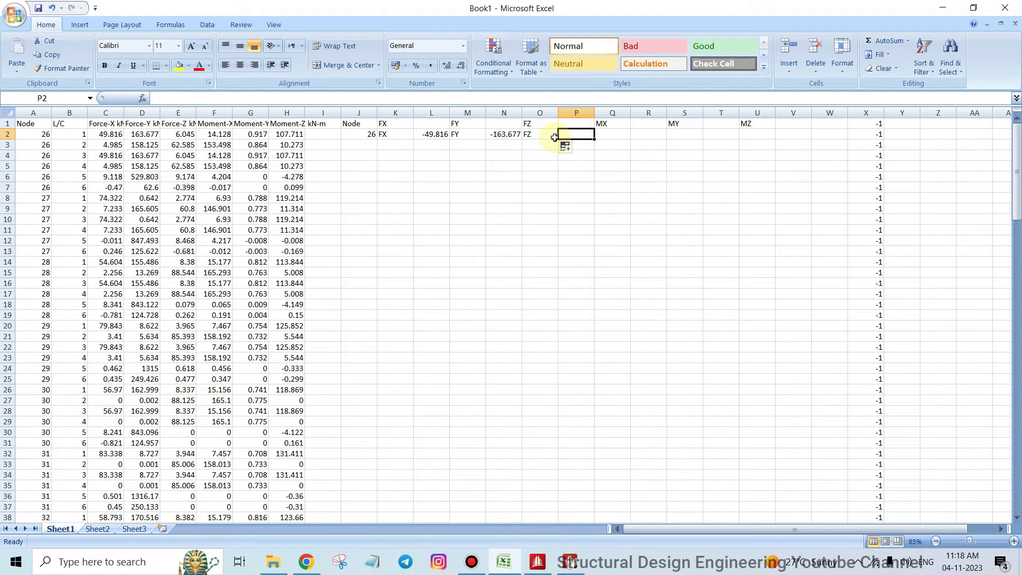
text(=)
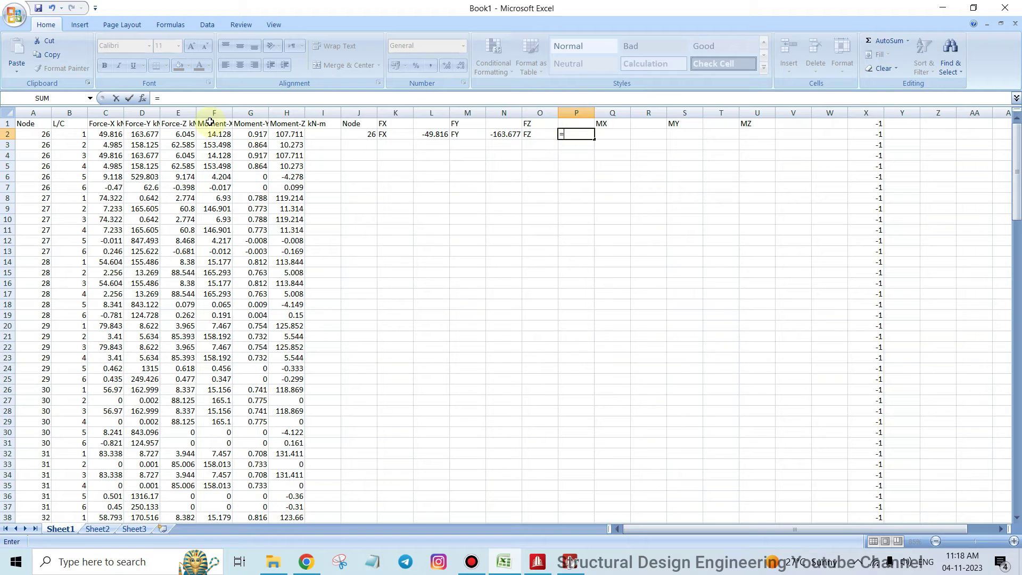
click(183, 135)
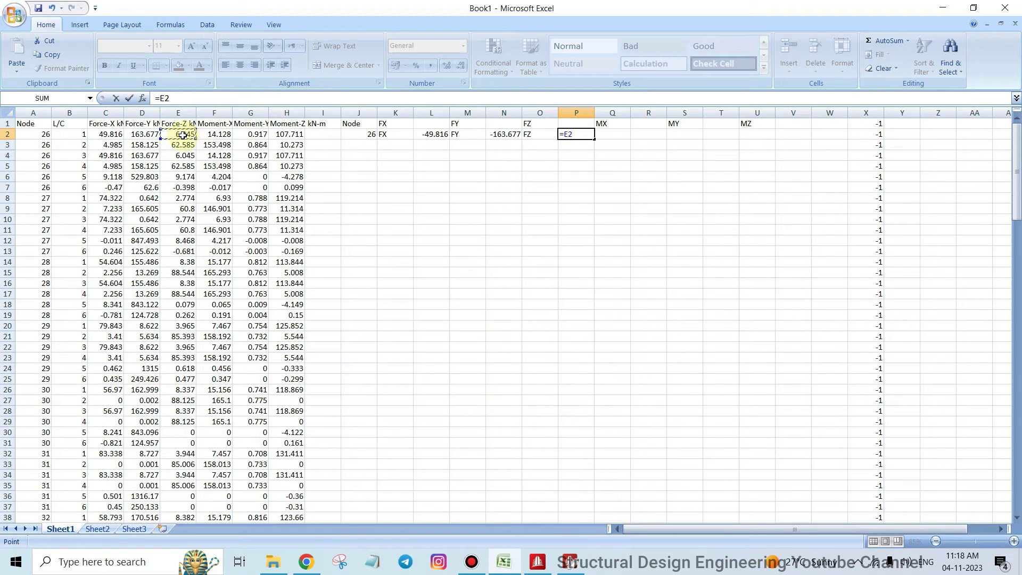
text(*)
click(871, 134)
key(Return)
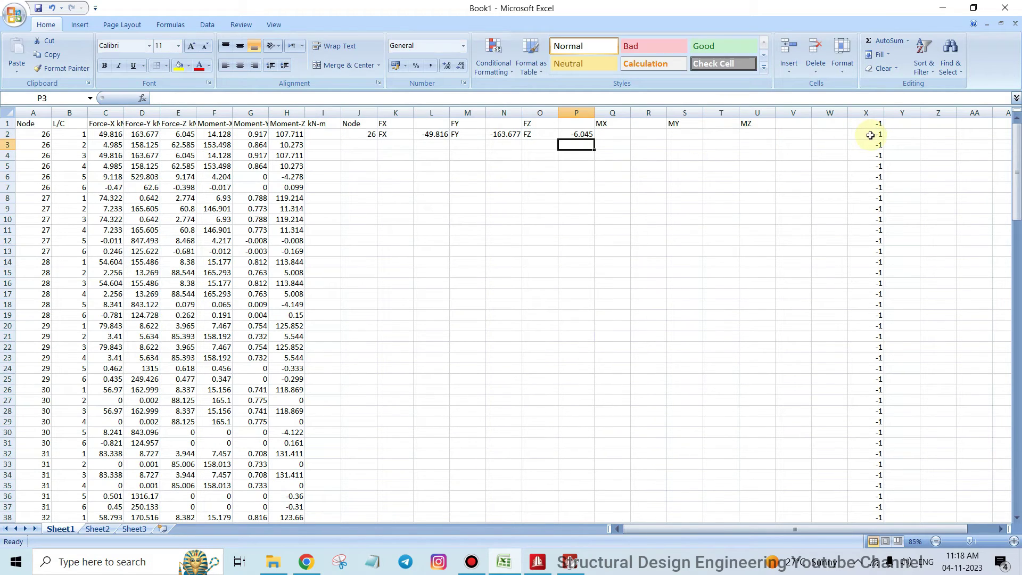
click(586, 135)
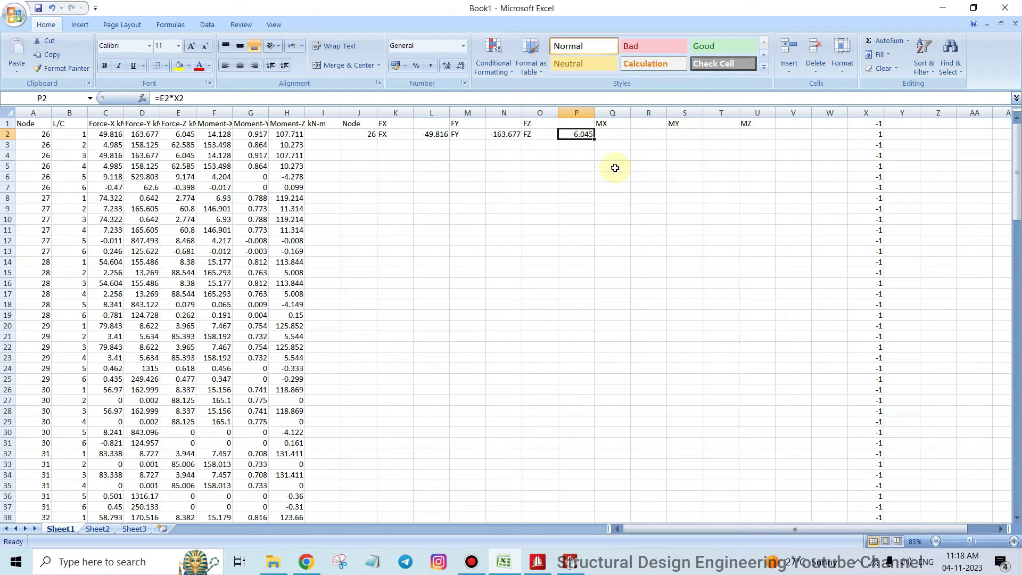
Fill the MX, MY and MZ labels from Q1, S1 and U1 down into row 2.
click(620, 126)
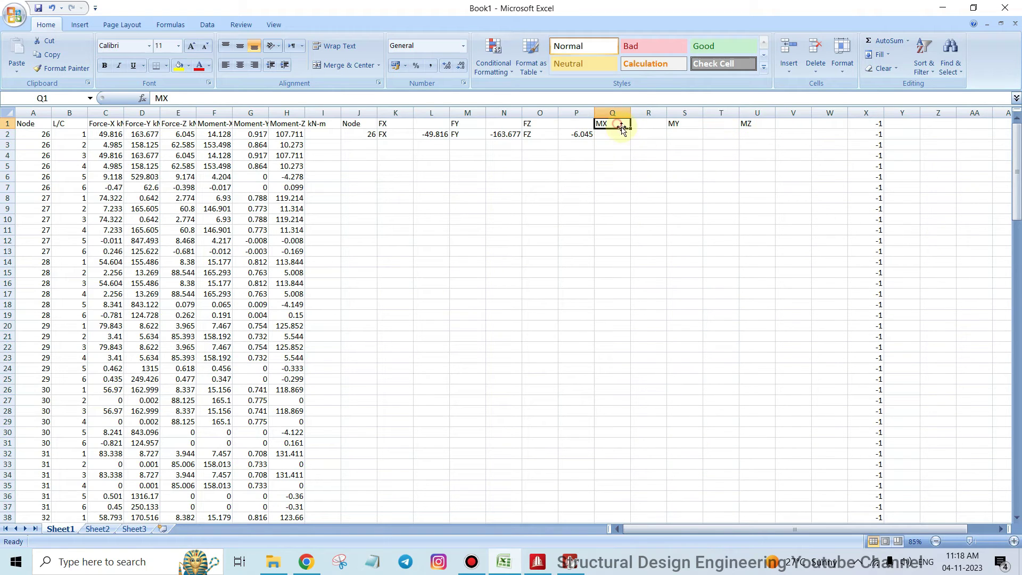
drag(633, 129, 634, 140)
click(679, 126)
drag(702, 129, 708, 139)
click(750, 126)
drag(775, 130, 777, 140)
click(663, 134)
click(715, 135)
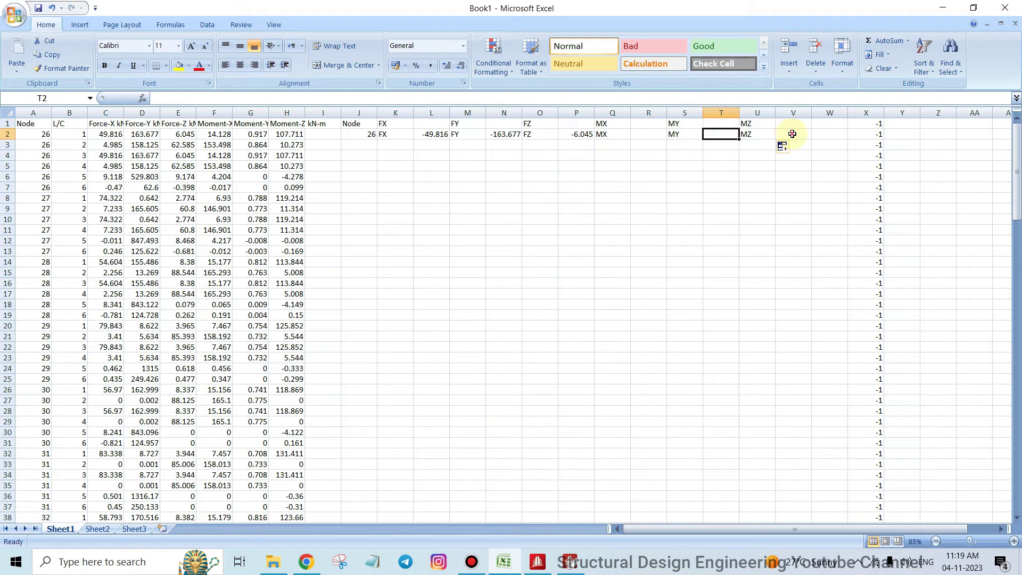
click(786, 135)
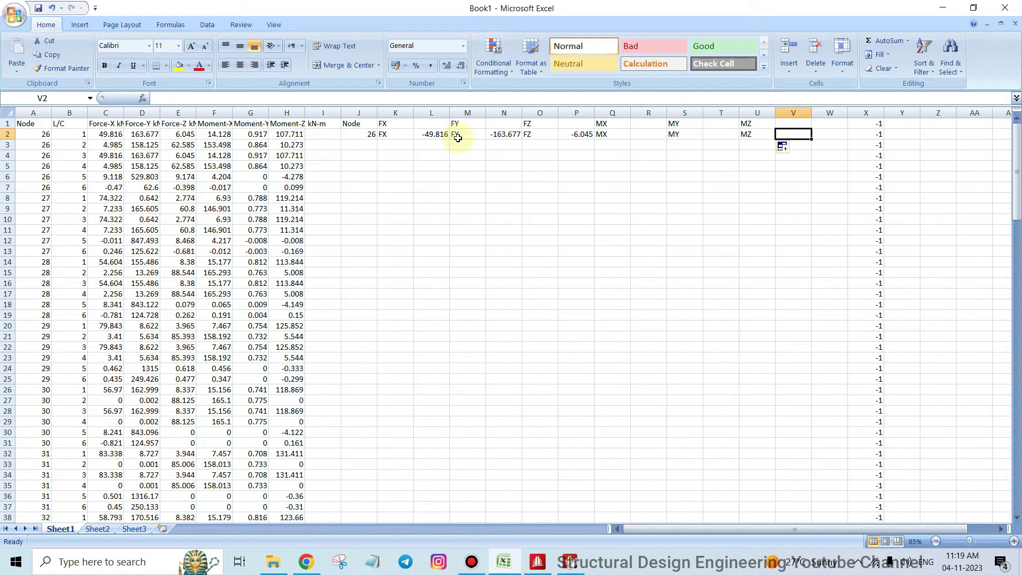
Enter the sign-reversing formula =F2*X2 for the MX value in R2.
click(649, 135)
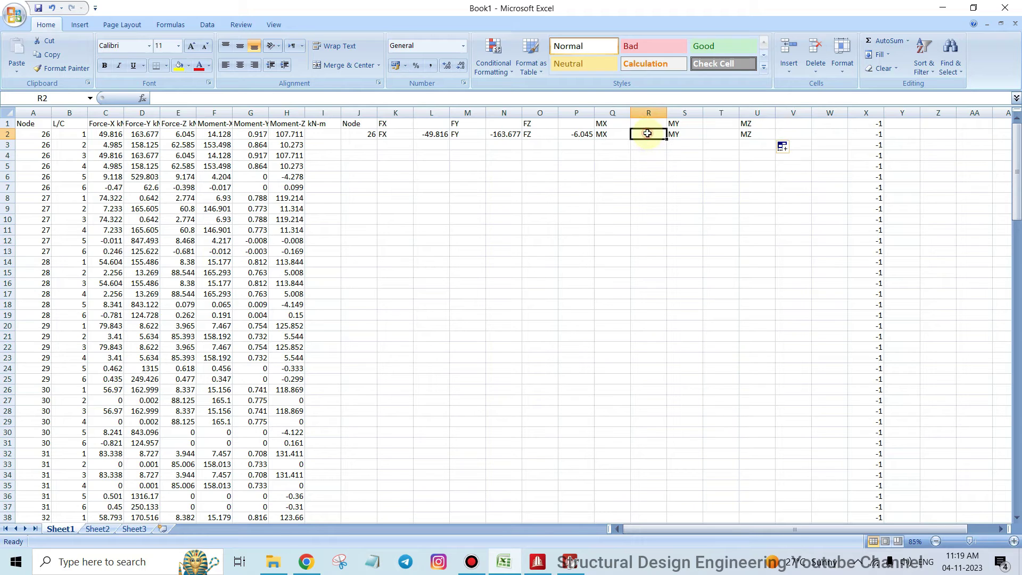
text(=)
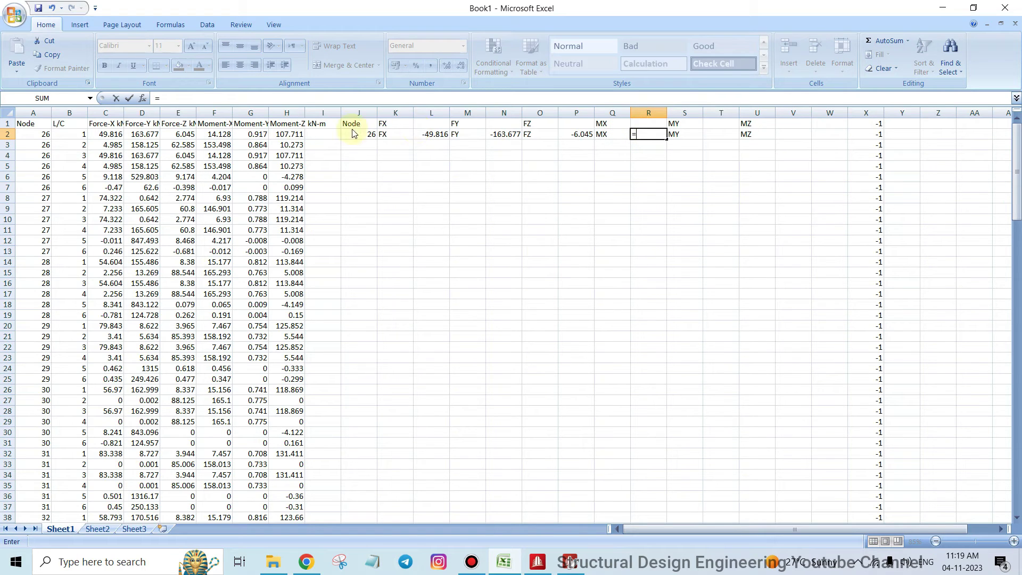
click(219, 133)
text(*)
click(846, 134)
click(864, 134)
key(Return)
click(648, 134)
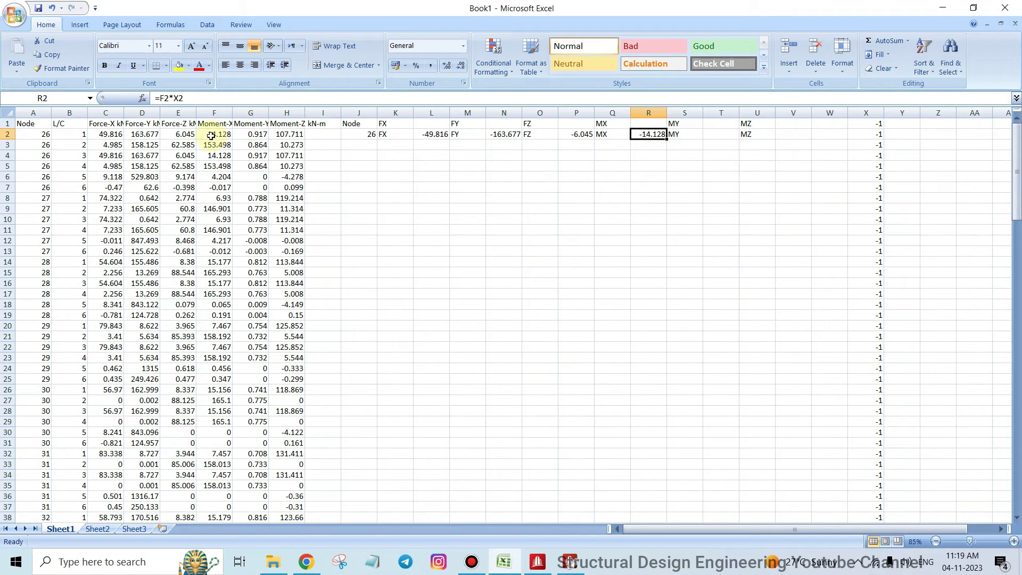
click(106, 136)
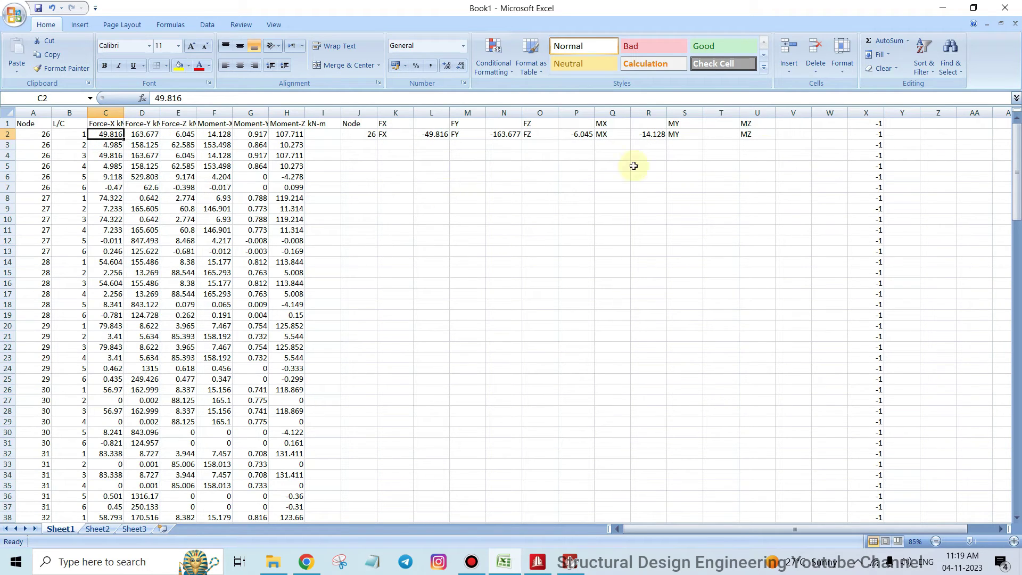
Enter the sign-reversing formula =G2*X2 for the MY value in T2.
click(686, 135)
click(725, 137)
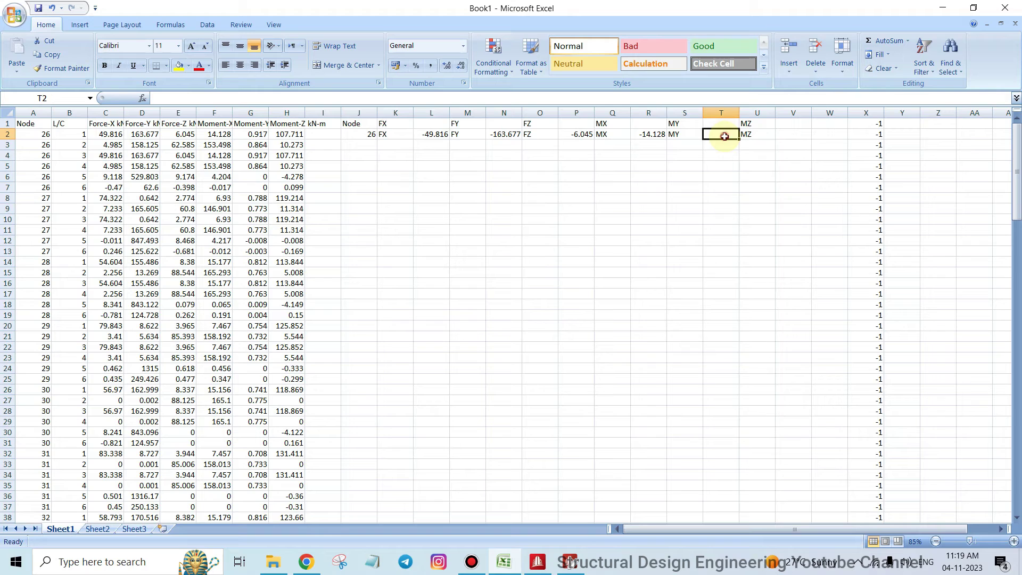
text(=)
click(264, 135)
text(*)
click(867, 135)
key(Return)
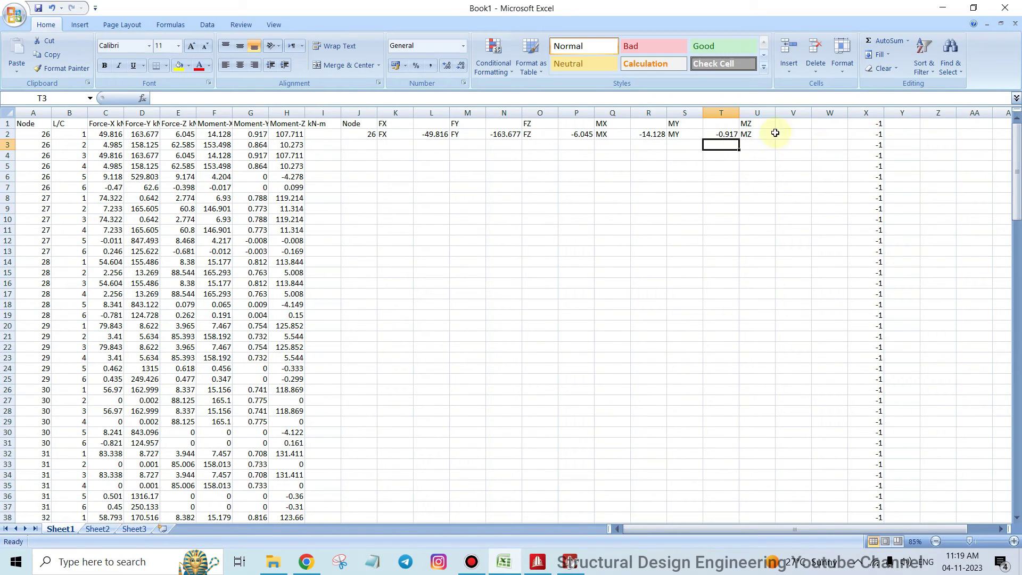
Enter the sign-reversing formula =H2*X2 for the MZ value in V2.
click(795, 135)
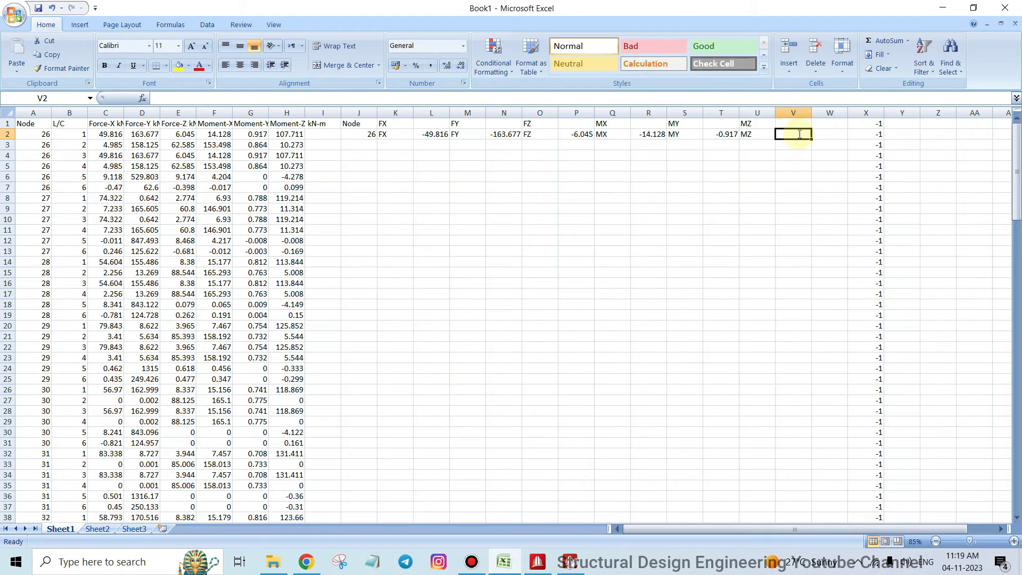
text(=)
click(287, 134)
text(*)
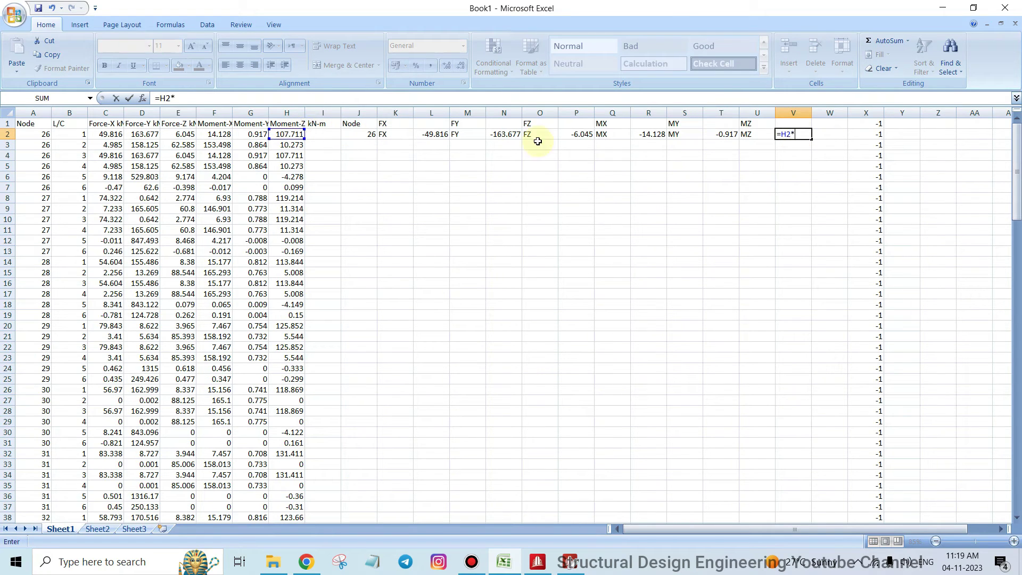
click(868, 135)
key(Return)
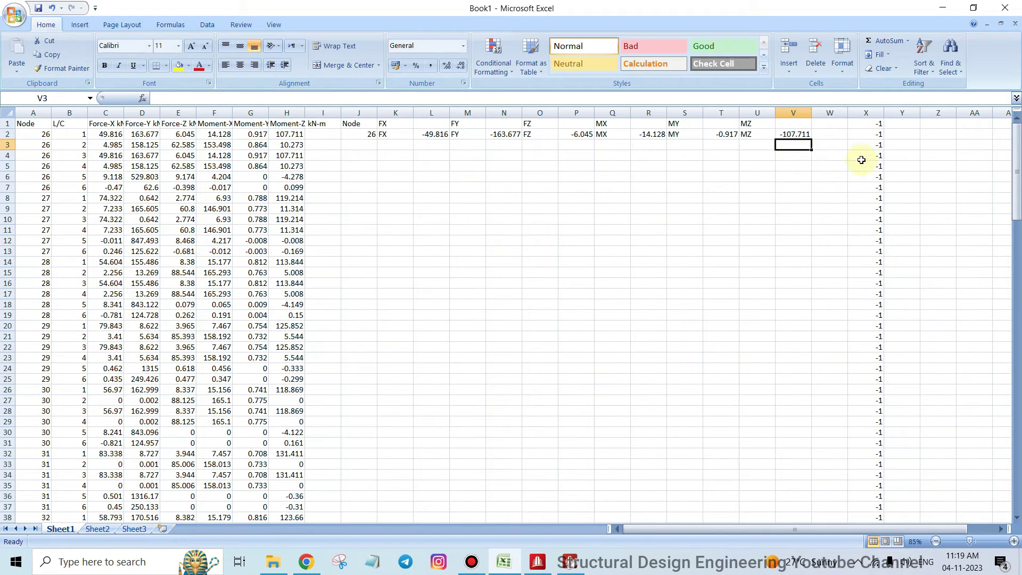
Fill the node number, load labels and sign-reversing formulas in J2:V2 down to row 151.
click(360, 136)
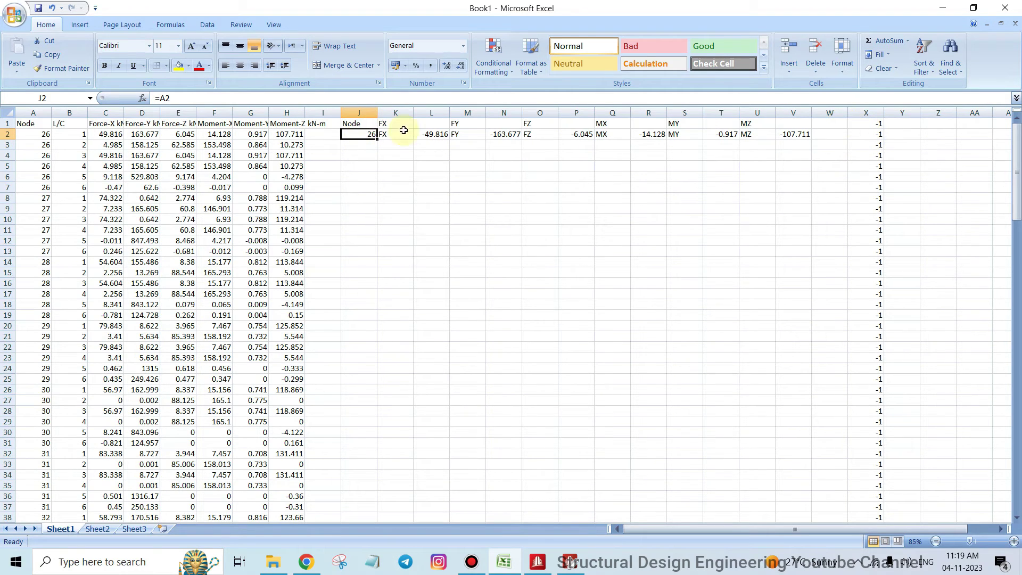
drag(391, 134, 785, 135)
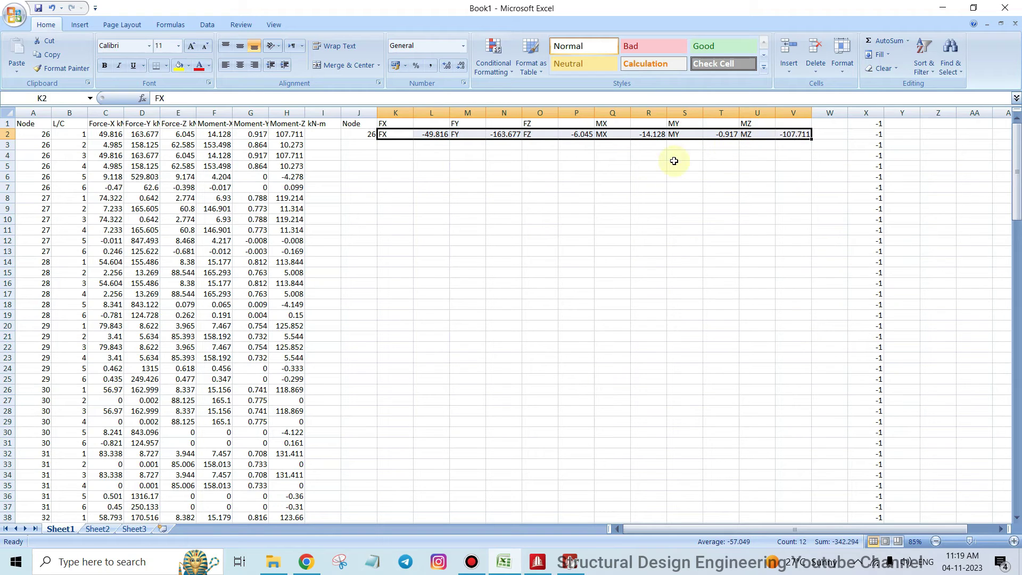
click(649, 168)
drag(358, 132, 797, 133)
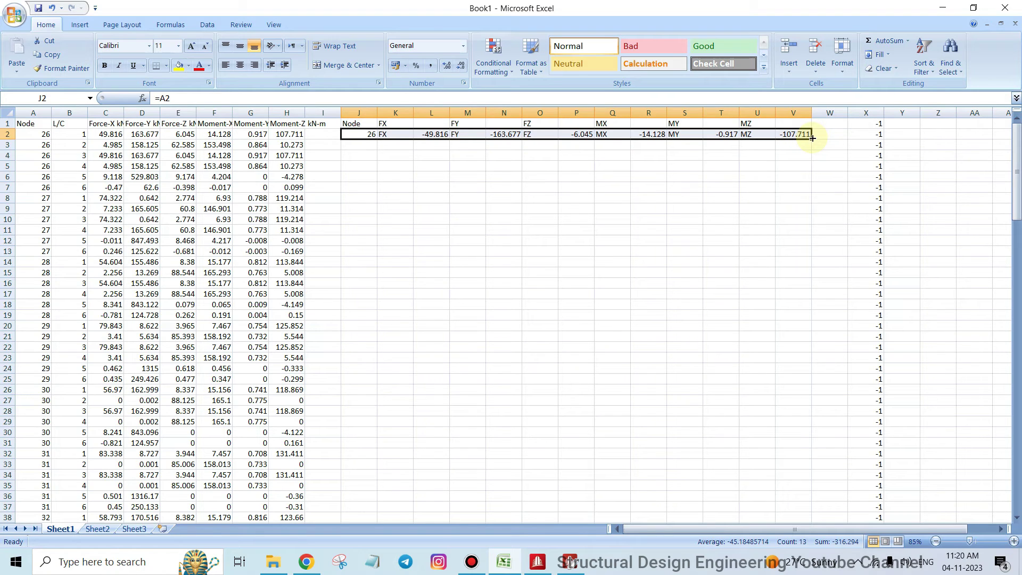
drag(813, 137, 794, 512)
scroll(769, 185, down, 20)
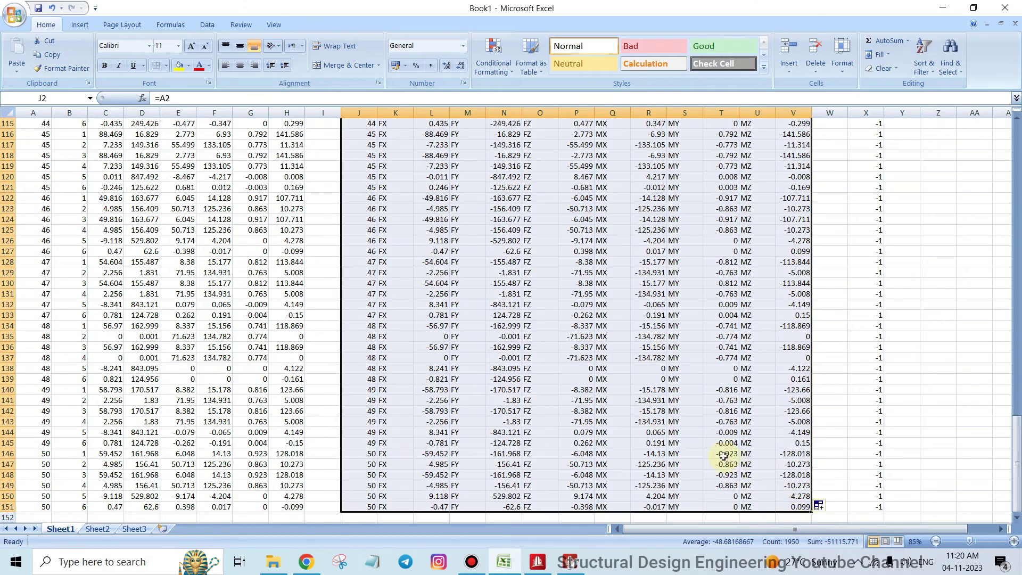
scroll(715, 448, down, 4)
scroll(716, 447, up, 13)
scroll(722, 434, up, 20)
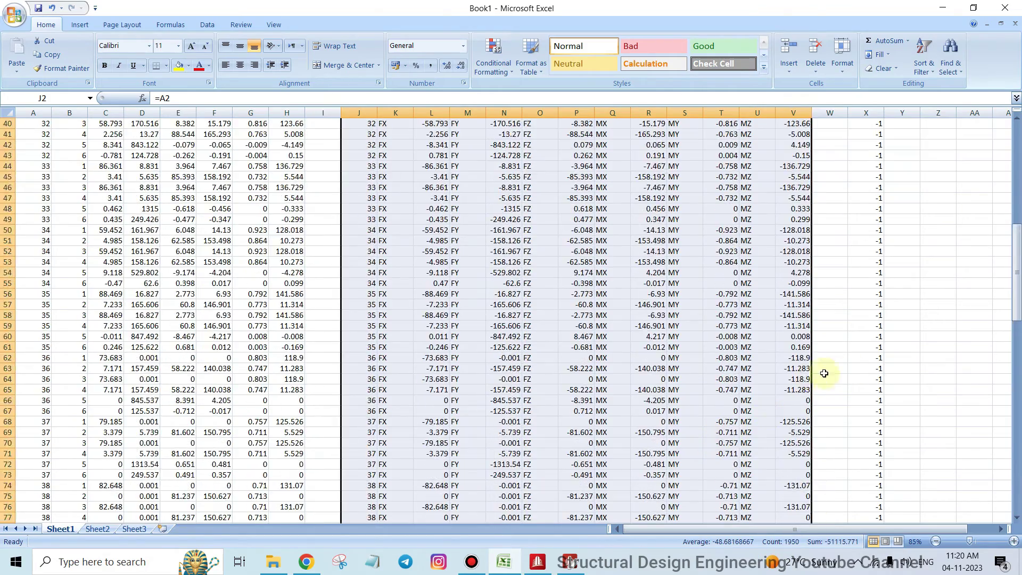
click(938, 294)
drag(1017, 229, 1004, 155)
click(885, 166)
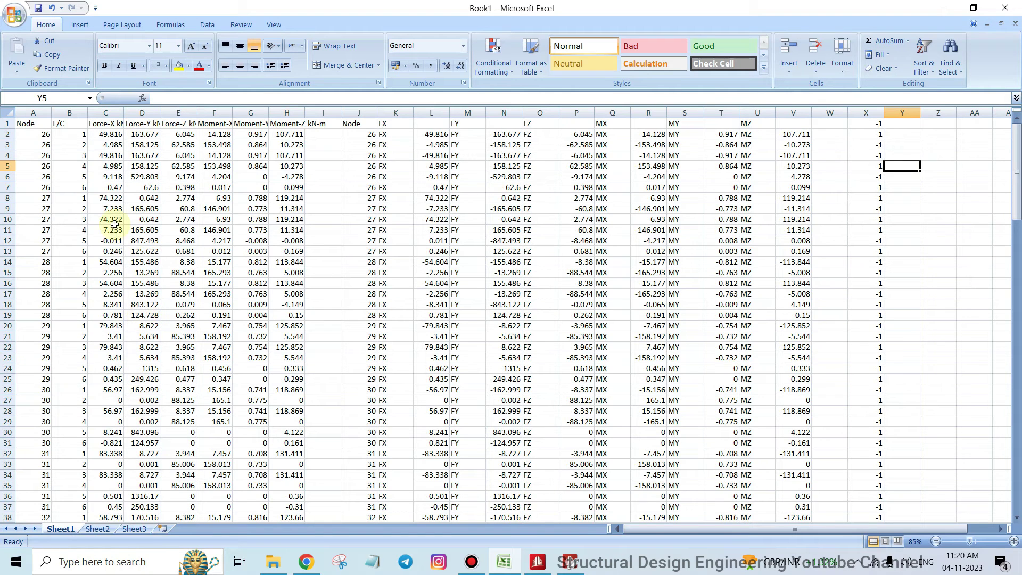
Compare the sign-reversed forces and moments with the original reactions, including the rows for nodes 48 to 50.
click(426, 113)
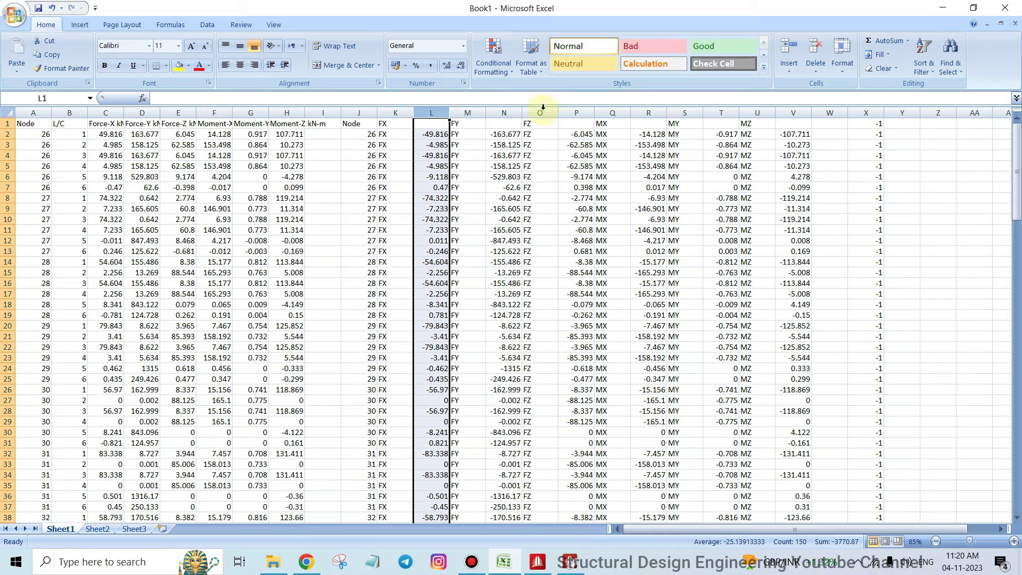
click(828, 157)
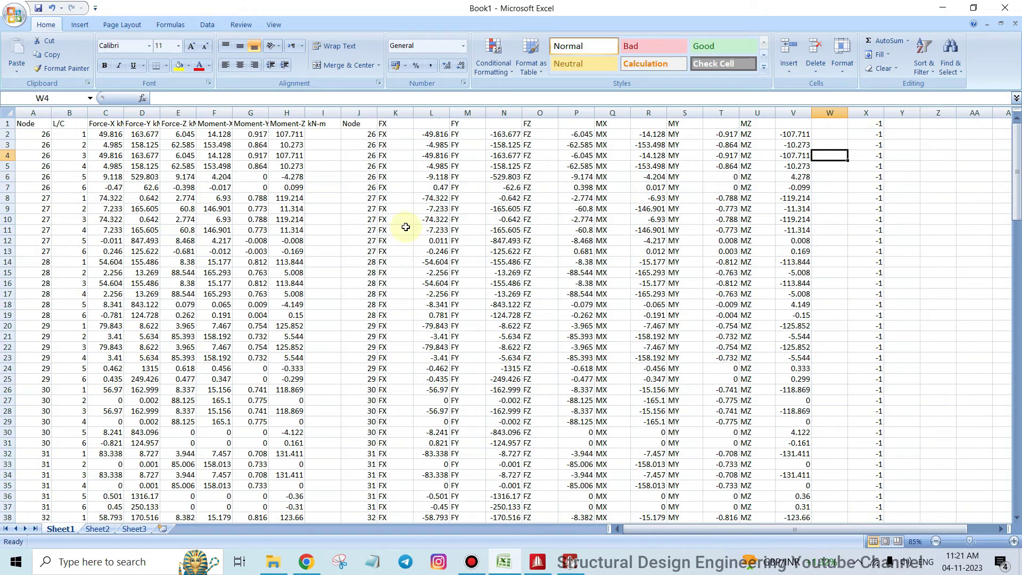
scroll(540, 272, down, 7)
scroll(541, 271, down, 20)
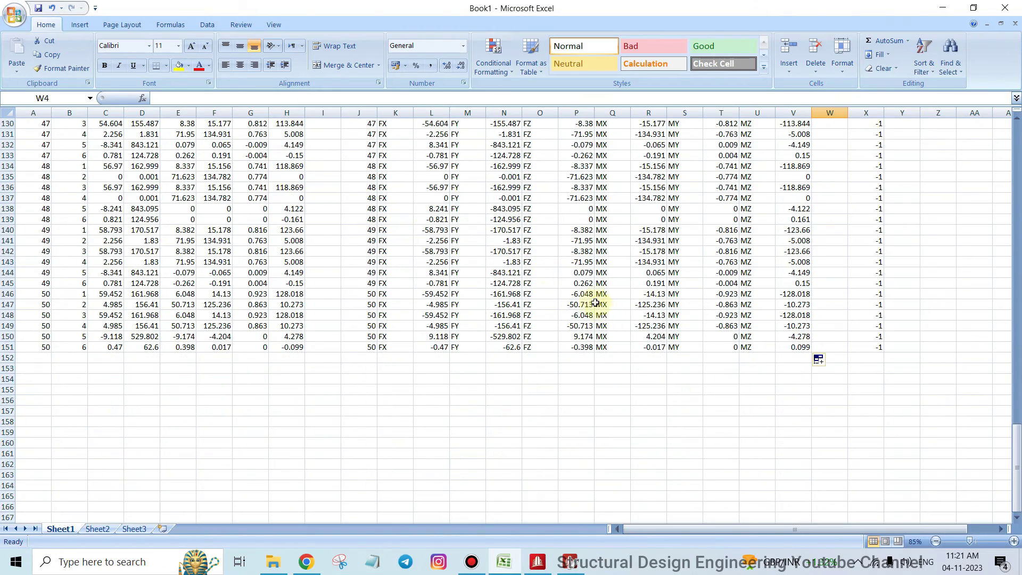
click(435, 231)
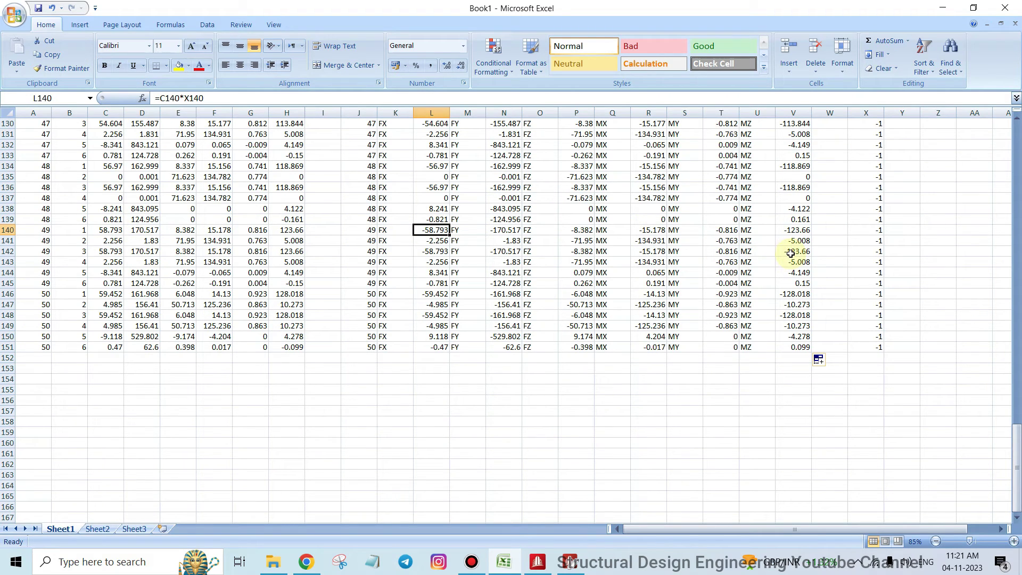
click(178, 240)
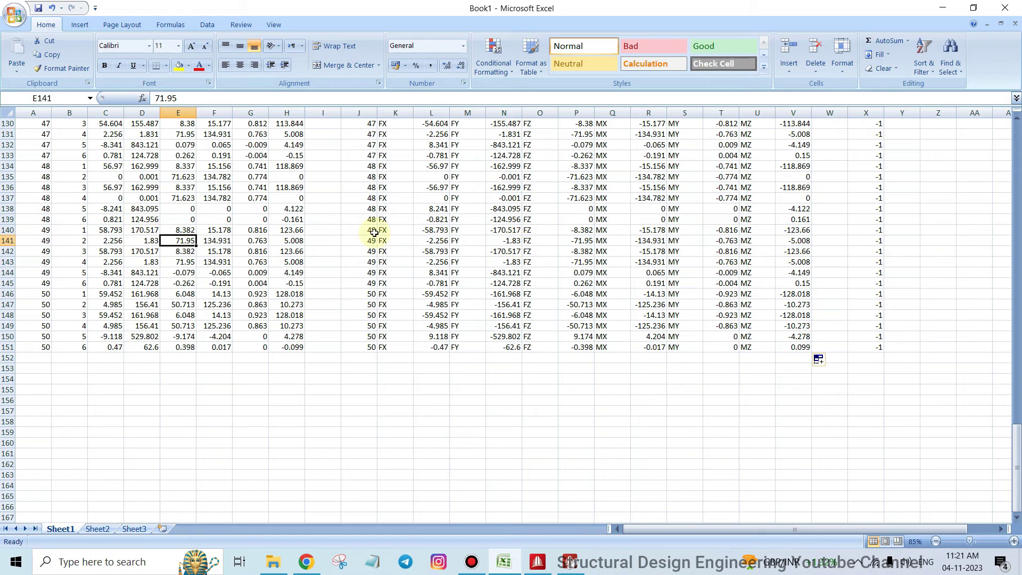
click(292, 220)
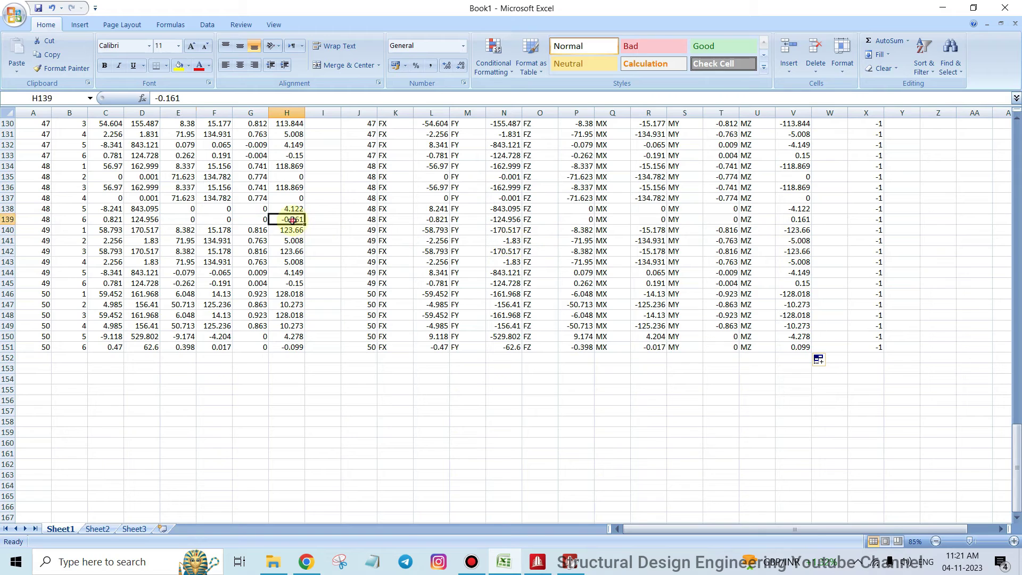
click(802, 219)
click(298, 219)
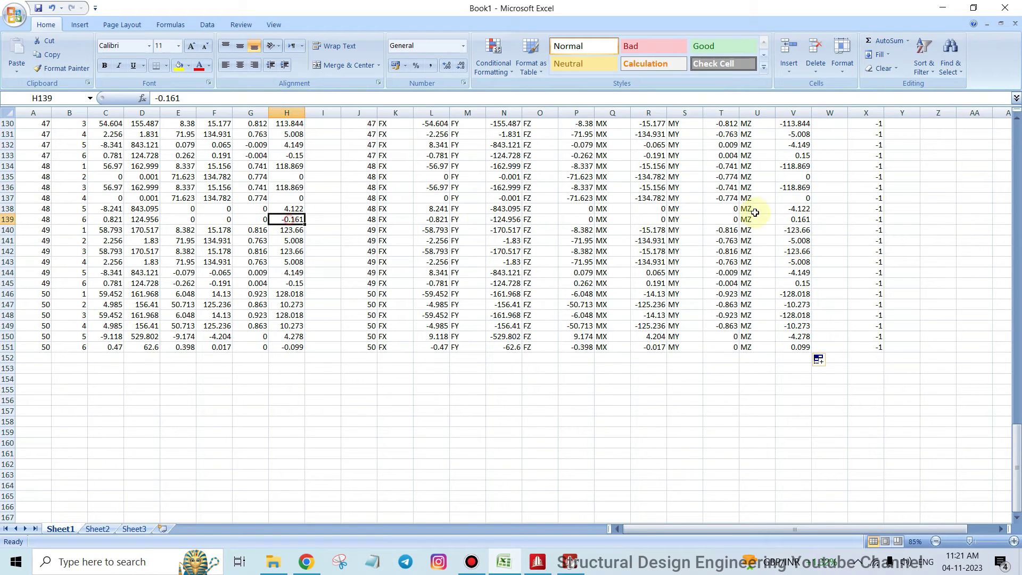
click(793, 219)
click(261, 294)
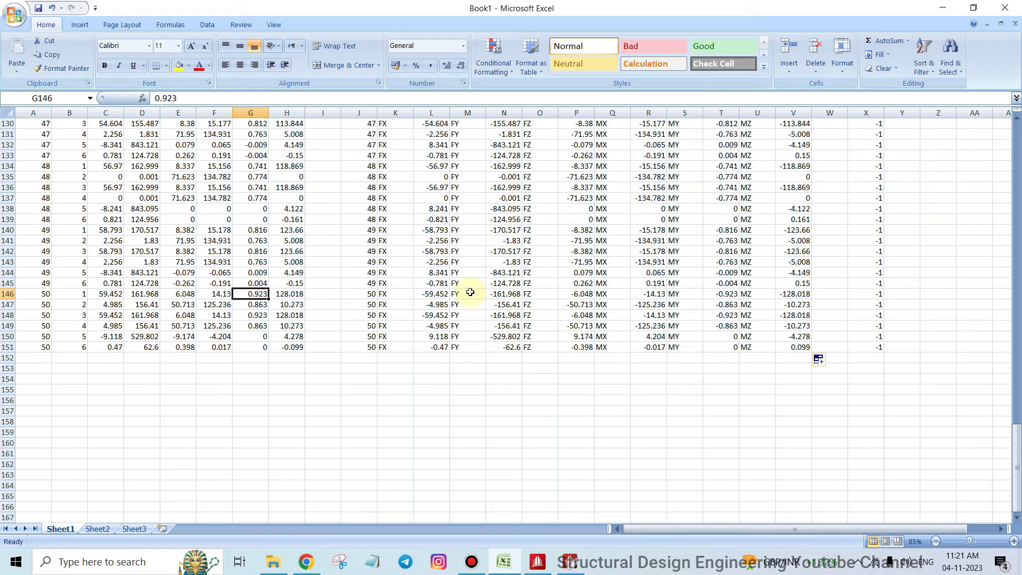
click(727, 294)
scroll(812, 328, up, 20)
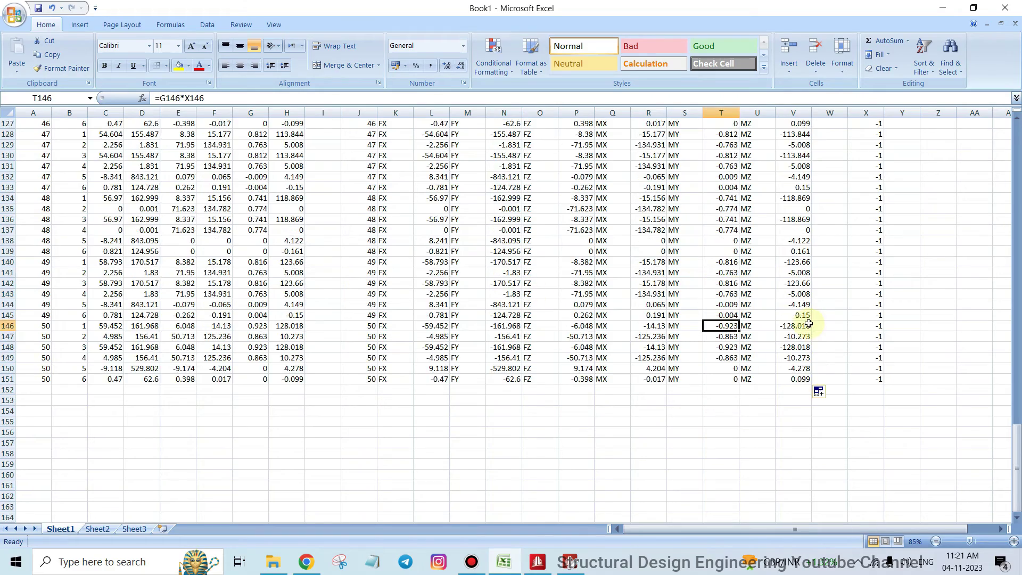
scroll(820, 338, up, 20)
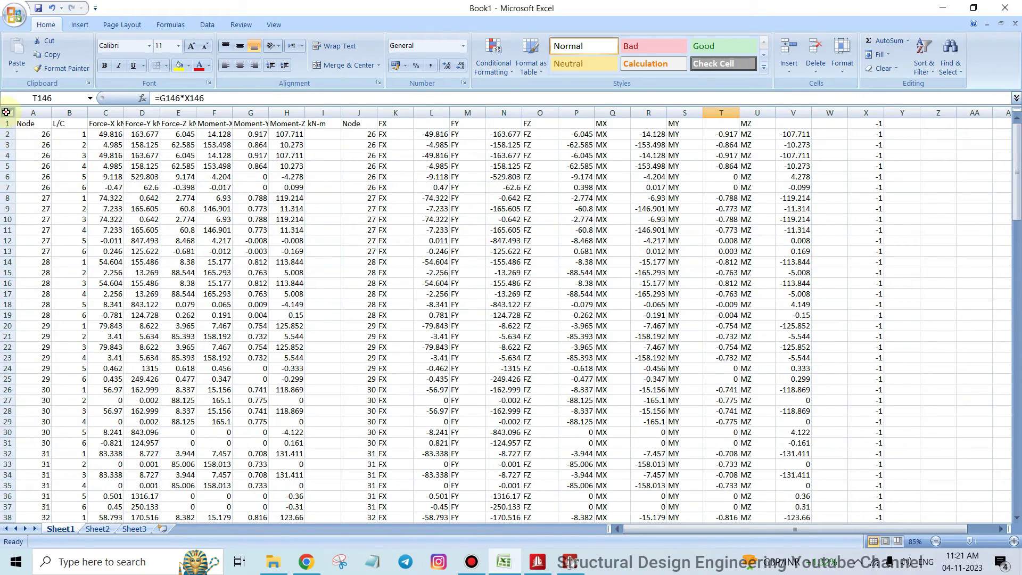
Turn on filtering for the header row with the whole sheet selected.
click(6, 113)
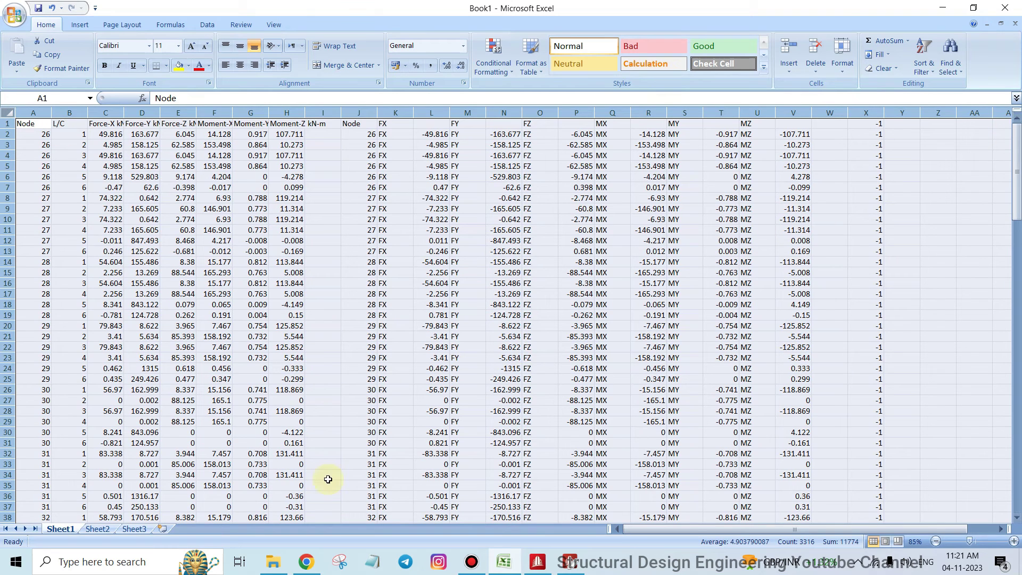
click(923, 72)
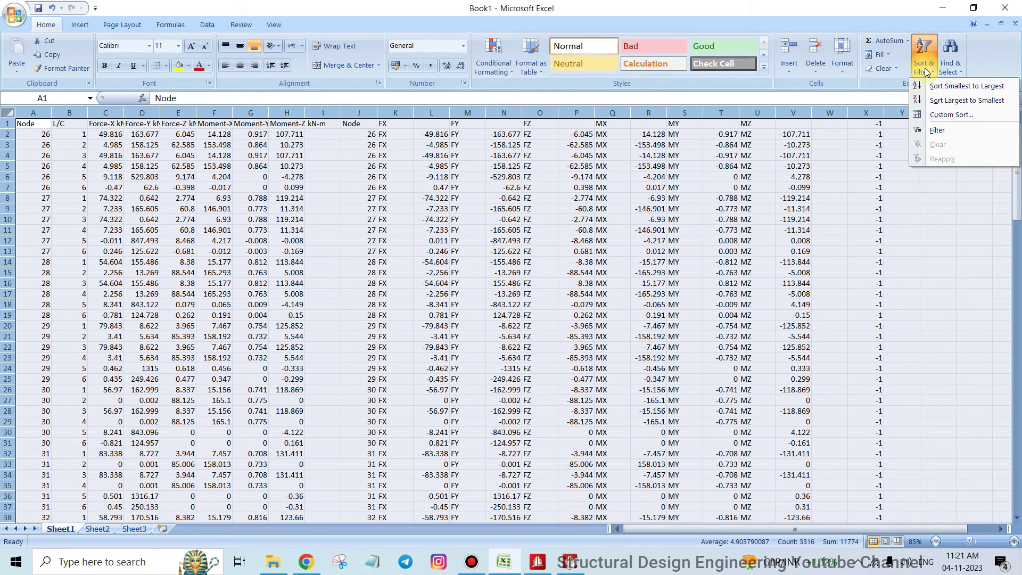
click(931, 130)
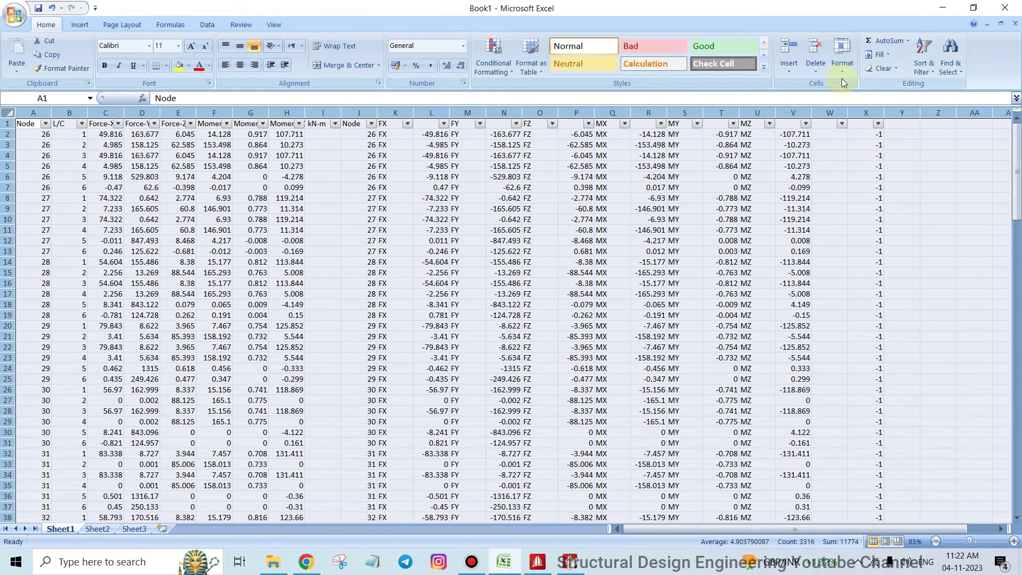
click(931, 69)
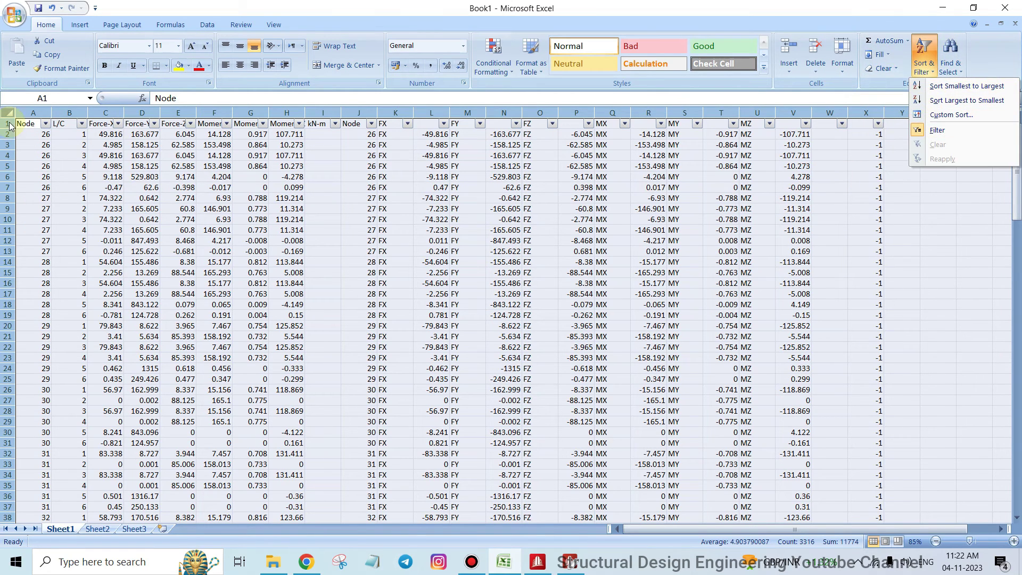
click(646, 29)
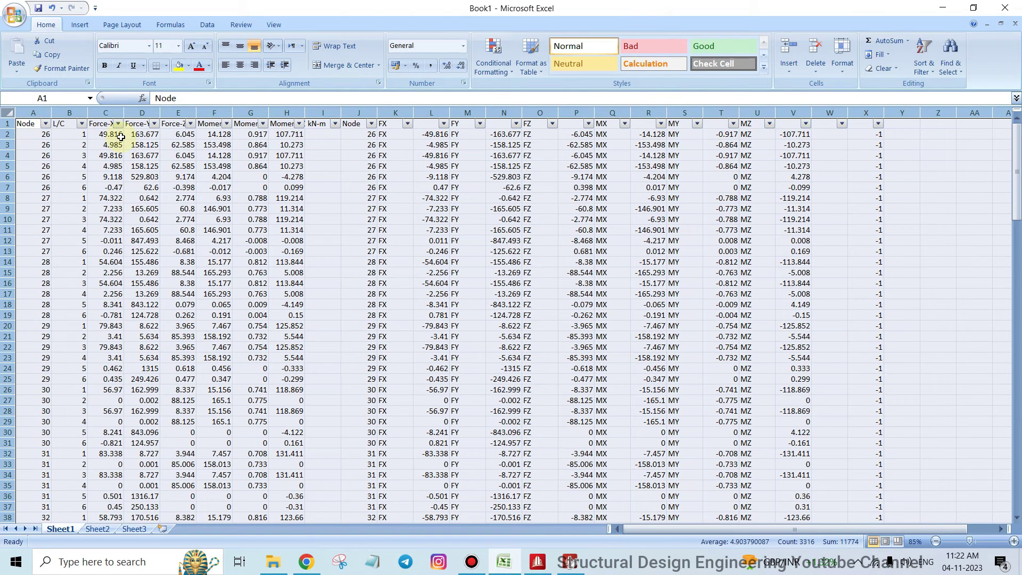
Filter the L/C column to show only load case 1.
click(81, 124)
click(81, 124)
click(82, 124)
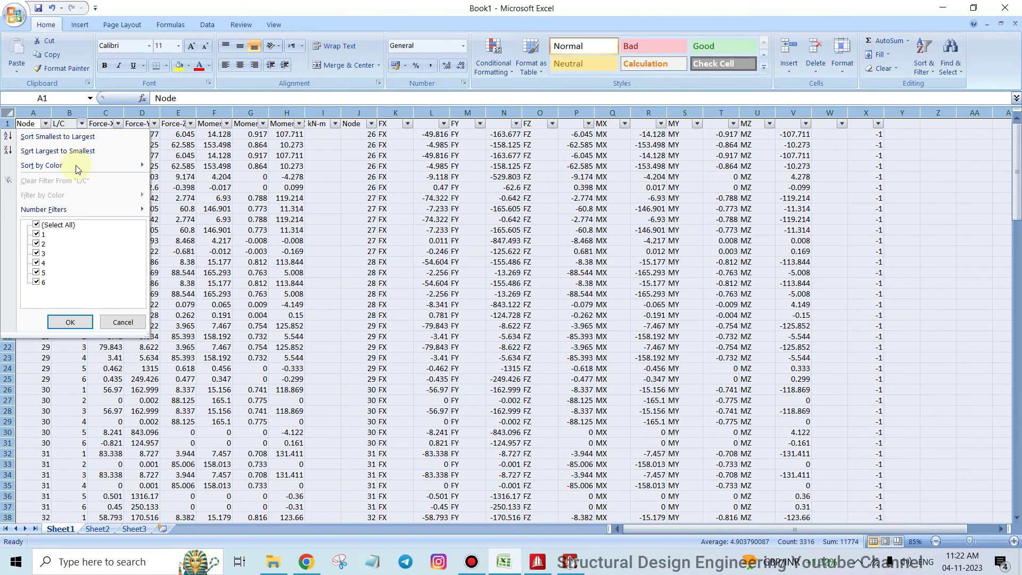
click(37, 225)
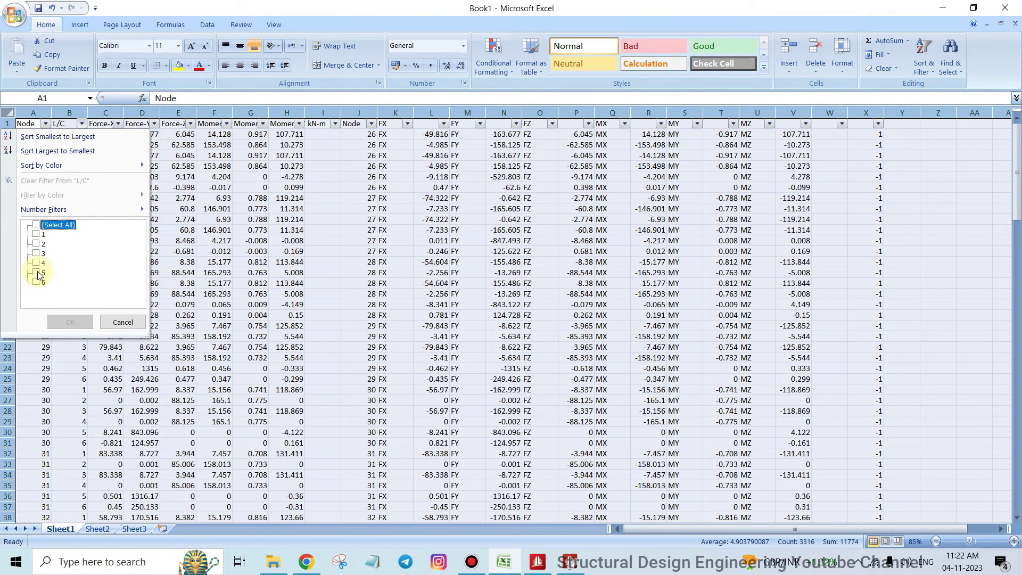
click(36, 234)
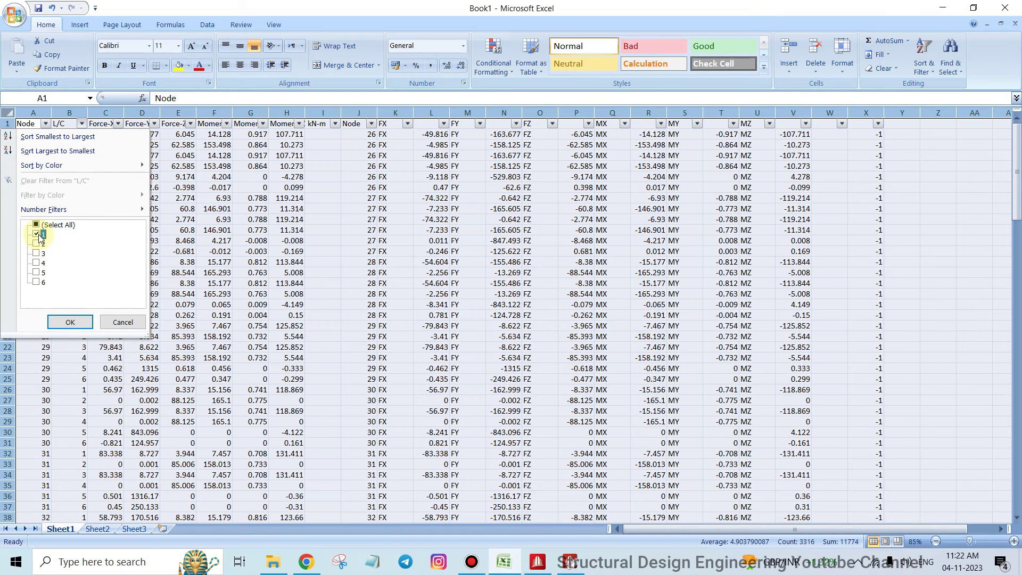
click(70, 322)
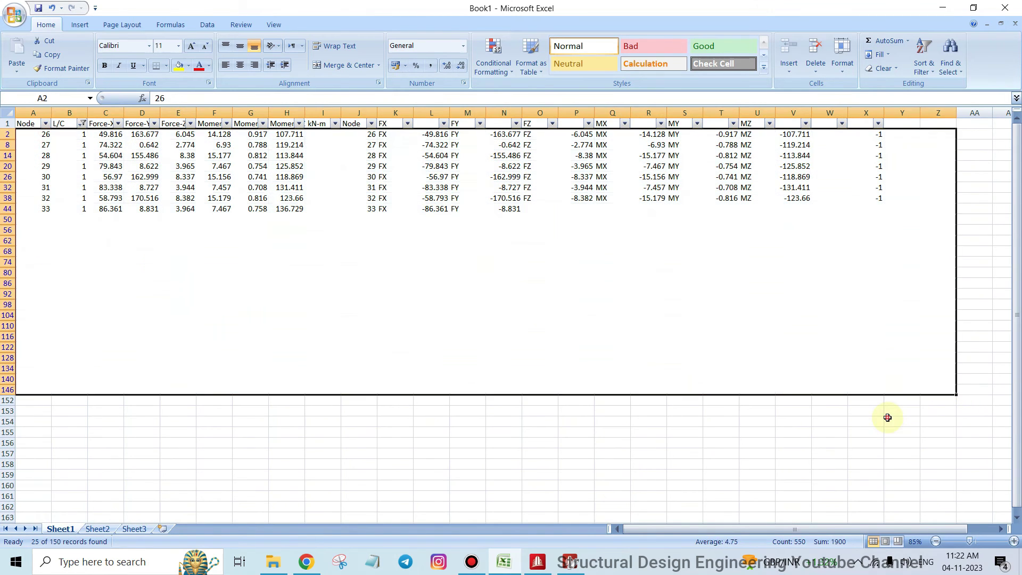
click(887, 420)
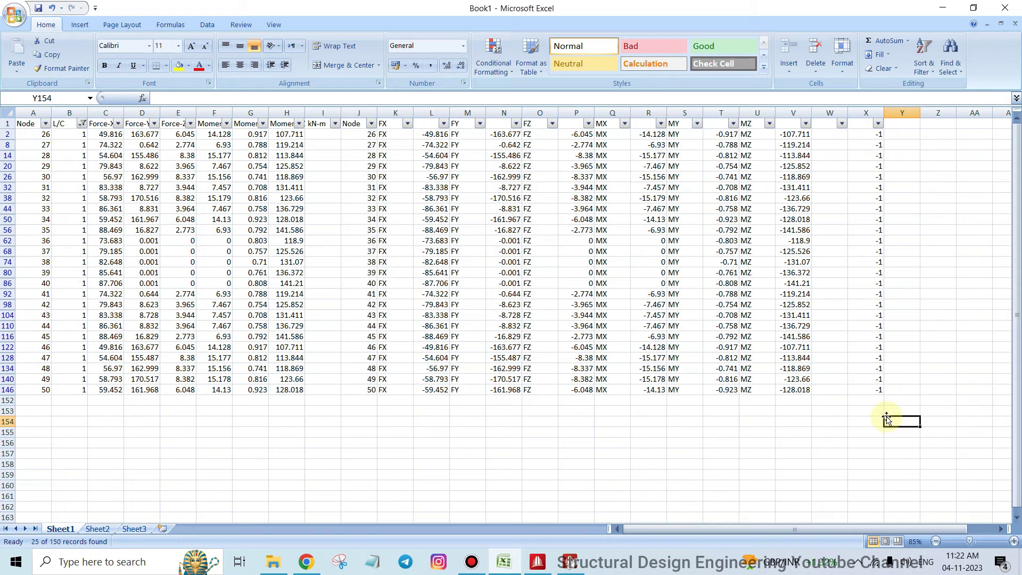
Change the L/C column filter to show only load case 2.
click(80, 134)
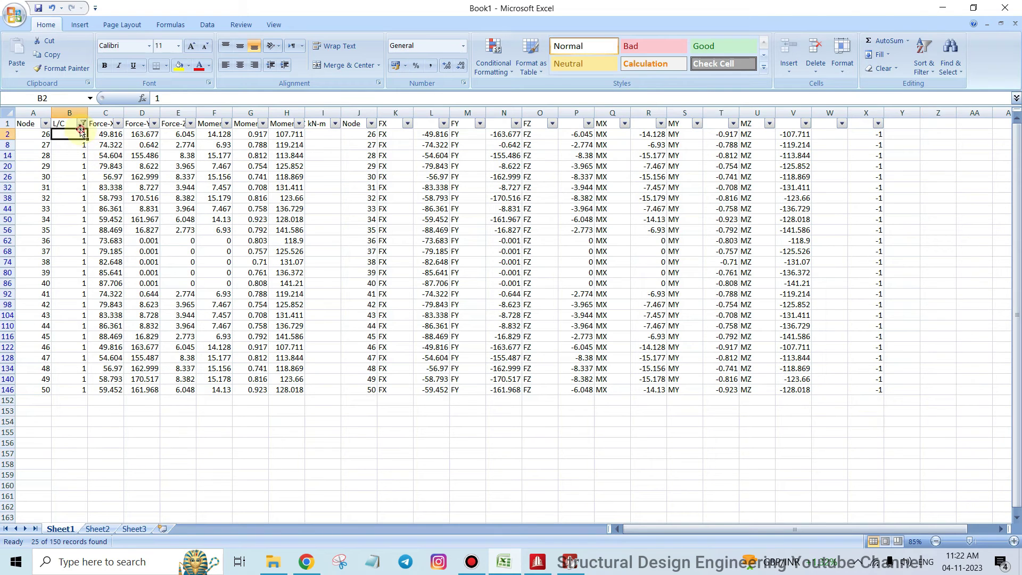
click(83, 123)
click(36, 235)
click(35, 243)
click(70, 322)
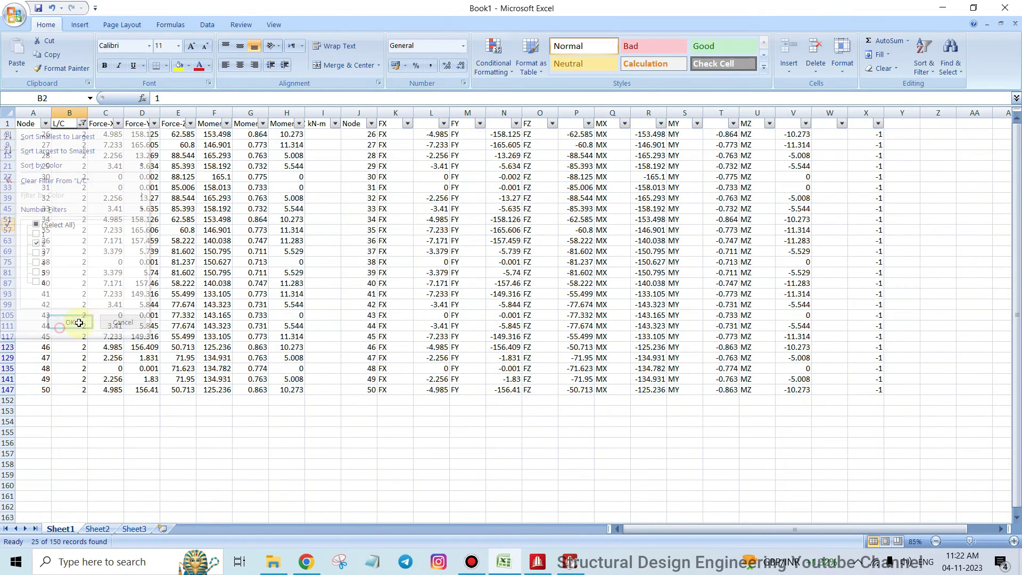
click(346, 315)
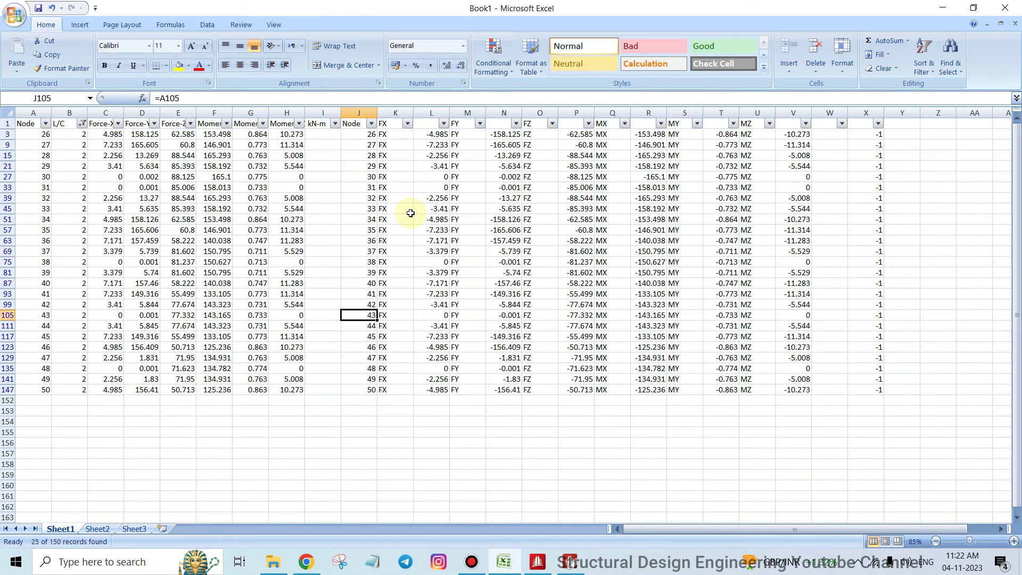
Switch to the STAAD.Pro editor and review the blank lines under the LOAD 1 EQX to LOAD 6 headings.
click(571, 562)
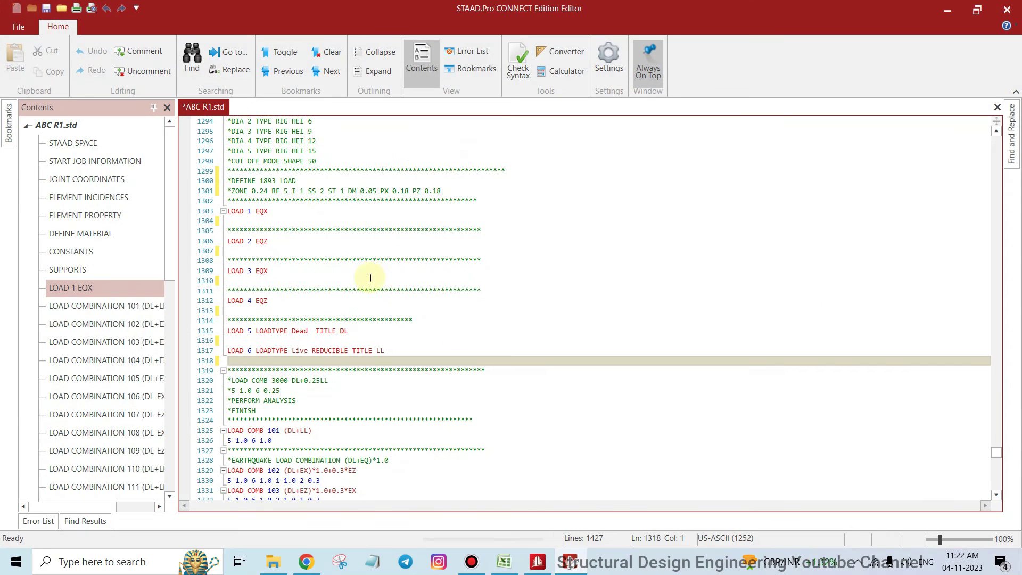
key(Down)
key(Down)
key(Down)
key(Down)
key(Down)
key(Down)
key(Down)
key(Down)
key(Down)
key(Down)
key(Down)
key(Down)
scroll(359, 274, down, 3)
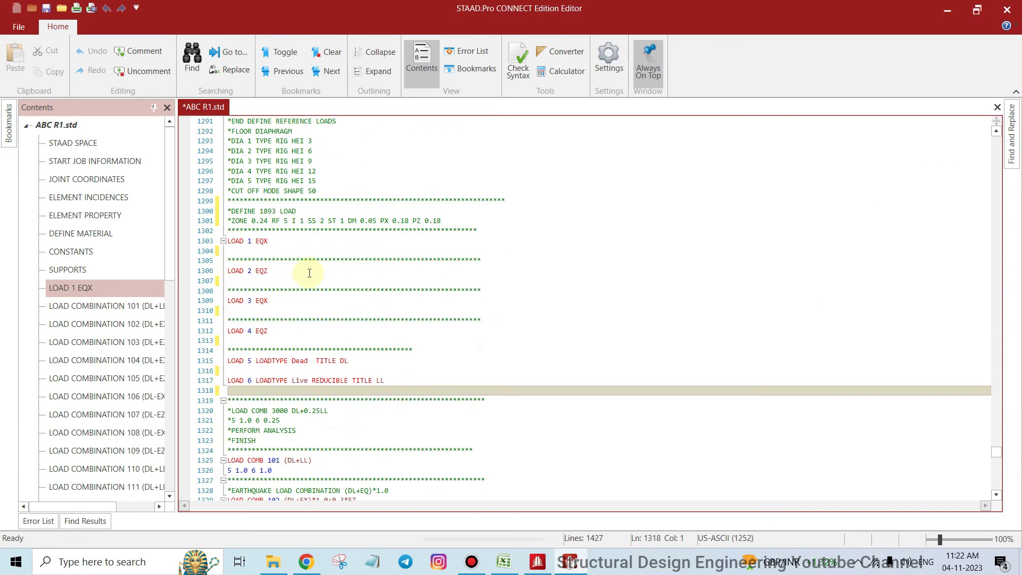
click(249, 250)
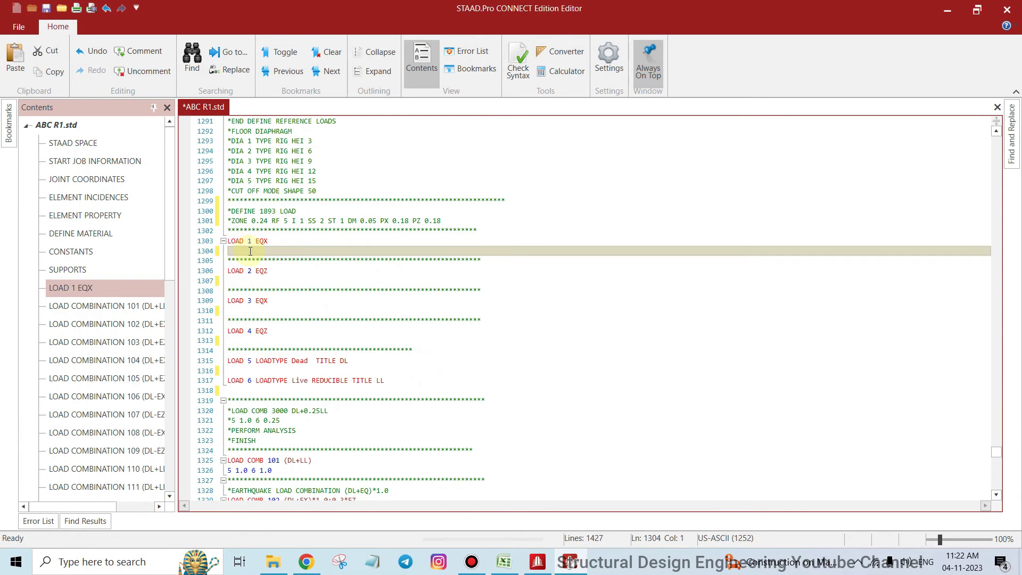
click(262, 274)
click(274, 313)
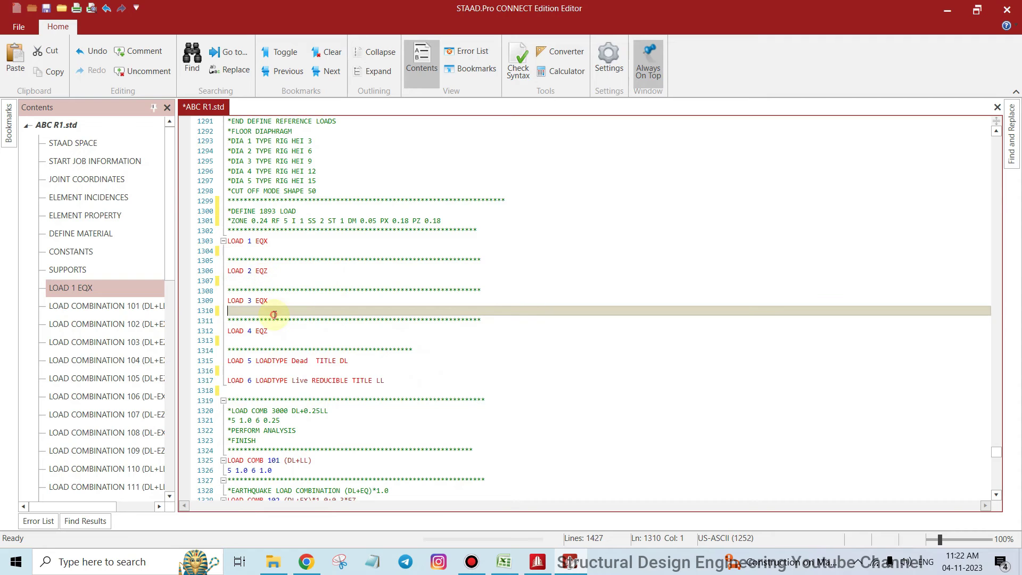
click(263, 390)
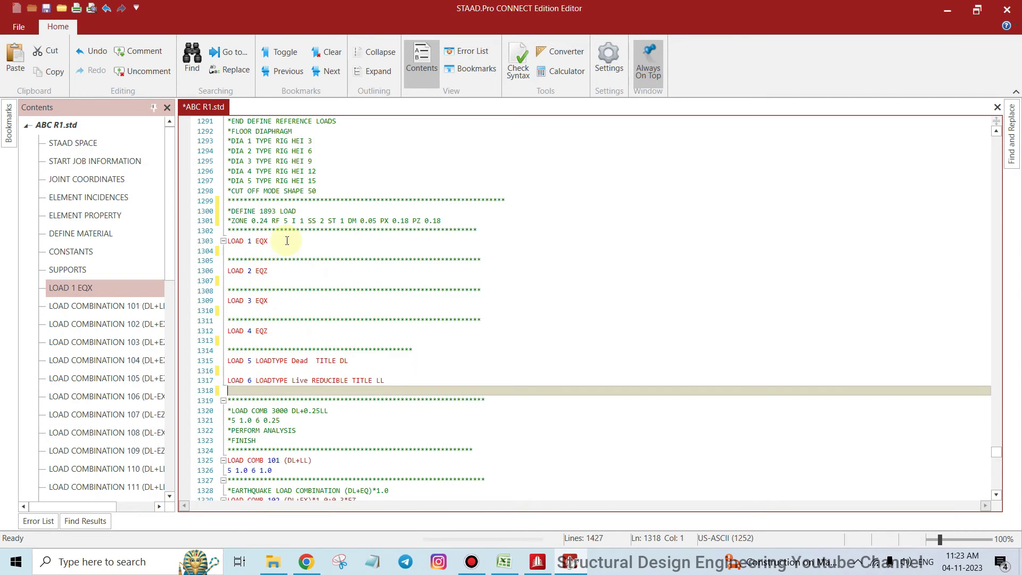
Enter JOINT LOAD on the blank line under the LOAD 1 EQX heading.
click(273, 242)
click(244, 250)
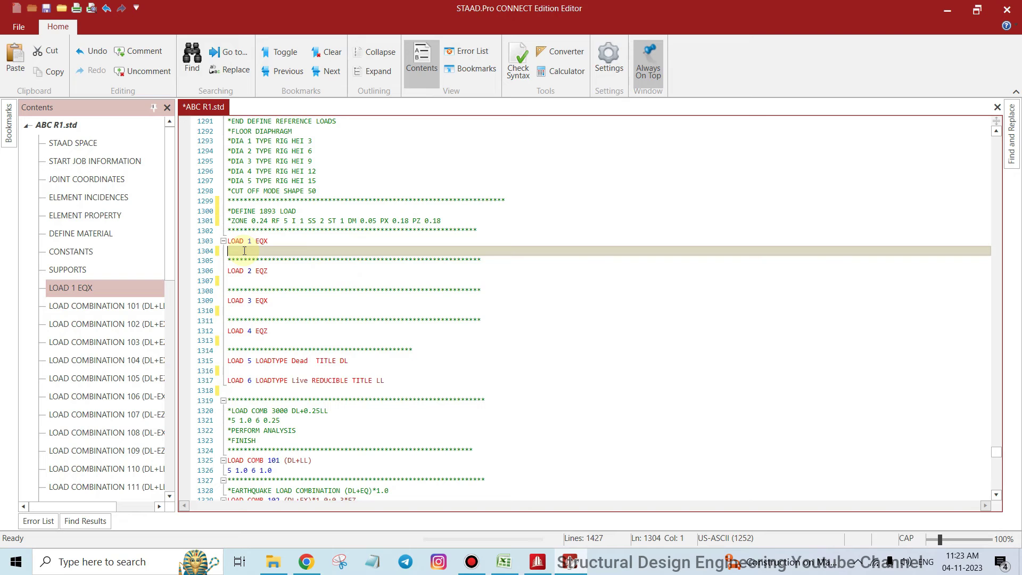
text(JOINT)
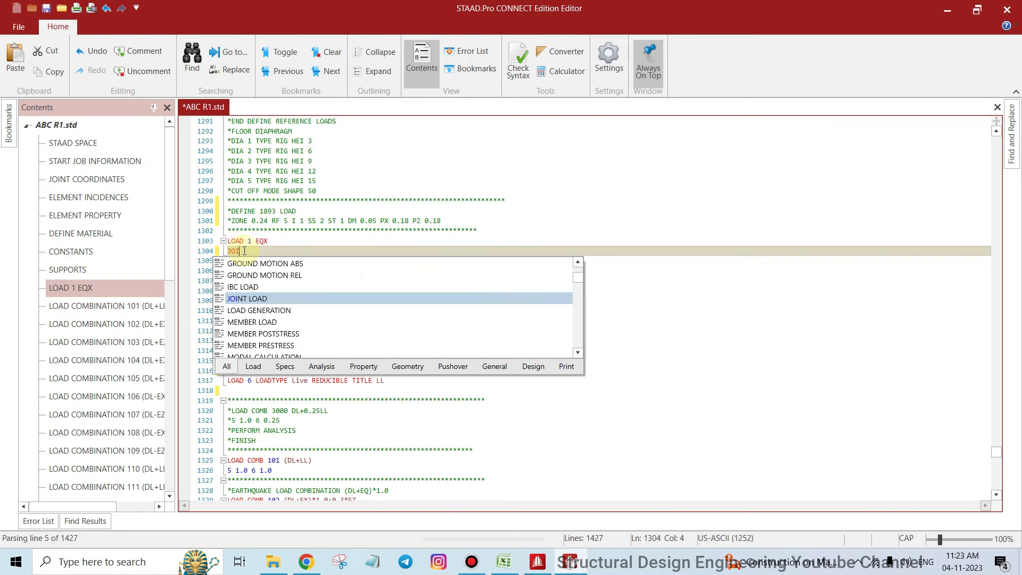
key(BackSpace)
key(BackSpace)
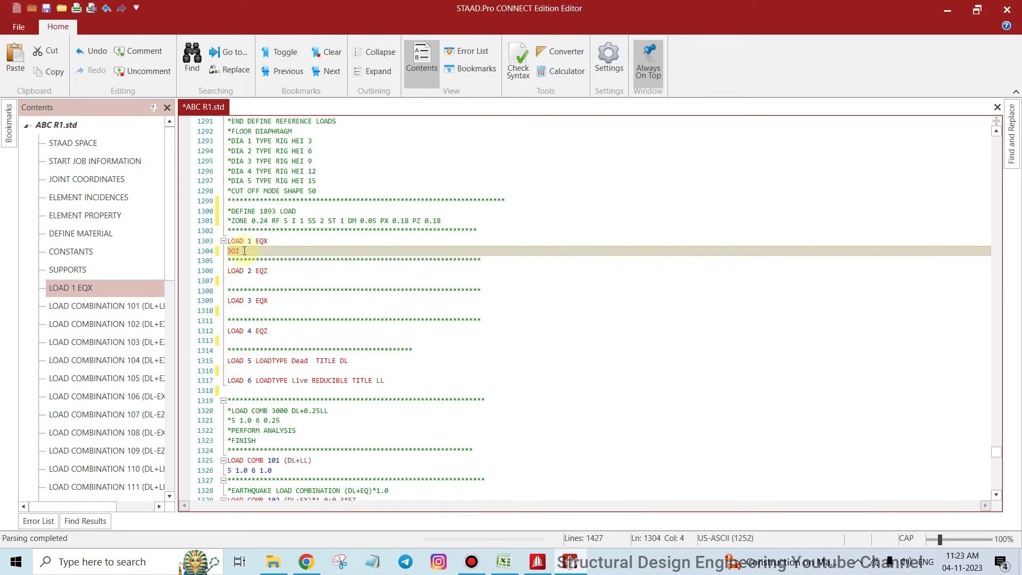
text(NT LOAD)
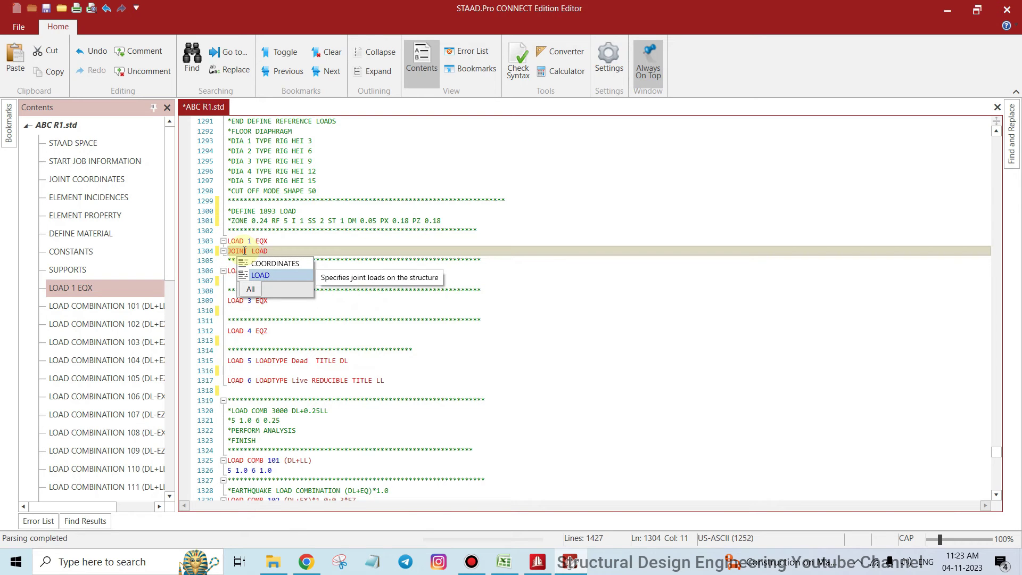
click(320, 261)
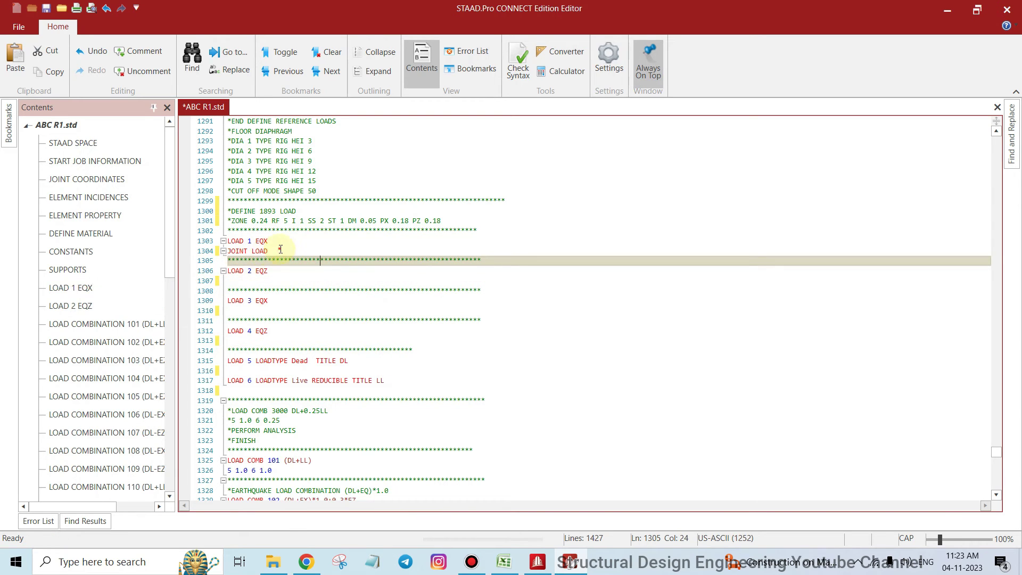
Copy the JOINT LOAD line onto the blank lines under the LOAD 2, 3, 4, 5 and 6 headings.
click(227, 251)
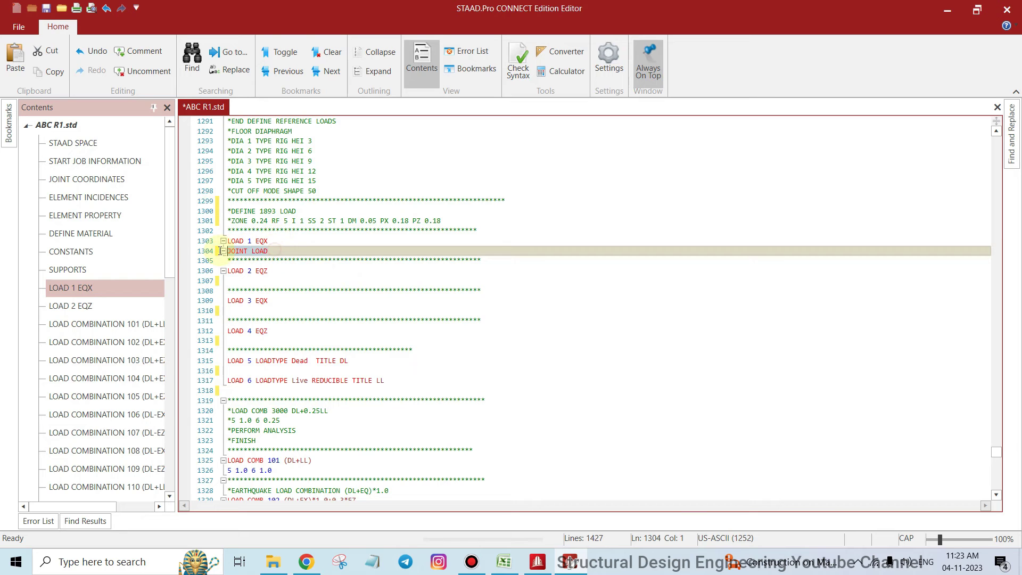
click(249, 280)
text(JOINT LOAD)
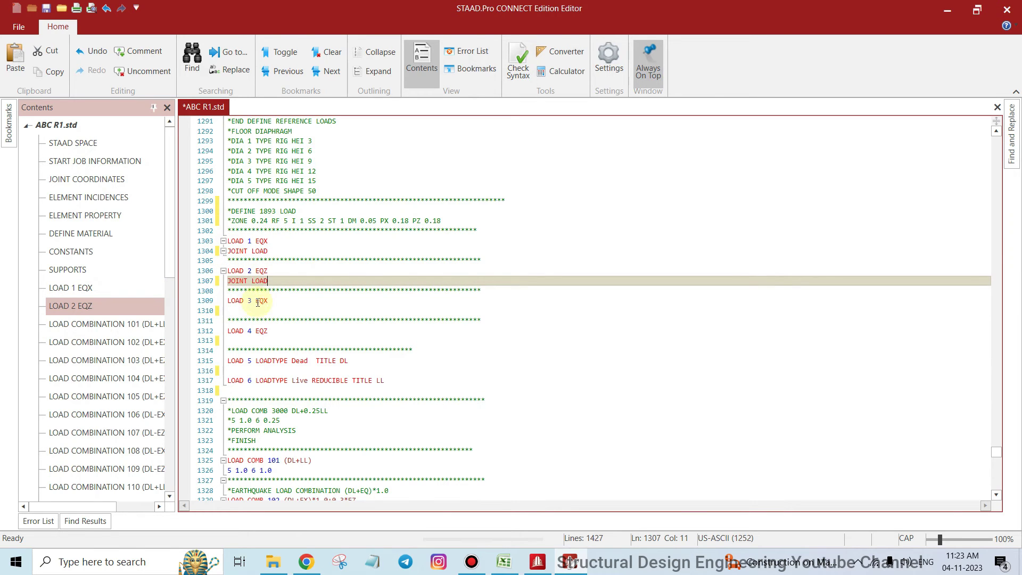
click(254, 311)
text(JOINT LOAD)
click(261, 340)
text(JOINT LOAD)
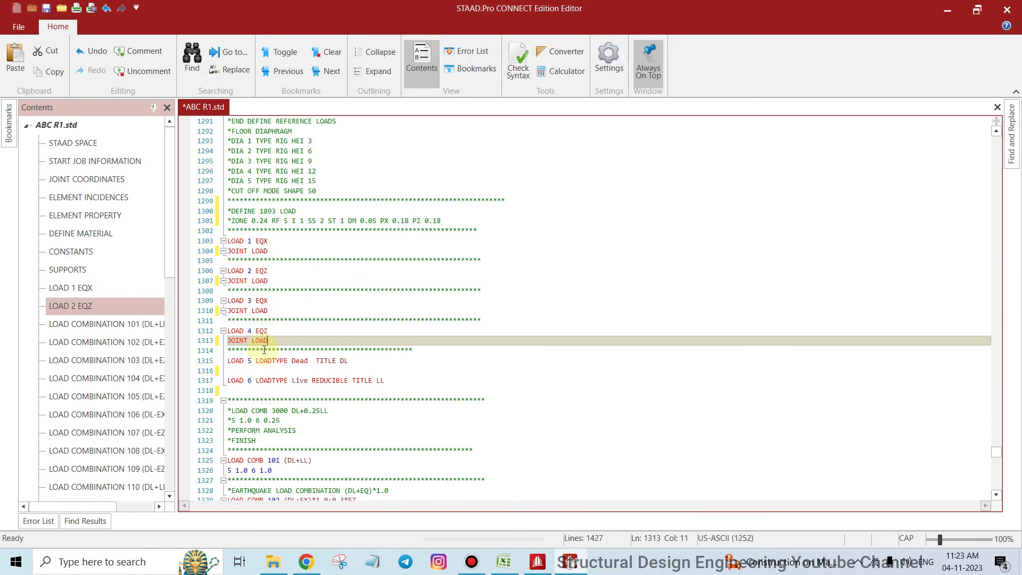
click(261, 371)
text(JOINT LOAD)
click(268, 390)
text(JOINT LOAD)
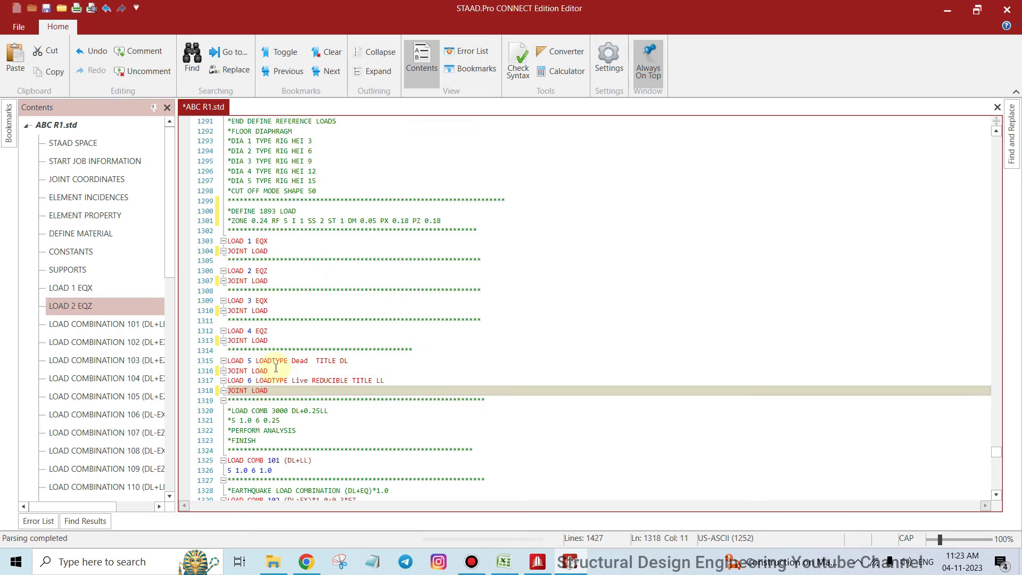
drag(297, 240, 297, 402)
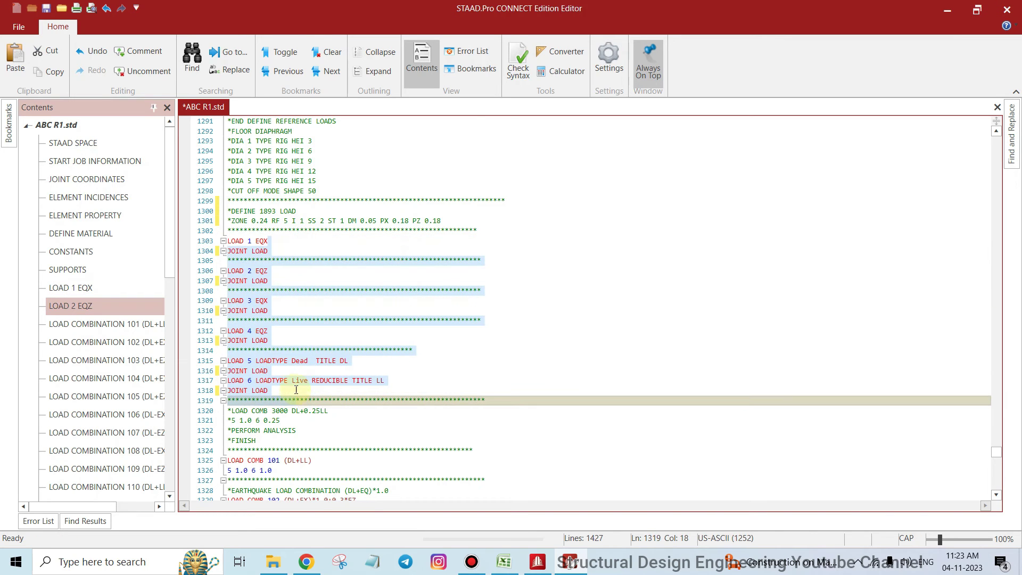
click(280, 250)
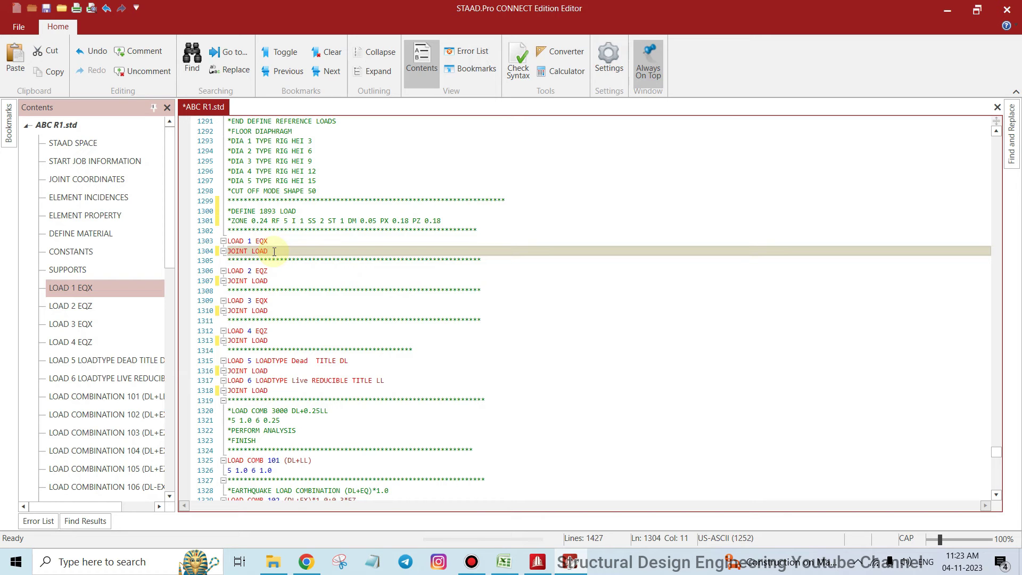
Switch to Excel and filter the L/C column to show only load case 1.
click(947, 9)
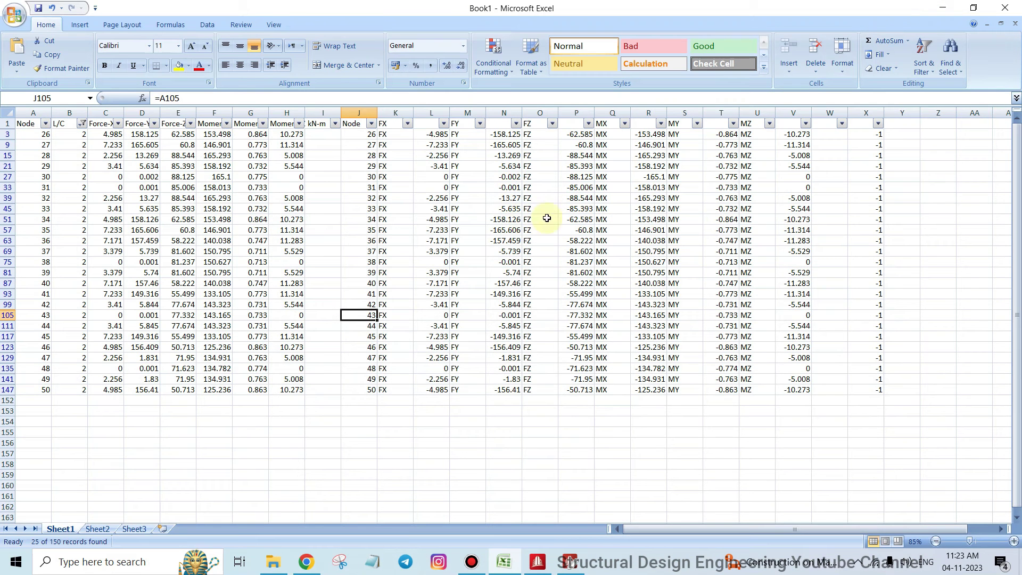
click(81, 124)
click(36, 243)
click(37, 234)
click(70, 322)
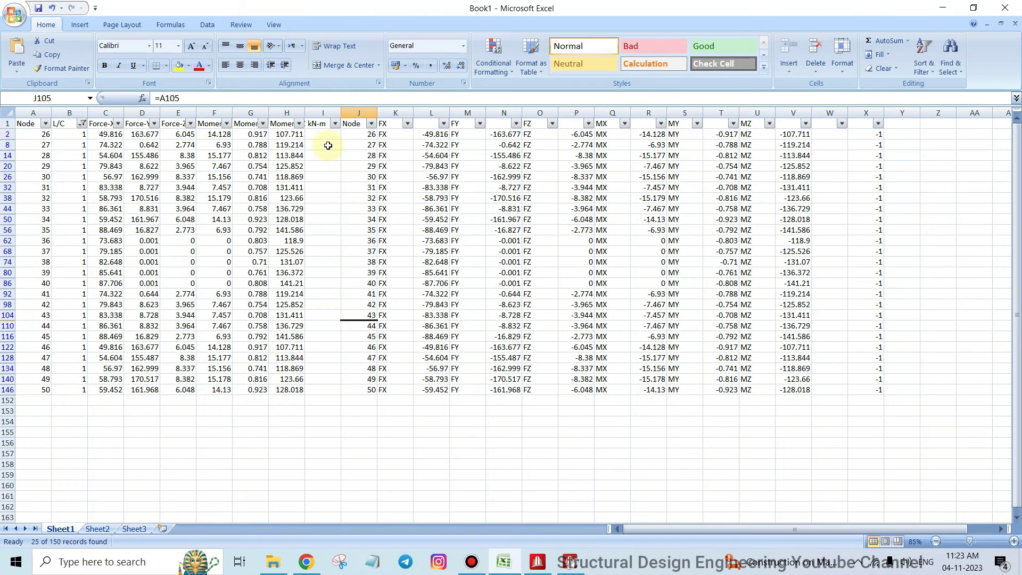
Copy the load case 1 rows for nodes 26 to 50, from the second Node column through the MZ values.
click(352, 136)
drag(382, 151, 801, 387)
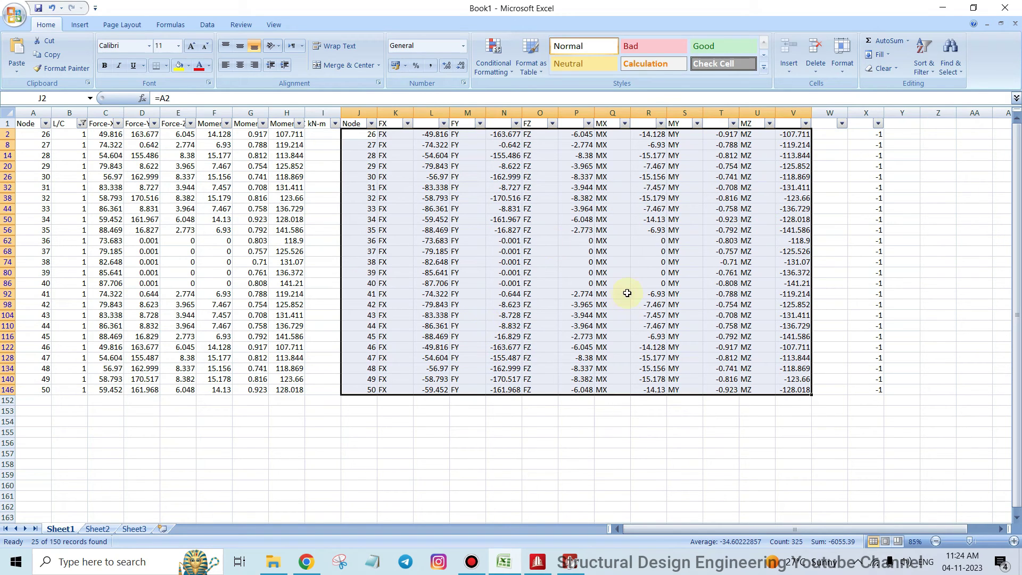
key(ctrl+c)
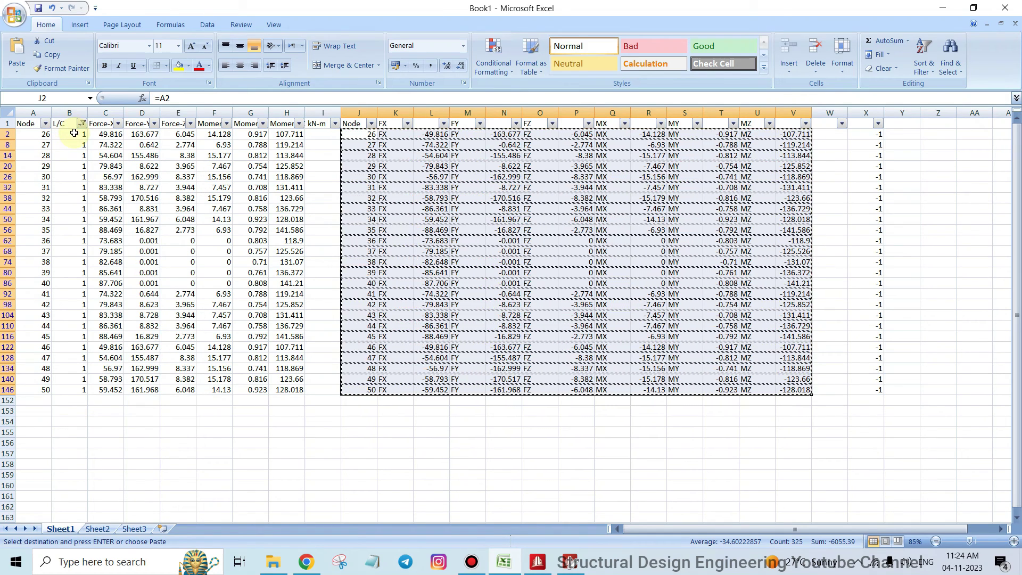
Switch to the STAAD.Pro editor and paste the copied rows on a new line below JOINT LOAD under LOAD 1 EQX.
click(942, 7)
click(569, 562)
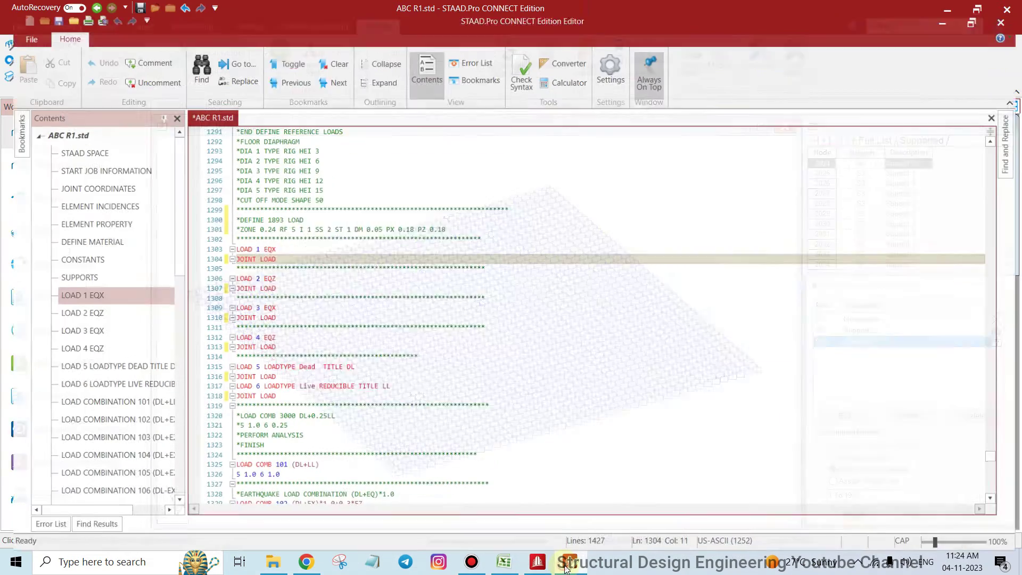
click(274, 251)
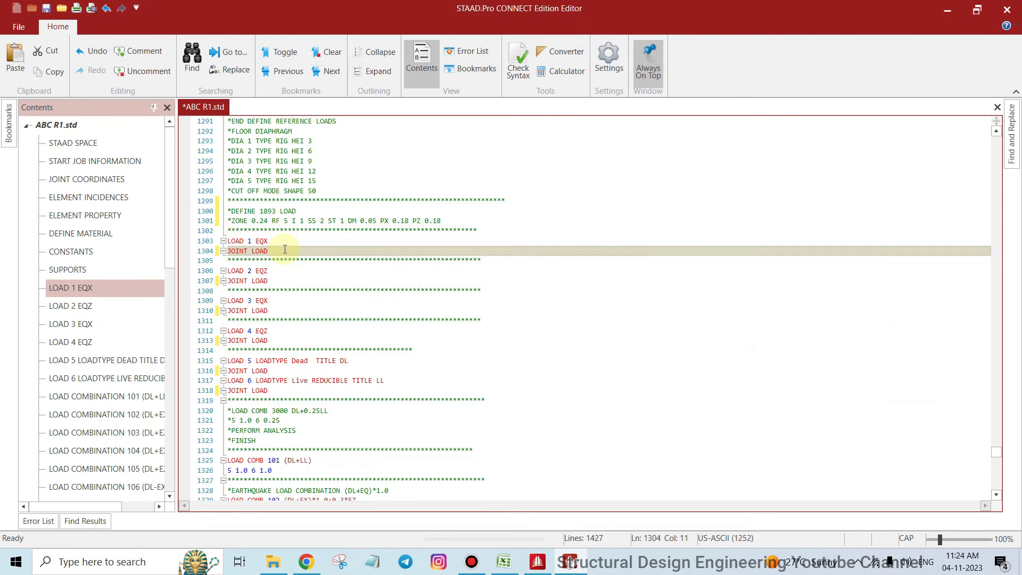
key(Return)
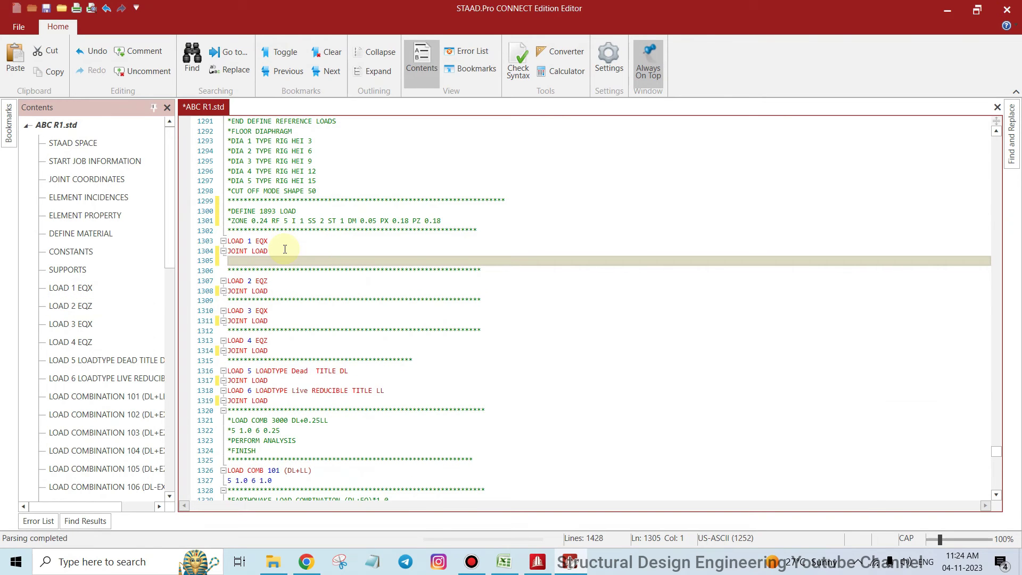
key(ctrl+v)
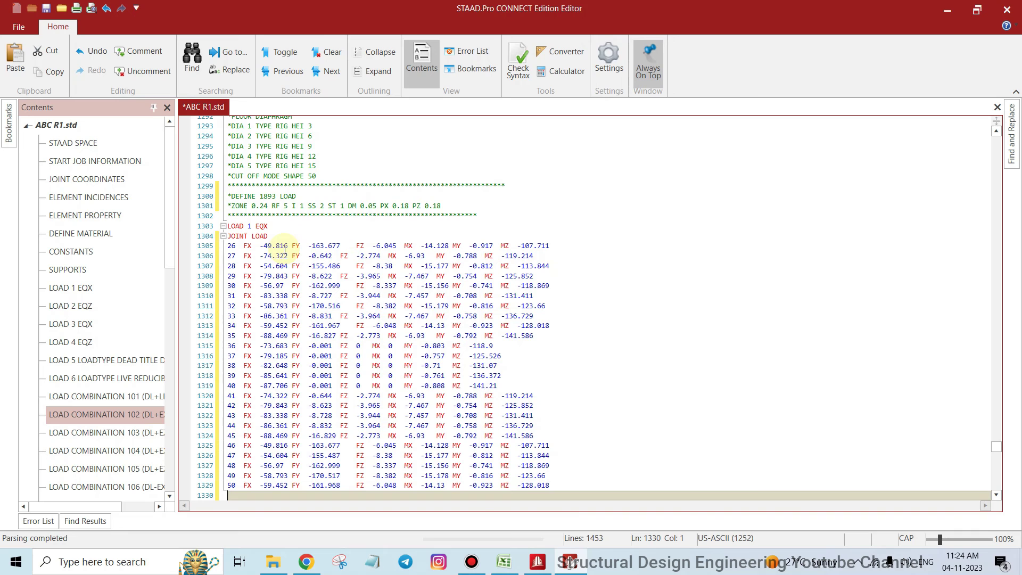
scroll(318, 236, down, 5)
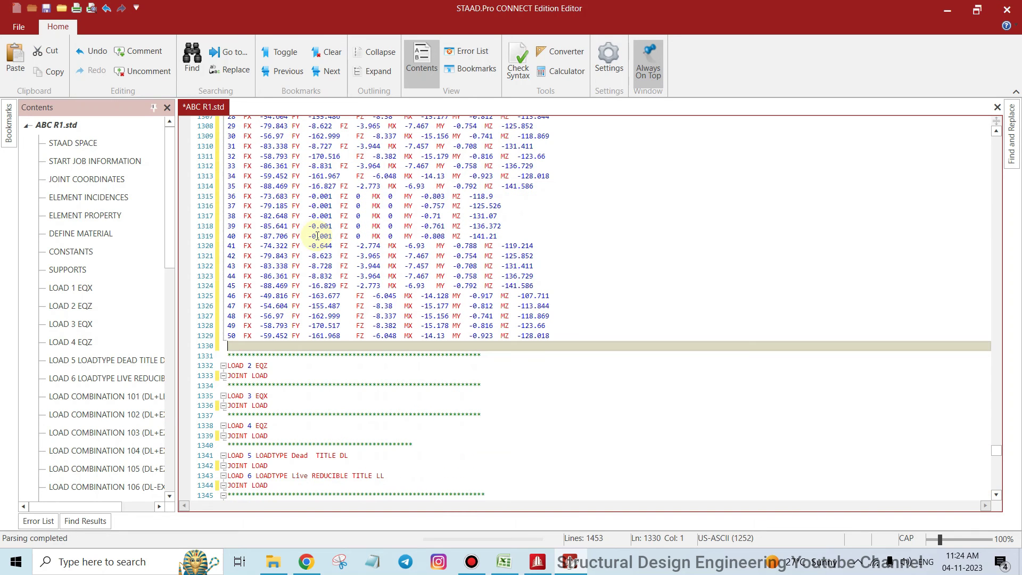
scroll(340, 287, down, 3)
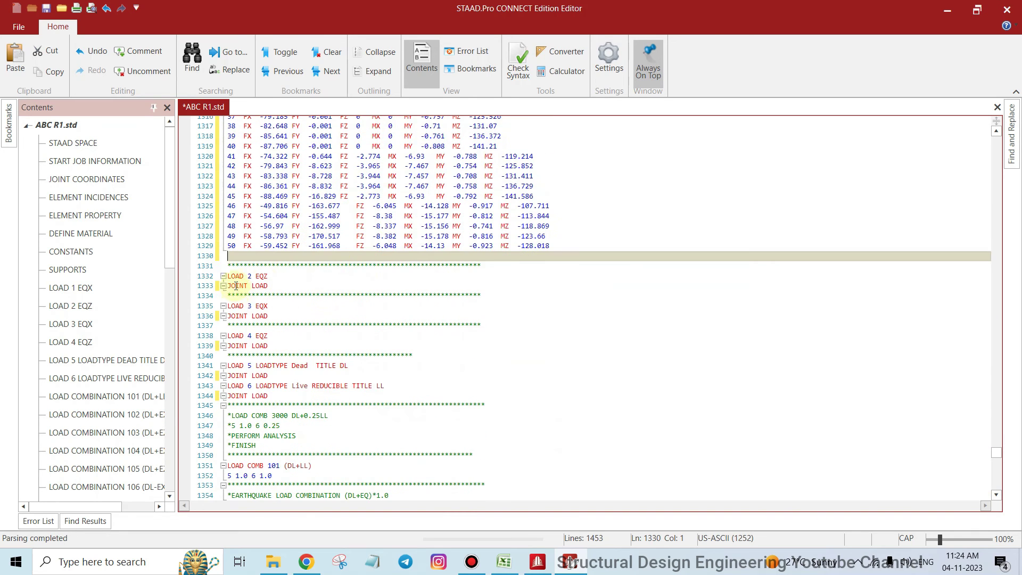
Return to Excel and change the L/C column filter to show only load case 2.
click(940, 10)
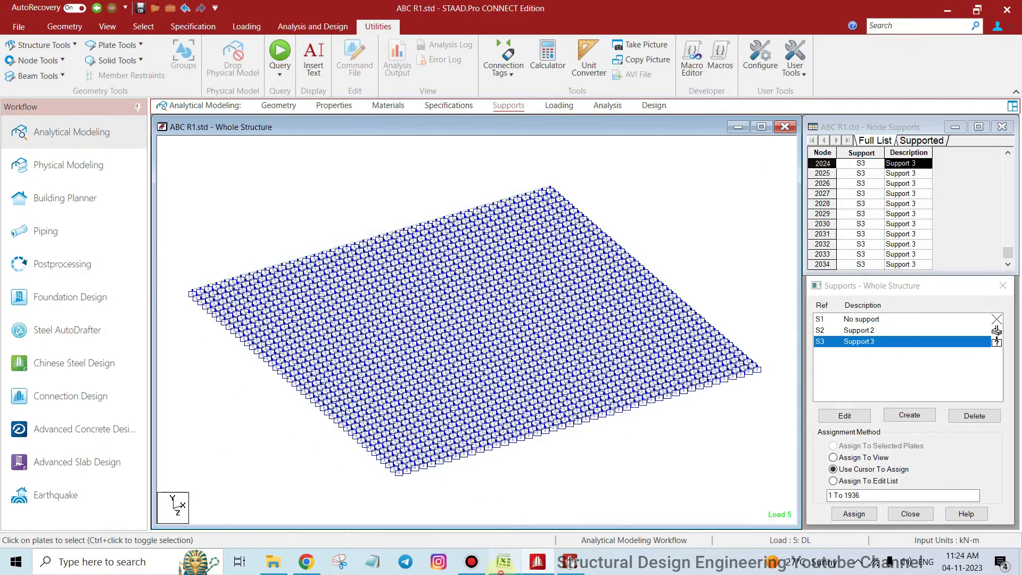
click(504, 568)
click(81, 123)
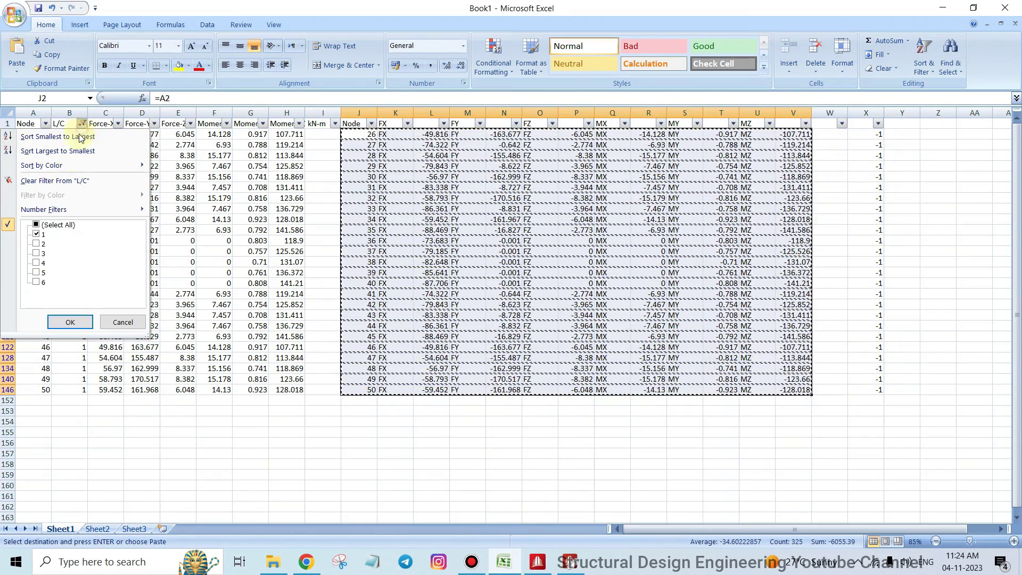
click(35, 234)
click(35, 243)
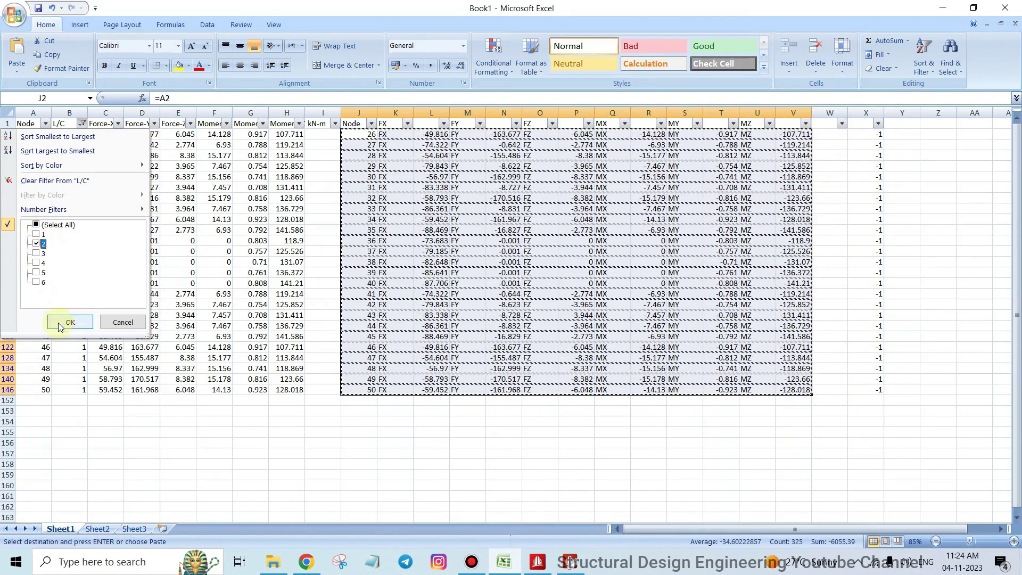
click(70, 322)
click(467, 218)
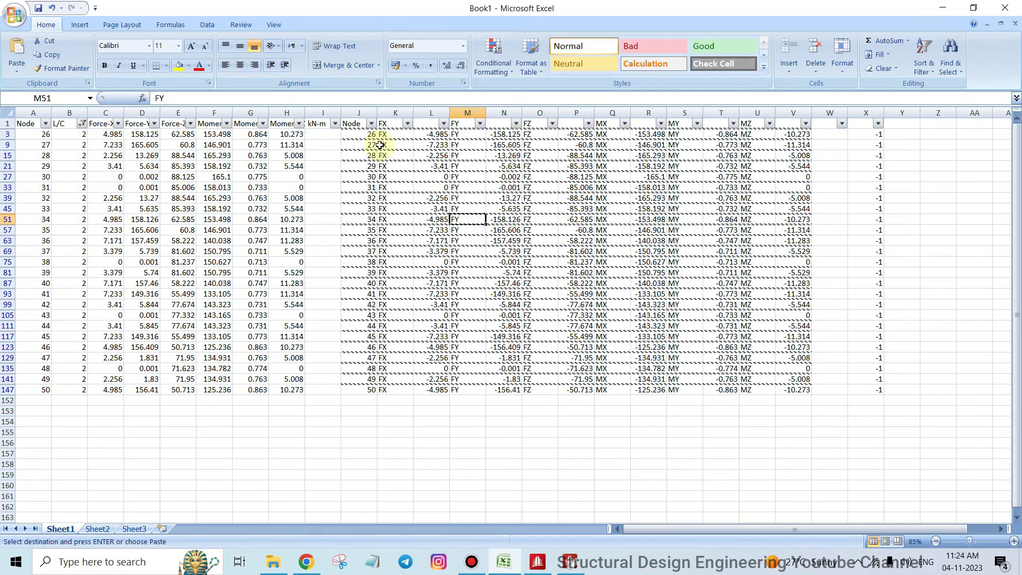
Copy the load case 2 rows for nodes 26 to 50, from the second Node column through the MZ values.
drag(351, 134, 797, 387)
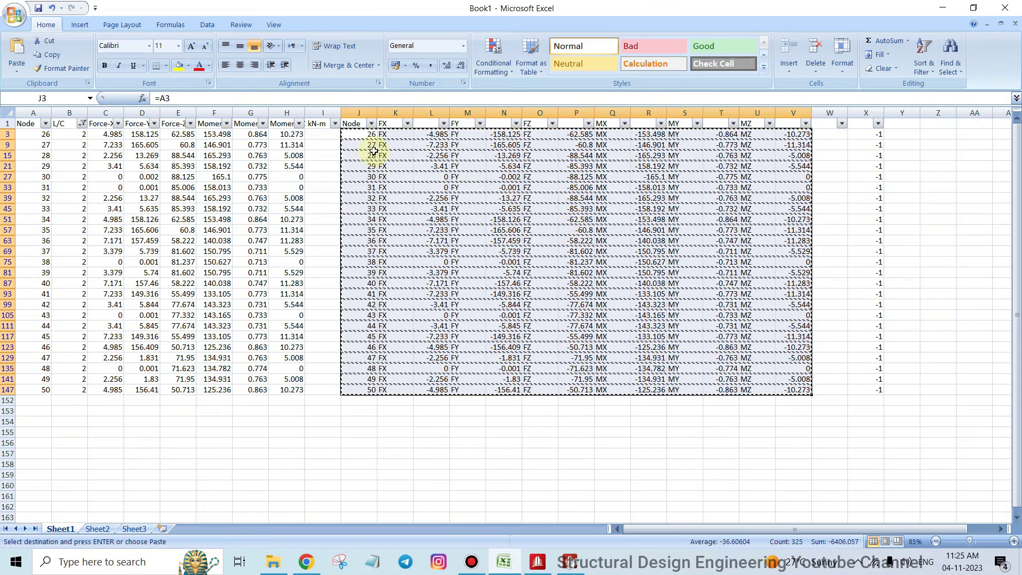
click(348, 133)
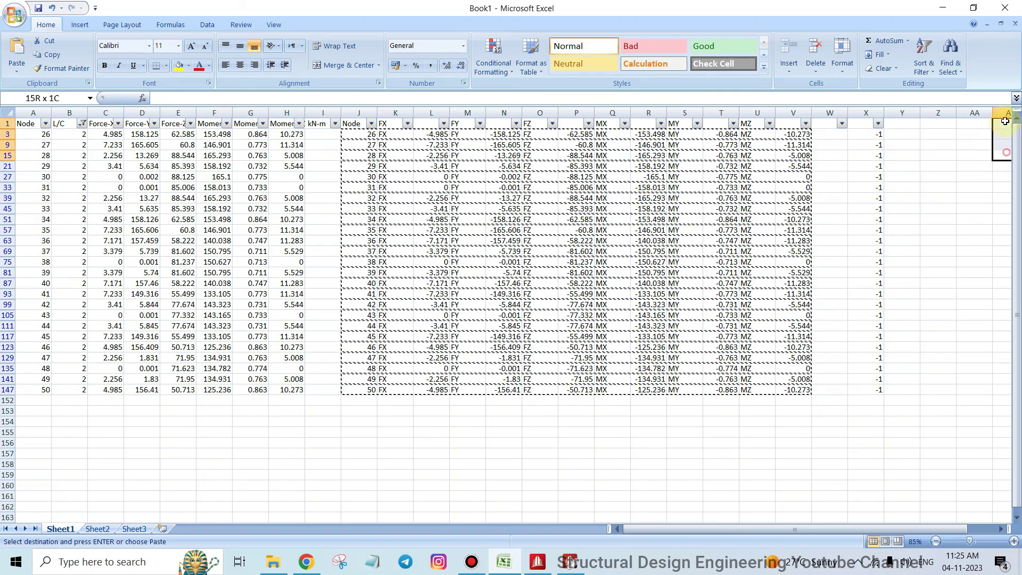
click(904, 176)
drag(365, 133, 797, 390)
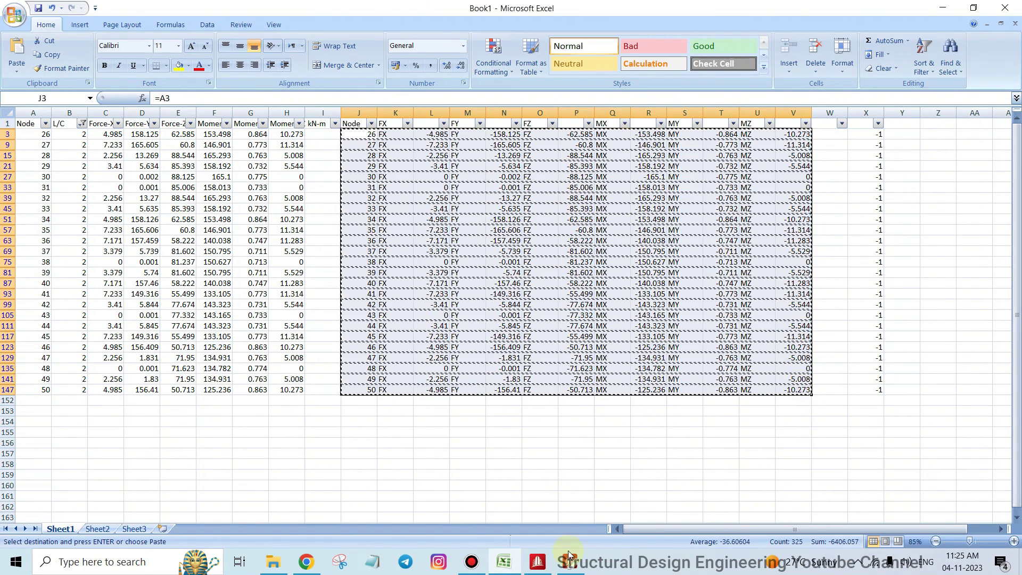
Switch to the STAAD.Pro editor and paste the load case 2 rows on a new line below JOINT LOAD under LOAD 2 EQZ.
key(alt+Tab)
click(281, 290)
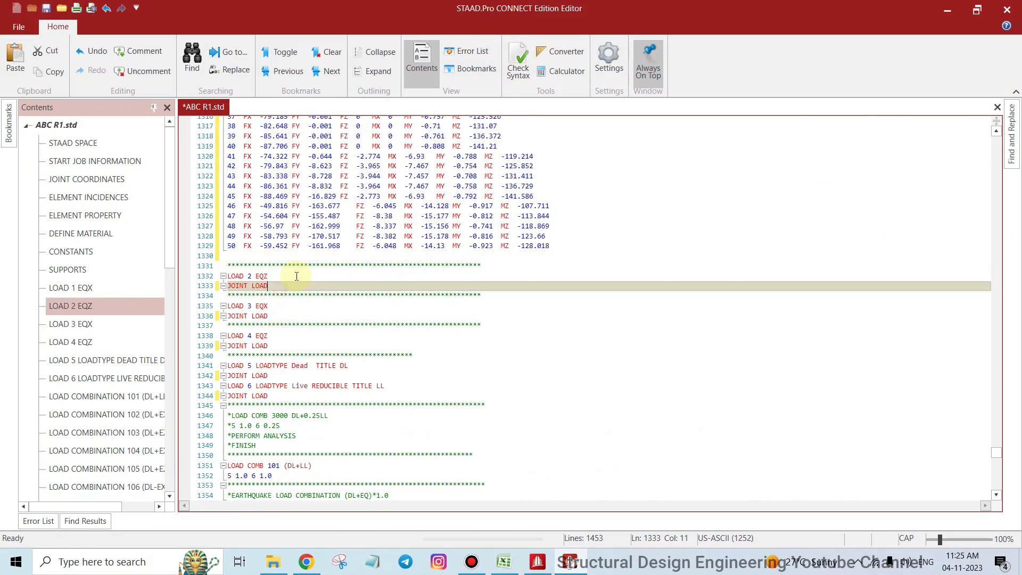
key(ctrl+v)
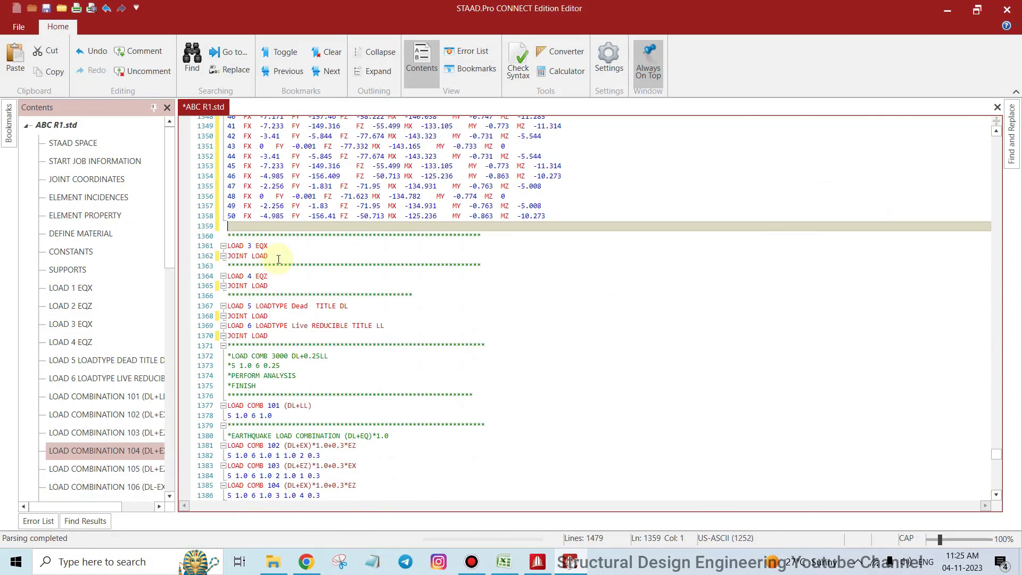
Return to Excel and change the L/C column filter to show only load case 3.
click(946, 10)
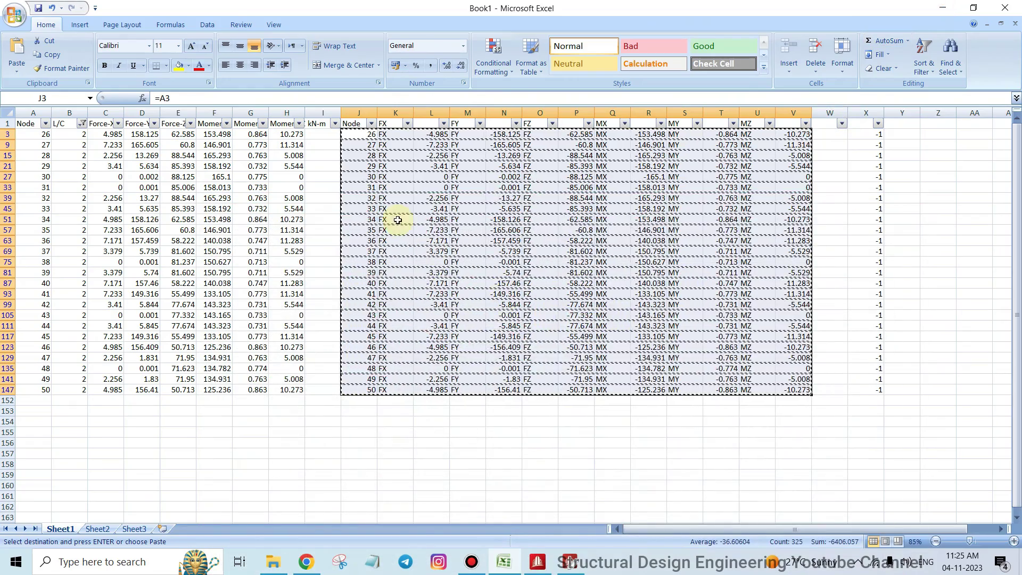
click(81, 124)
click(40, 252)
click(37, 243)
click(70, 321)
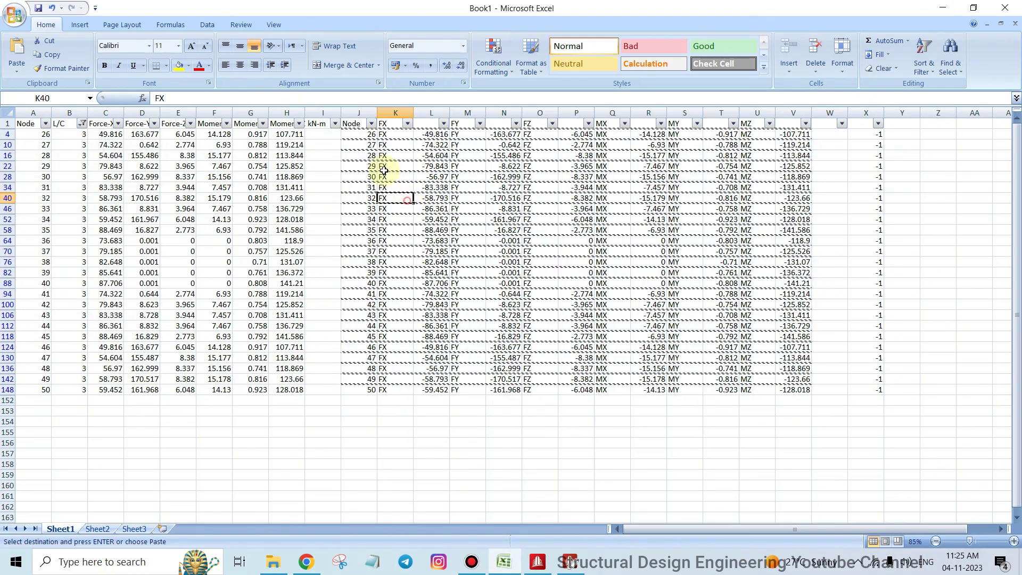
Copy the load case 3 rows for nodes 26 to 50 and paste them below JOINT LOAD under LOAD 3 EQX in the STAAD.Pro editor.
drag(351, 135, 793, 383)
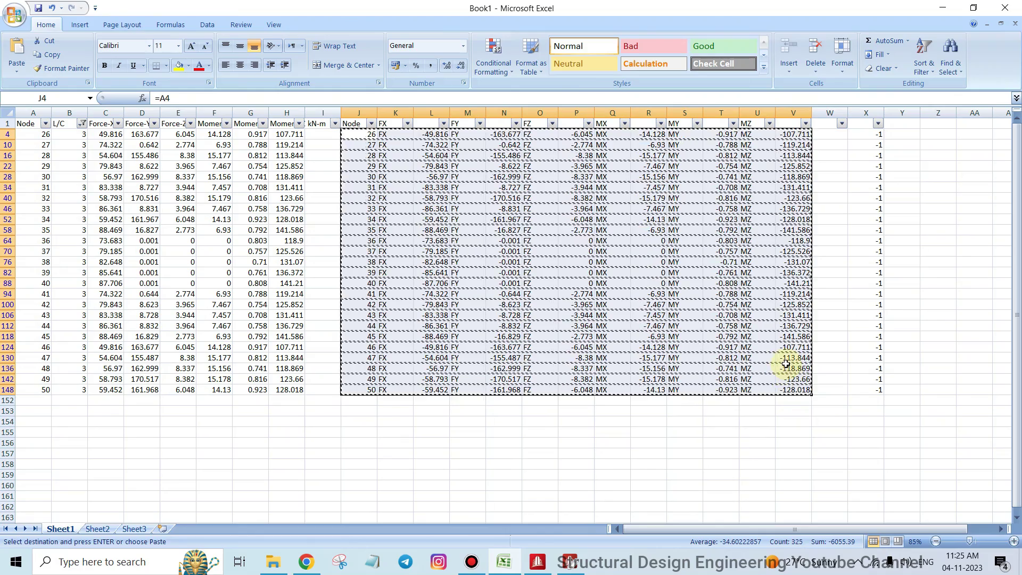
click(943, 8)
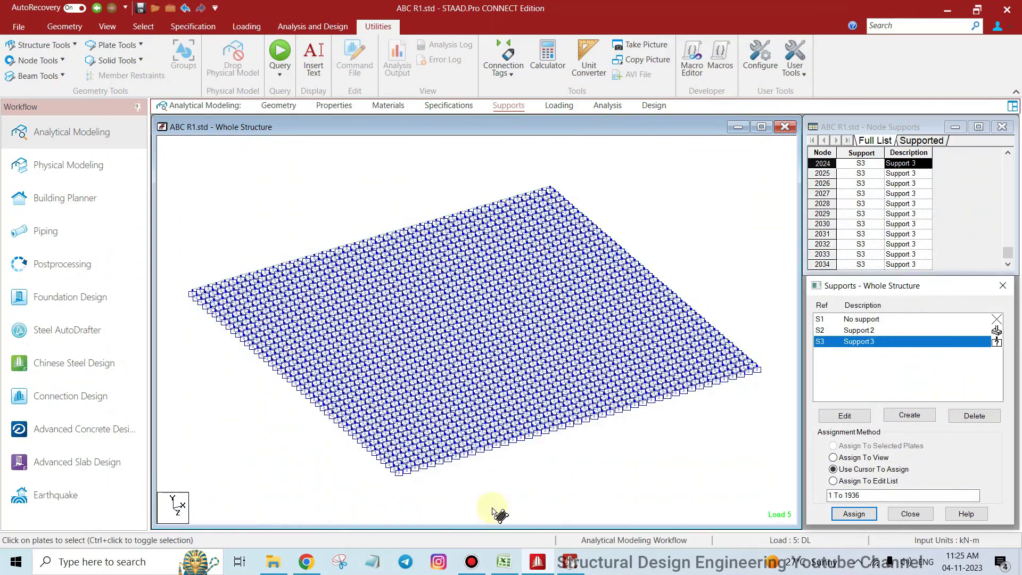
click(568, 561)
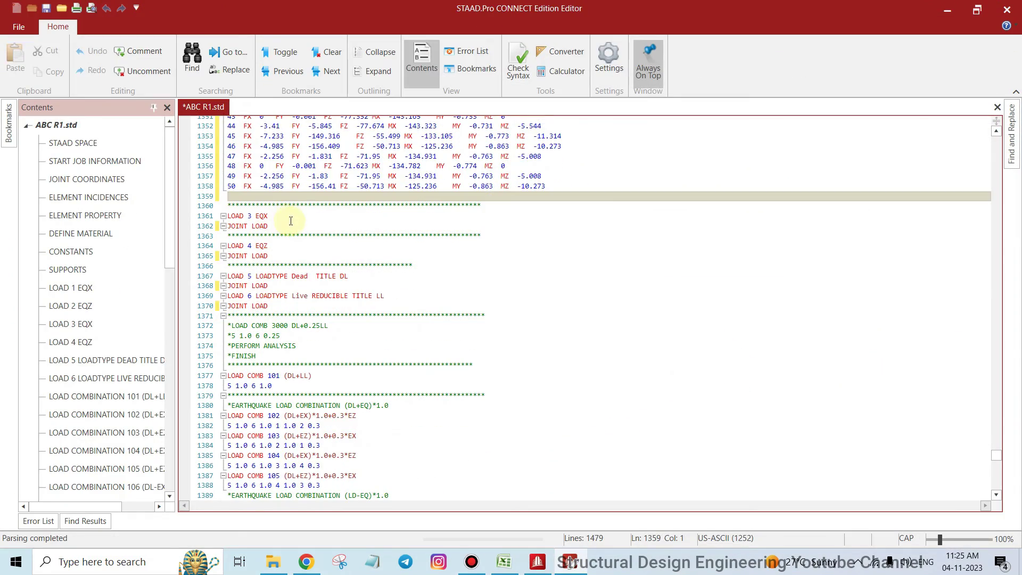
click(290, 222)
key(Return)
key(ctrl+v)
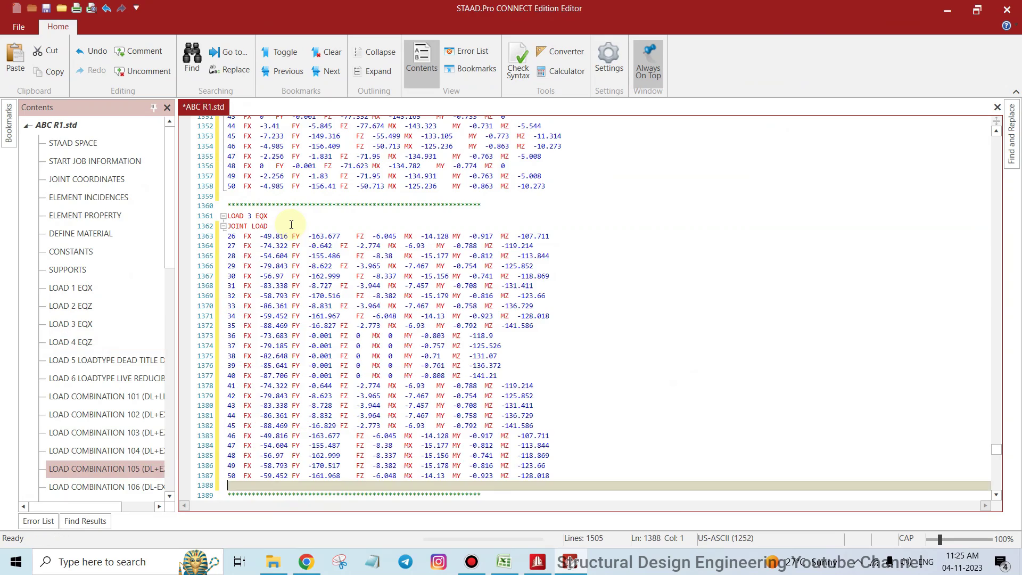
Place the cursor after JOINT LOAD under LOAD 4 EQZ, and change the L/C filter in Excel to show only load case 4.
scroll(291, 224, down, 7)
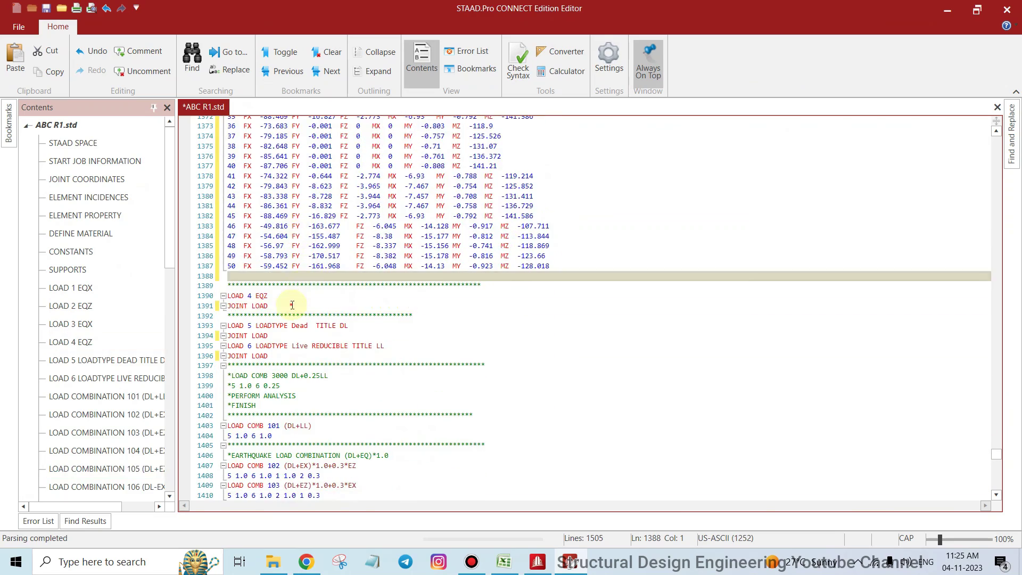
click(291, 305)
click(947, 9)
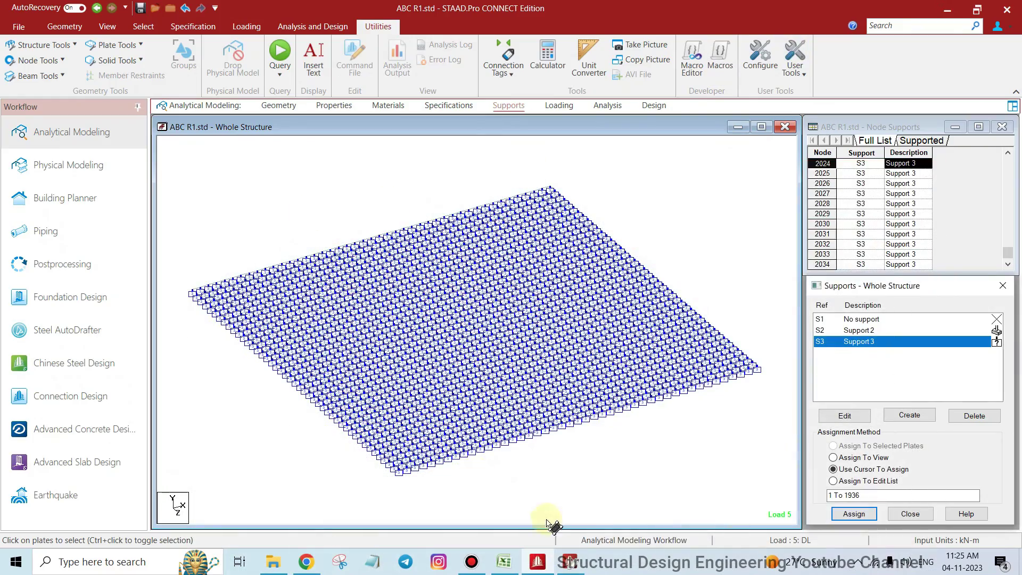
click(570, 561)
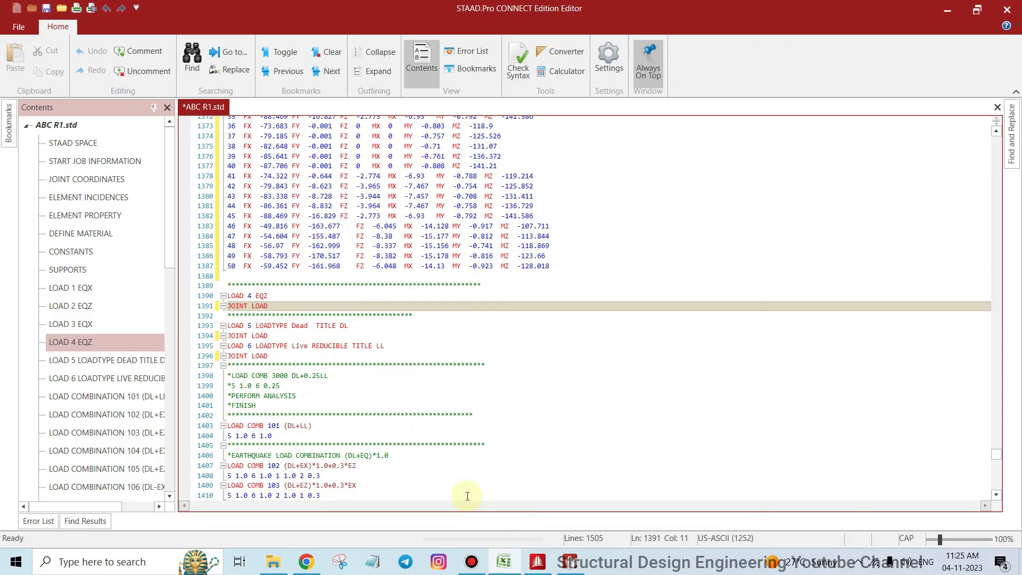
click(948, 9)
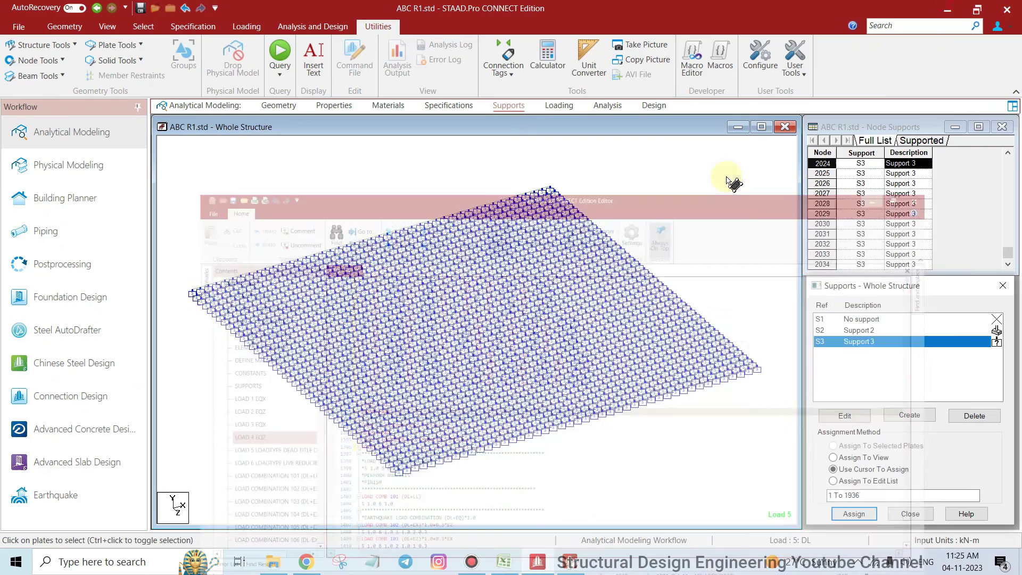
click(503, 562)
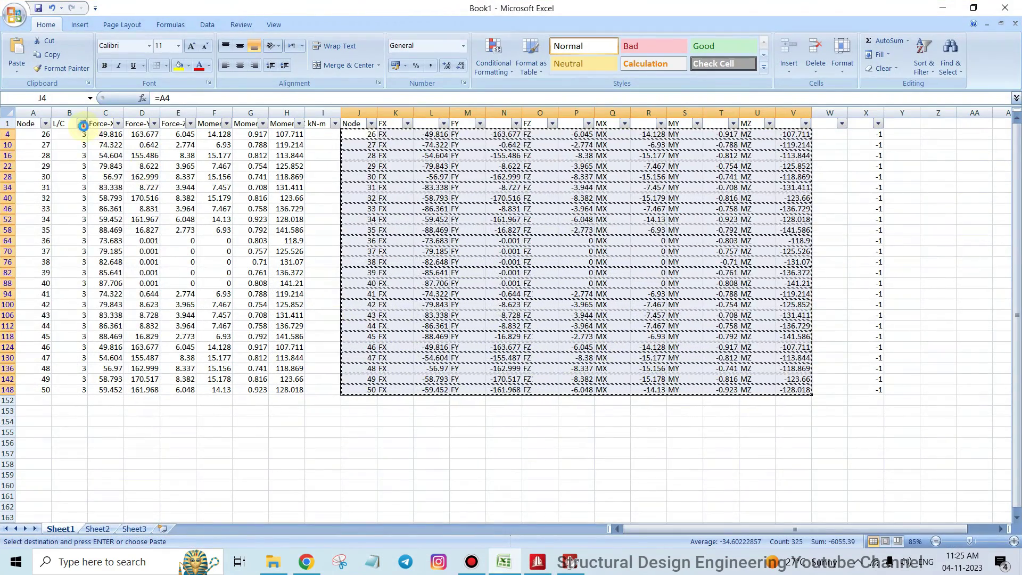
click(81, 123)
click(35, 253)
click(36, 263)
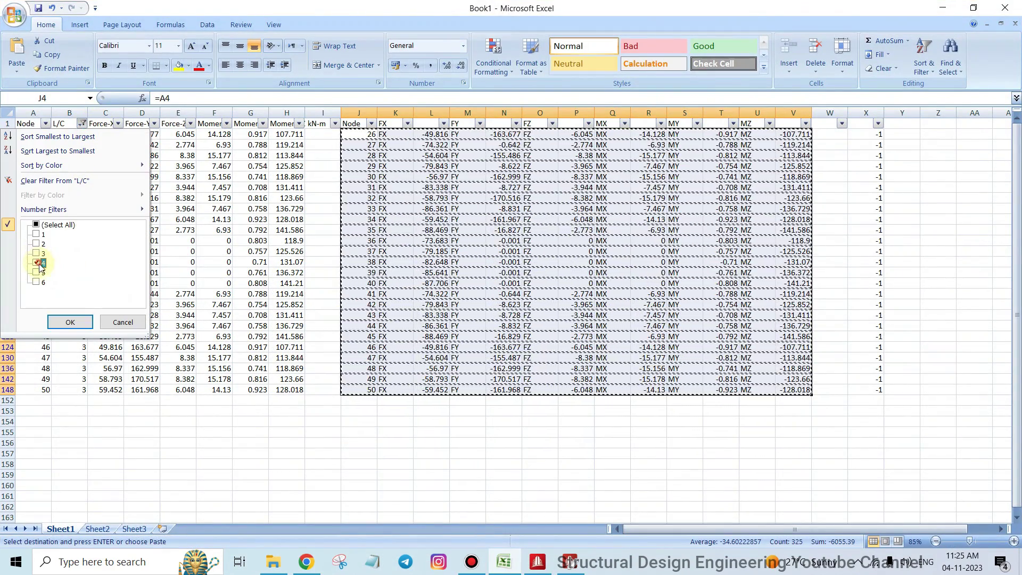
click(70, 322)
Copy the load case 4 rows for nodes 26 to 50 and paste them below JOINT LOAD under LOAD 4 EQZ in the STAAD.Pro editor.
drag(353, 134, 790, 387)
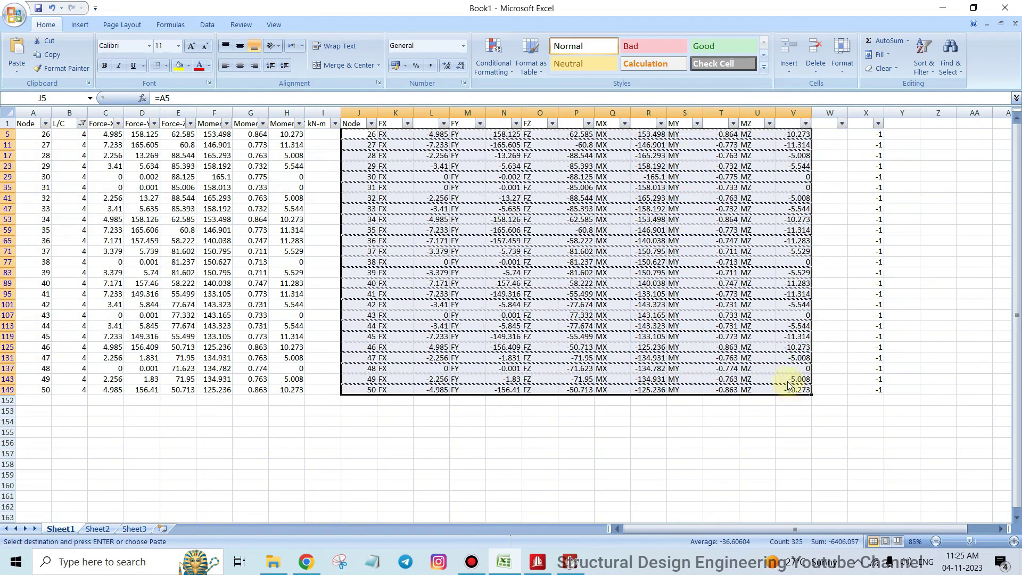
click(570, 562)
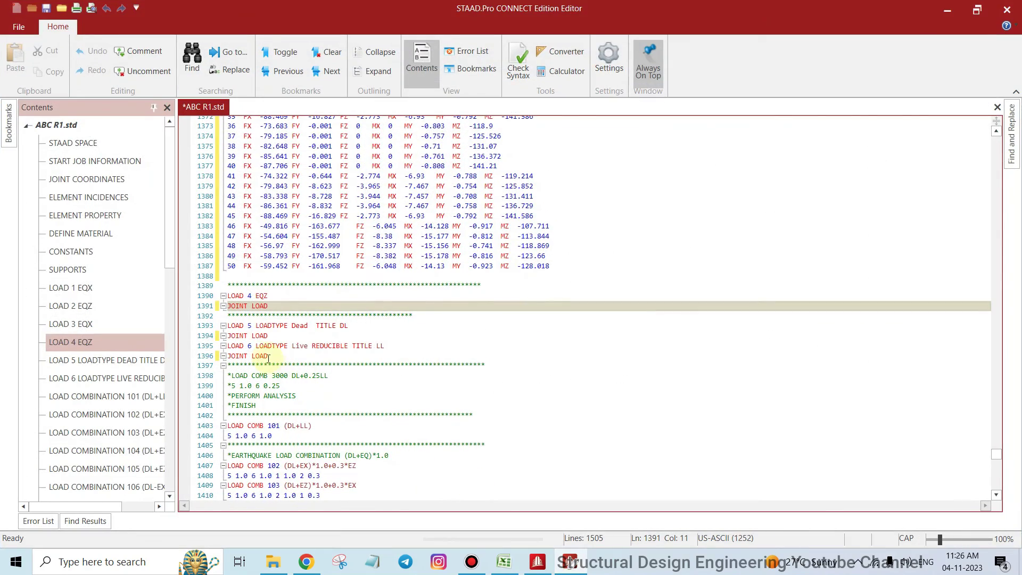
key(Return)
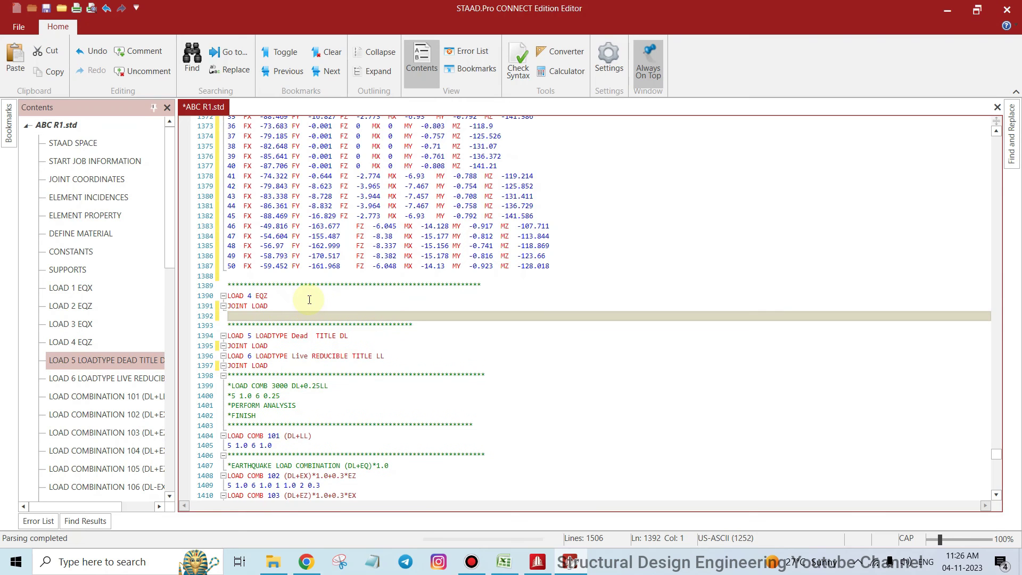
key(ctrl+v)
Place the cursor after JOINT LOAD under LOAD 5, and change the L/C filter in Excel to show only load case 5.
scroll(309, 304, down, 9)
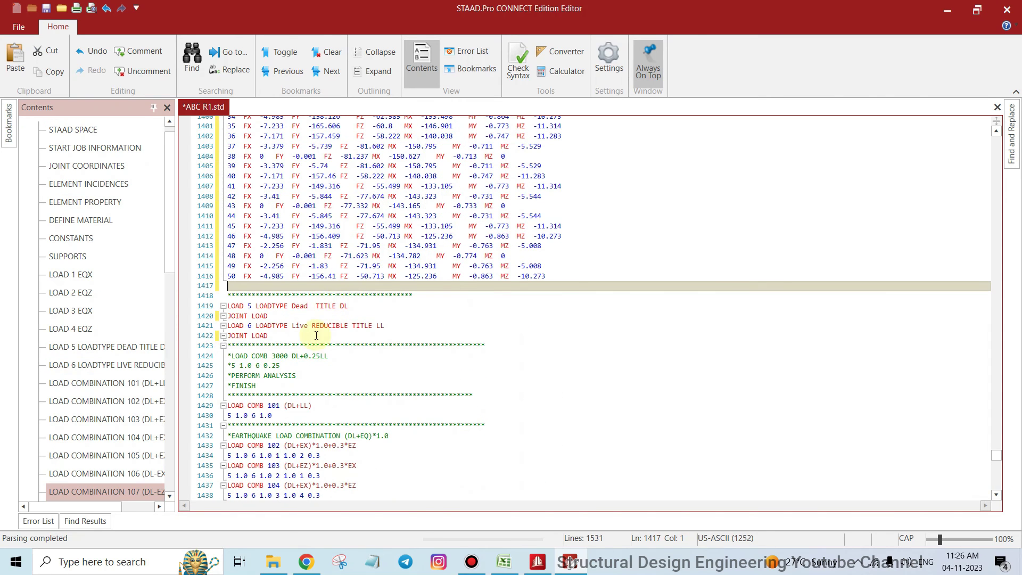
click(287, 315)
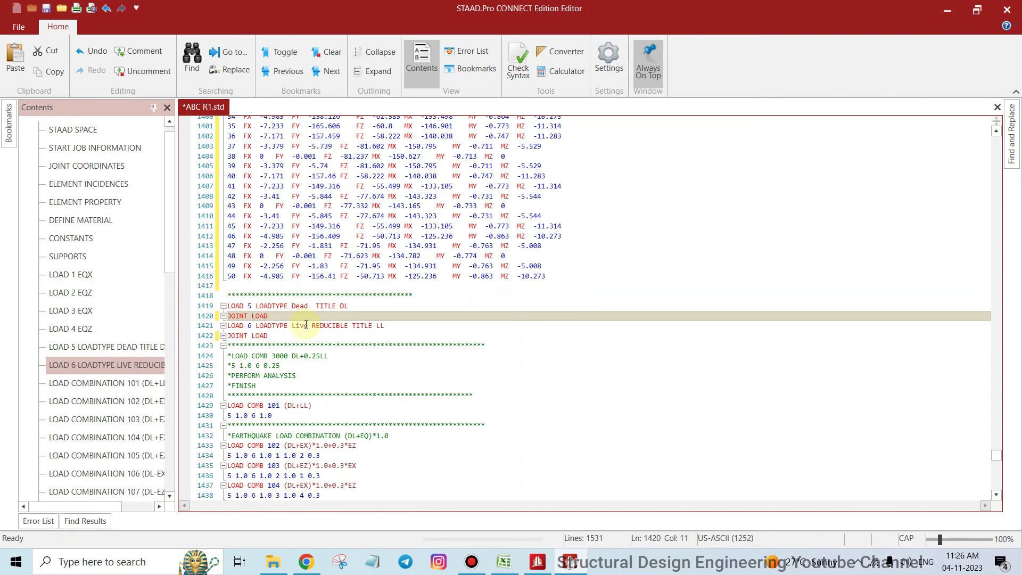
click(946, 10)
click(82, 123)
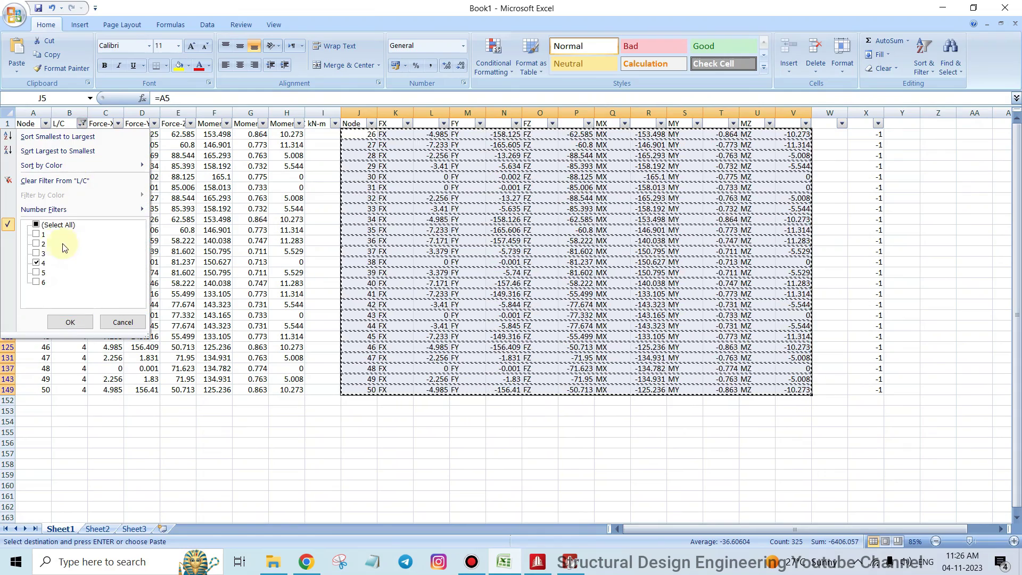
click(36, 262)
click(36, 272)
click(70, 322)
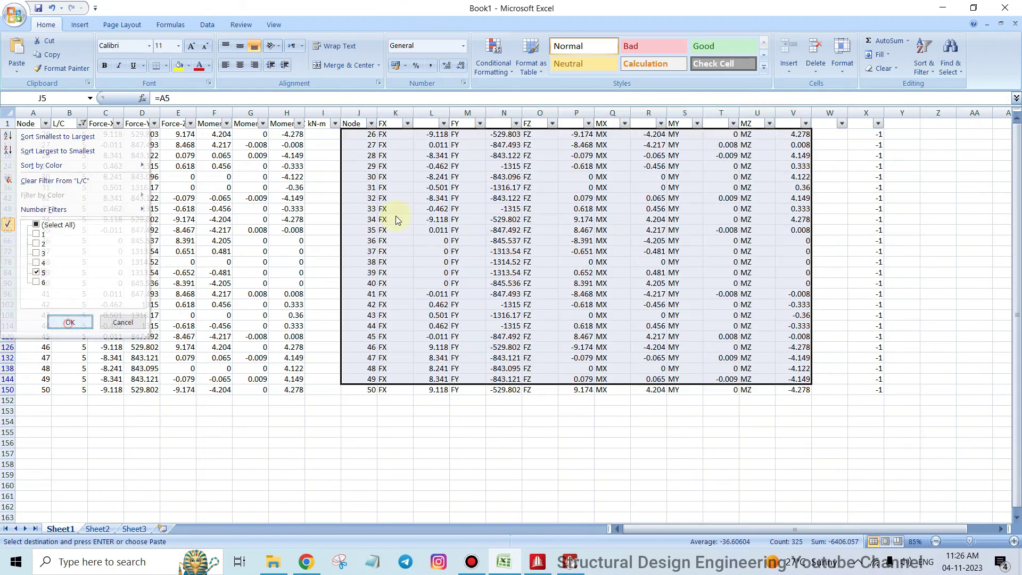
Copy the load case 5 rows for nodes 26 to 50 and paste them below JOINT LOAD under the LOAD 5 dead load in the STAAD.Pro editor.
drag(356, 134, 585, 230)
drag(707, 300, 794, 387)
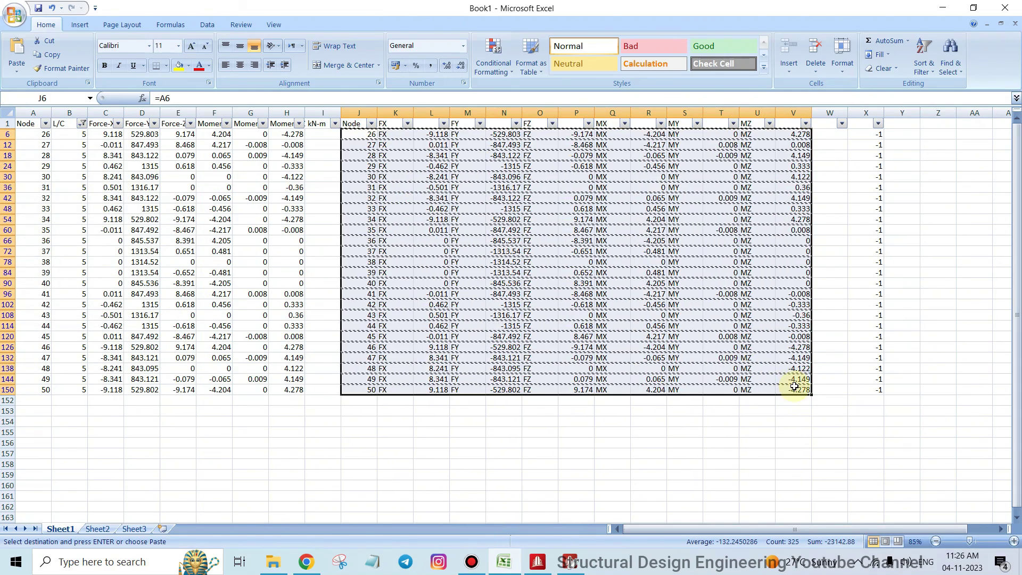
click(570, 561)
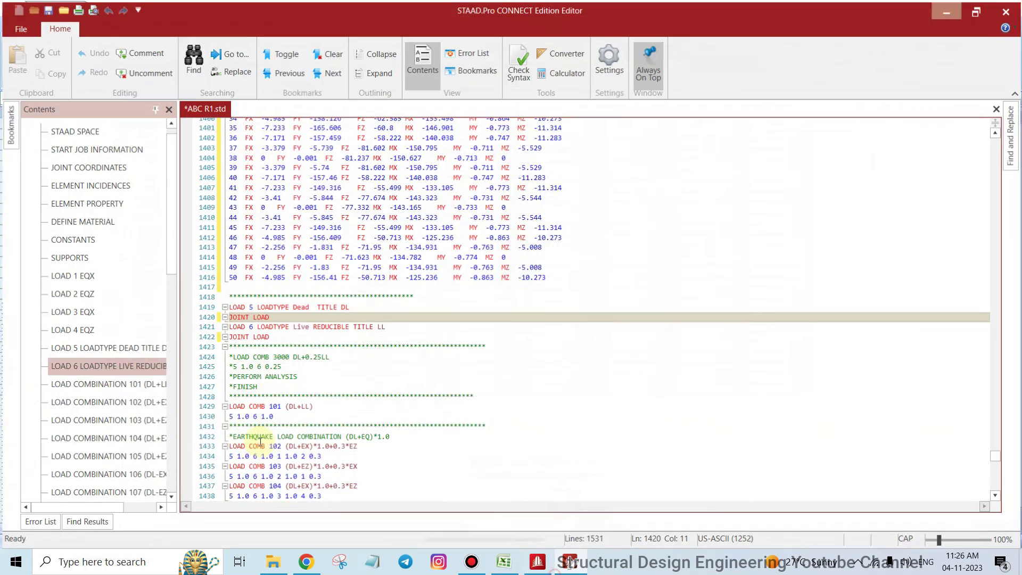
scroll(316, 373, down, 3)
key(Return)
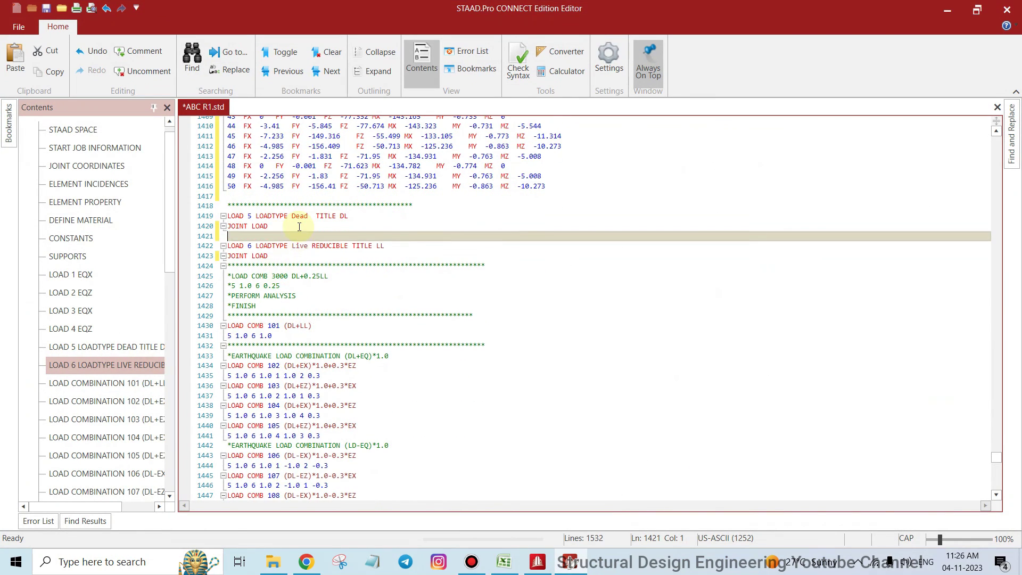
key(ctrl+v)
Add a blank line below JOINT LOAD under LOAD 6, and change the L/C filter in Excel to show only load case 6.
scroll(290, 267, down, 8)
click(288, 273)
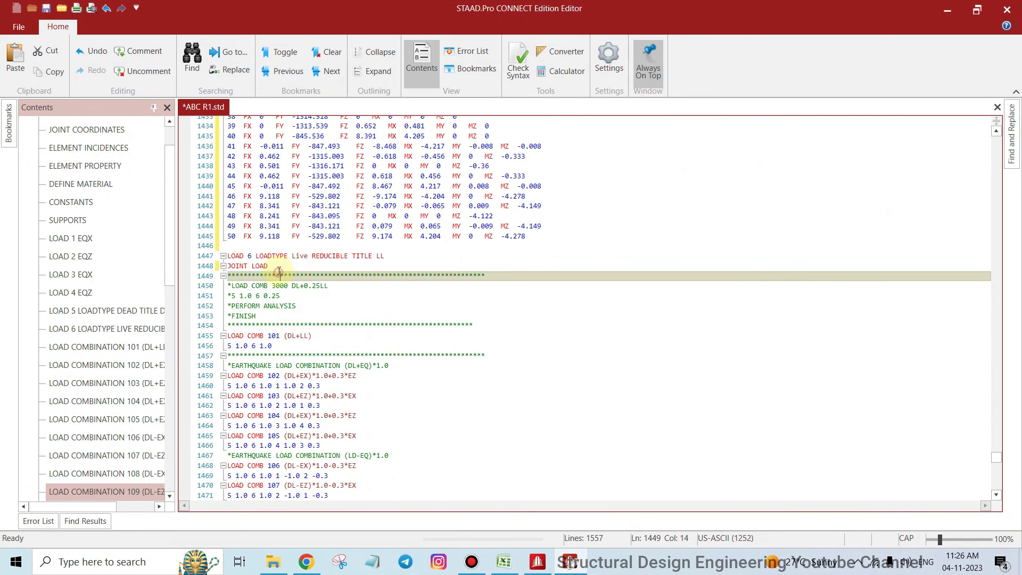
click(279, 268)
key(Return)
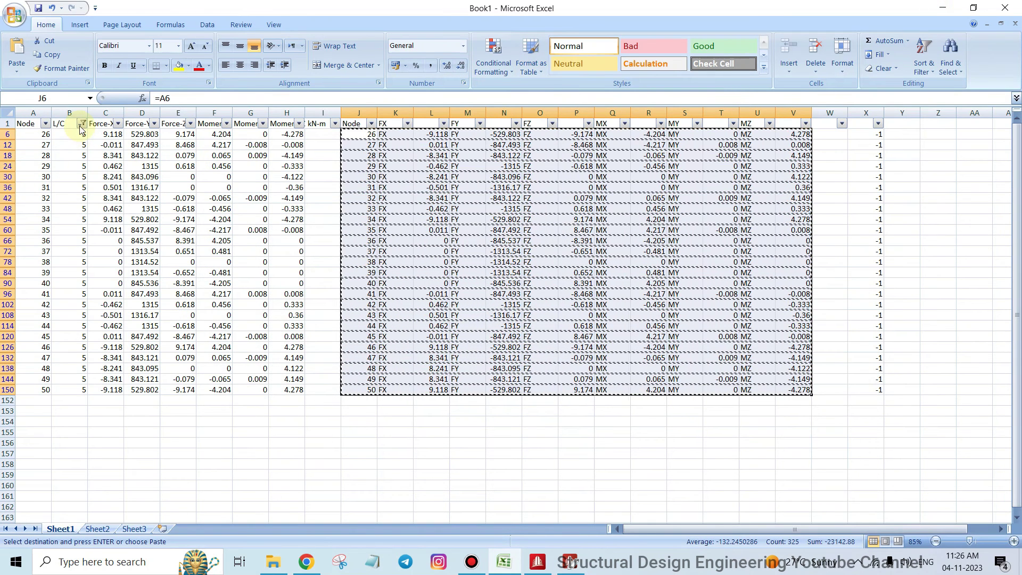
click(82, 124)
click(37, 272)
click(36, 281)
click(68, 321)
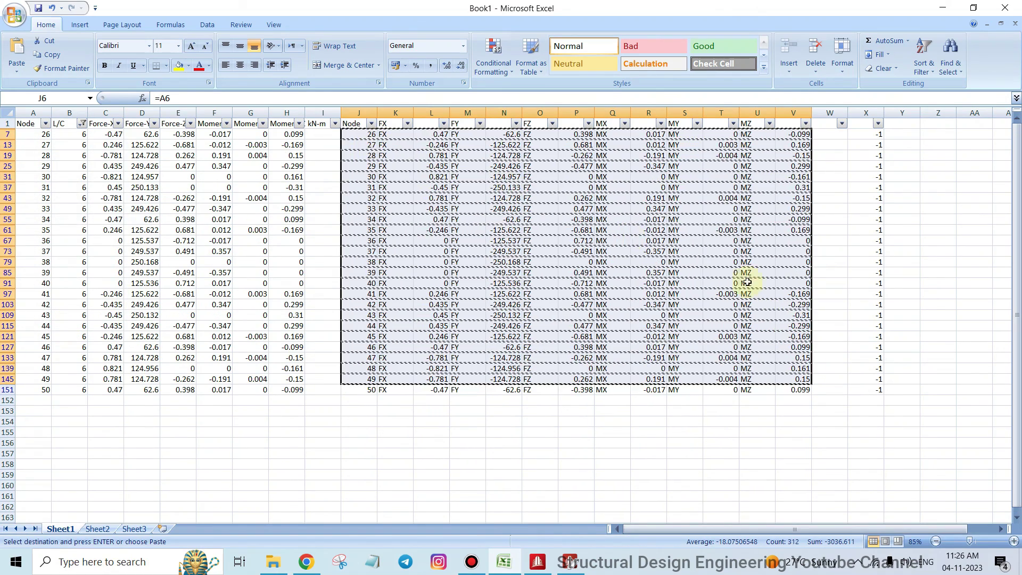
Copy the load case 6 rows for nodes 26 to 50 and paste them on the blank line under the LOAD 6 live load in the STAAD.Pro editor.
drag(342, 133, 371, 136)
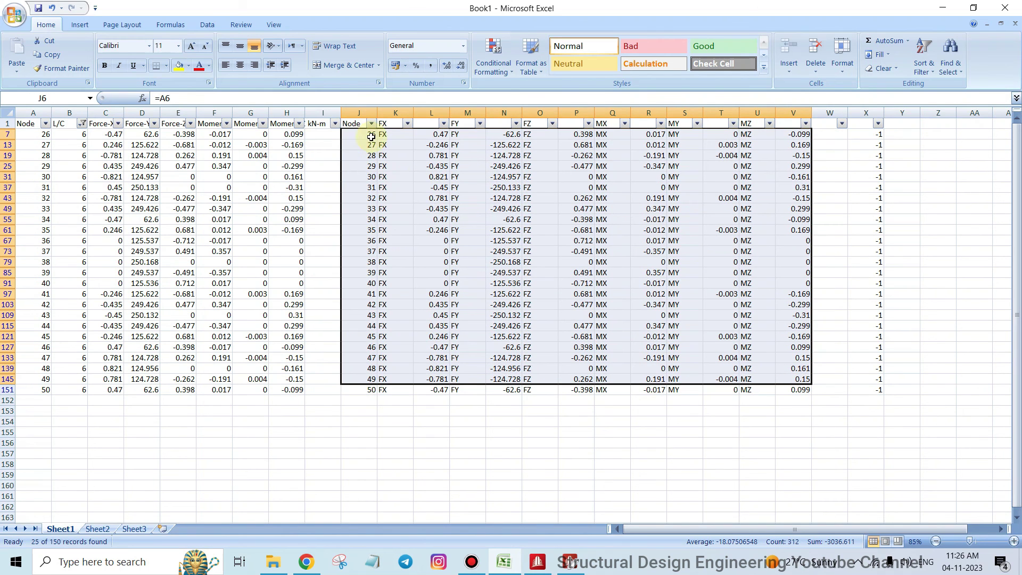
click(621, 418)
drag(369, 136, 805, 390)
key(ctrl+c)
click(944, 7)
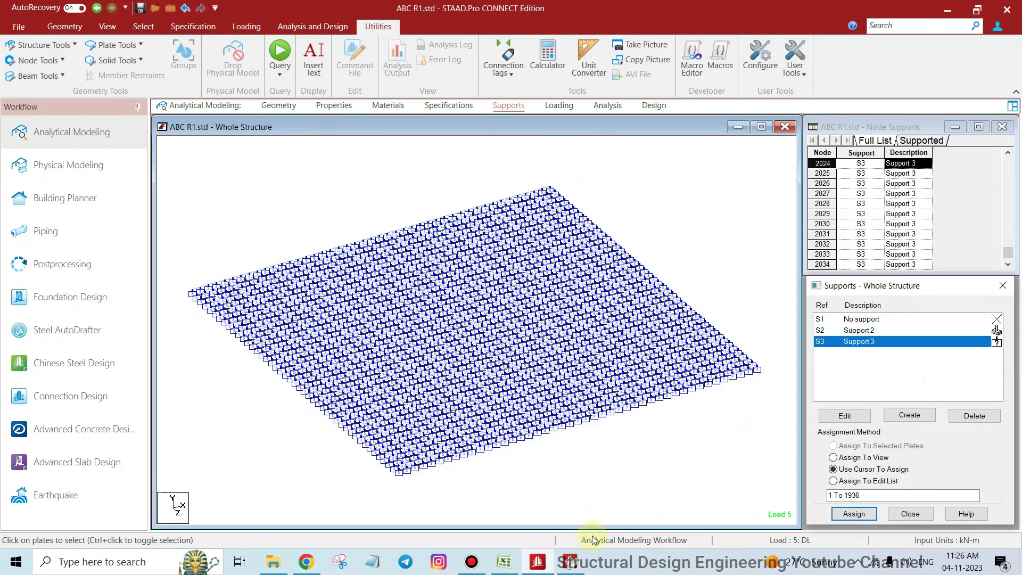
click(569, 562)
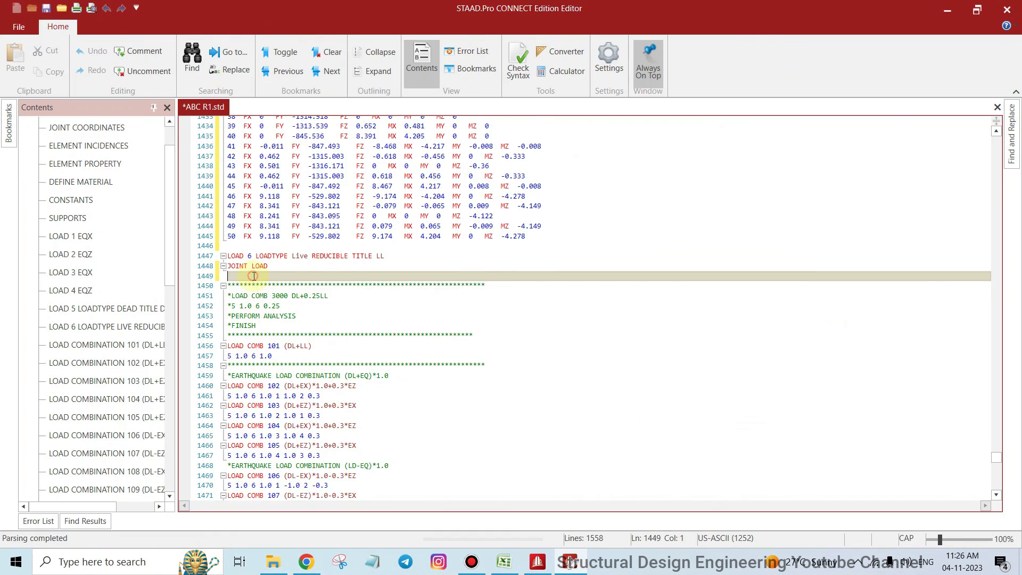
key(ctrl+v)
Review the pasted joint loads of all load cases, the load combinations and the closing analysis and concrete design commands in the input file.
scroll(265, 270, down, 8)
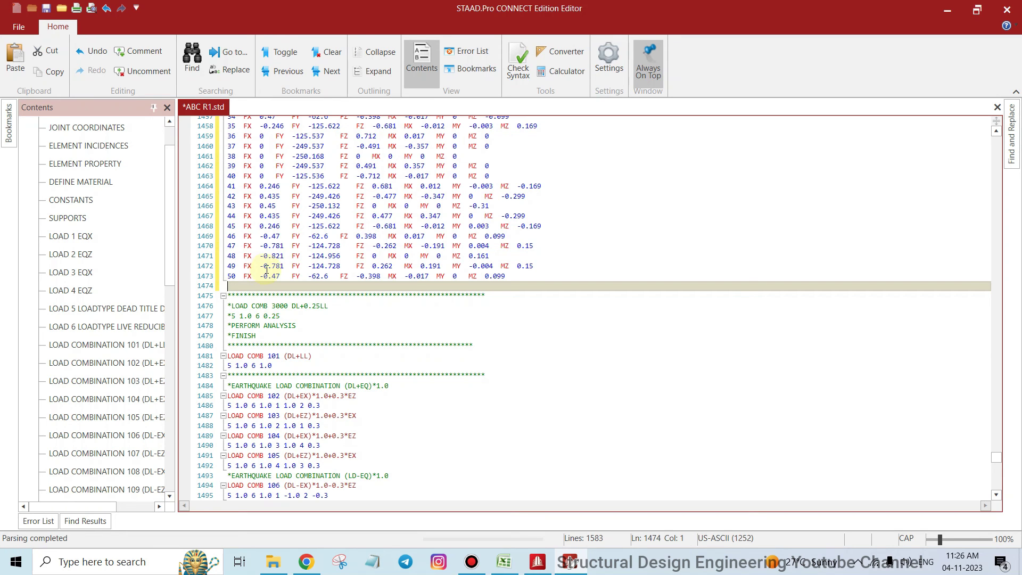
scroll(267, 270, up, 10)
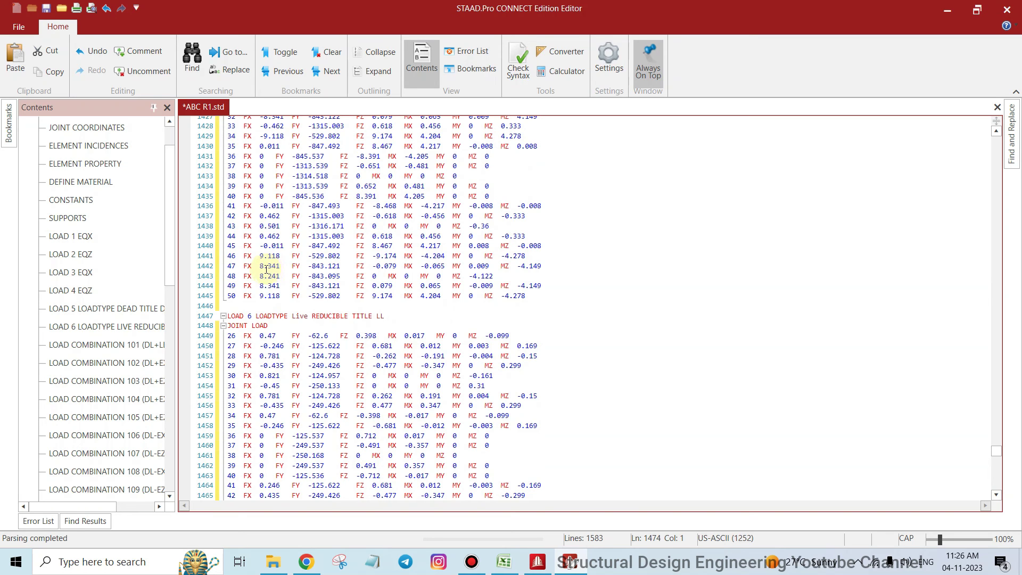
scroll(263, 267, up, 20)
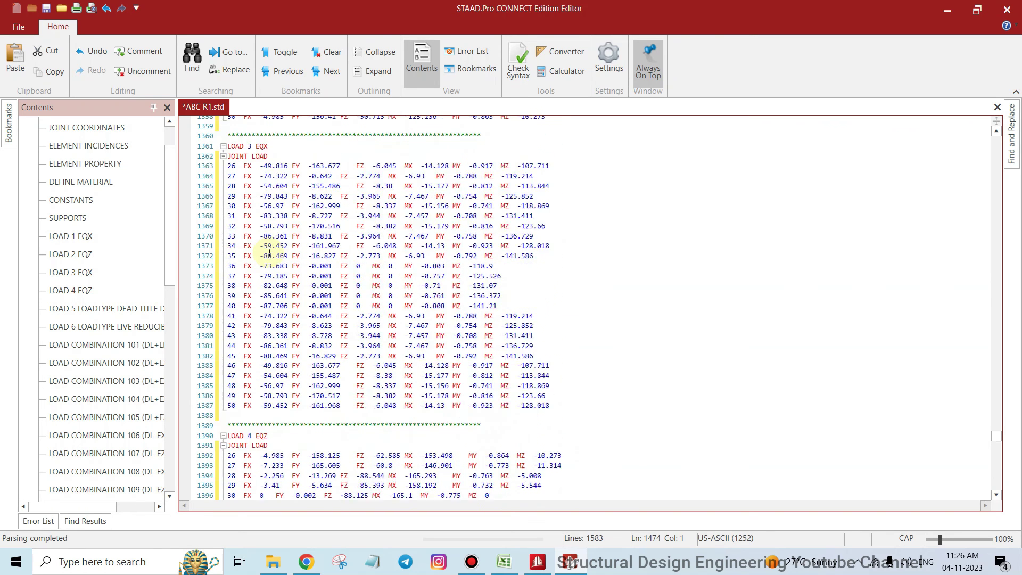
click(266, 149)
drag(268, 155, 397, 495)
scroll(401, 418, up, 7)
scroll(402, 417, up, 12)
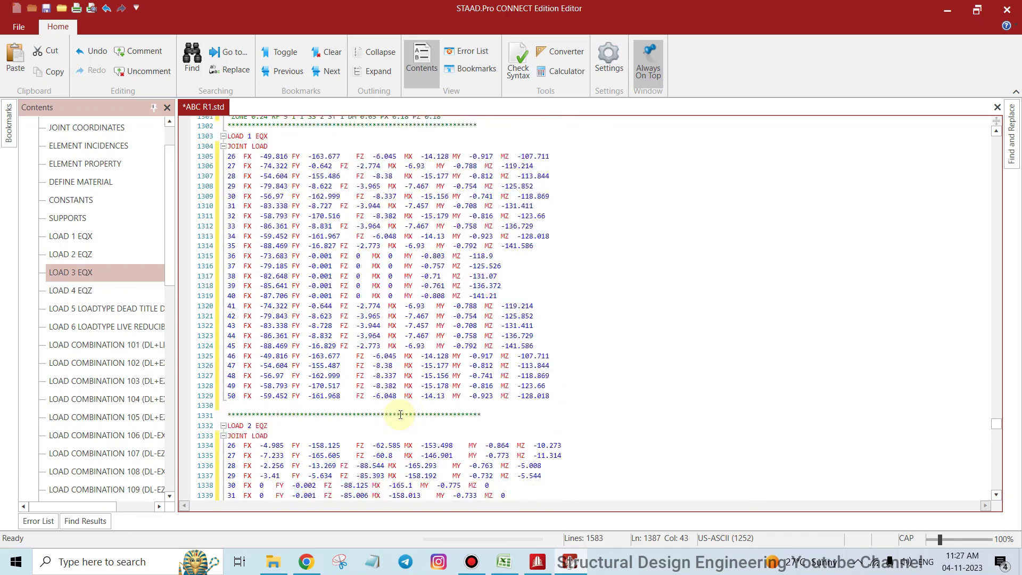
scroll(393, 407, down, 20)
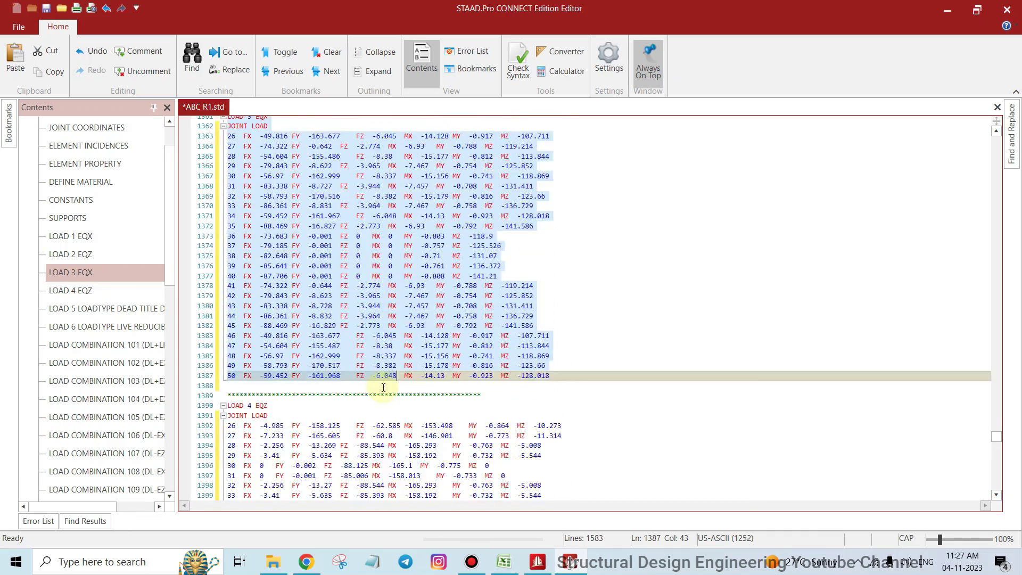
scroll(378, 384, down, 20)
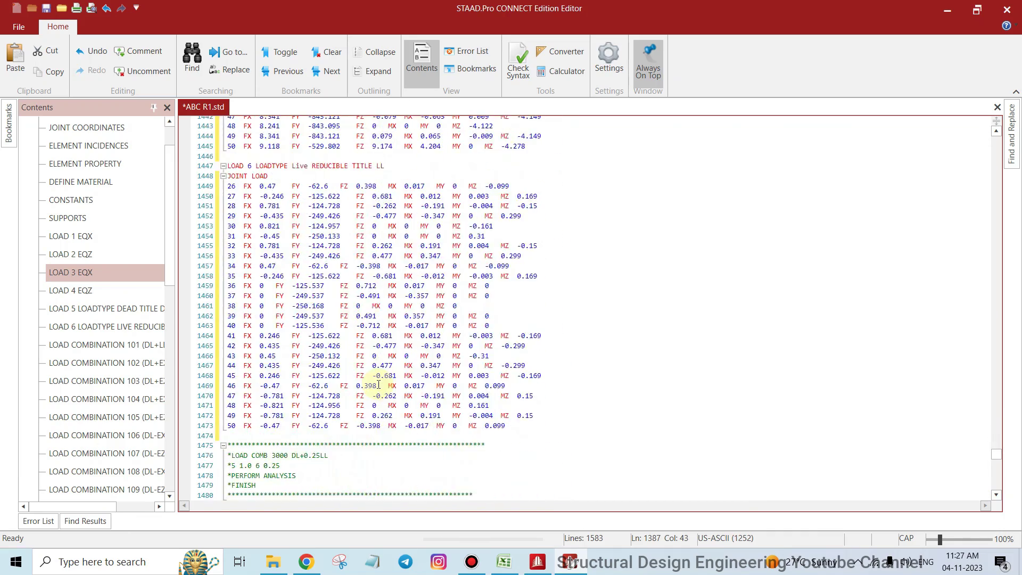
drag(297, 285, 321, 181)
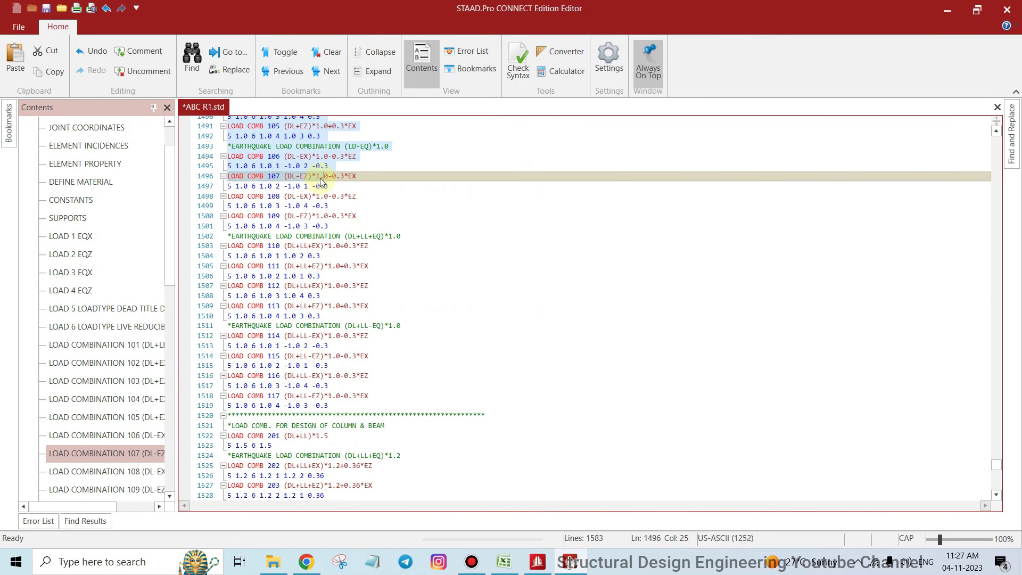
scroll(309, 410, down, 20)
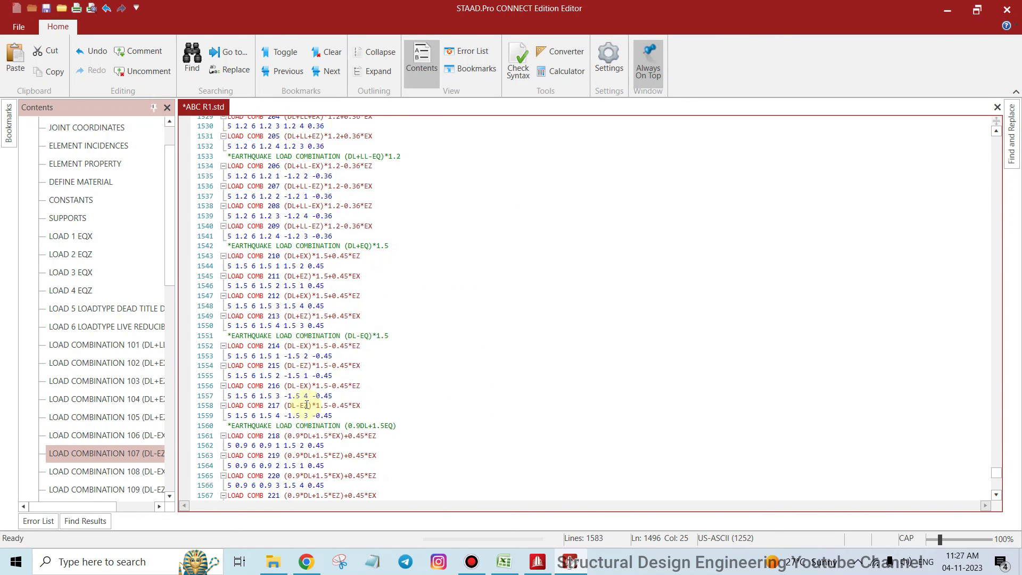
click(261, 314)
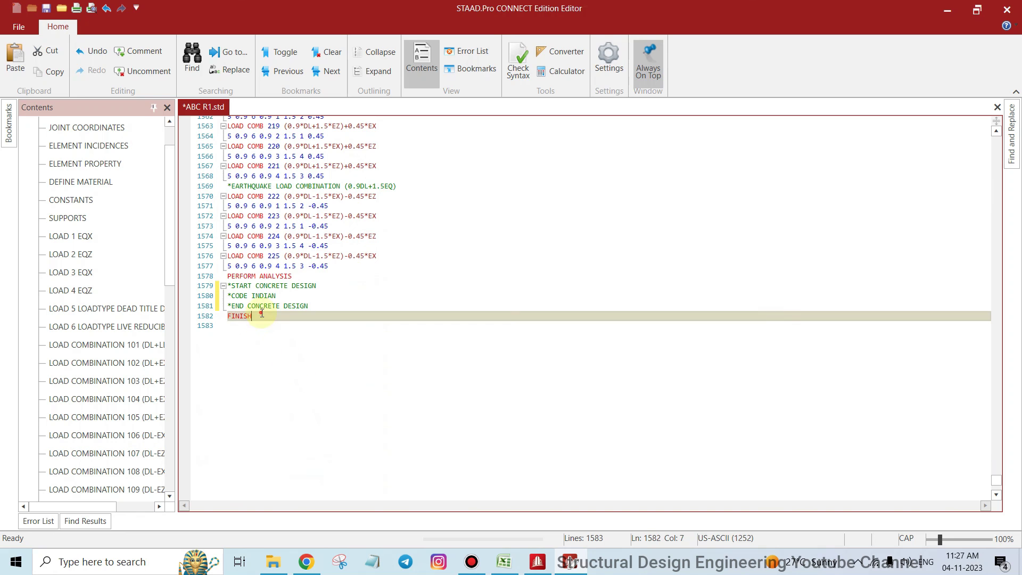
click(298, 275)
click(226, 285)
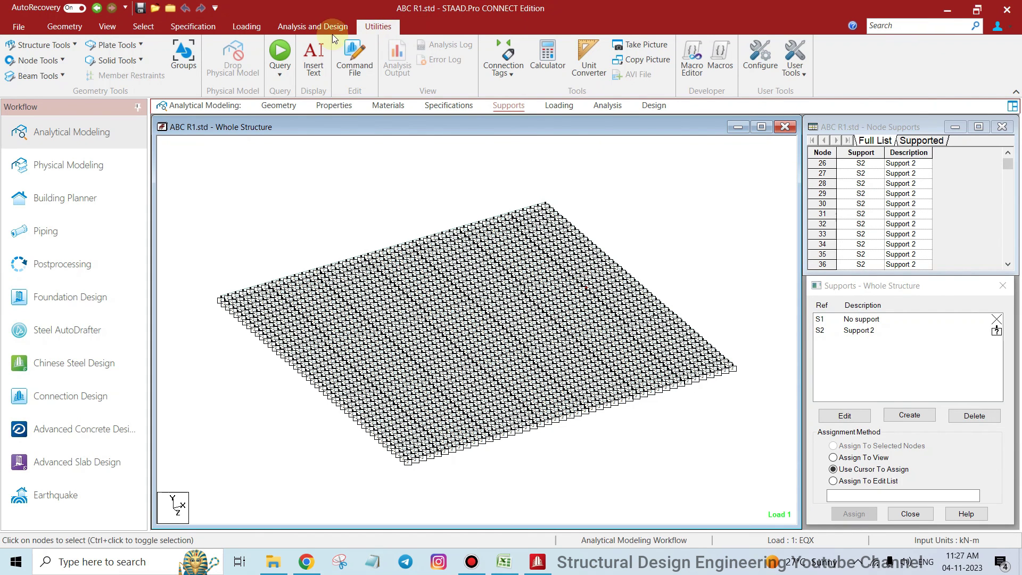
Run the analysis of the raft model in STAAD.Pro, check the run log and close it.
click(291, 25)
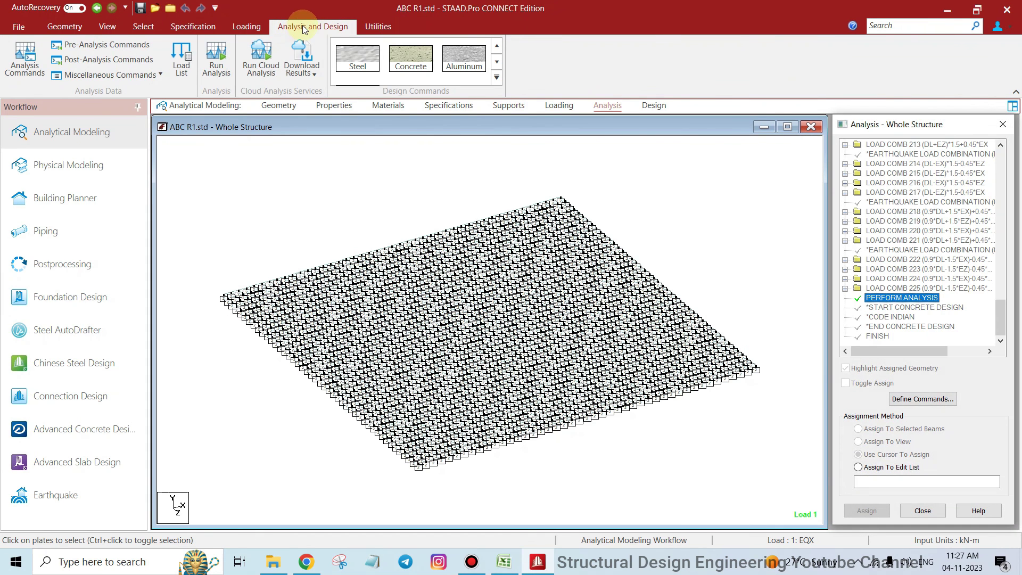
click(228, 59)
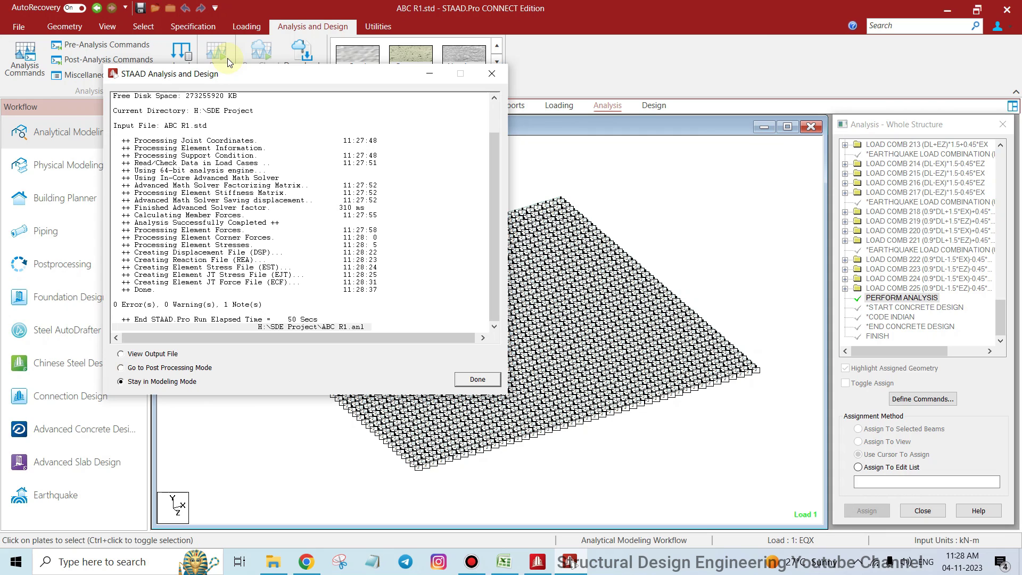
drag(310, 76, 512, 97)
scroll(420, 327, up, 1)
scroll(412, 311, down, 1)
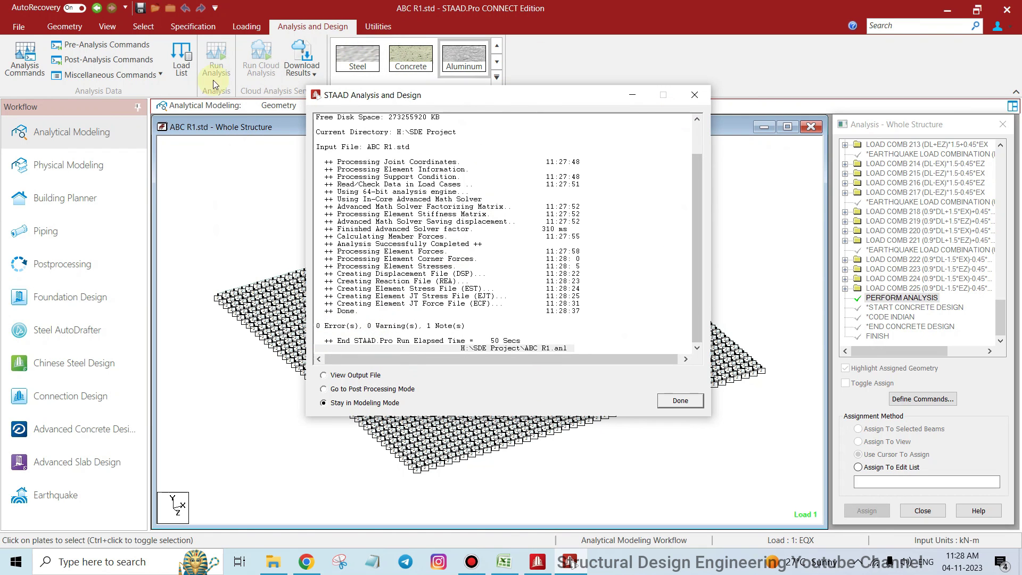
click(694, 95)
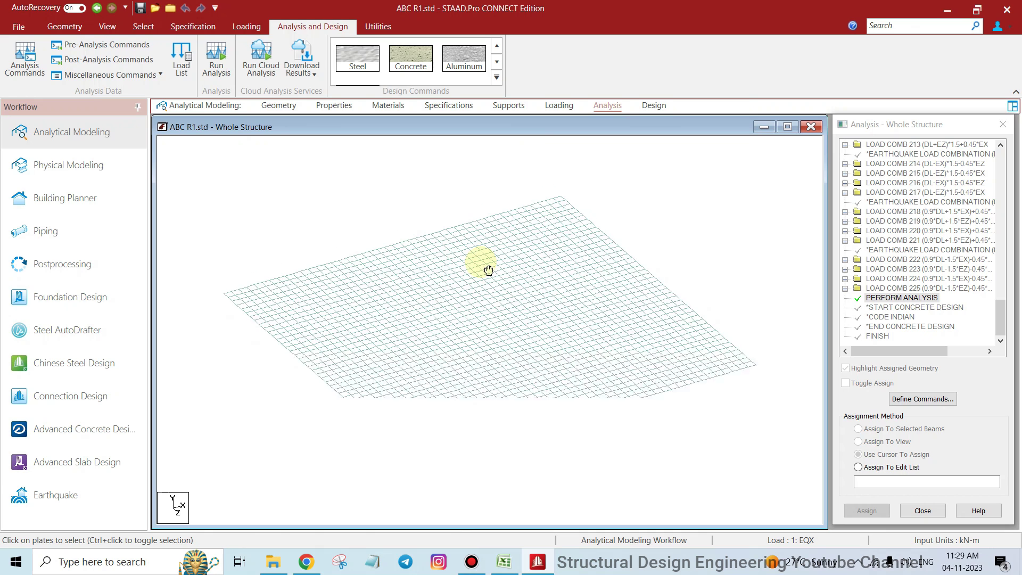